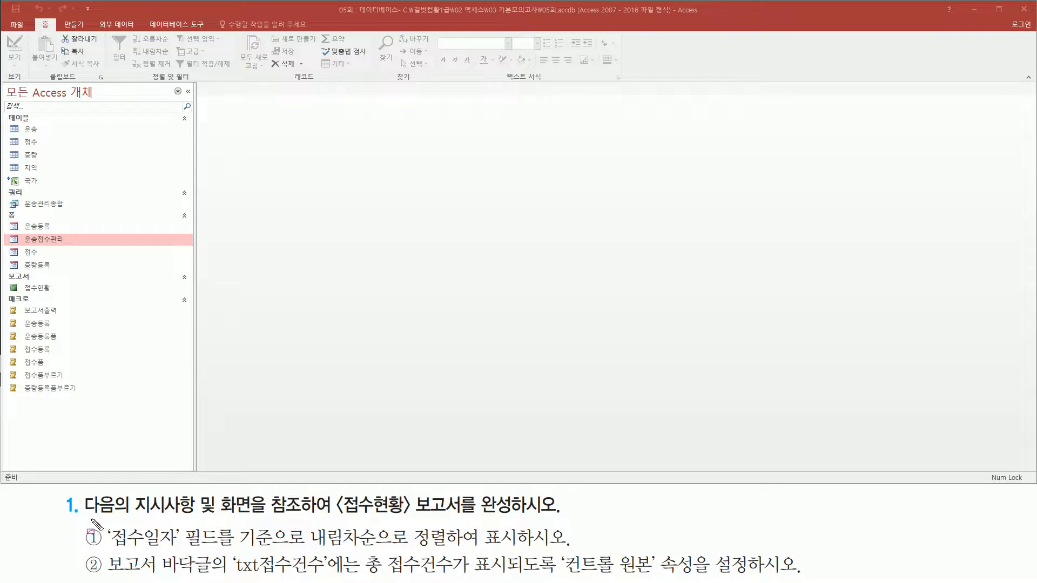
Step: Open the 접수현황 report in print preview and enlarge it to 100%
mouse_move(85, 518)
mouse_down()
mouse_move(327, 519)
mouse_move(330, 494)
mouse_move(333, 522)
mouse_move(559, 518)
mouse_up()
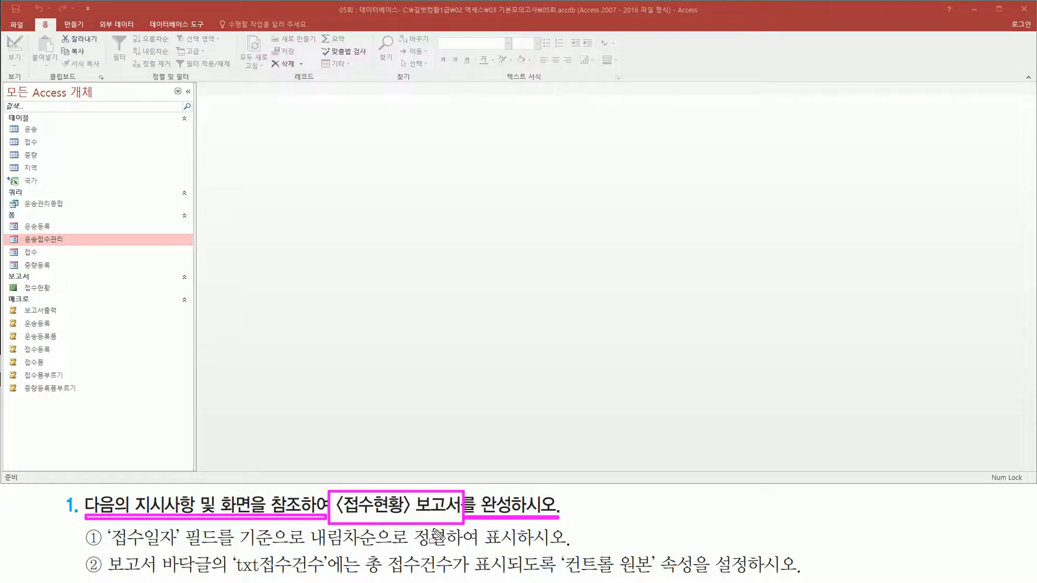
mouse_move(11, 270)
mouse_down()
mouse_move(75, 273)
mouse_move(75, 295)
mouse_up()
click(63, 288)
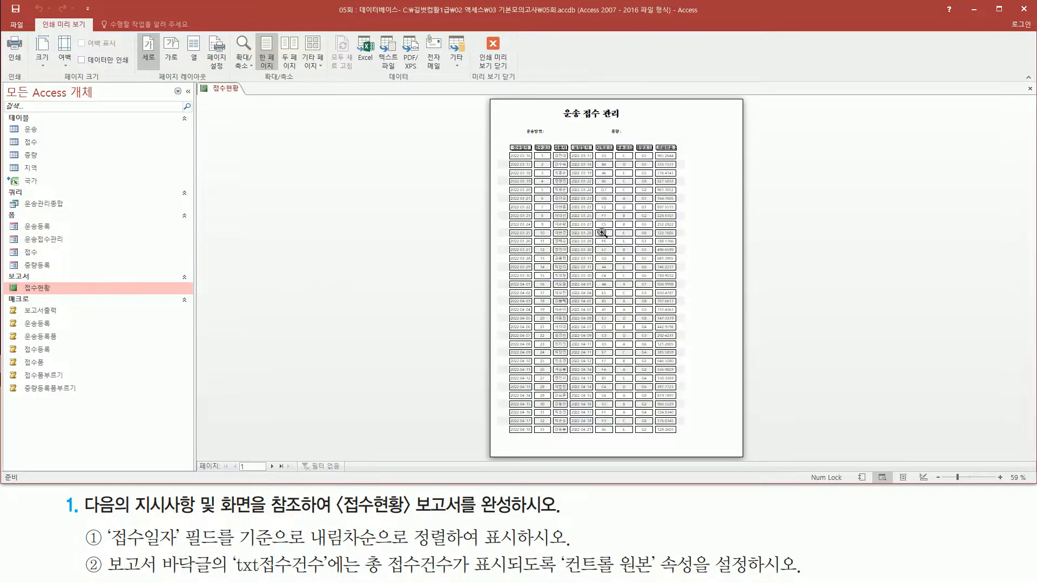
click(573, 191)
scroll(549, 217, up, 1)
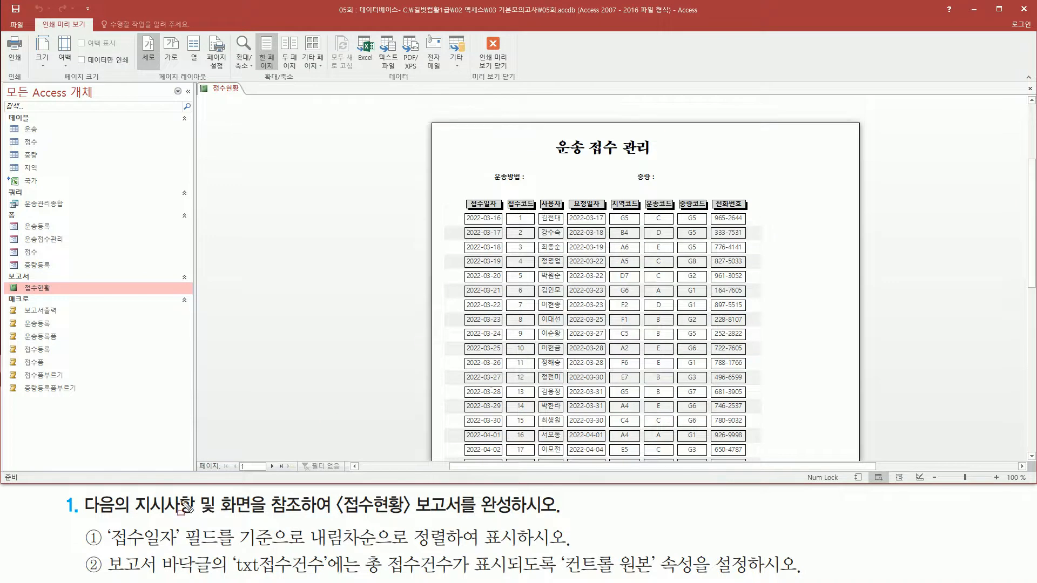
mouse_move(82, 523)
mouse_down()
mouse_move(102, 552)
mouse_move(220, 552)
mouse_up()
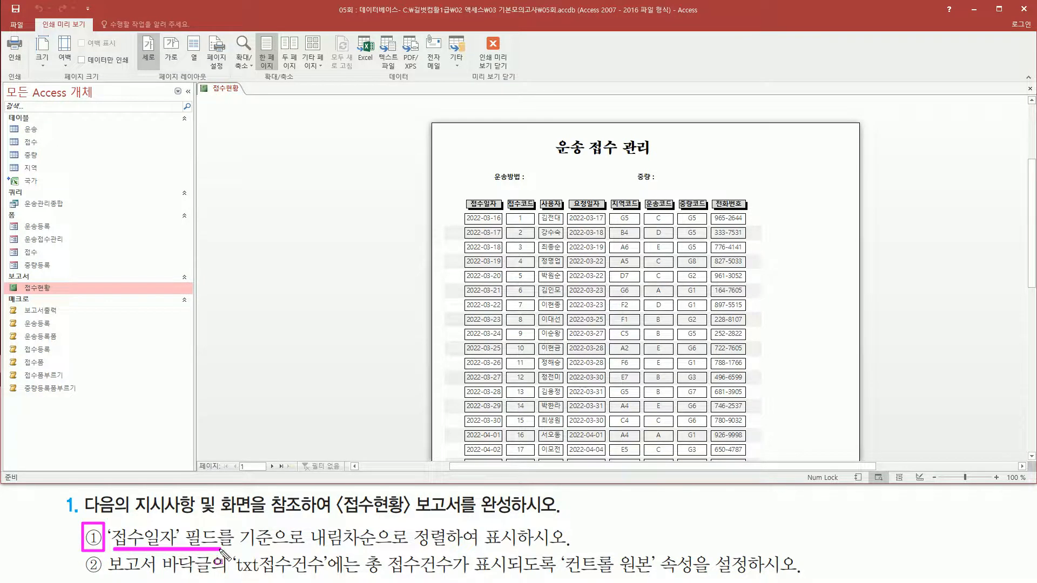
mouse_move(461, 188)
mouse_down()
mouse_move(487, 447)
mouse_move(504, 464)
mouse_up()
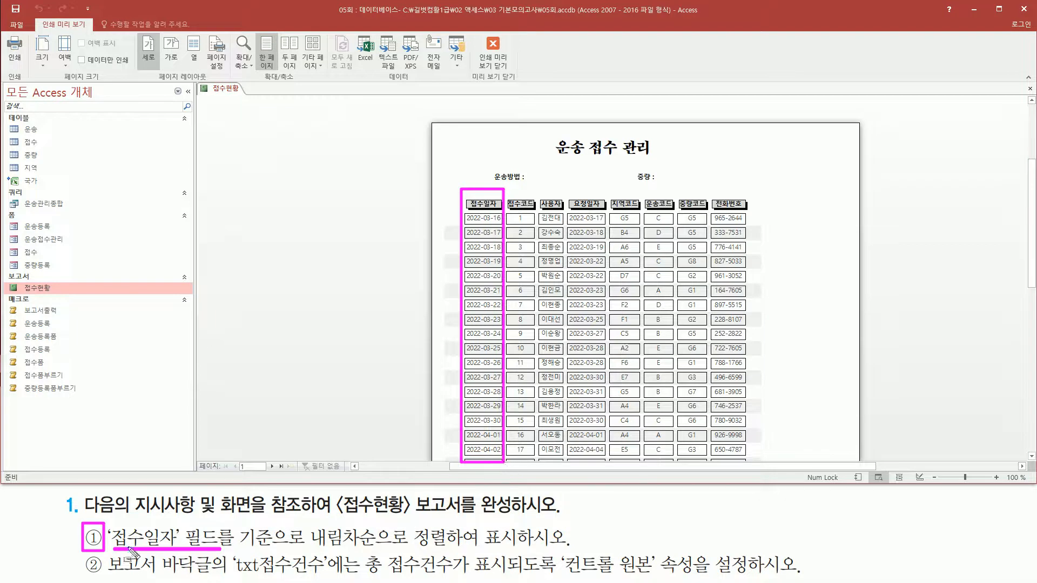
mouse_move(304, 522)
mouse_down()
mouse_move(324, 552)
mouse_move(535, 551)
mouse_move(523, 551)
mouse_up()
click(490, 218)
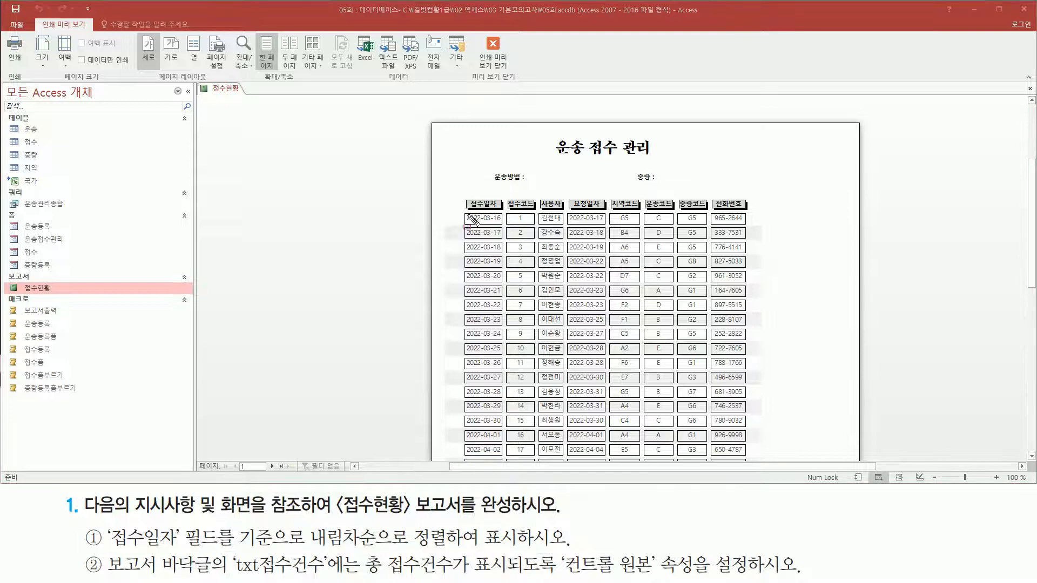
mouse_move(463, 212)
mouse_down()
mouse_move(505, 233)
mouse_move(505, 454)
mouse_up()
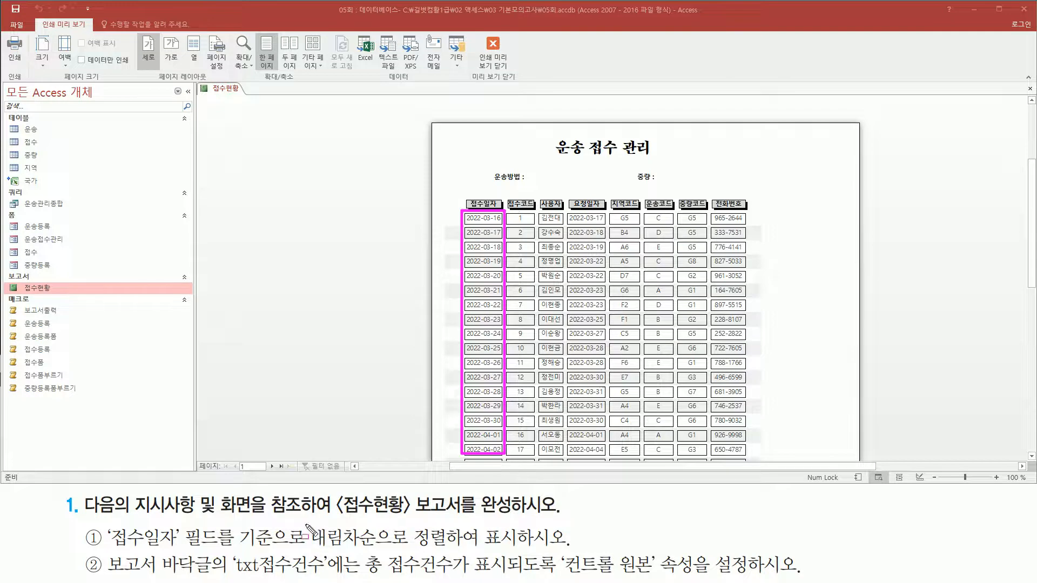
mouse_move(303, 523)
mouse_down()
mouse_move(387, 552)
mouse_move(520, 551)
mouse_up()
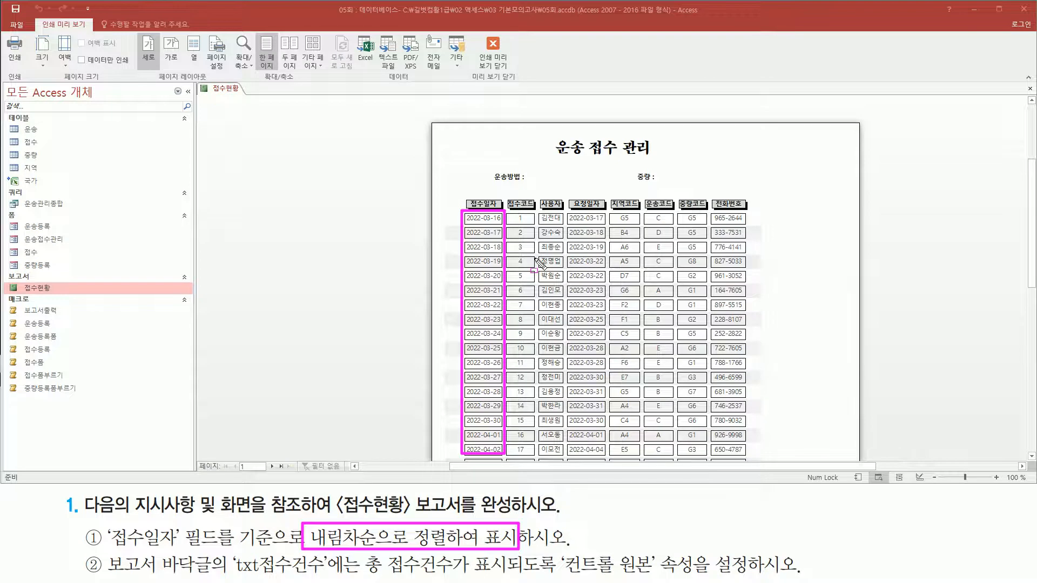
key(Escape)
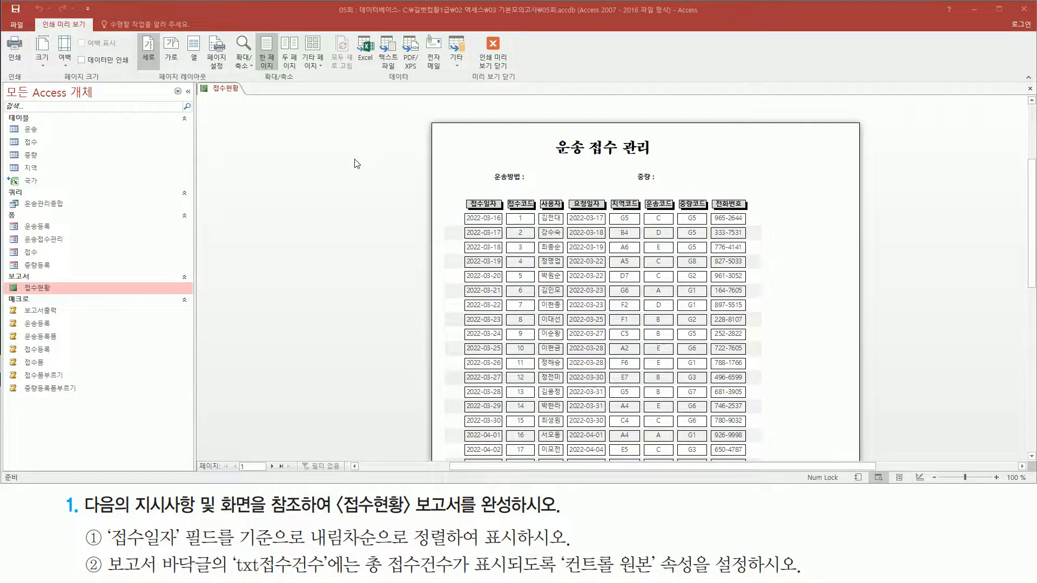
Step: Switch the 접수현황 report to Design view and show its group, sort and total settings
right_click(357, 164)
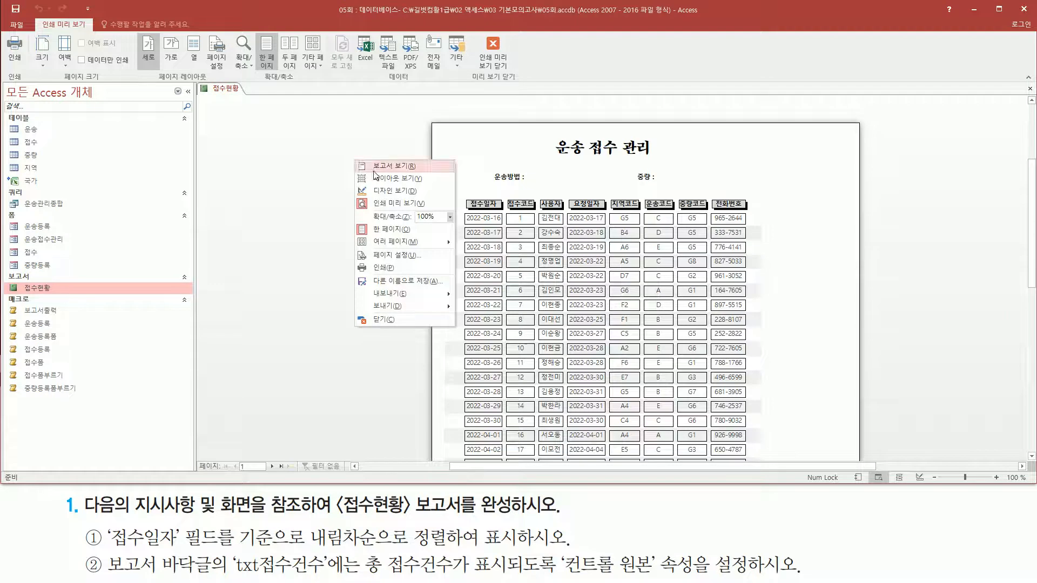
click(386, 192)
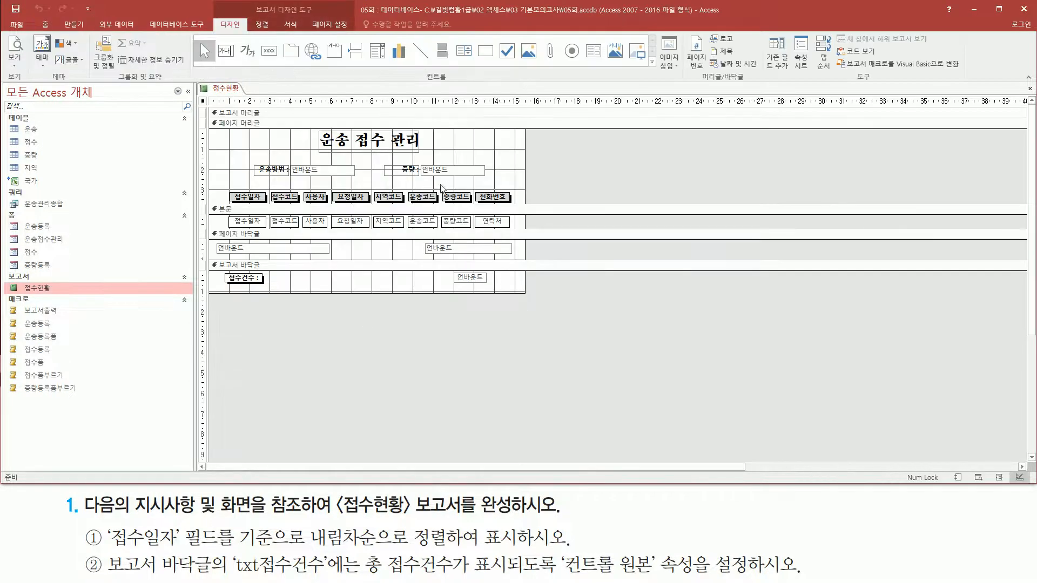
key(ctrl+shift+d)
mouse_move(203, 107)
mouse_down()
mouse_move(376, 281)
mouse_move(534, 296)
mouse_up()
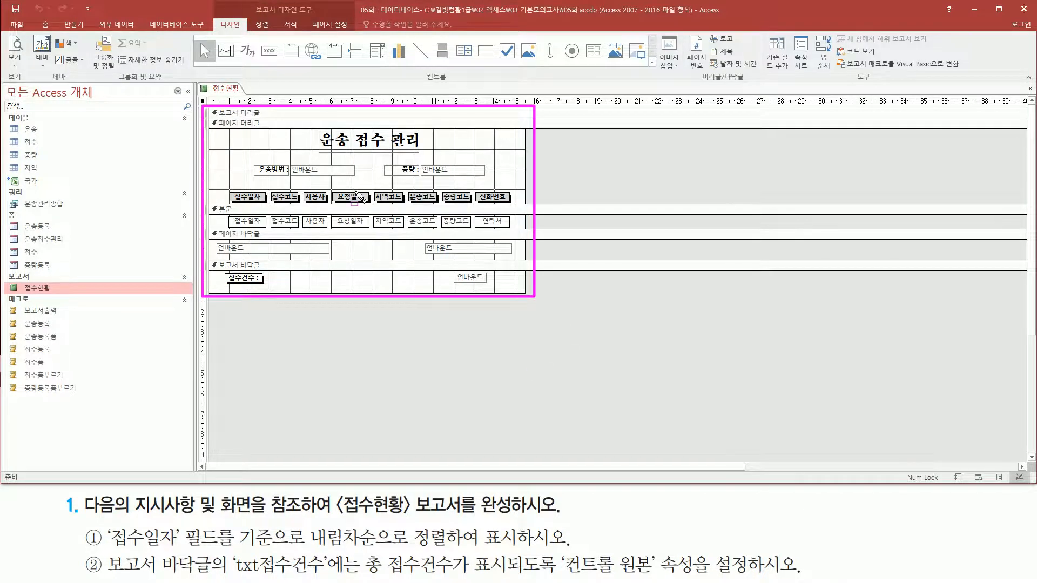
drag(408, 523, 451, 552)
mouse_move(251, 1)
mouse_down()
mouse_move(281, 22)
mouse_move(317, 16)
mouse_up()
drag(215, 19, 247, 31)
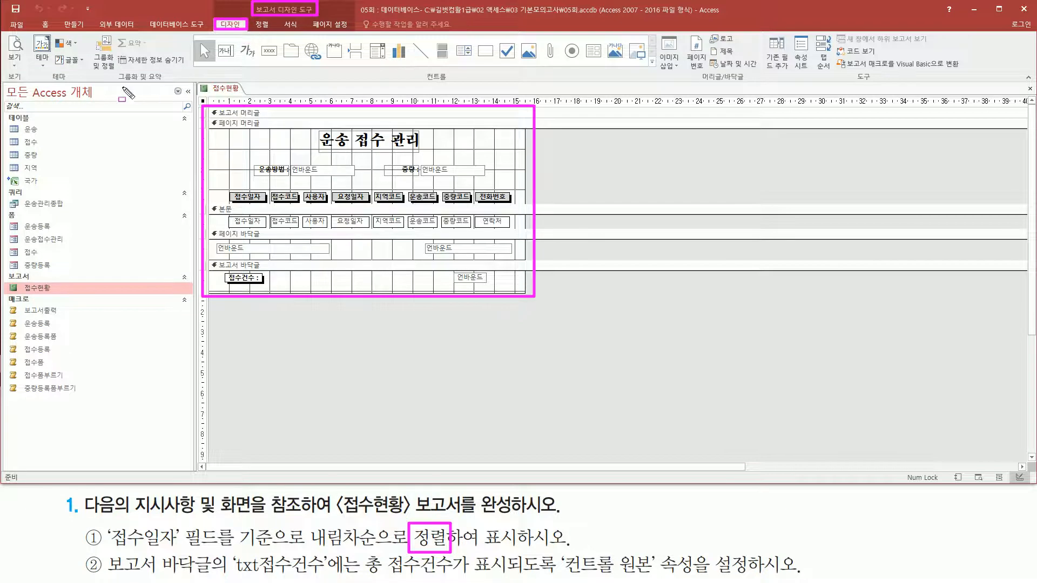
drag(118, 84, 172, 83)
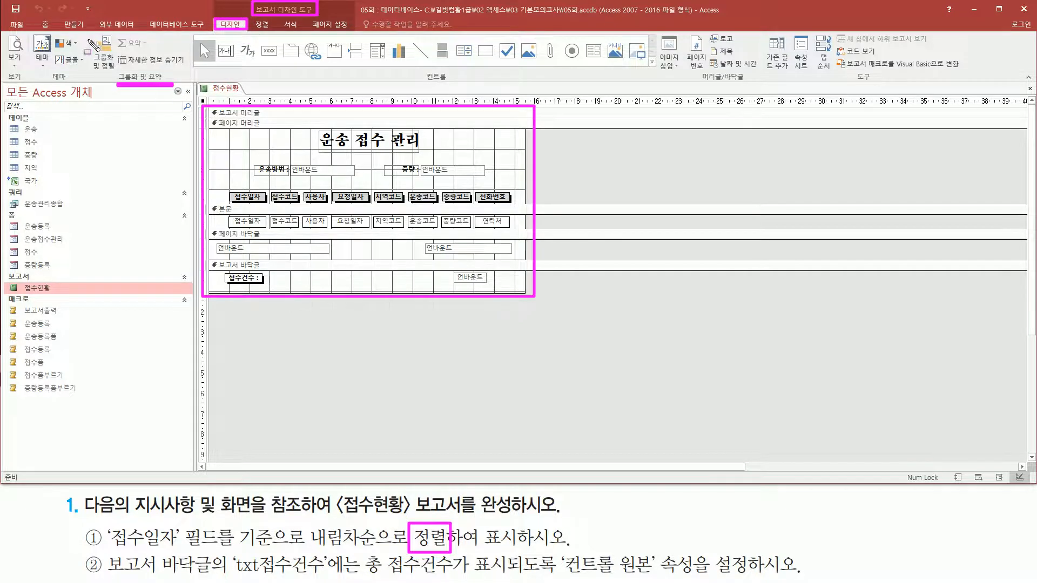
drag(89, 33, 117, 72)
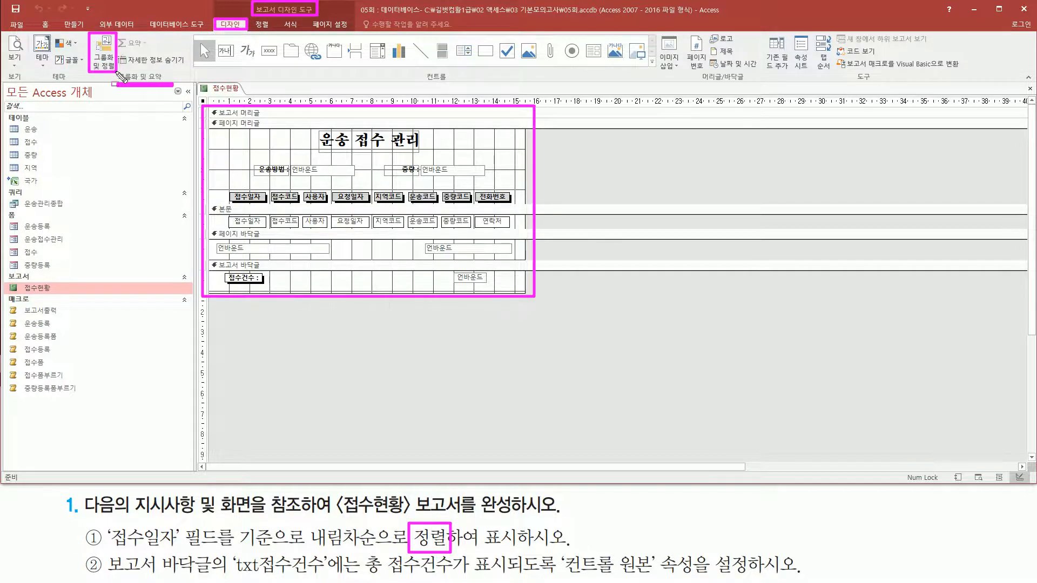
click(104, 60)
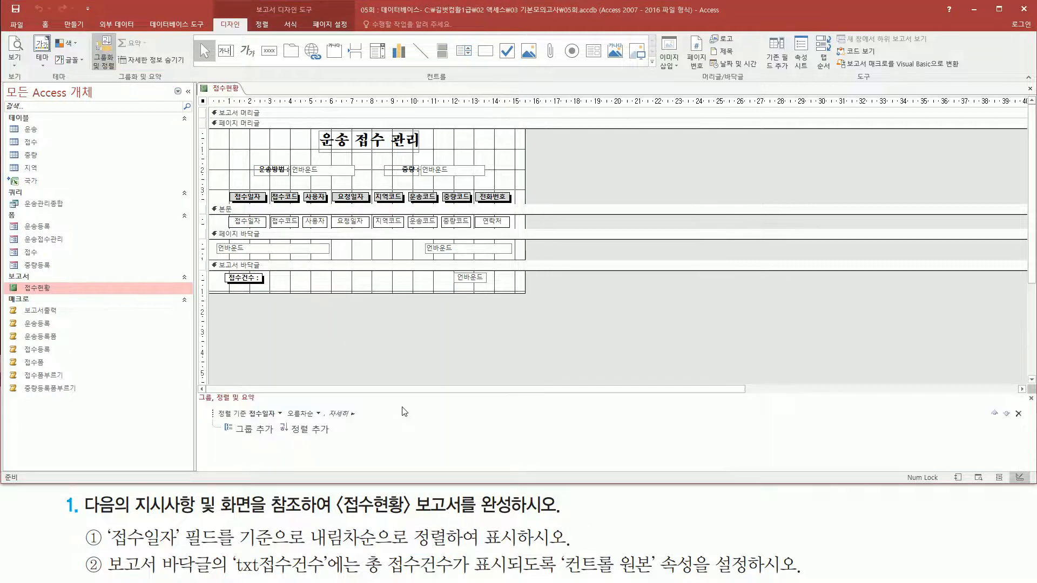
Step: Set the report's 접수일자 sort to descending (내림차순) and close the grouping and sorting settings
drag(193, 390, 384, 446)
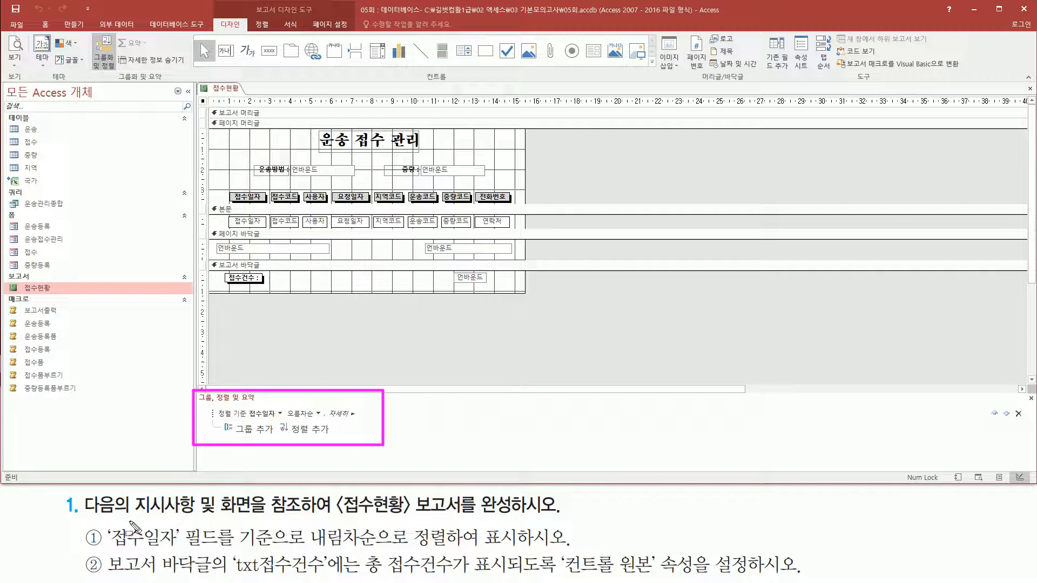
mouse_move(107, 521)
mouse_down()
mouse_move(123, 547)
mouse_move(179, 552)
mouse_up()
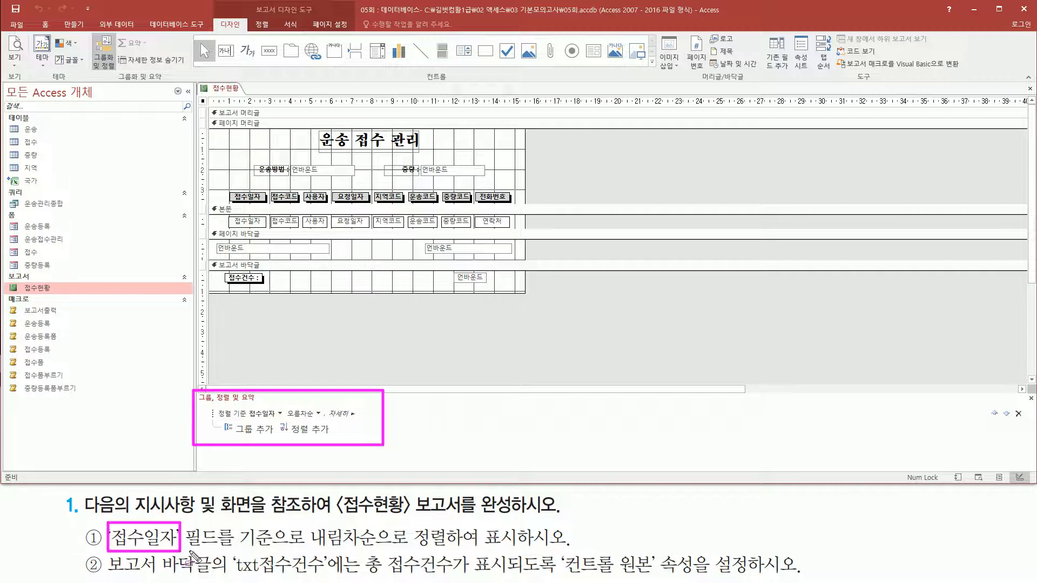
drag(316, 548, 440, 549)
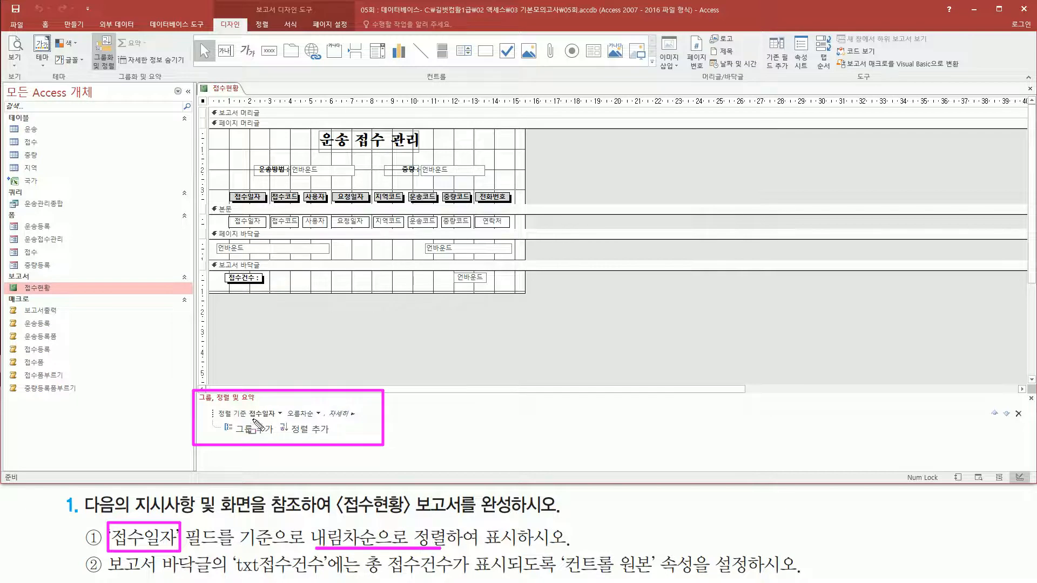
mouse_move(248, 404)
mouse_down()
mouse_move(280, 422)
mouse_move(321, 418)
mouse_up()
click(319, 415)
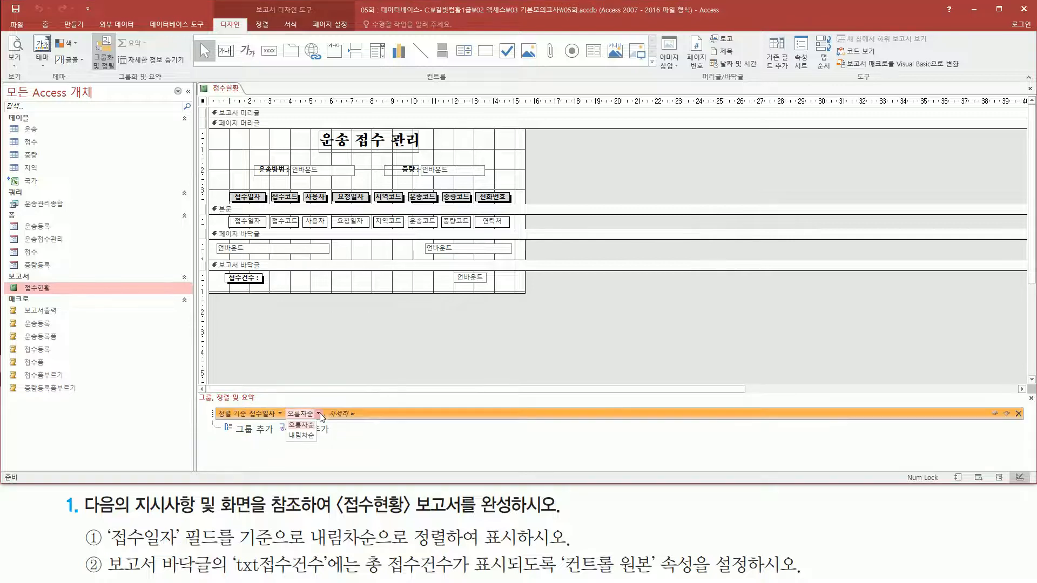
click(302, 436)
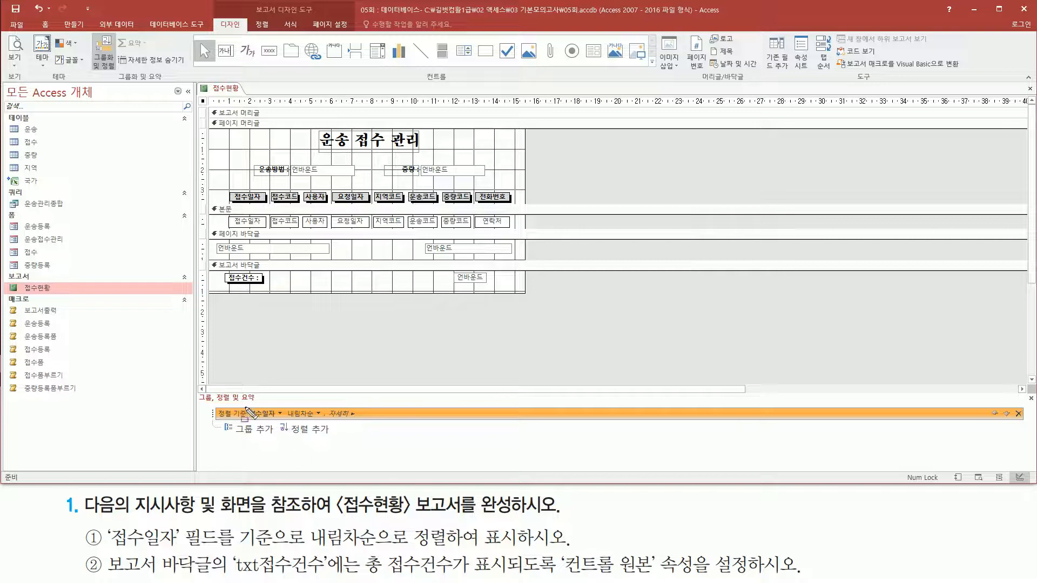
mouse_move(244, 403)
mouse_down()
mouse_move(279, 423)
mouse_move(326, 424)
mouse_up()
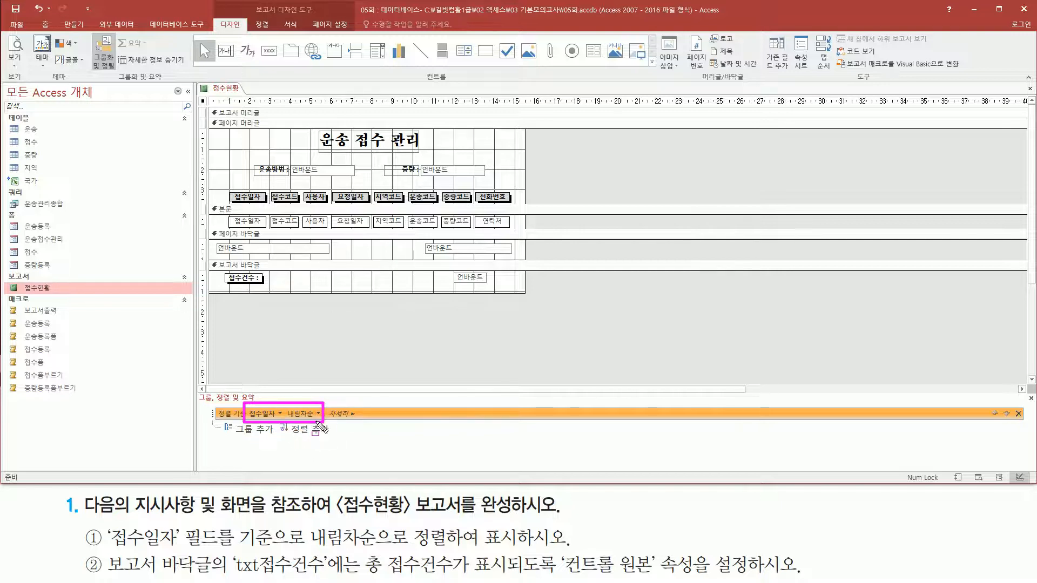
drag(1024, 391, 1036, 408)
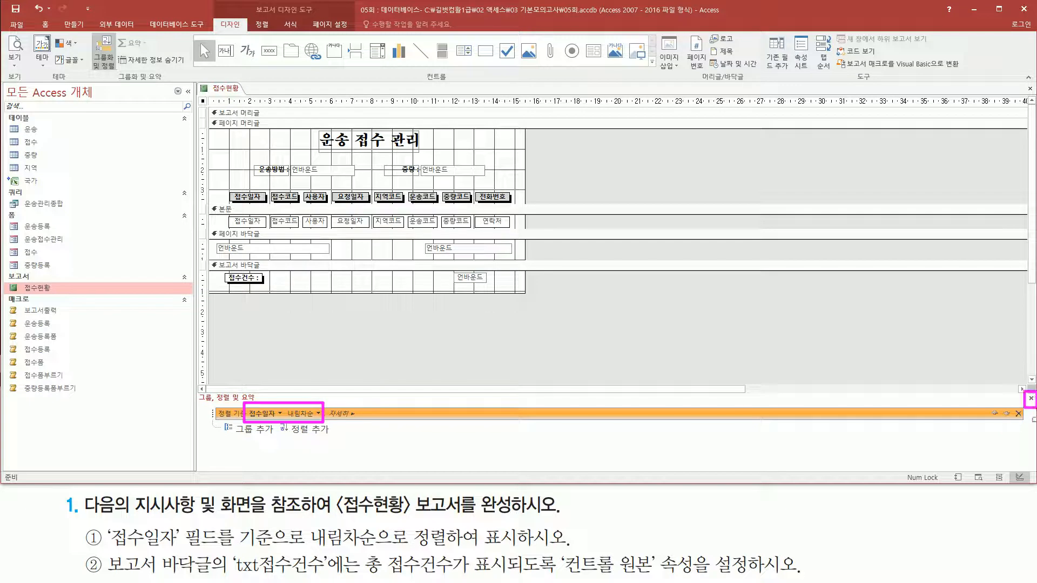
key(Escape)
click(1031, 399)
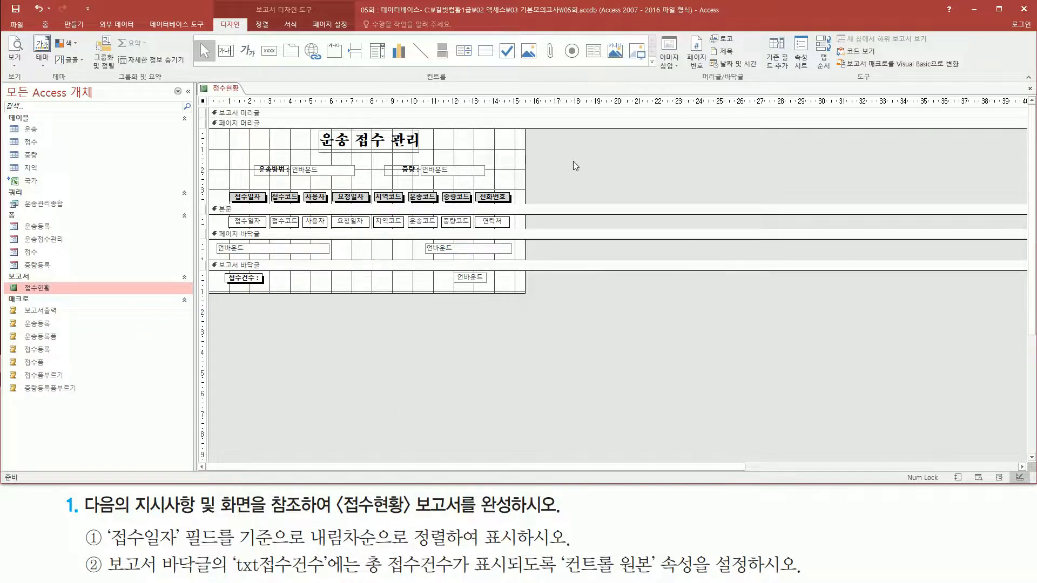
Step: Preview the 접수현황 report to check the order of the 접수일자 column
right_click(549, 158)
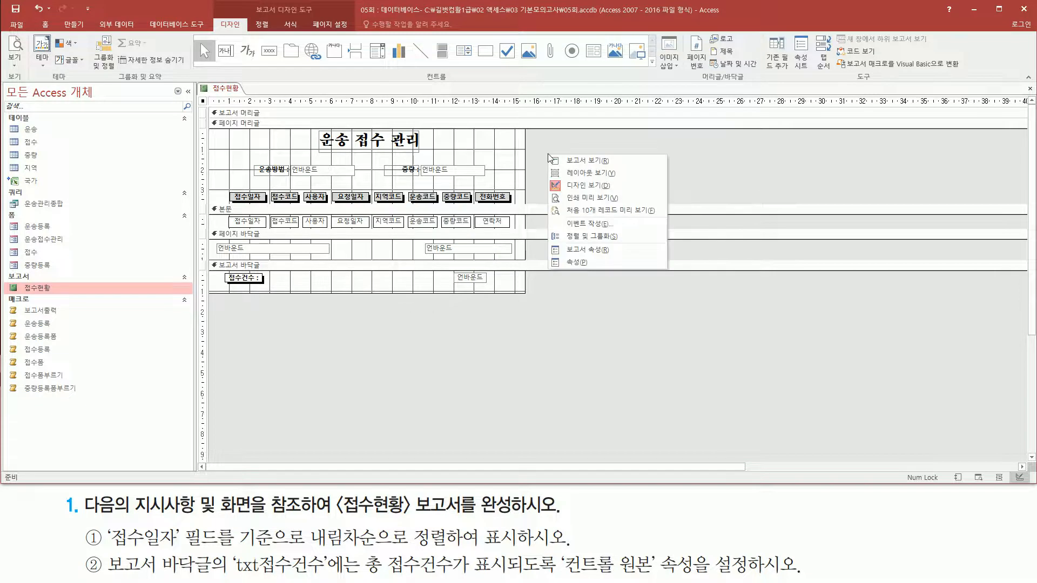
click(584, 199)
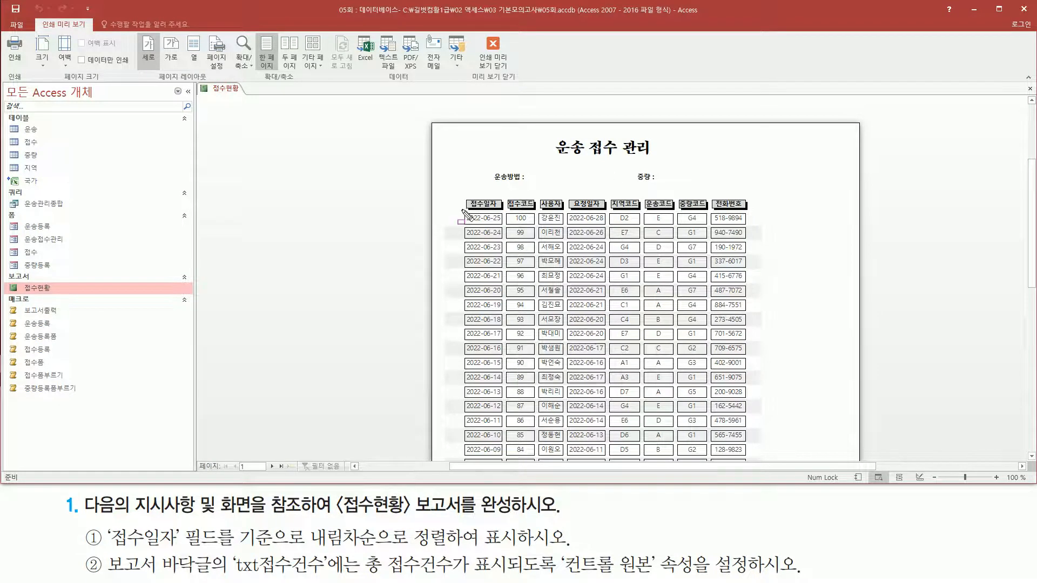
mouse_move(477, 211)
mouse_down()
mouse_move(506, 226)
mouse_move(513, 456)
mouse_move(519, 443)
mouse_up()
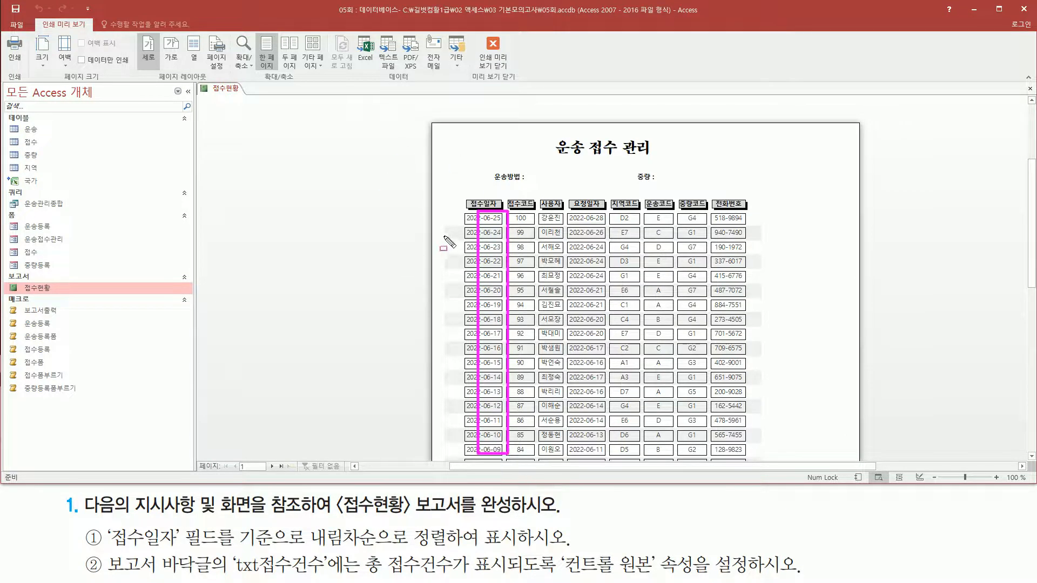
key(Escape)
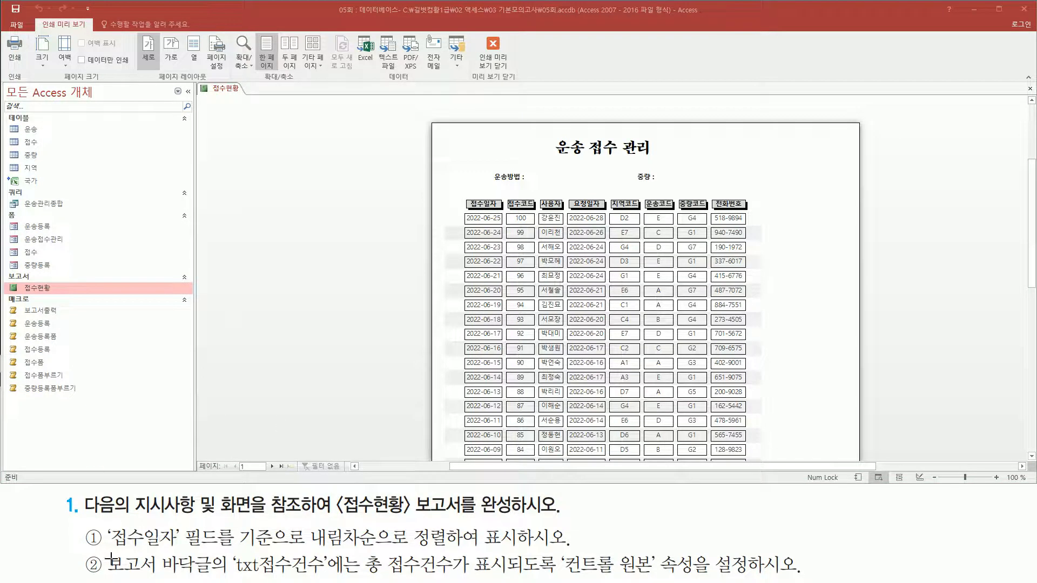
drag(103, 549, 214, 580)
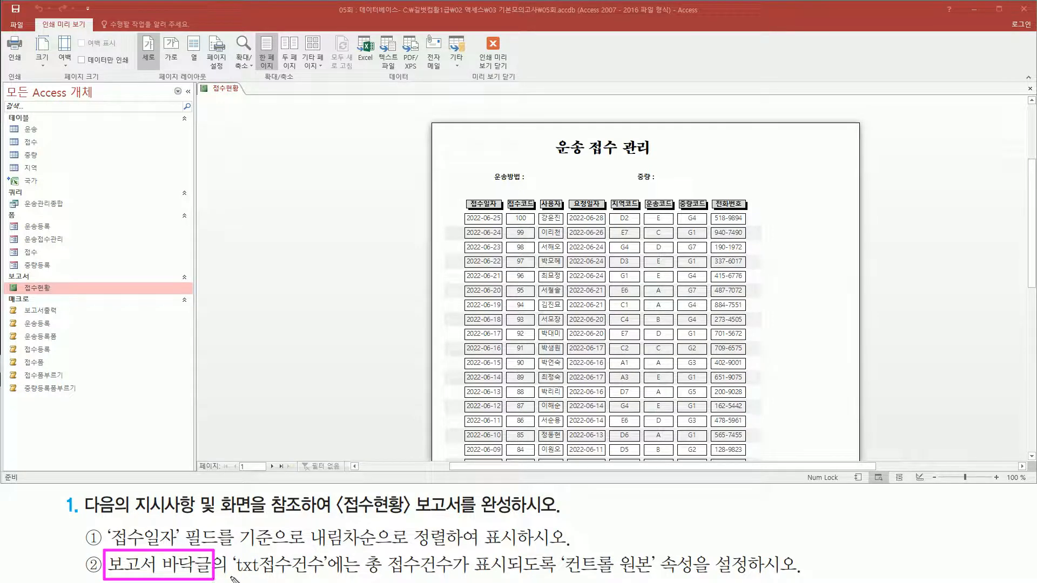
drag(254, 580, 327, 578)
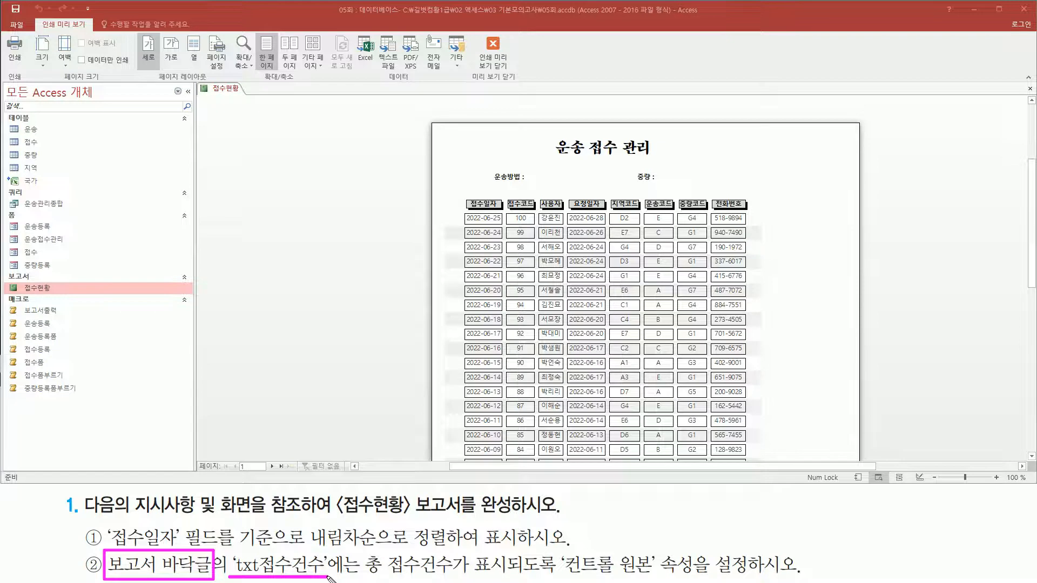
mouse_move(363, 550)
mouse_down()
mouse_move(469, 580)
mouse_move(692, 574)
mouse_up()
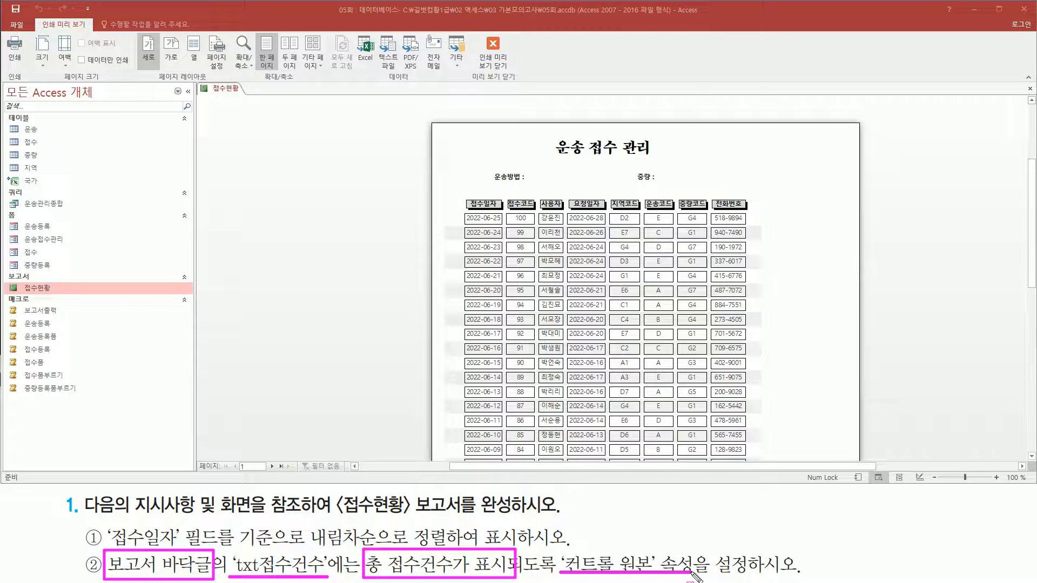
key(Escape)
Step: Return the 접수현황 report to Design view and locate the unbound text box in the report footer
right_click(313, 134)
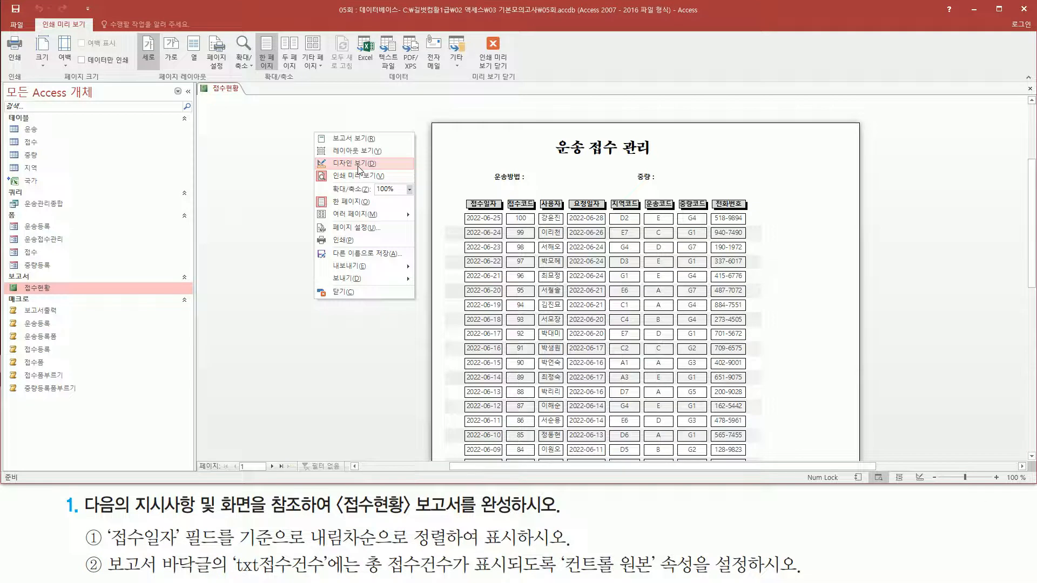
click(358, 163)
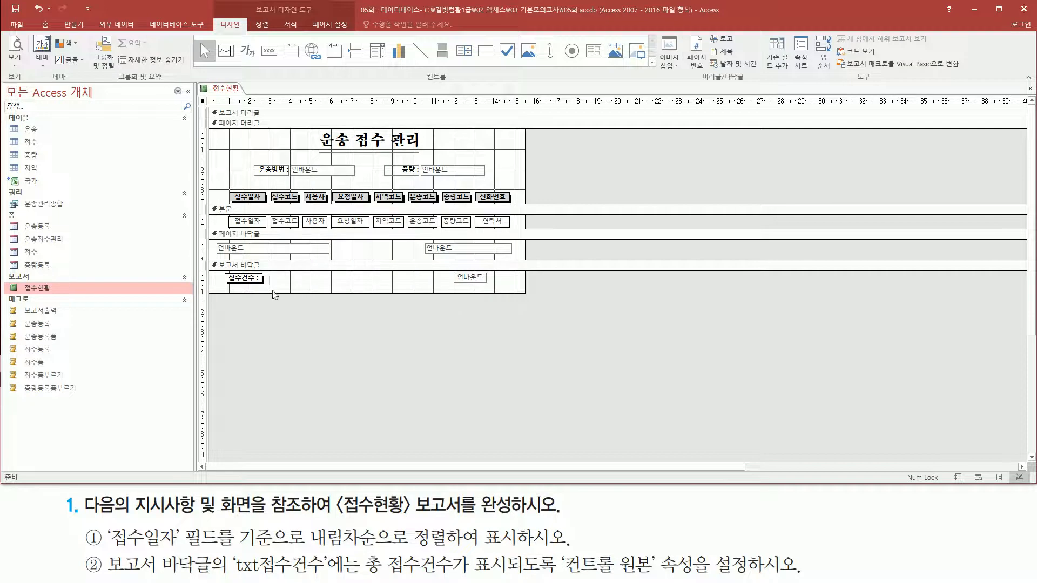
mouse_move(209, 260)
mouse_down()
mouse_move(405, 300)
mouse_move(529, 294)
mouse_up()
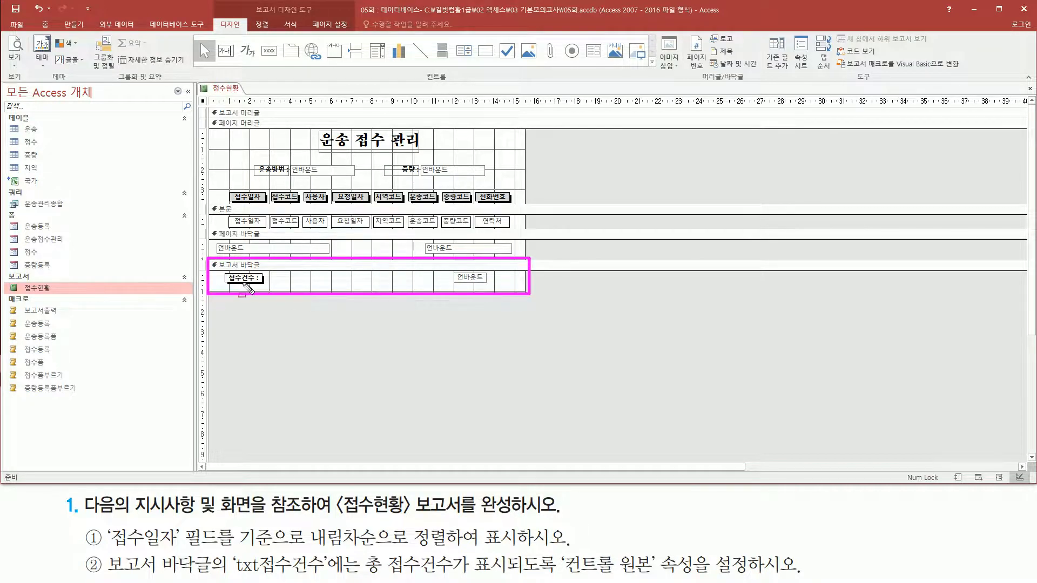
mouse_move(453, 285)
mouse_down()
mouse_move(493, 296)
mouse_move(493, 273)
mouse_up()
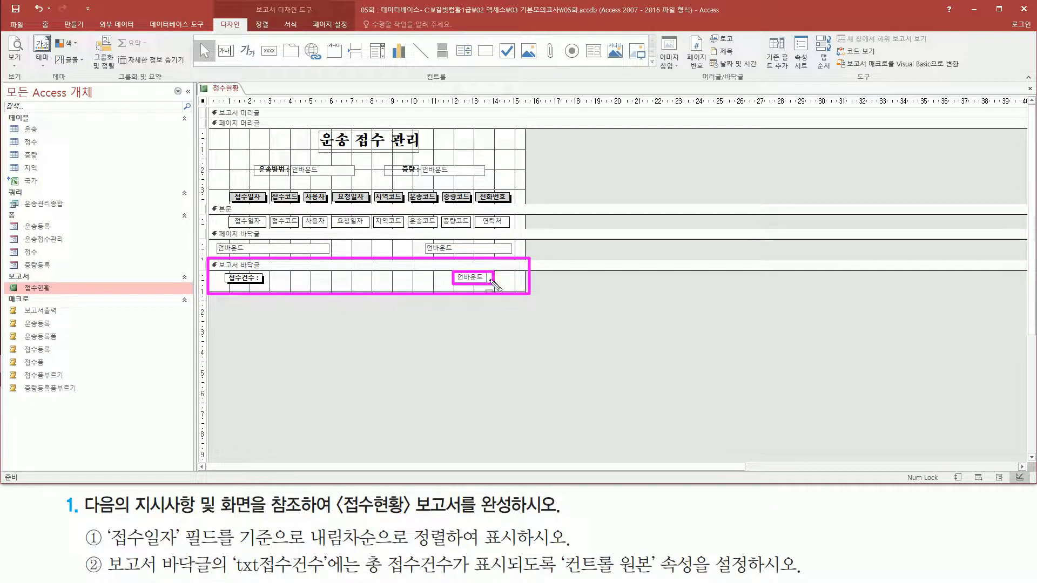
Step: Open the property sheet of the unbound text box in the report footer, txt접수건수
key(Escape)
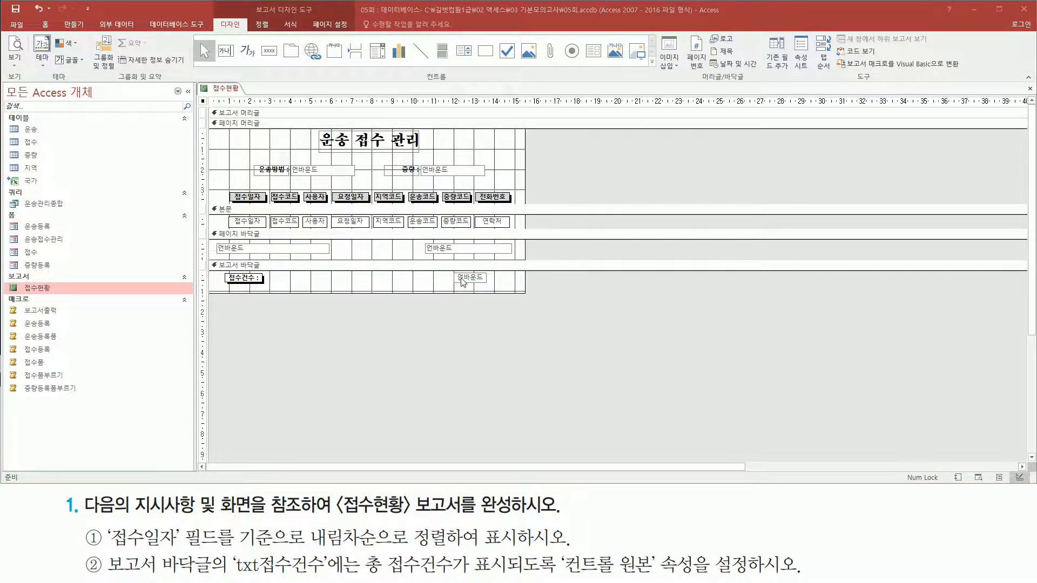
double_click(464, 278)
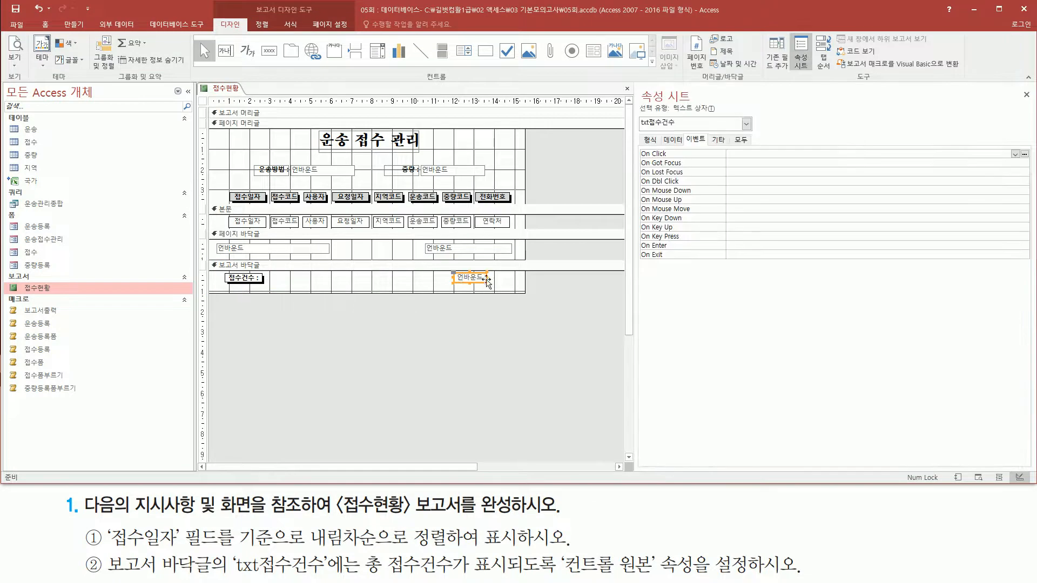
drag(637, 84, 700, 104)
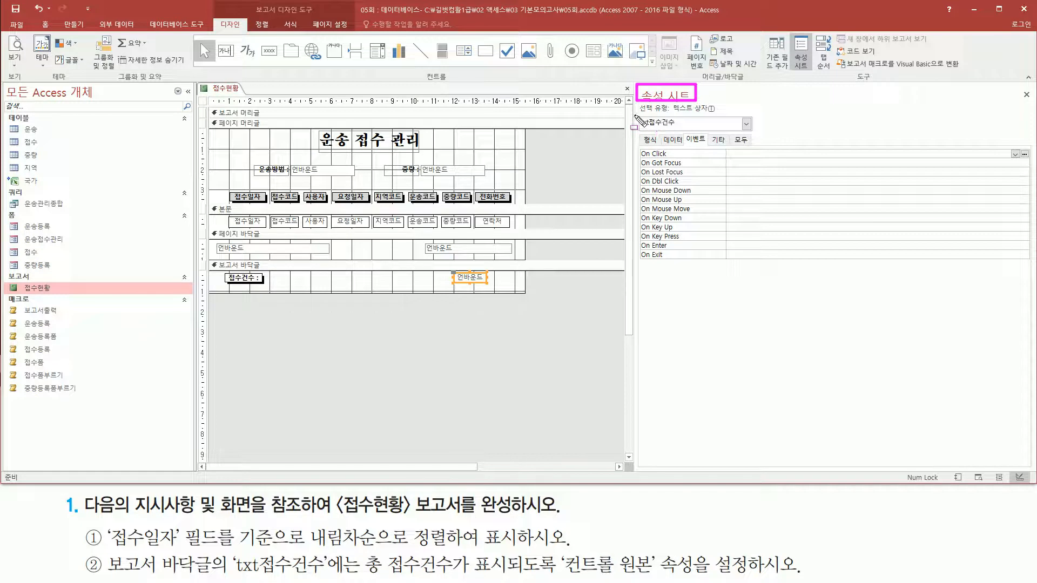
drag(638, 118, 683, 135)
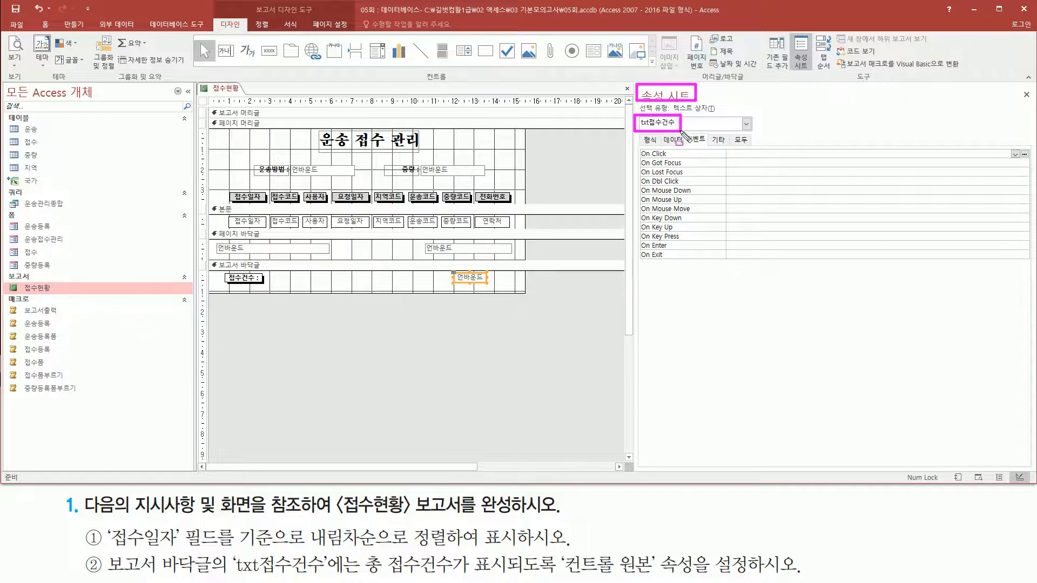
mouse_move(232, 575)
mouse_down()
mouse_move(318, 576)
mouse_move(326, 562)
mouse_move(234, 574)
mouse_up()
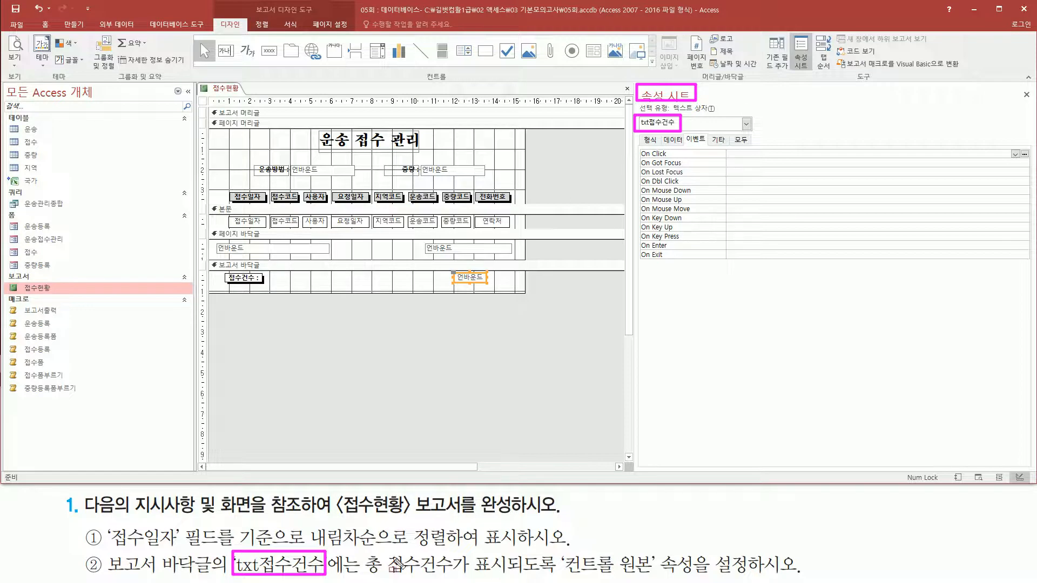
drag(365, 554, 460, 579)
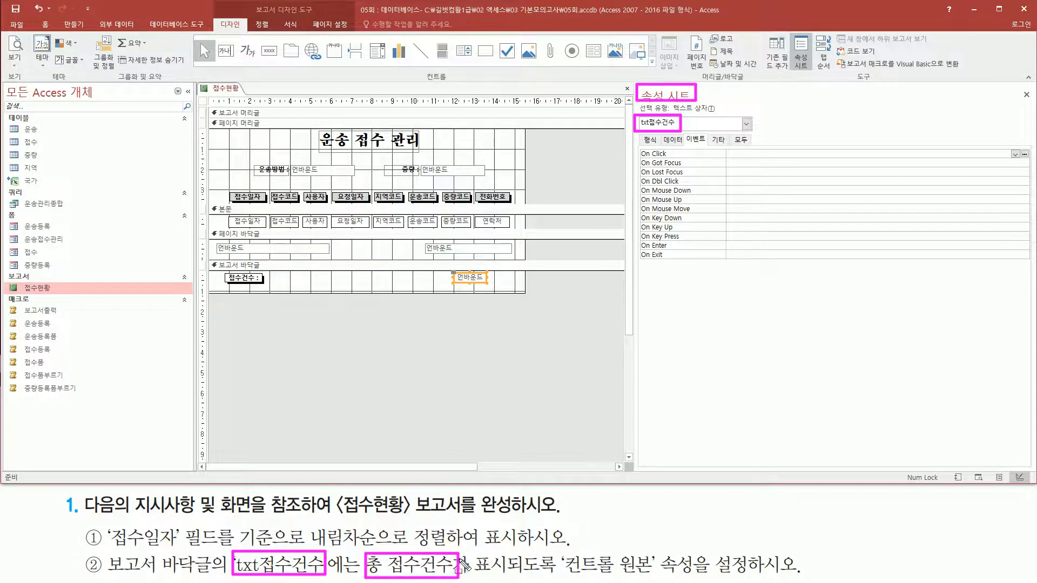
key(Escape)
key(ctrl+shift+d)
drag(662, 135, 683, 145)
key(Escape)
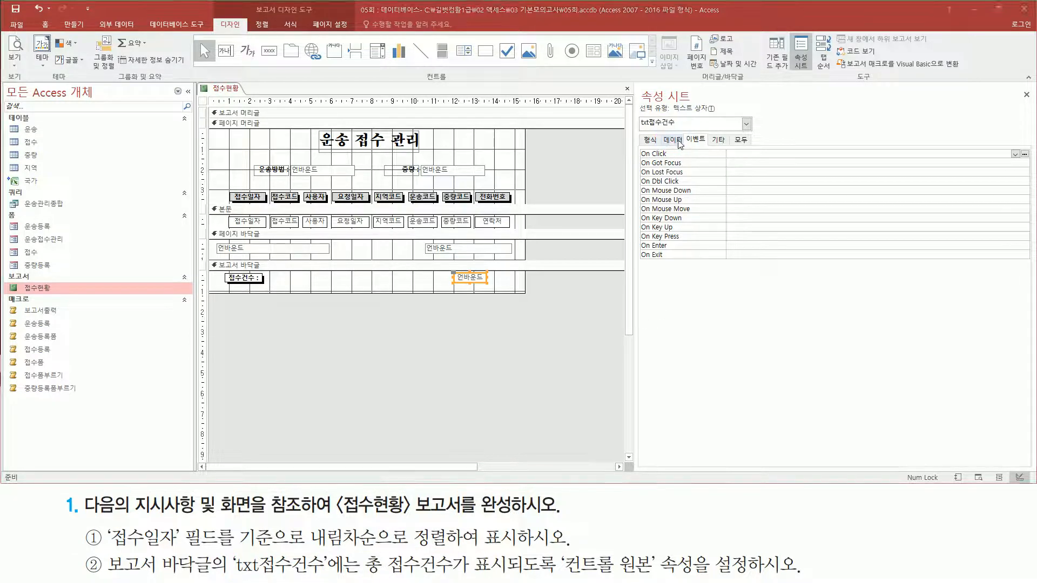
Step: Set the Control Source (컨트롤 원본) of txt접수건수 to =Count(*)
click(670, 141)
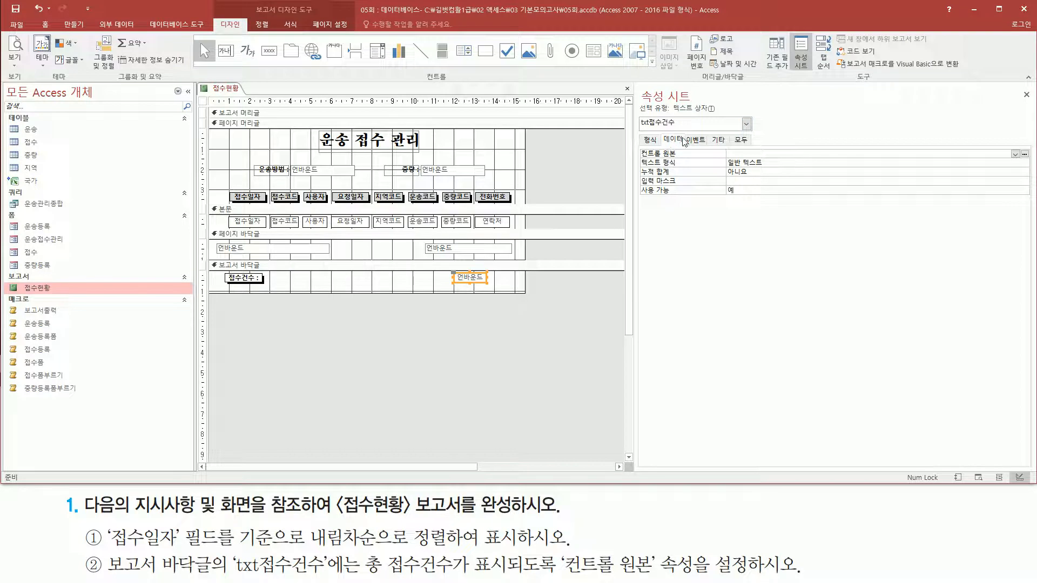
drag(635, 148, 834, 171)
key(Escape)
click(760, 151)
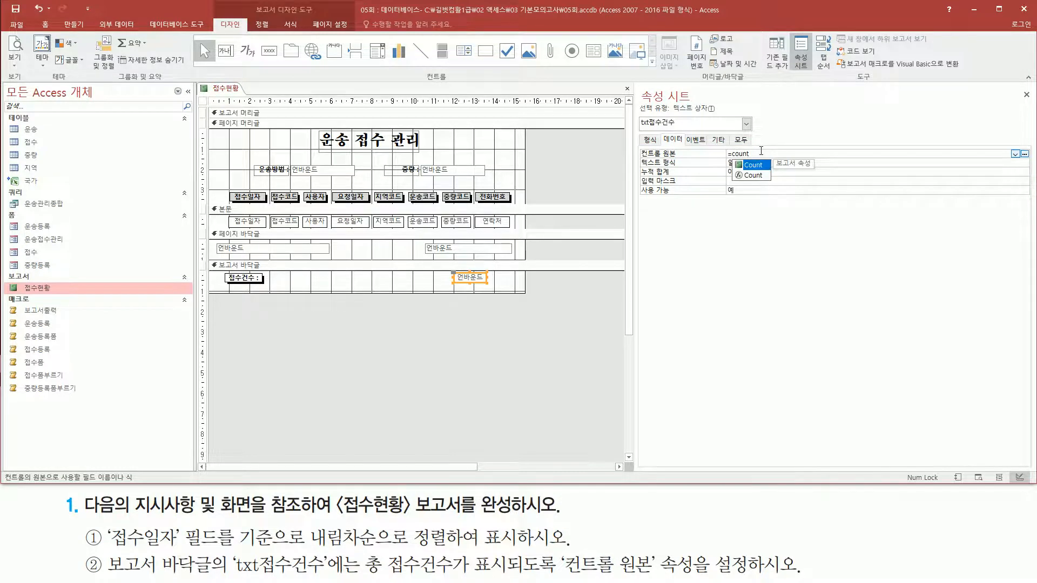
text((*))
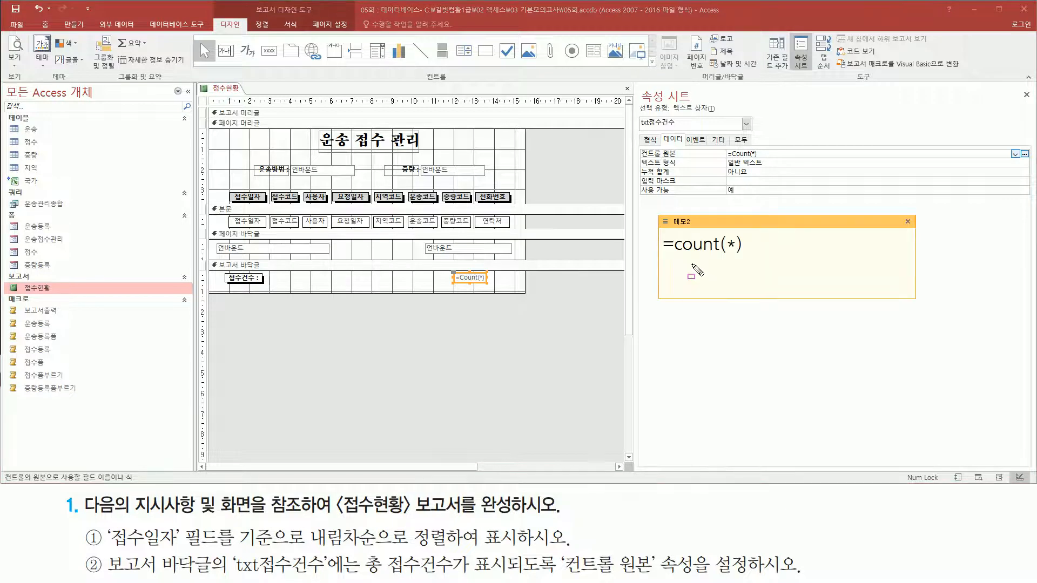
drag(633, 160, 764, 161)
mouse_move(660, 256)
mouse_down()
mouse_move(764, 257)
mouse_move(748, 257)
mouse_up()
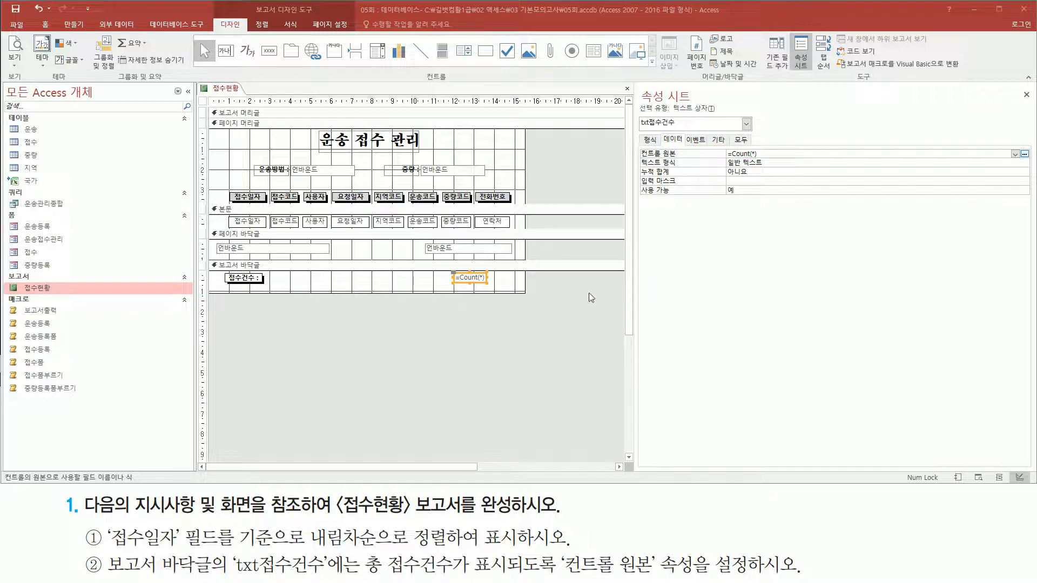
Step: Show the 접수현황 report in Print Preview and look through its first page
click(483, 323)
right_click(550, 281)
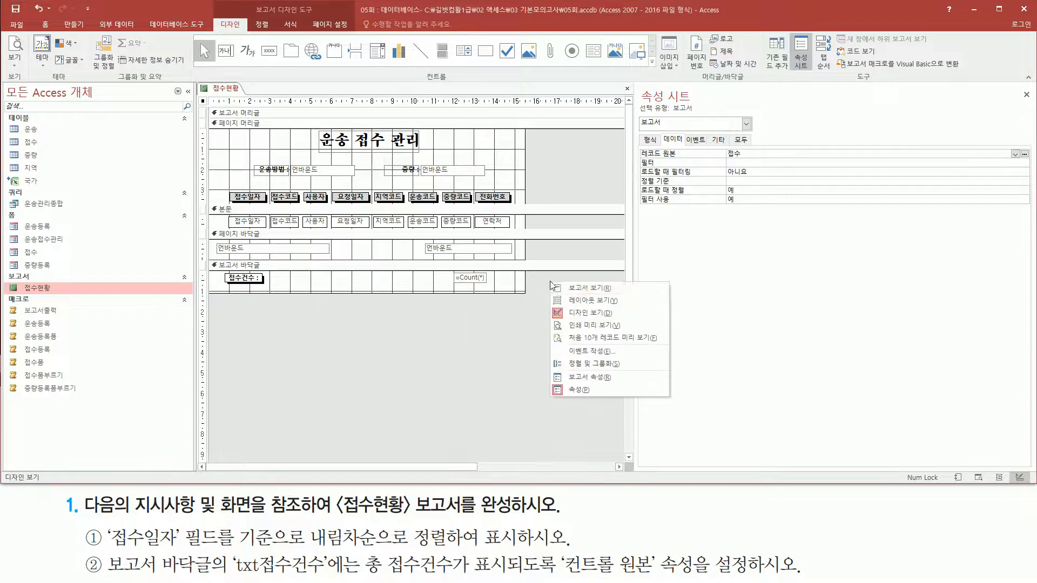
click(573, 329)
scroll(586, 348, up, 1)
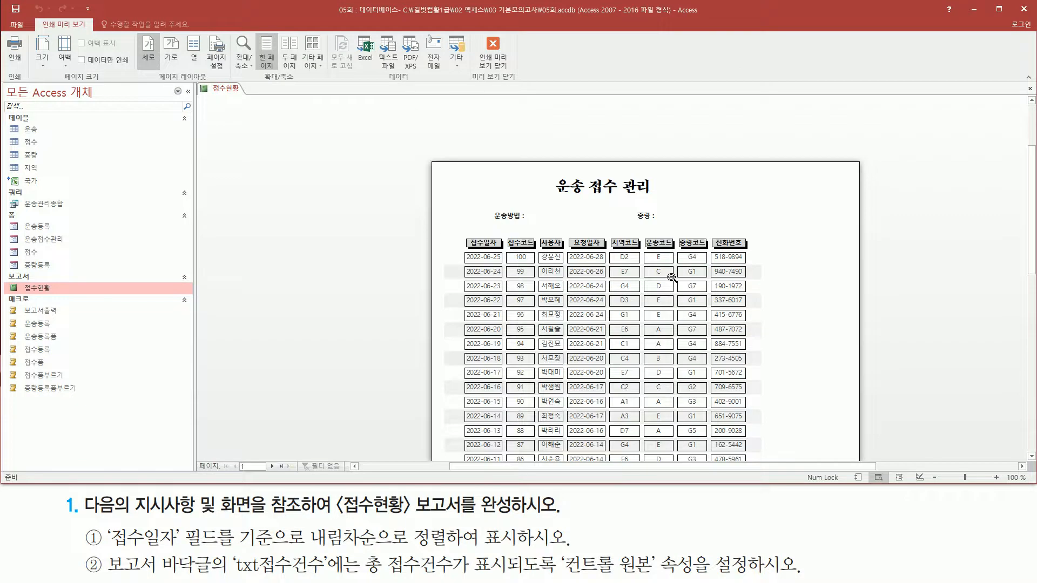
scroll(633, 317, down, 9)
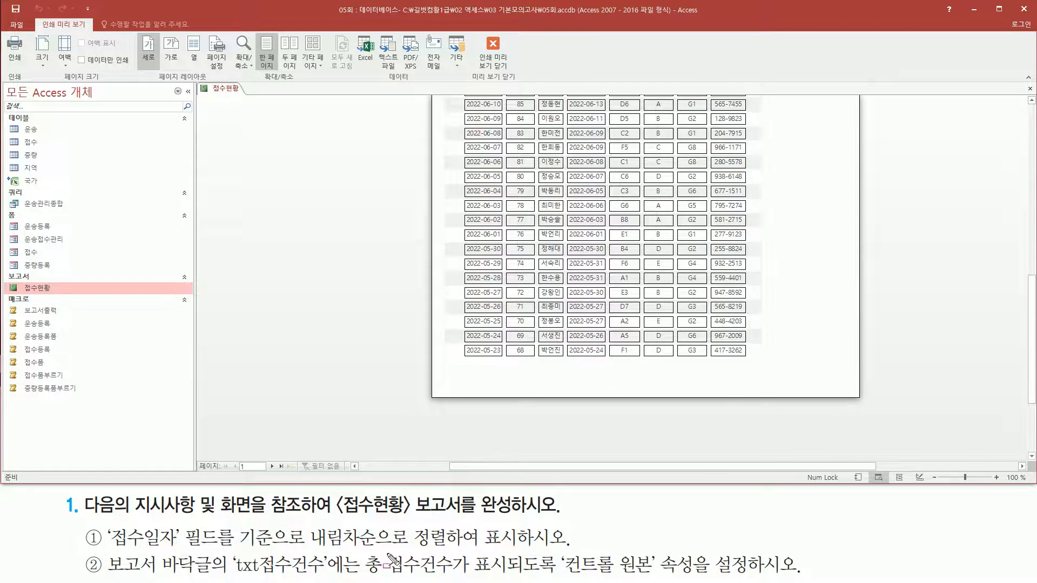
drag(362, 552, 457, 581)
mouse_move(101, 551)
mouse_down()
mouse_move(140, 574)
mouse_move(215, 579)
mouse_up()
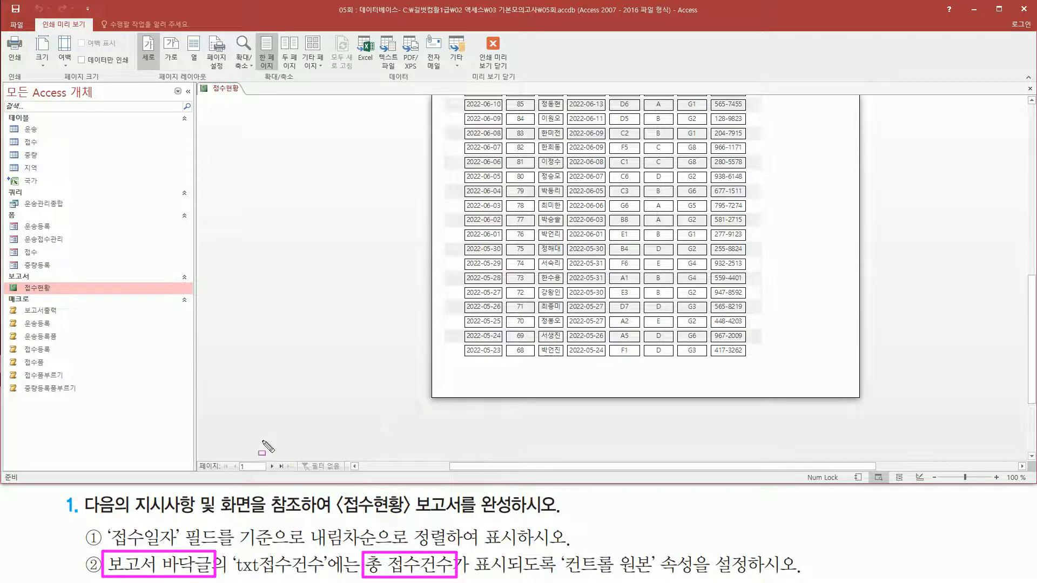
drag(195, 458, 290, 475)
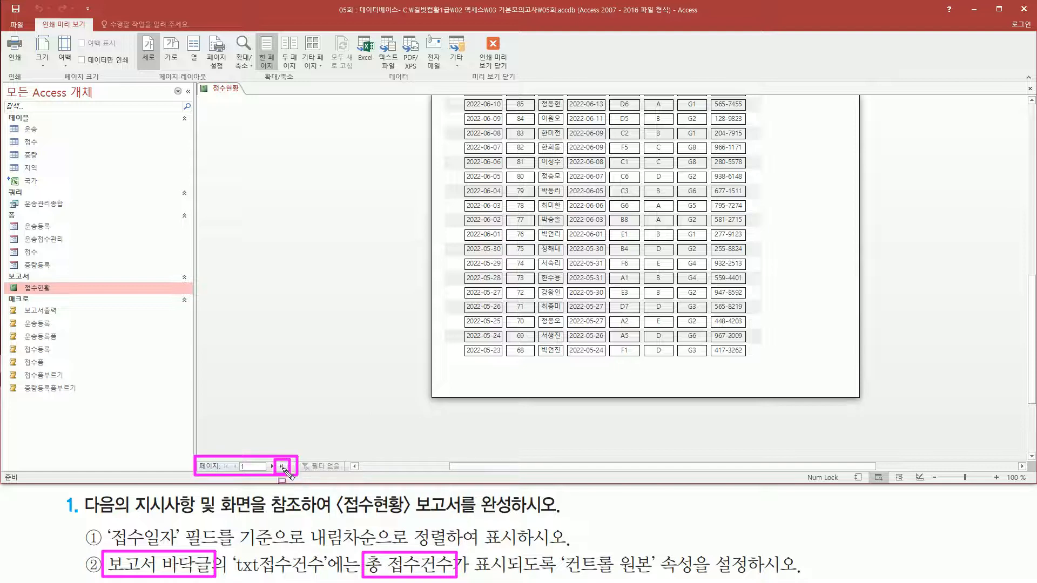
key(Escape)
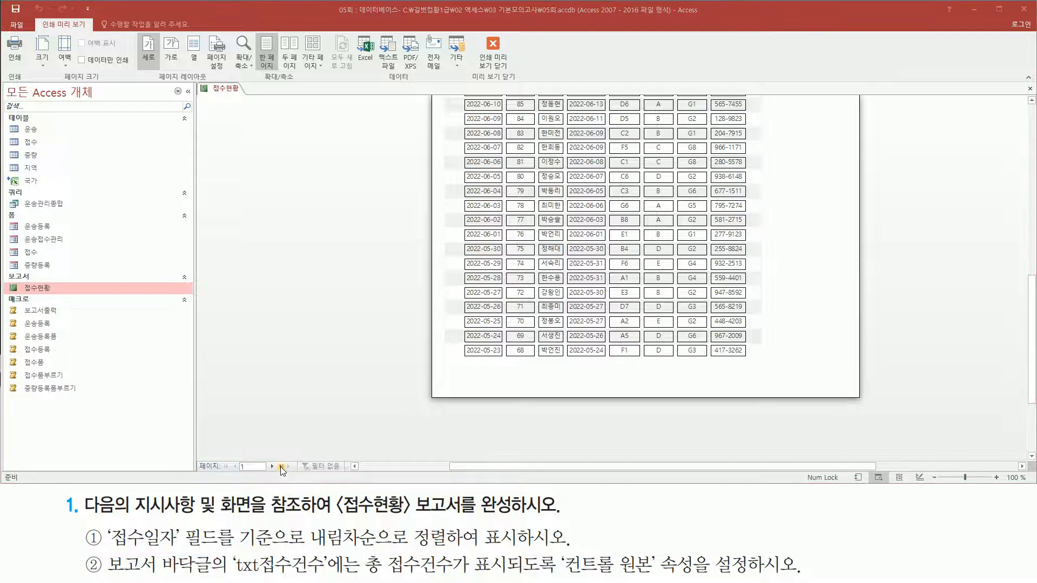
Step: Go to the last page of the previewed report and check the 접수건수 total in the report footer
click(280, 467)
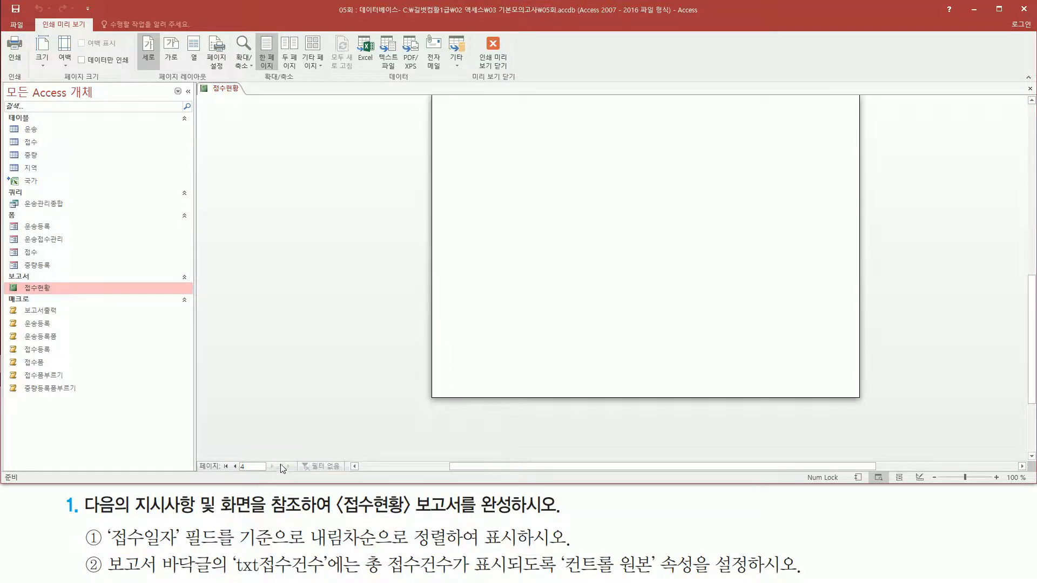
drag(233, 459, 260, 474)
key(Escape)
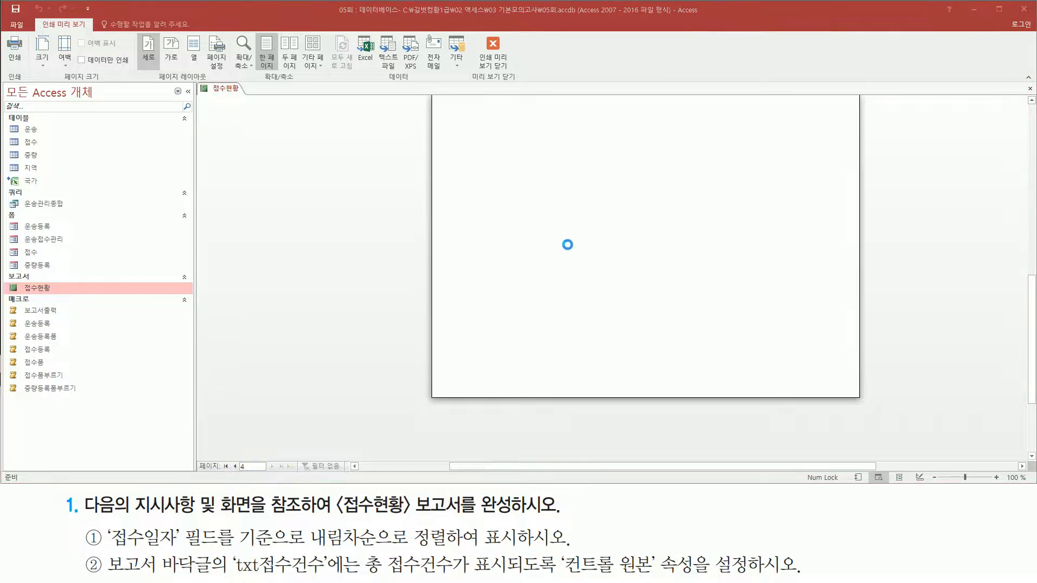
scroll(568, 245, up, 3)
scroll(568, 245, up, 3)
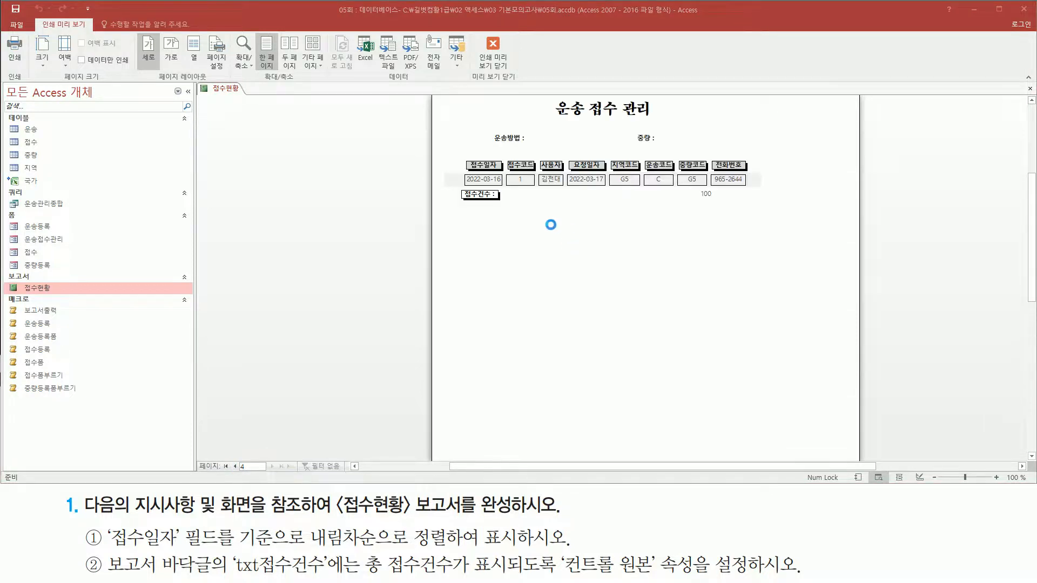
mouse_move(459, 185)
mouse_down()
mouse_move(466, 199)
mouse_move(524, 208)
mouse_move(762, 204)
mouse_up()
drag(698, 199, 718, 201)
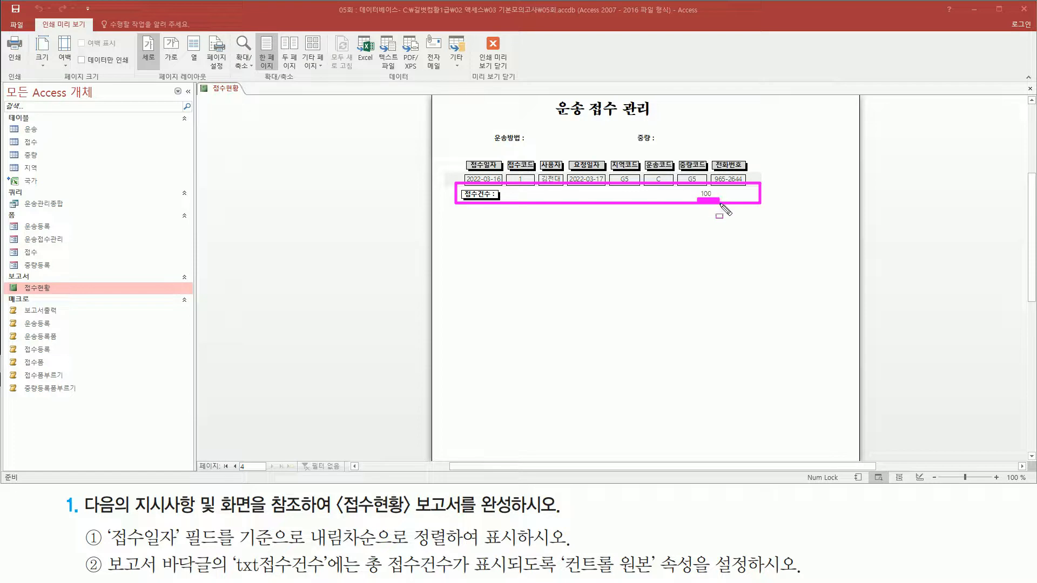
key(Escape)
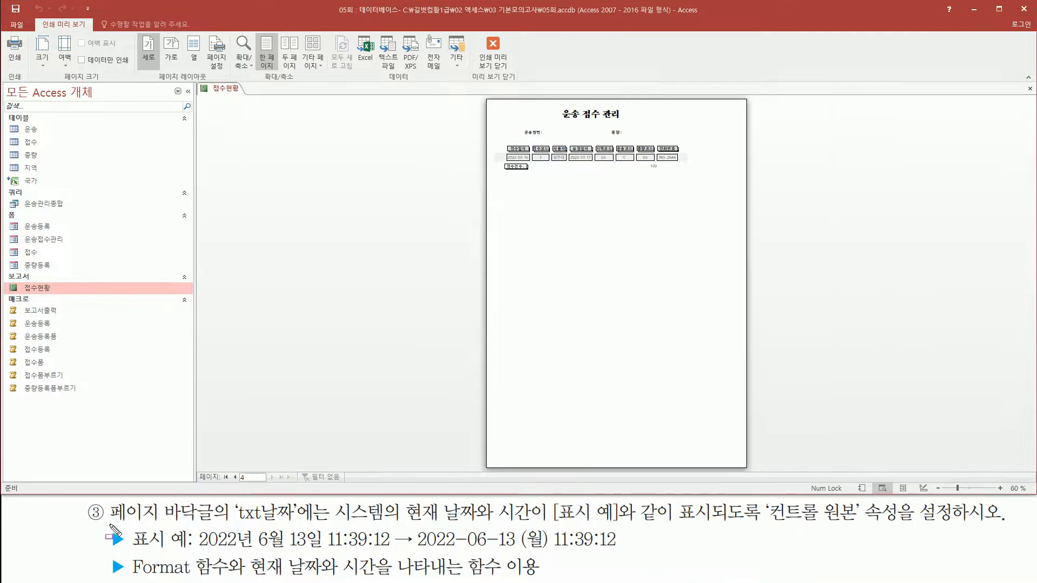
Step: Return the 접수현황 report to Design view and locate the two unbound text boxes in the page footer
drag(100, 523, 301, 527)
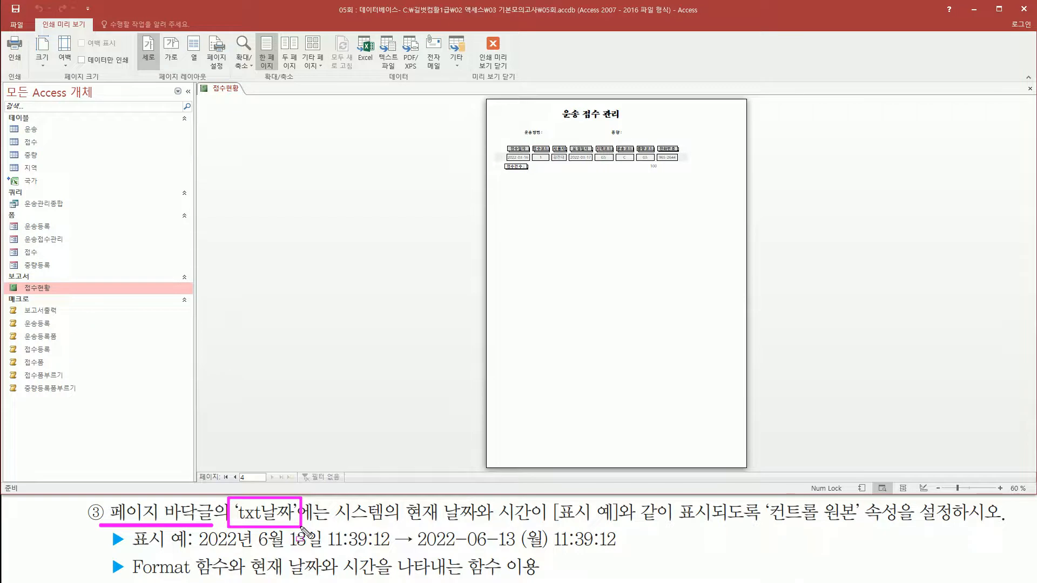
key(Escape)
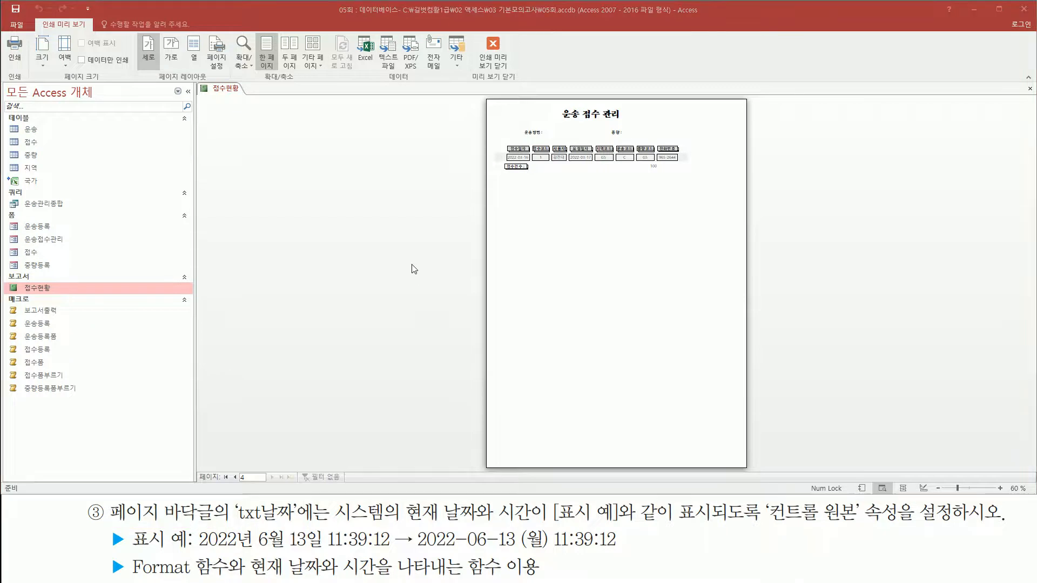
right_click(387, 199)
click(419, 223)
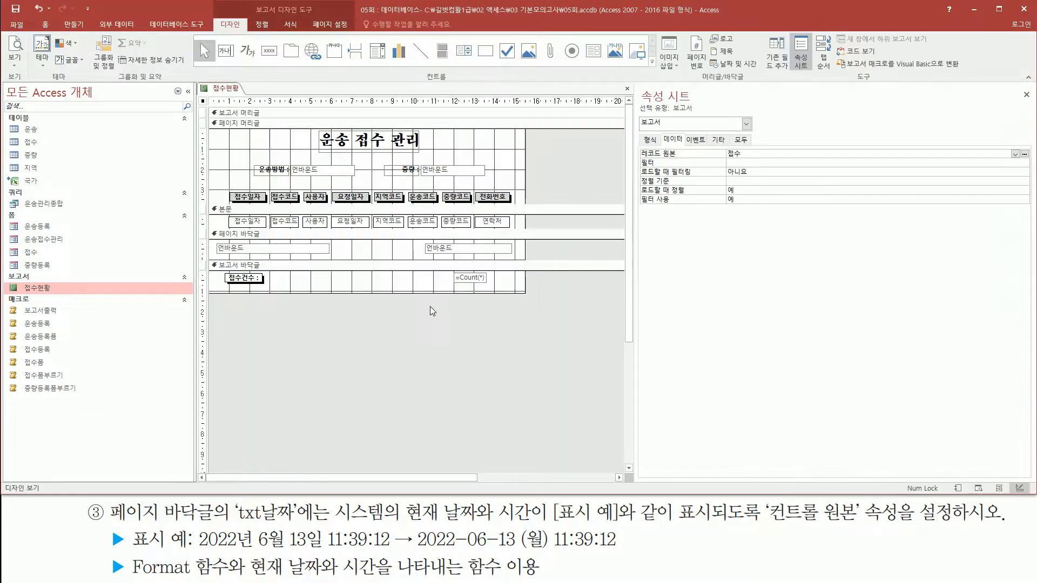
mouse_move(205, 225)
mouse_down()
mouse_move(302, 265)
mouse_move(508, 269)
mouse_move(526, 258)
mouse_up()
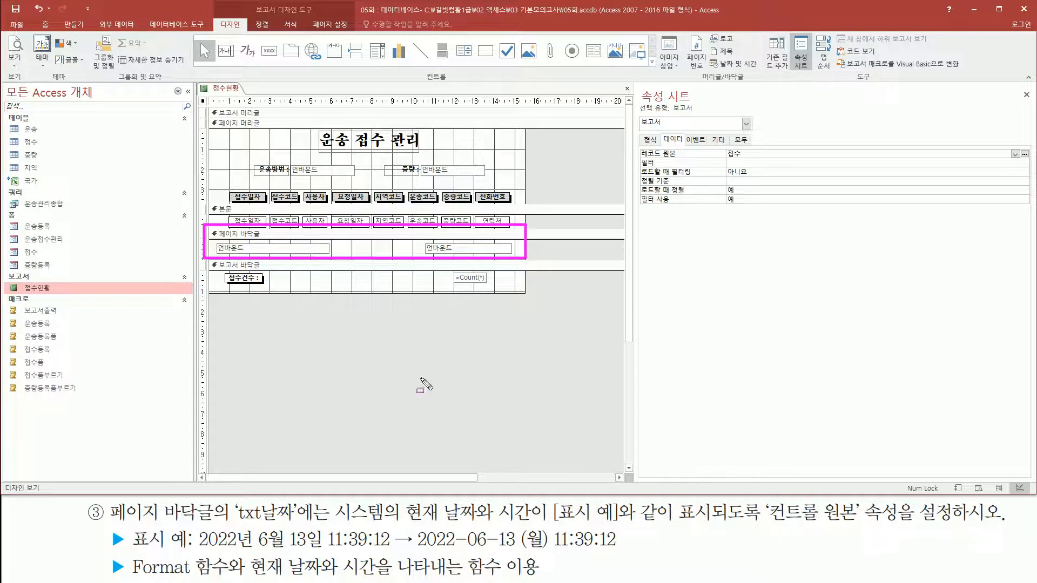
drag(229, 523, 310, 523)
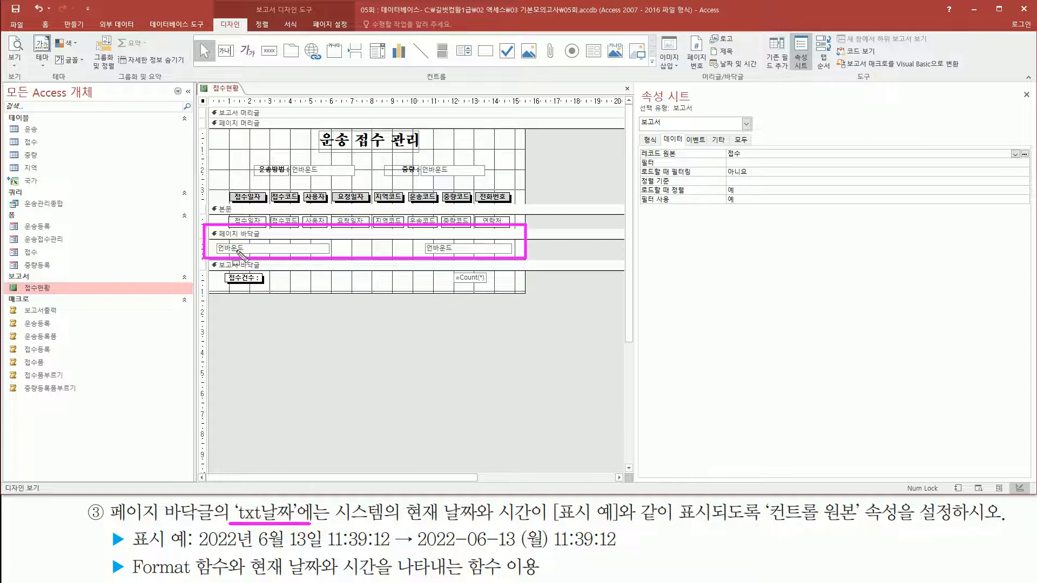
drag(216, 241, 335, 257)
drag(424, 241, 526, 259)
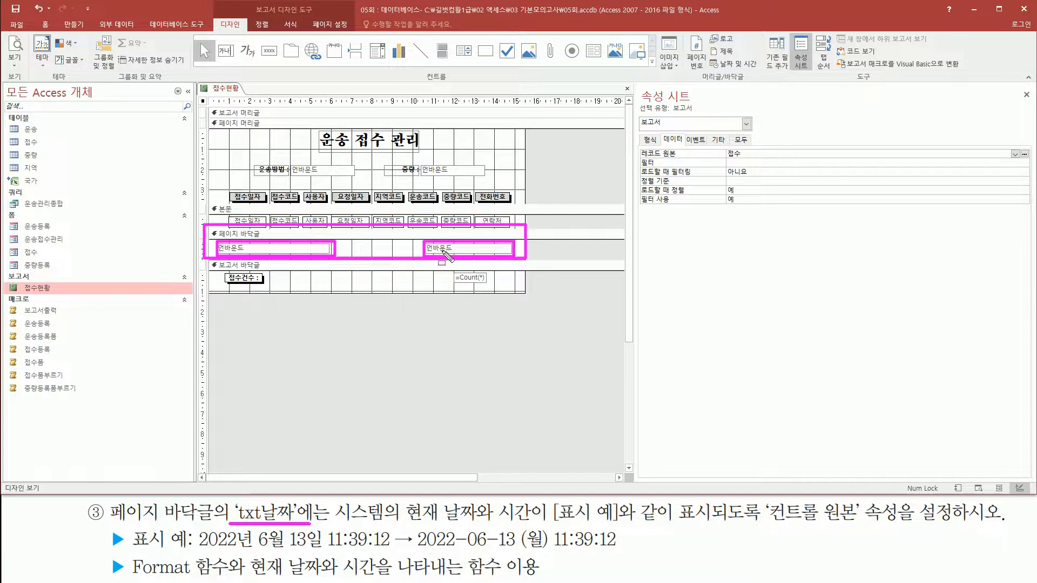
key(Escape)
Step: Check the names of the page footer text boxes and select txt날짜 with its Control Source property shown
click(325, 252)
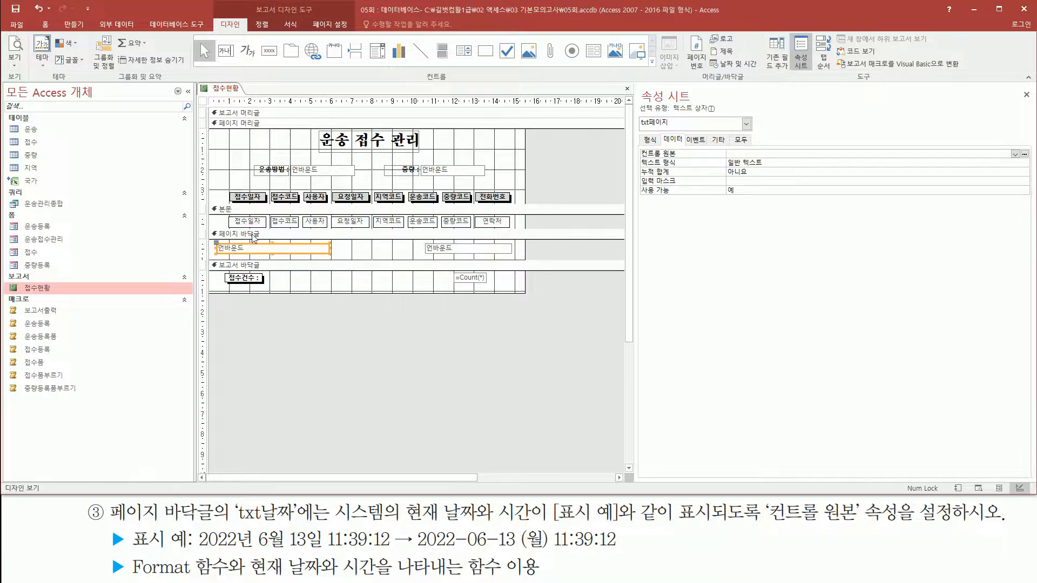
drag(637, 112, 667, 132)
key(Escape)
click(470, 249)
key(Escape)
drag(420, 237, 521, 262)
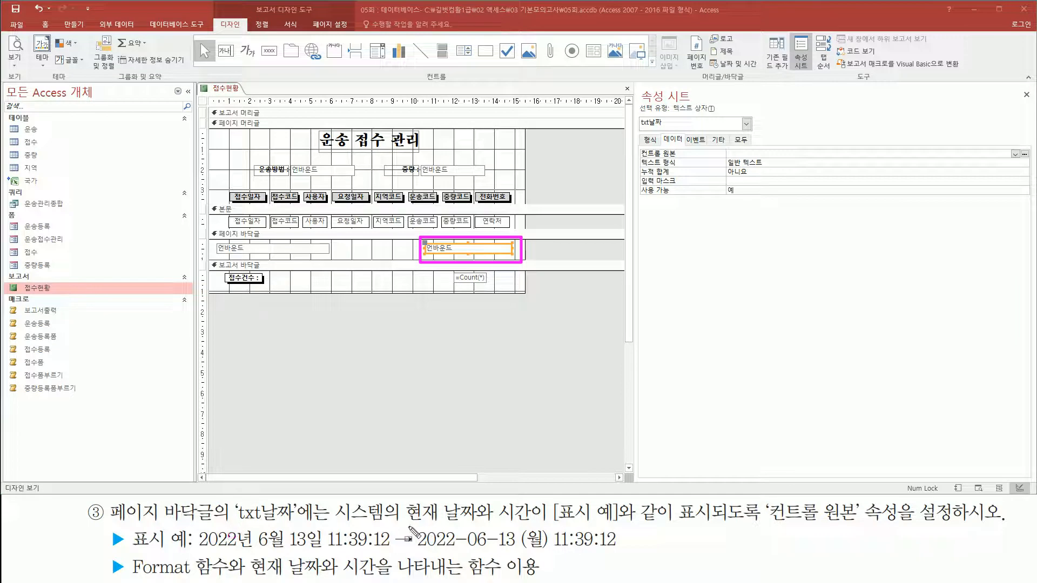
drag(404, 524, 625, 526)
drag(773, 525, 912, 525)
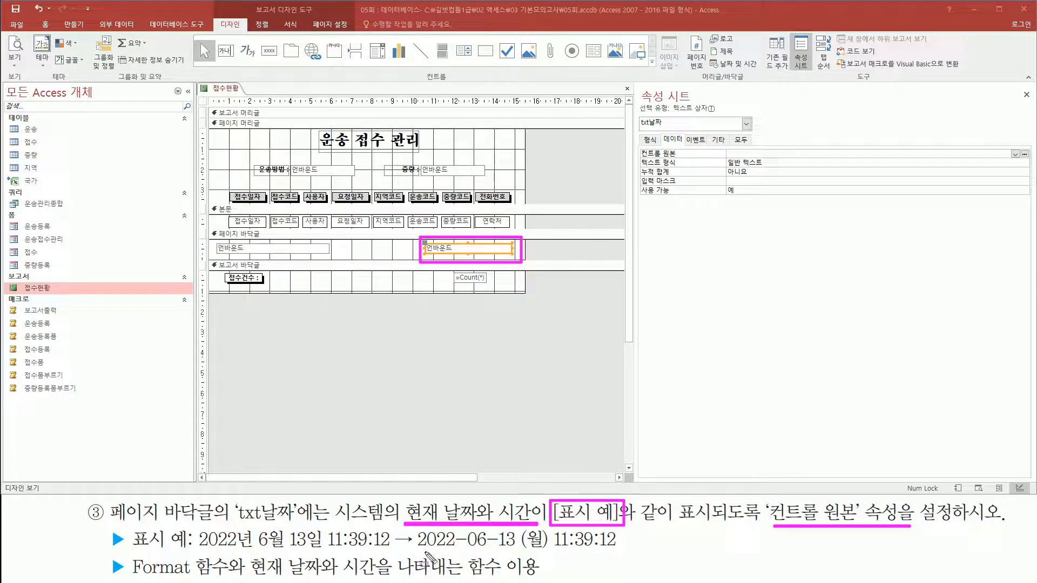
drag(413, 552, 625, 554)
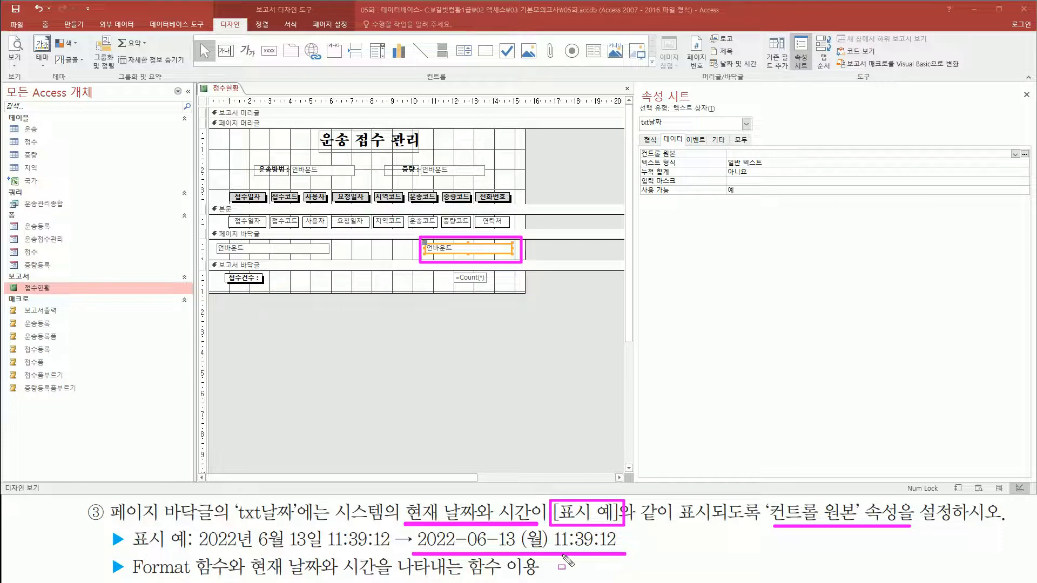
drag(125, 551, 231, 581)
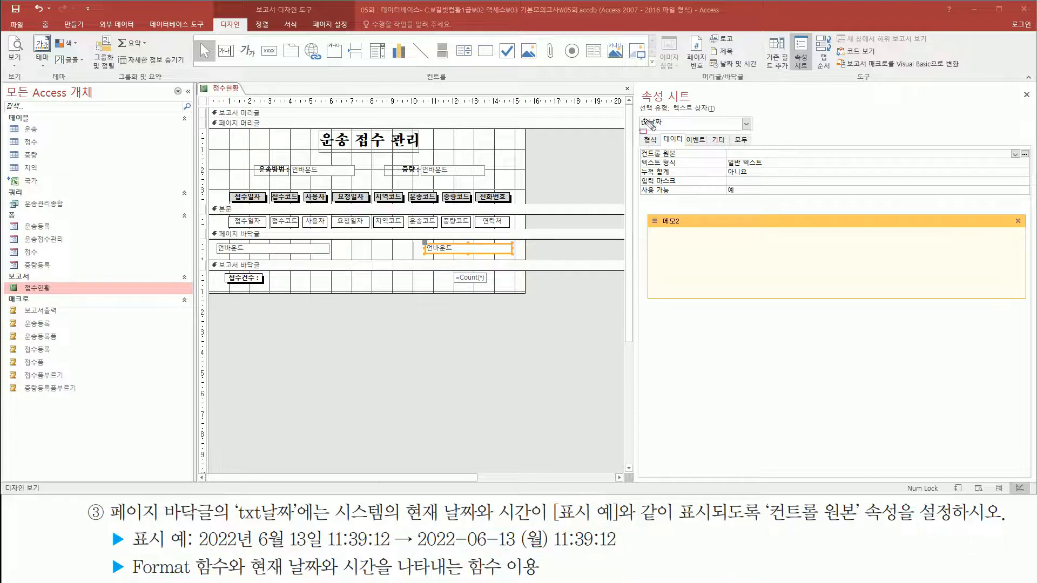
Step: Draft the current date and time expression =now() in the memo note
mouse_move(637, 113)
mouse_down()
mouse_move(674, 123)
mouse_move(699, 160)
mouse_move(918, 157)
mouse_up()
key(Escape)
click(761, 246)
text(=now()
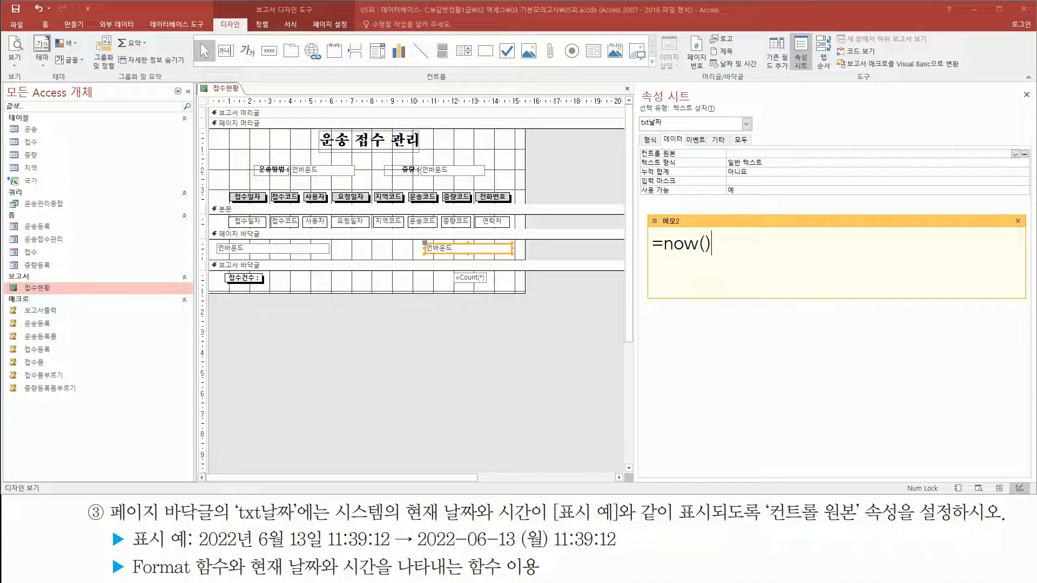
Step: Wrap now() in a format function in the memo, with "표시형식" as the placeholder for its second argument
drag(413, 551, 622, 551)
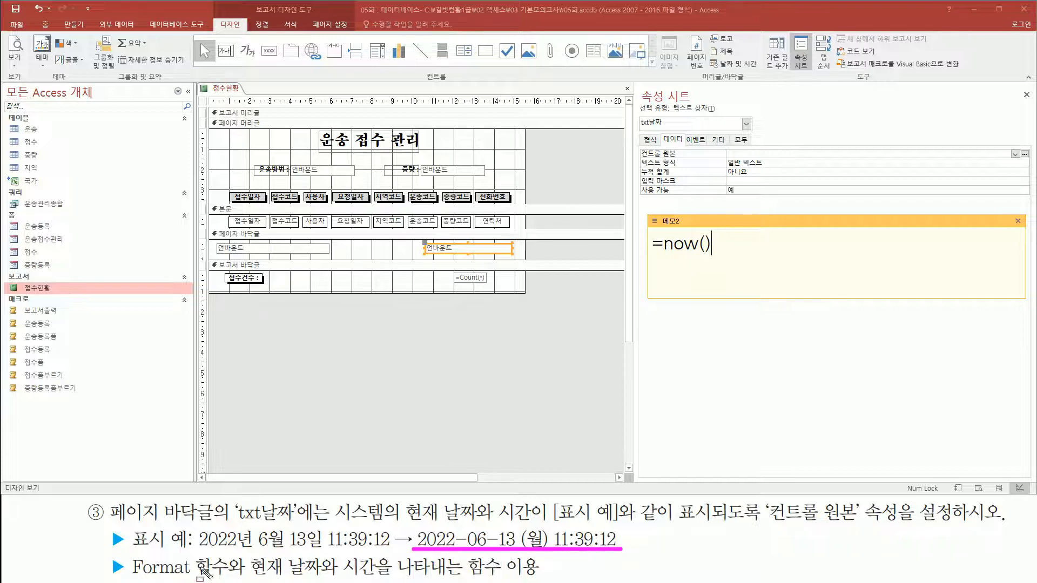
mouse_move(125, 553)
mouse_down()
mouse_move(133, 570)
mouse_move(236, 580)
mouse_up()
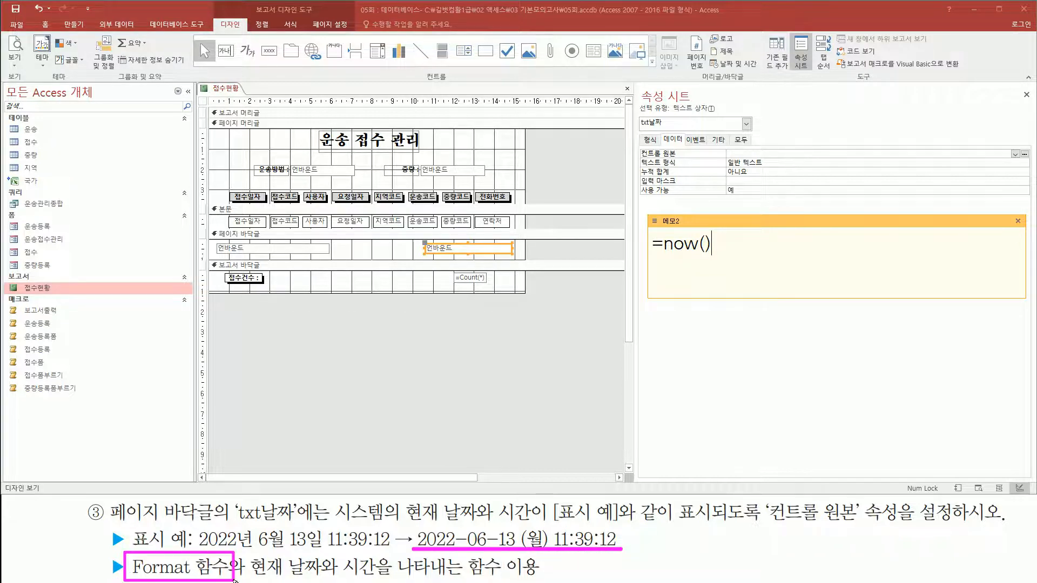
key(Escape)
click(666, 256)
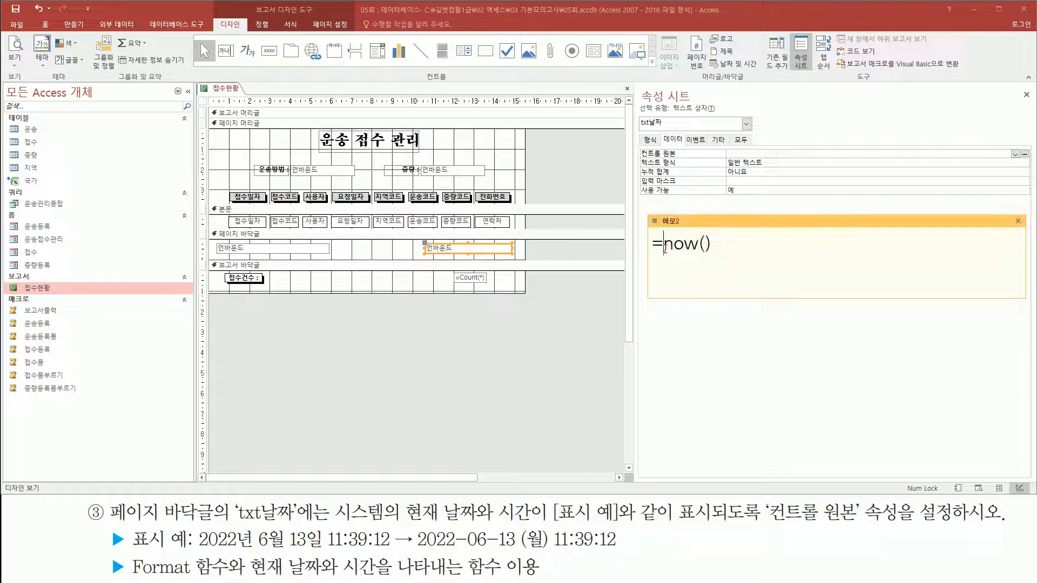
text(format)
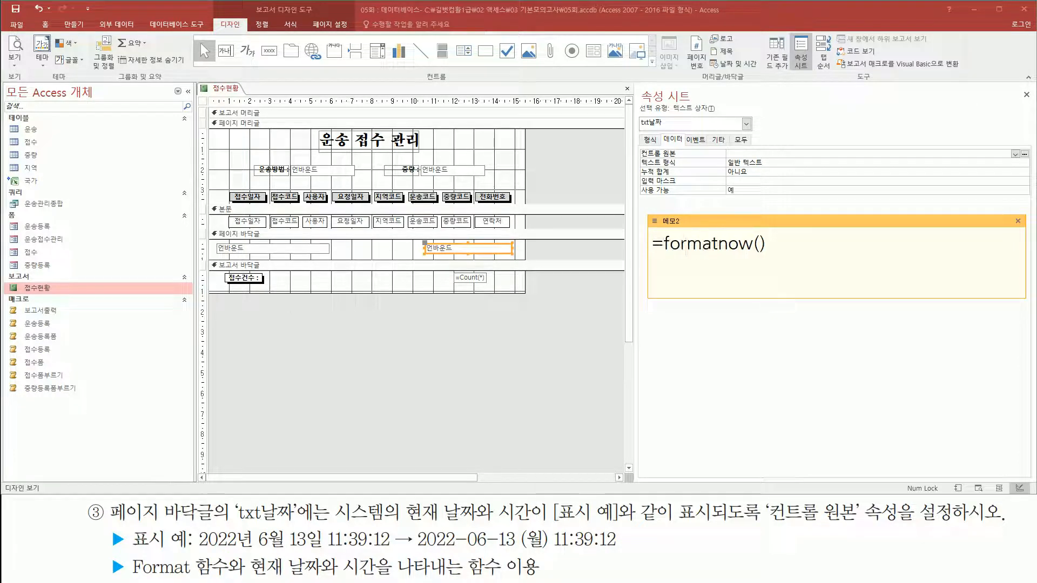
text(()
key(shift+End)
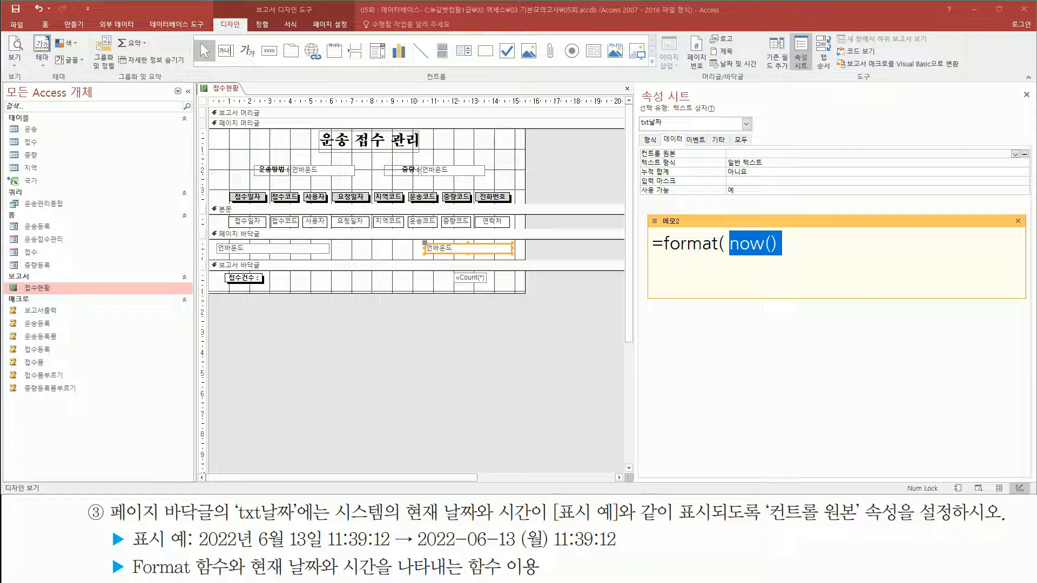
key(End)
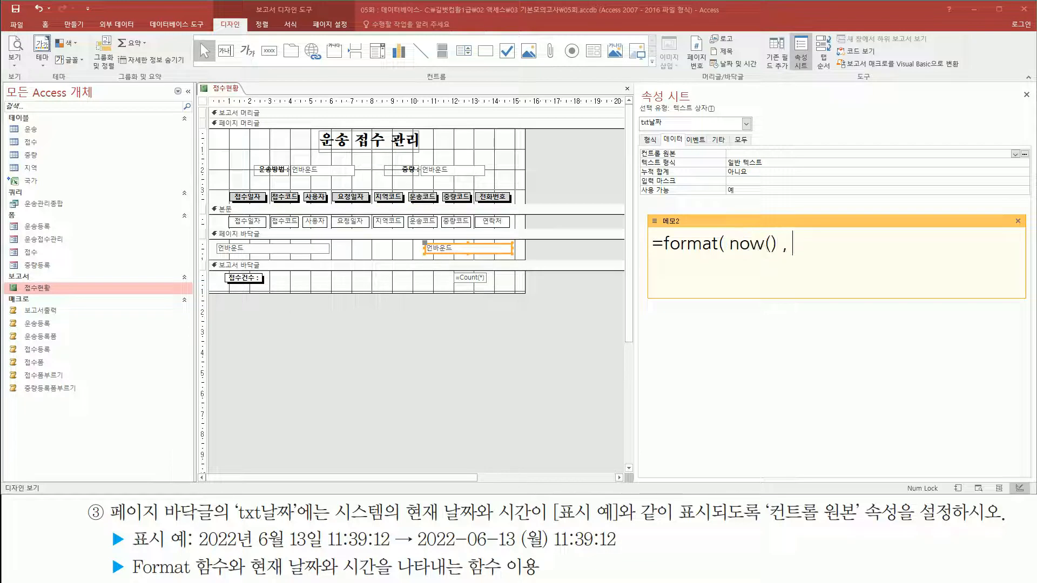
text(, "표시형식)
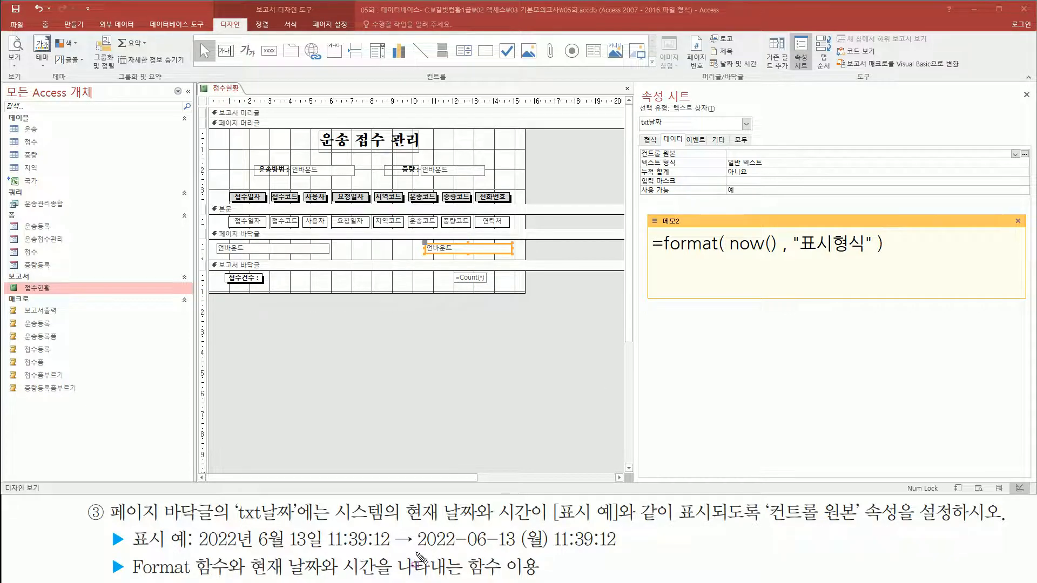
Step: Replace the 표시형식 placeholder in the memo's expression with the date format yyyy-mm-dd
drag(416, 553, 508, 553)
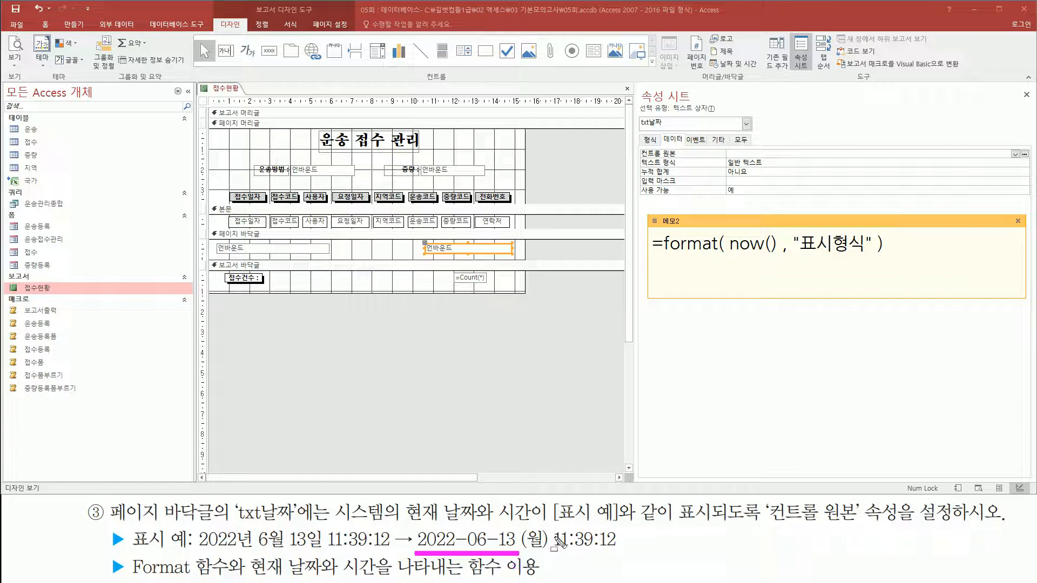
drag(801, 243, 862, 250)
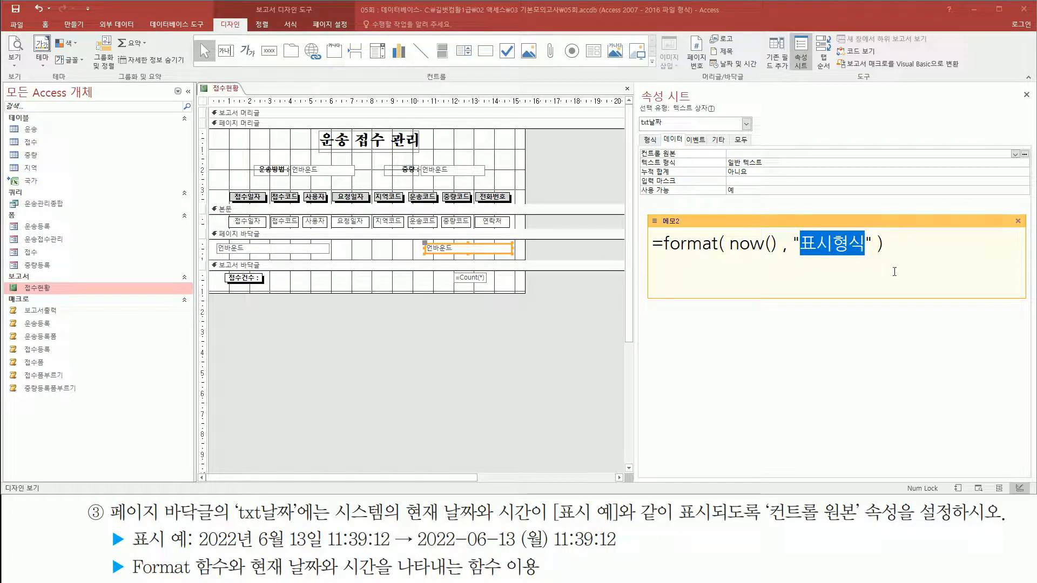
text(yyyy)
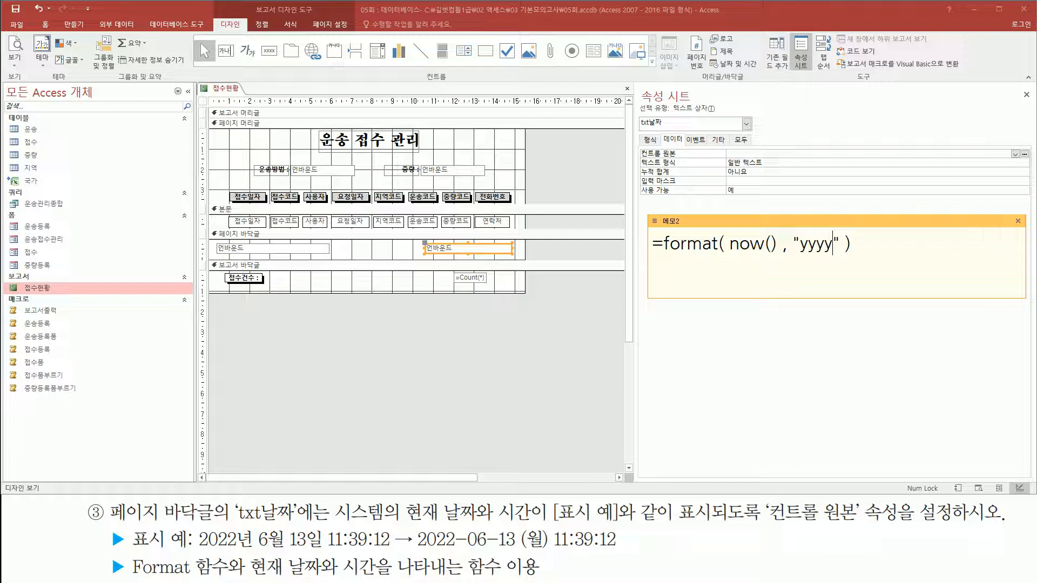
text(-mm-dd)
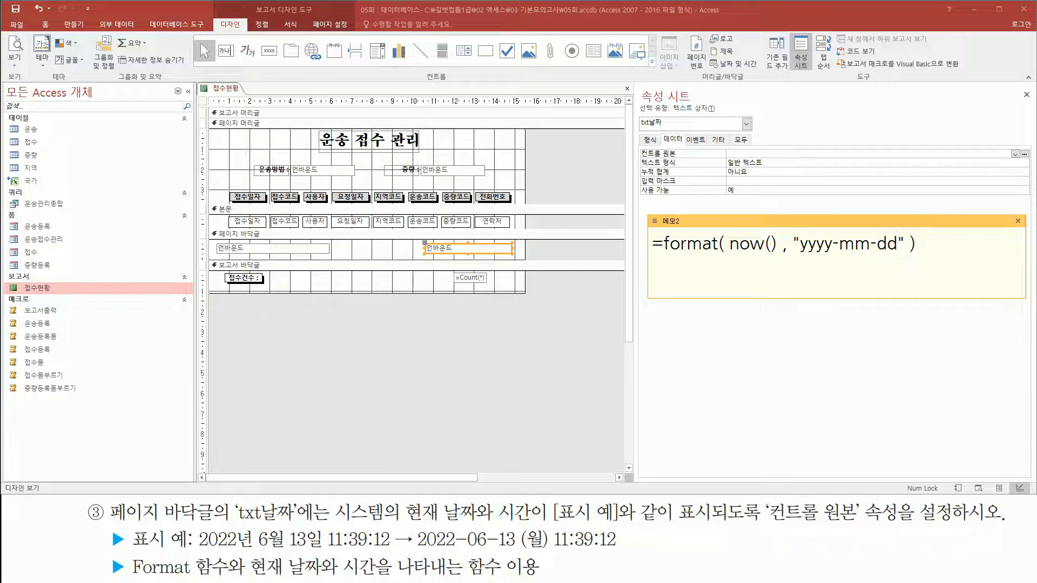
key(ctrl+shift+d)
drag(798, 259, 903, 260)
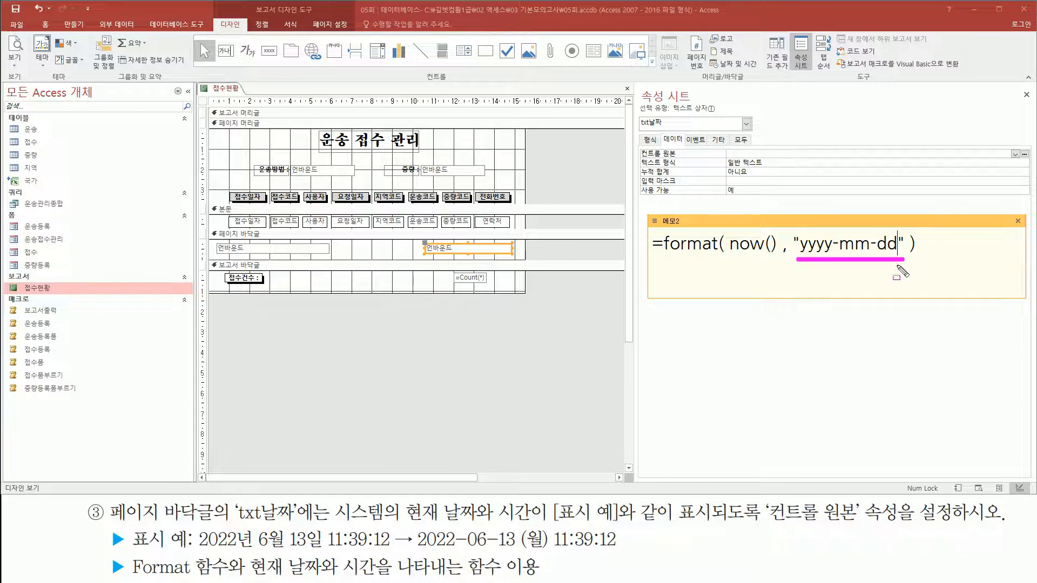
drag(414, 549, 513, 549)
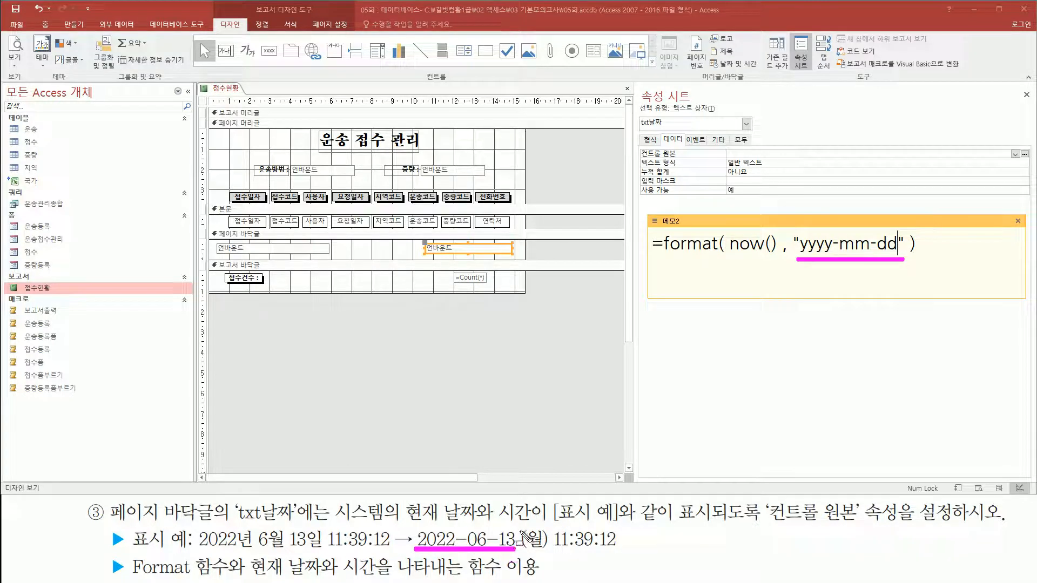
mouse_move(517, 531)
mouse_down()
mouse_move(517, 552)
mouse_move(547, 550)
mouse_up()
key(Escape)
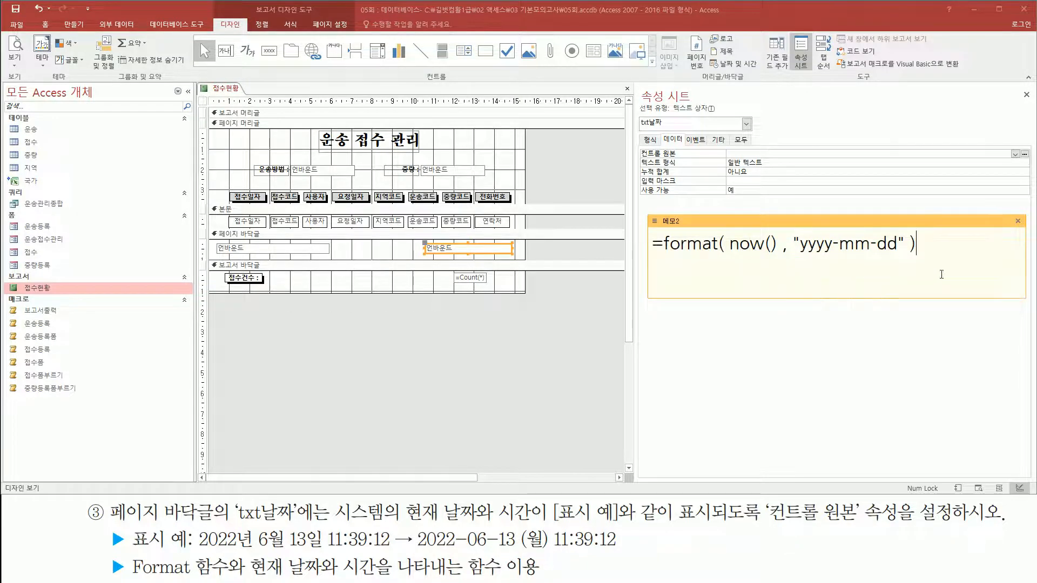
Step: Enlarge the memo note and review the weekday format codes ddd, dddd, aaa and aaaa against the required display example
scroll(939, 269, down, 5)
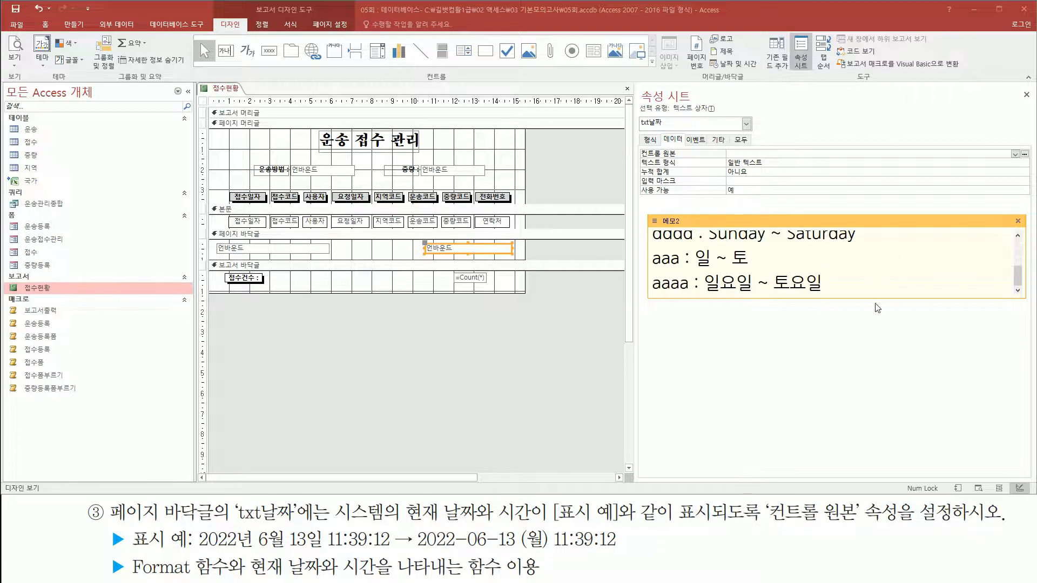
drag(877, 297, 895, 404)
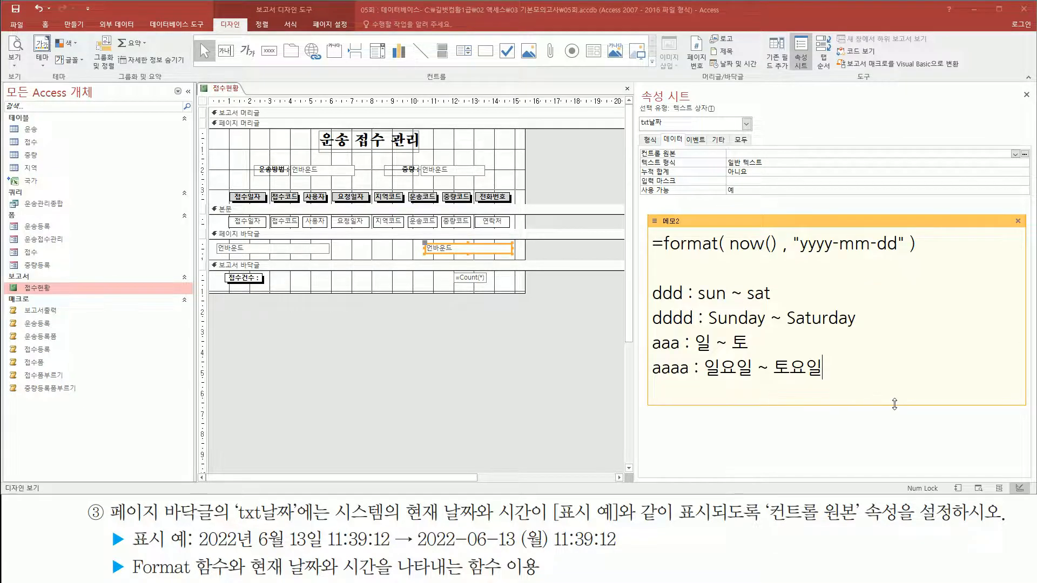
drag(652, 305, 684, 305)
drag(696, 305, 776, 304)
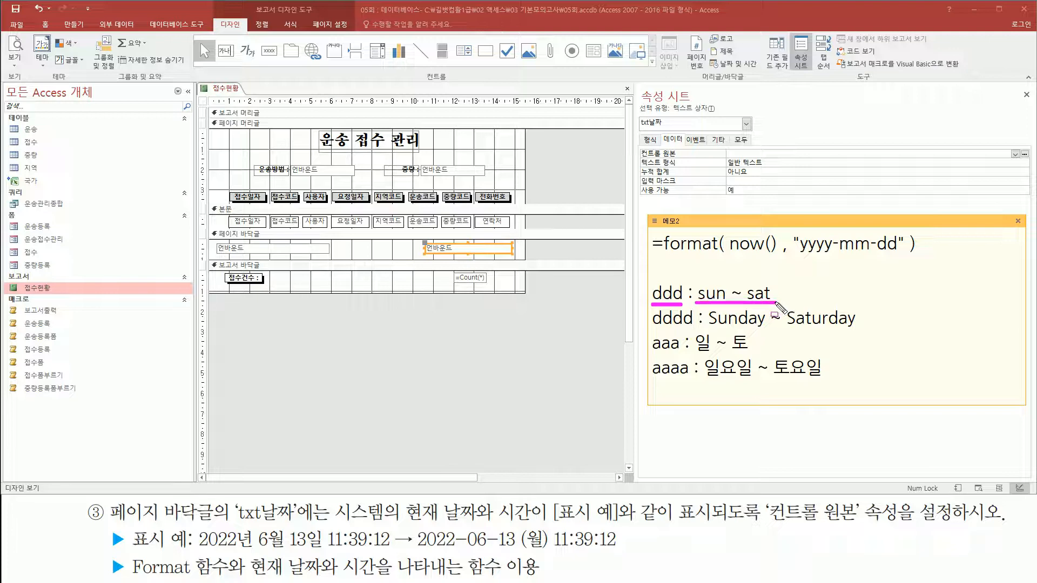
drag(652, 328, 862, 328)
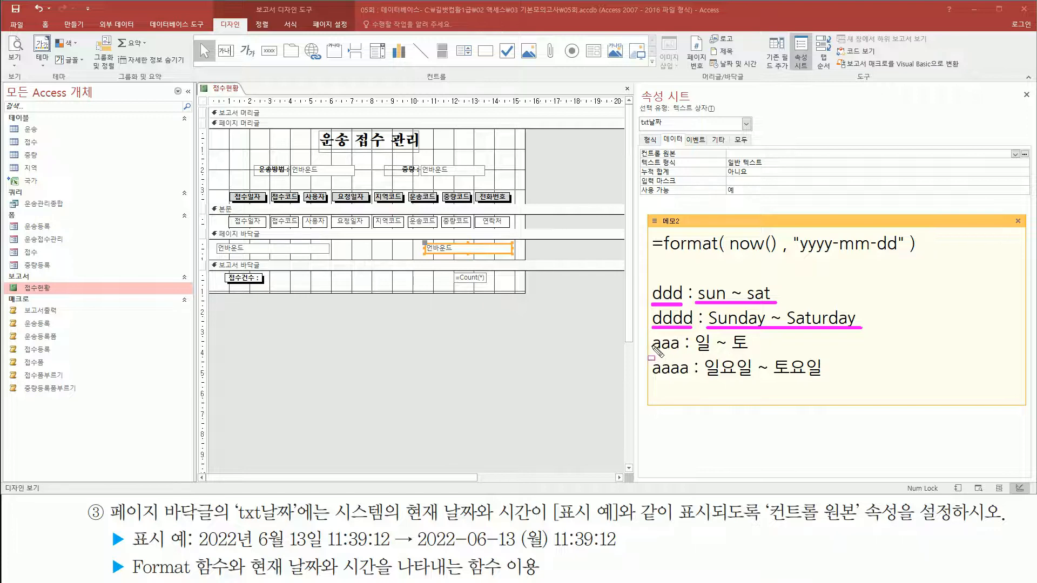
drag(651, 351, 749, 351)
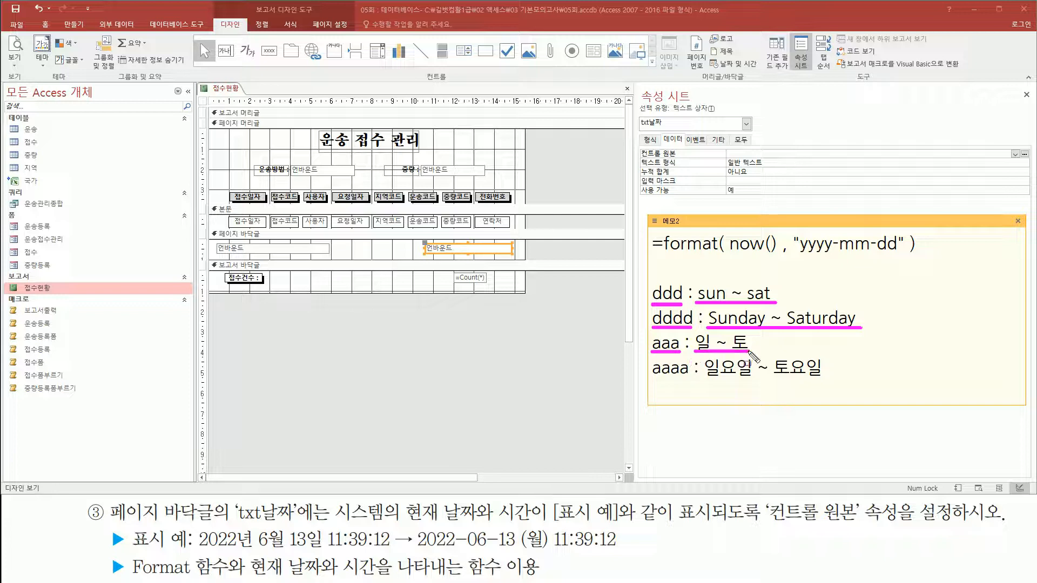
drag(653, 380, 822, 379)
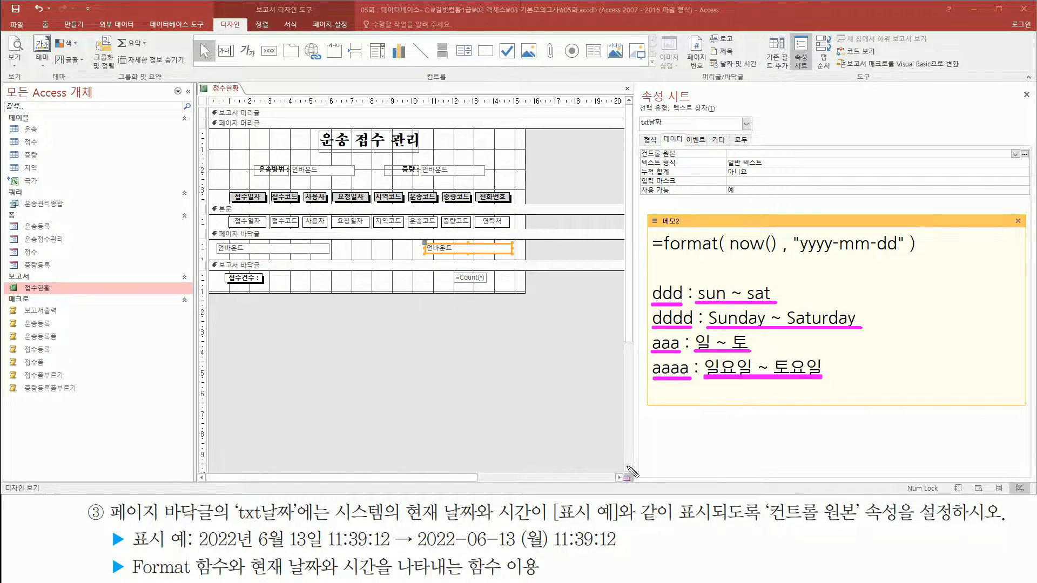
drag(531, 527, 541, 554)
mouse_move(650, 335)
mouse_down()
mouse_move(651, 356)
mouse_move(682, 356)
mouse_up()
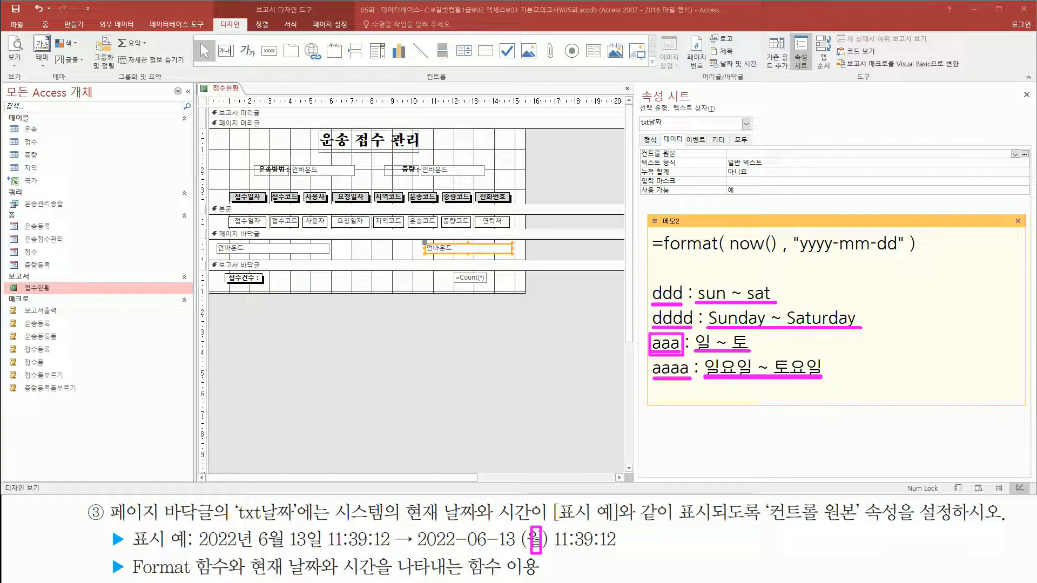
key(Escape)
key(ctrl+2)
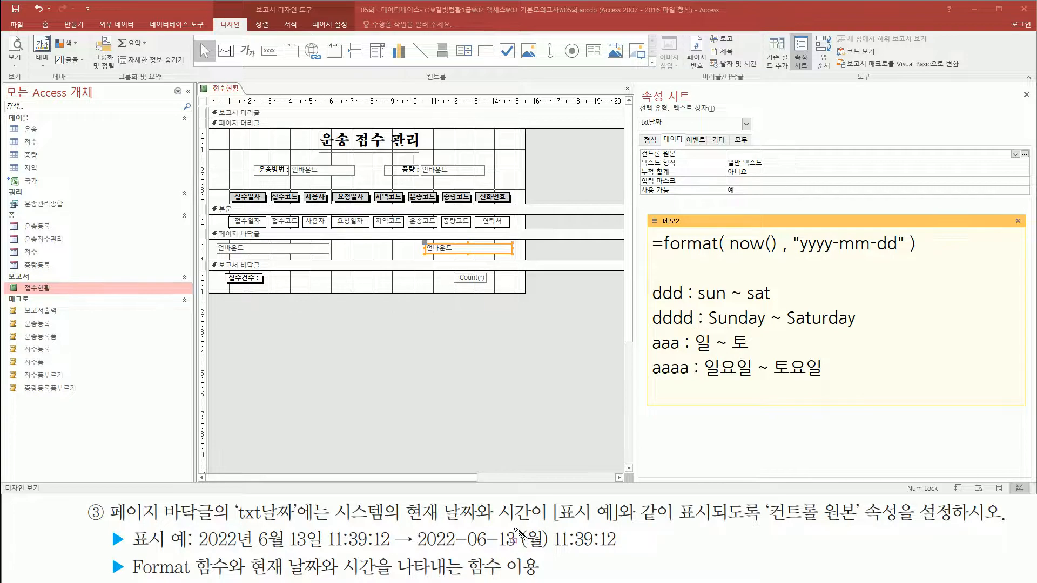
Step: Add the short weekday code (aaa) in parentheses after yyyy-mm-dd in the memo's format string
key(Escape)
click(898, 248)
text(()
text(aaa)
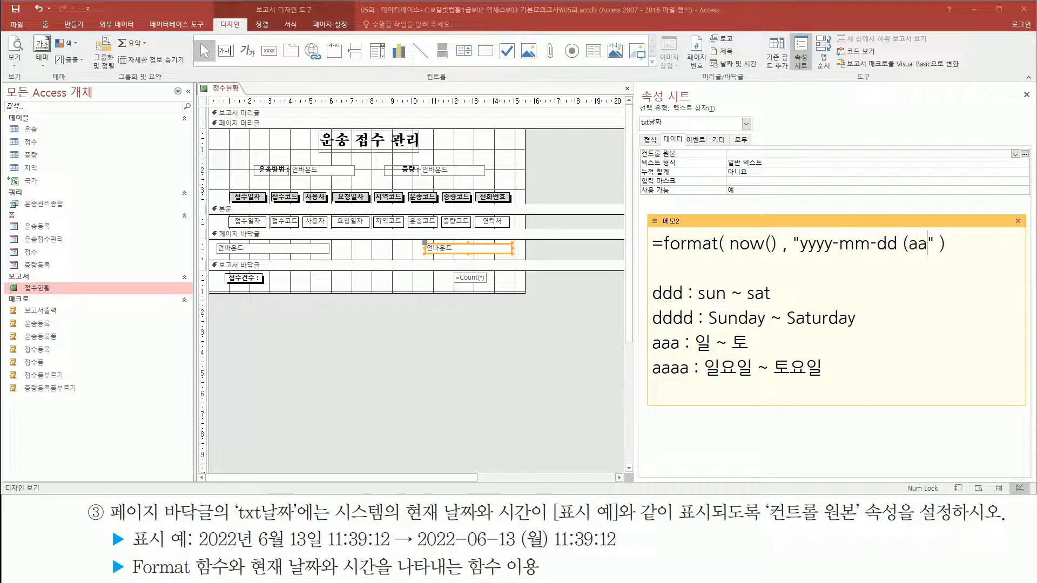
text())
mouse_move(419, 549)
mouse_down()
mouse_move(543, 552)
mouse_move(548, 526)
mouse_move(555, 544)
mouse_up()
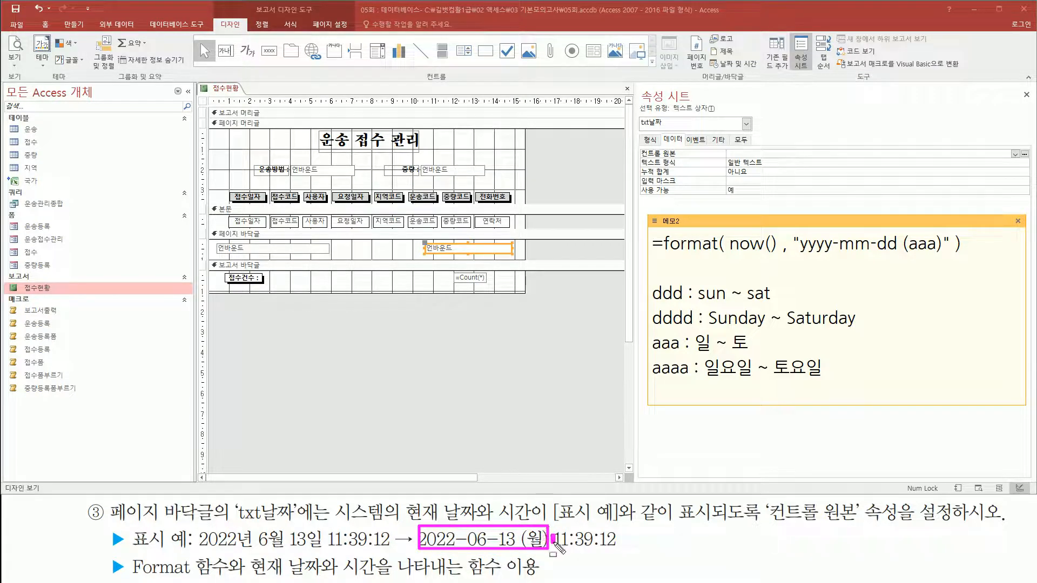
key(Escape)
Step: Widen the memo note and append a space and the time format hh:nn:ss after (aaa) in the format string
click(941, 244)
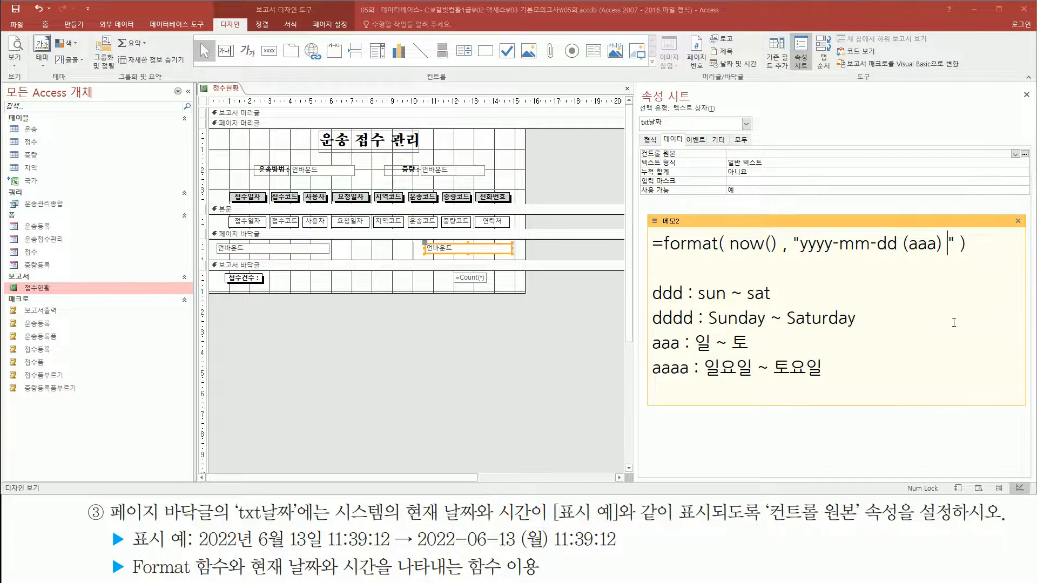
key(ctrl+2)
drag(552, 550, 625, 550)
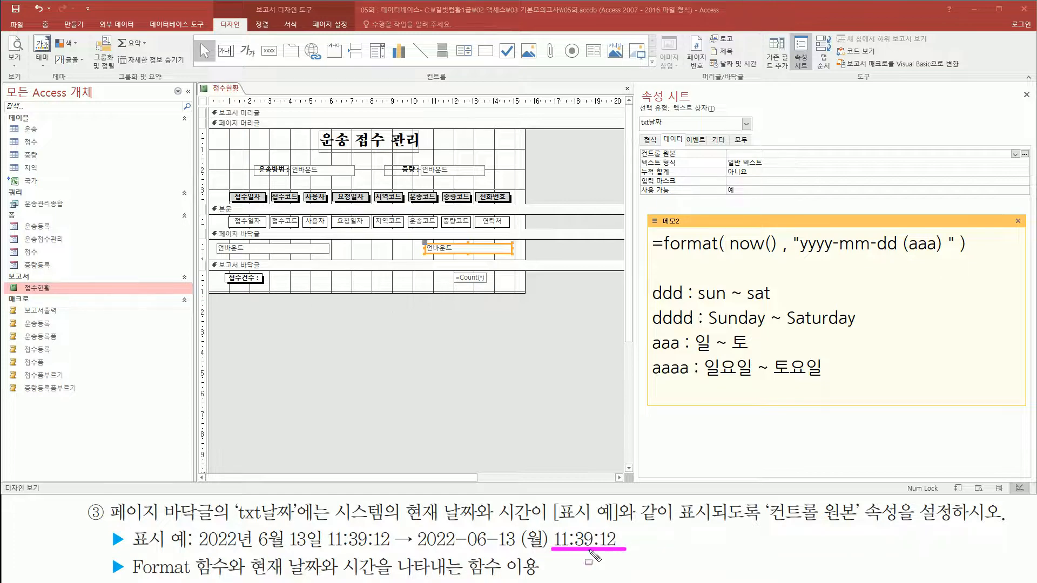
key(Escape)
click(671, 270)
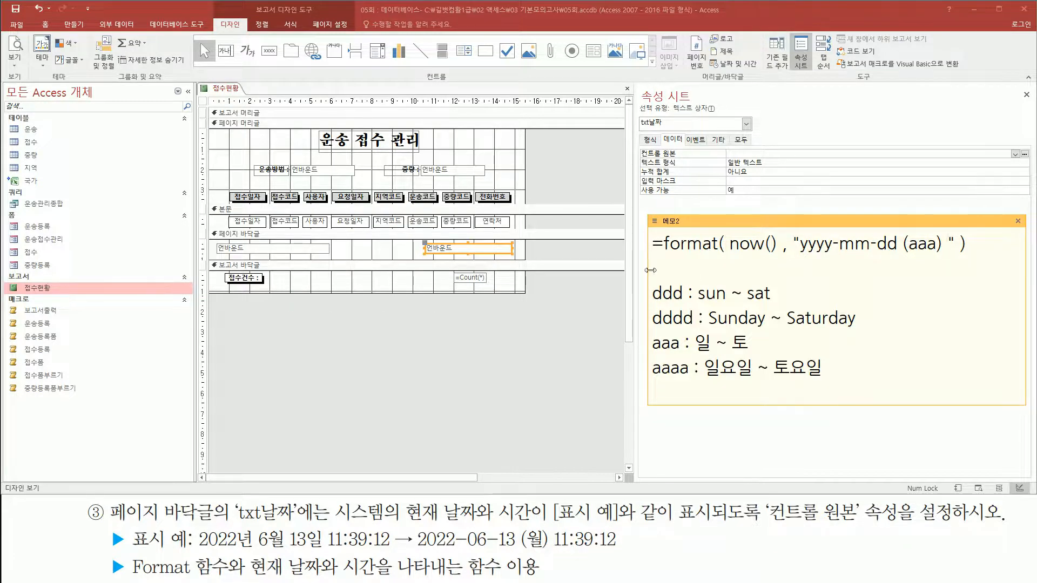
drag(650, 271, 481, 270)
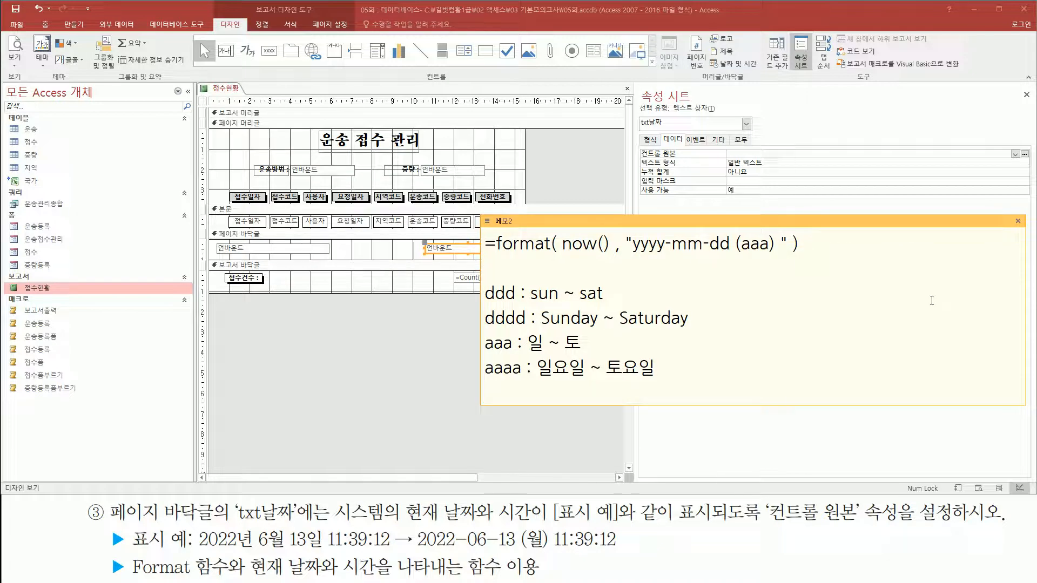
text(hh:nn:ss)
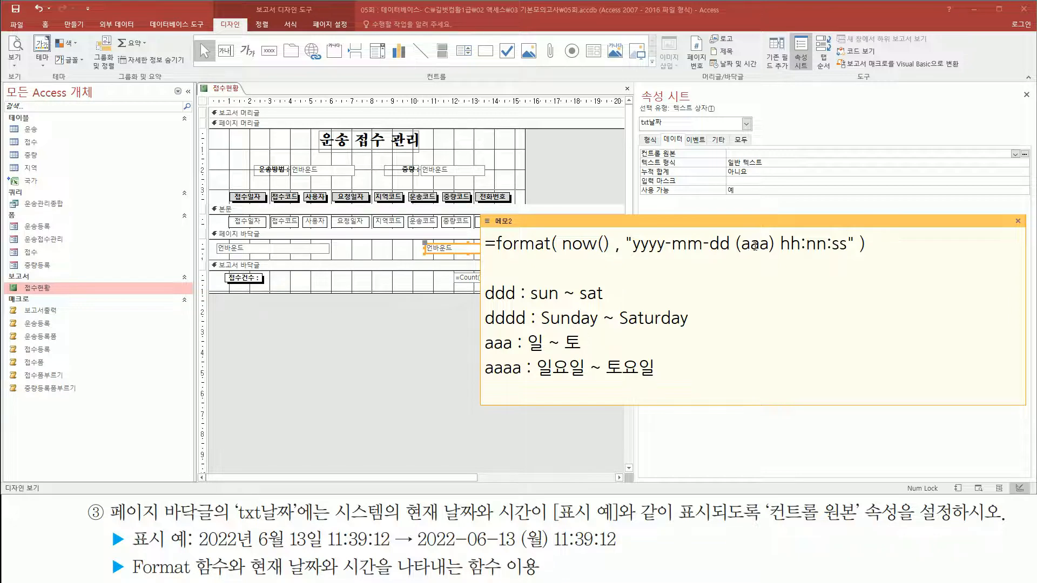
Step: Set the 컨트롤 원본 property of txt날짜 to =format( now() , "yyyy-mm-dd (aaa) hh:nn:ss" )
mouse_move(561, 258)
mouse_down()
mouse_move(587, 259)
mouse_move(610, 228)
mouse_move(855, 258)
mouse_up()
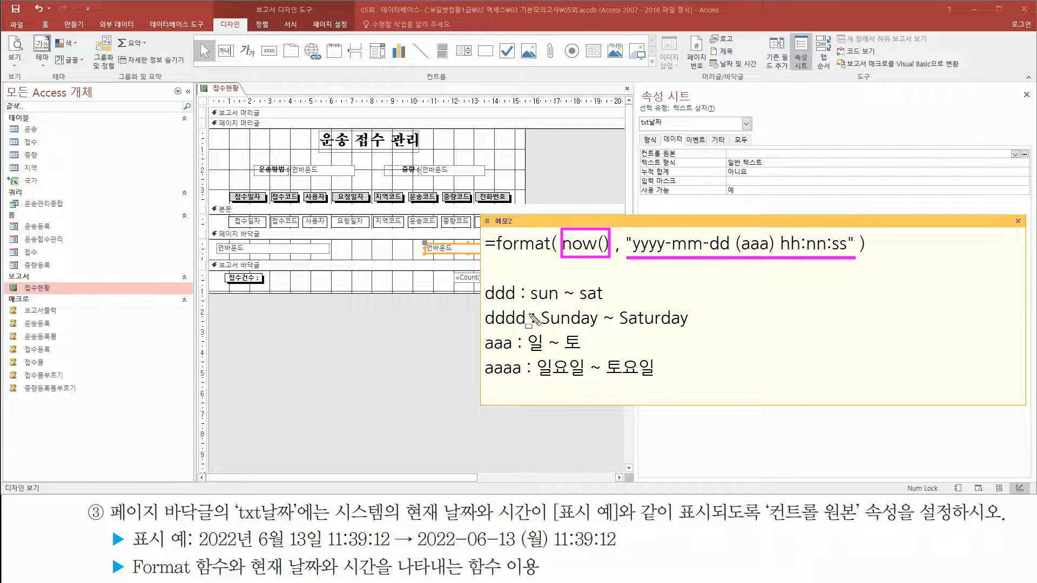
drag(481, 280, 703, 384)
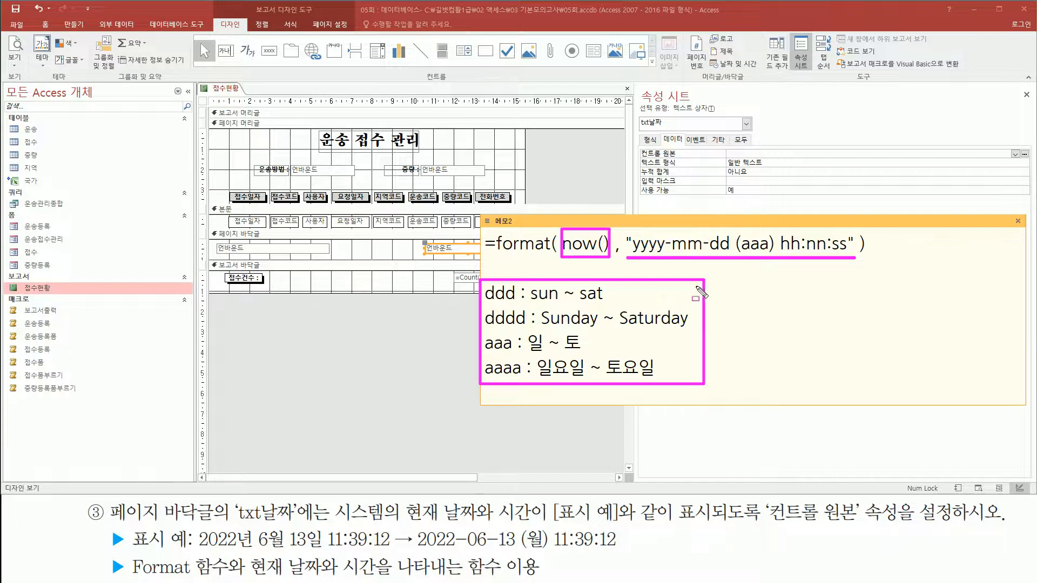
key(Escape)
key(ctrl+2)
drag(870, 262, 489, 263)
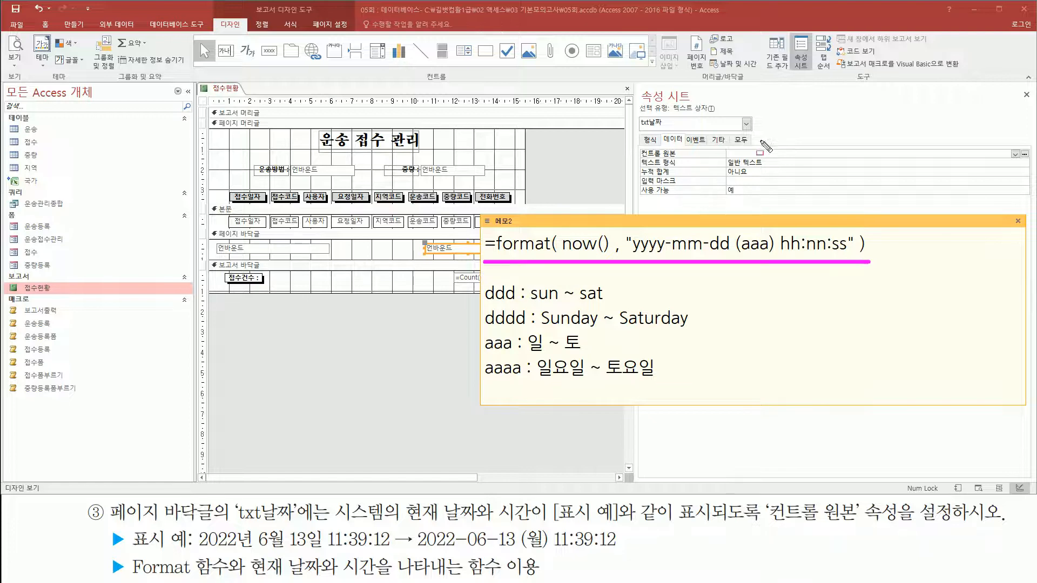
drag(638, 148, 796, 157)
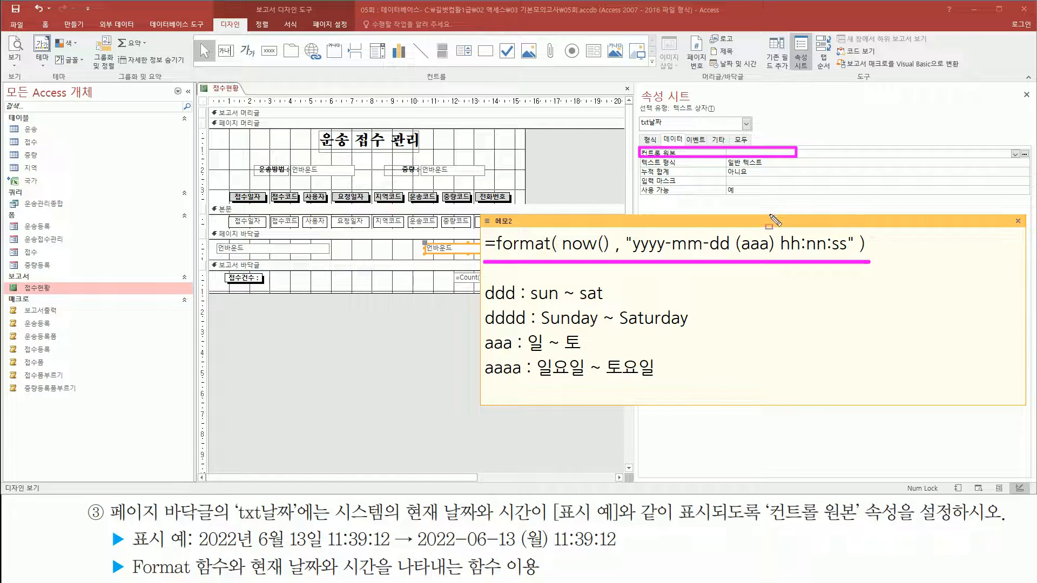
key(Escape)
click(755, 154)
text(=format( now() , "yyyy-mm-dd (aaa) hh:nn:ss" ))
click(793, 163)
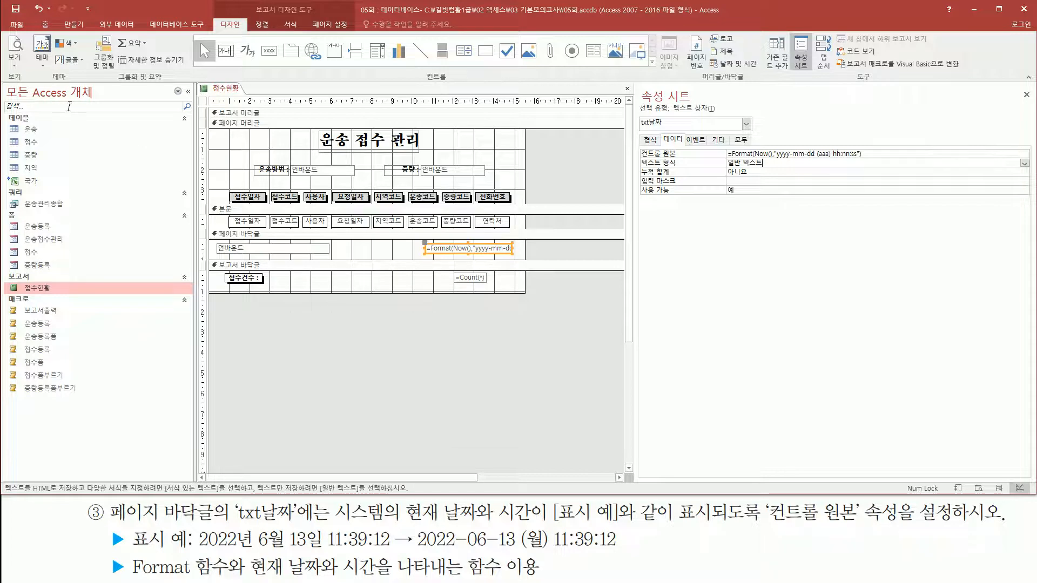
Step: Open the 접수현황 report in print preview and compare the date and time in the page footer with the required display example
key(ctrl+shift+d)
mouse_move(210, 227)
mouse_down()
mouse_move(286, 254)
mouse_move(524, 262)
mouse_up()
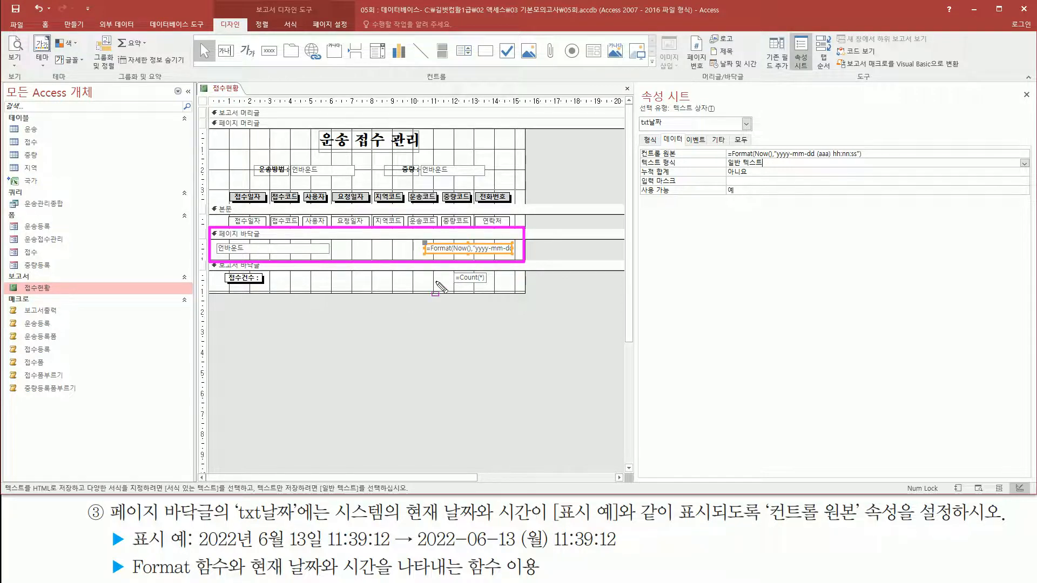
key(Escape)
right_click(556, 155)
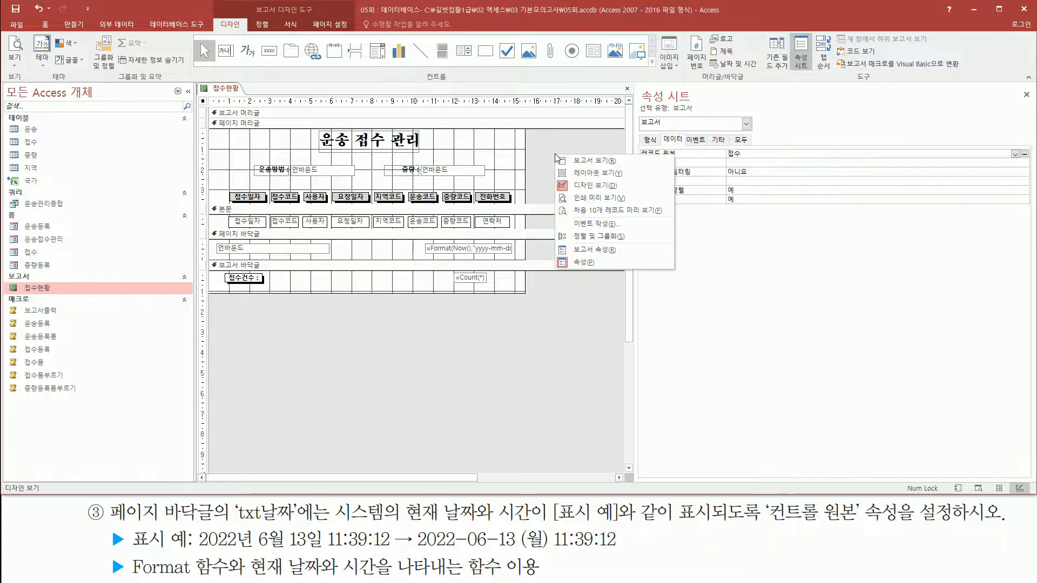
right_click(566, 223)
click(610, 269)
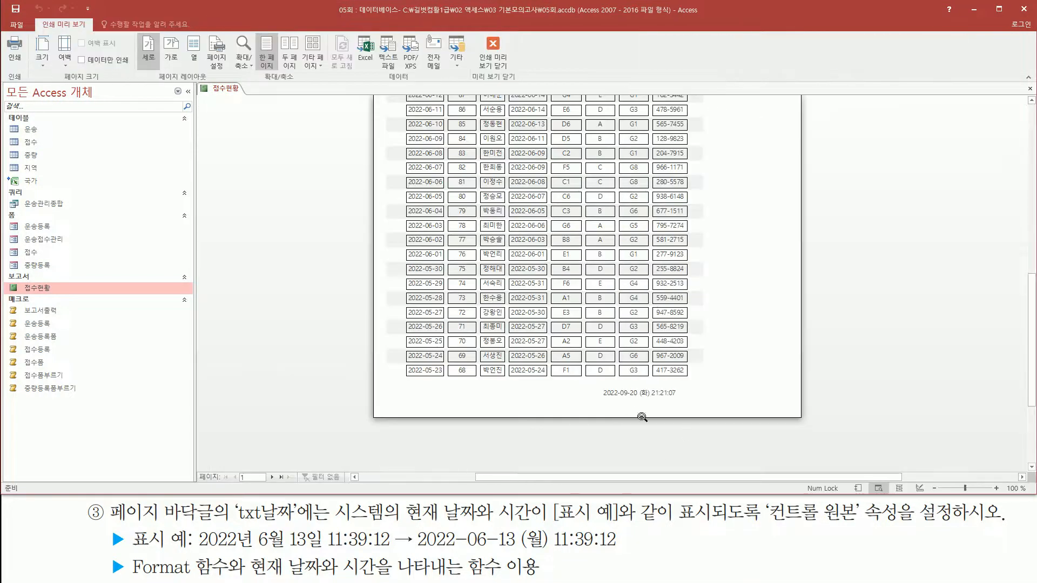
key(ctrl+2)
mouse_move(595, 381)
mouse_down()
mouse_move(611, 411)
mouse_move(689, 408)
mouse_up()
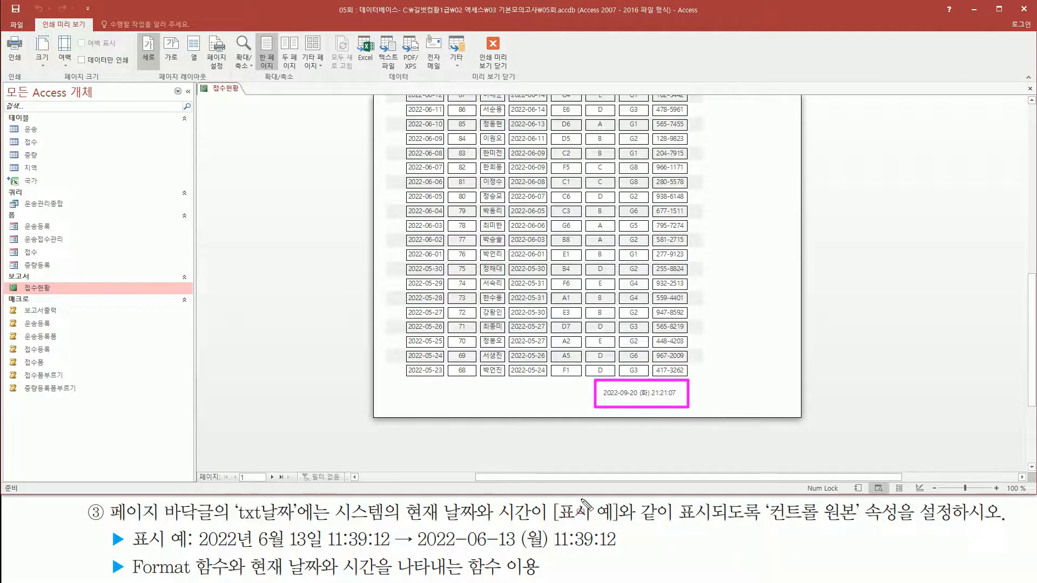
drag(415, 549, 620, 550)
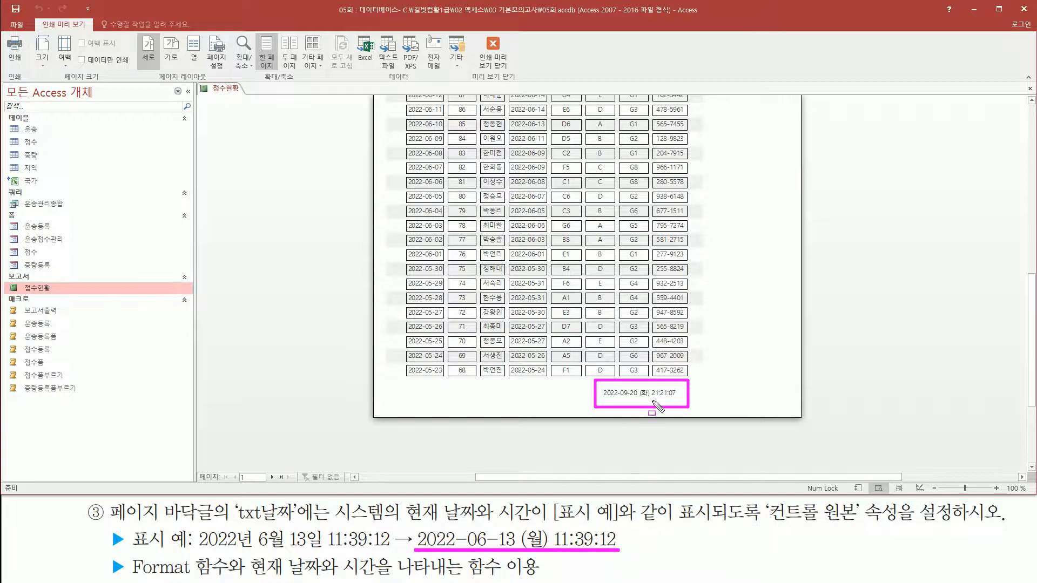
key(Escape)
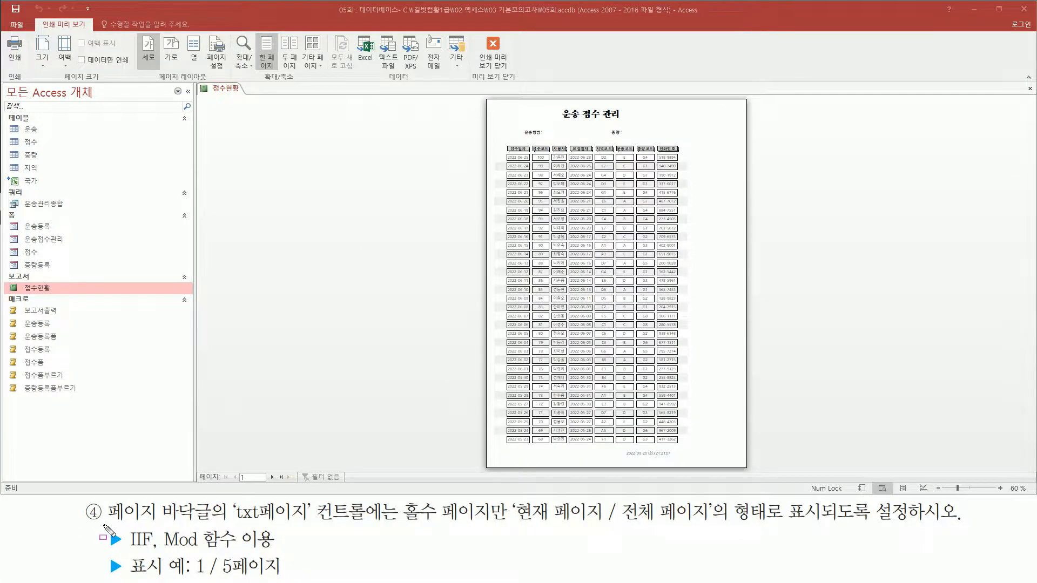
Step: Review the txt페이지 requirement: odd pages only, current page / total pages format, IIF and Mod functions, and the display example
drag(104, 525, 315, 526)
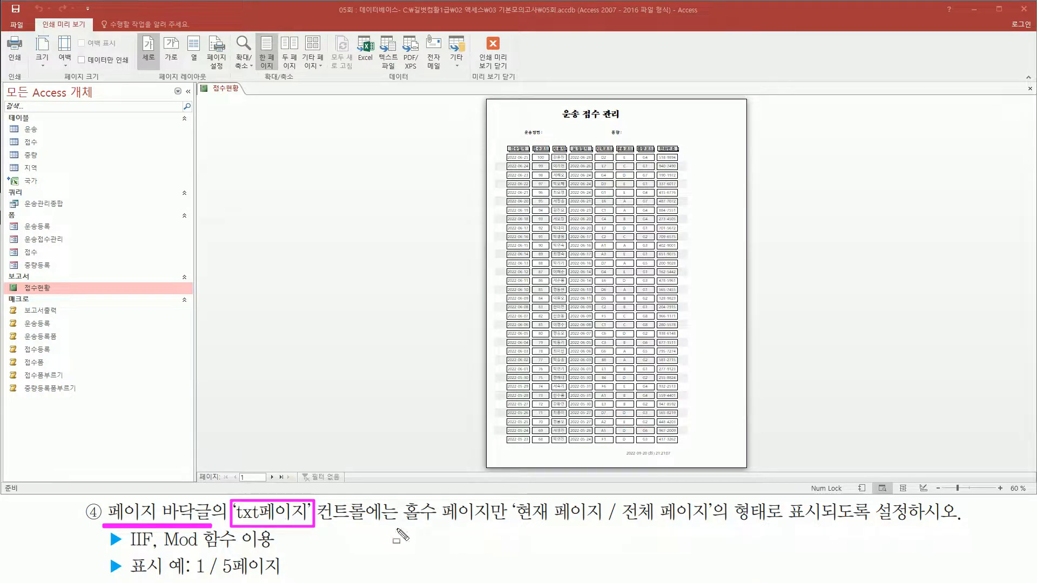
drag(403, 526, 970, 528)
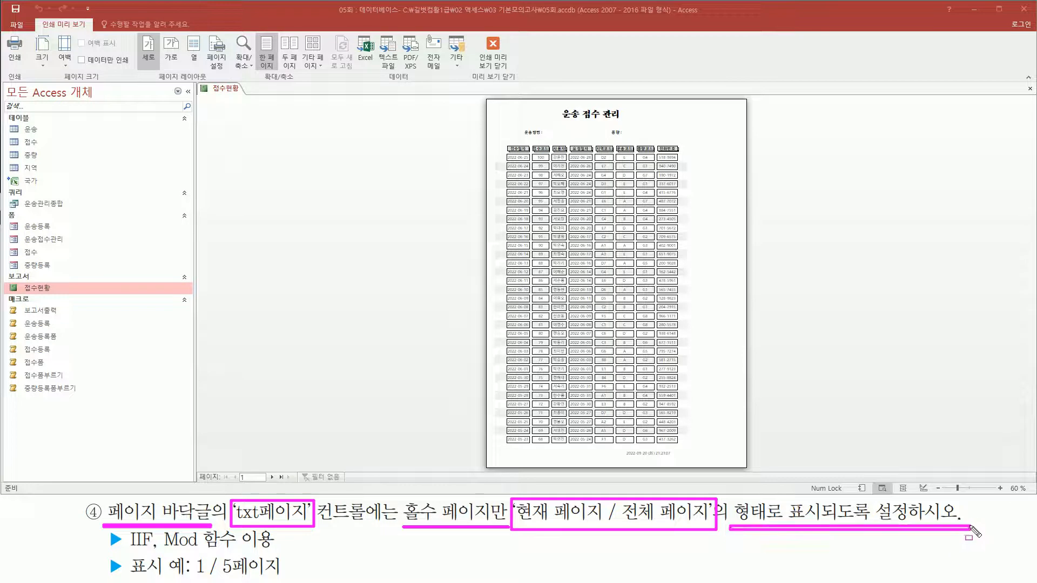
key(Escape)
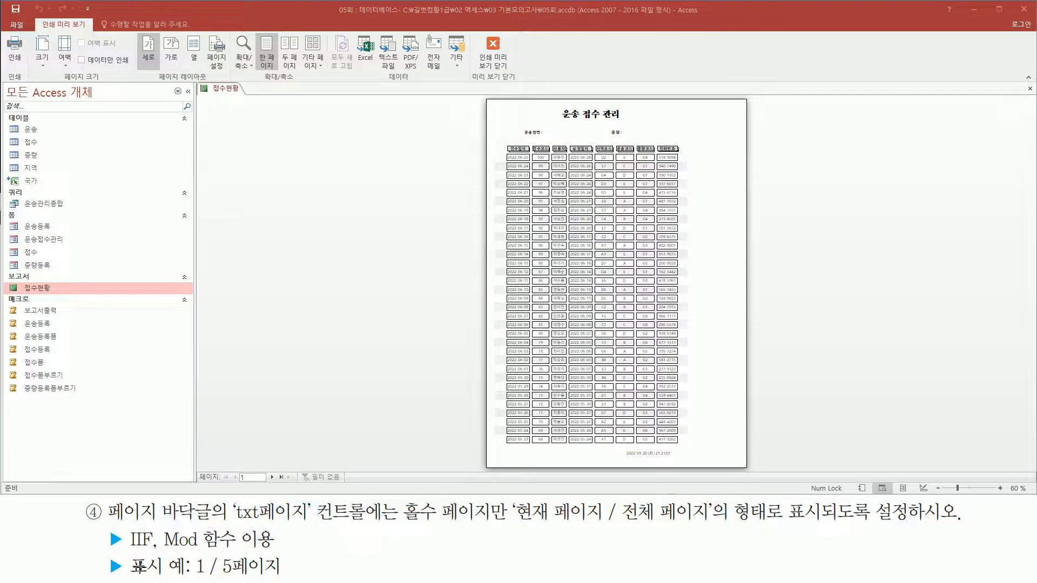
drag(195, 554, 291, 580)
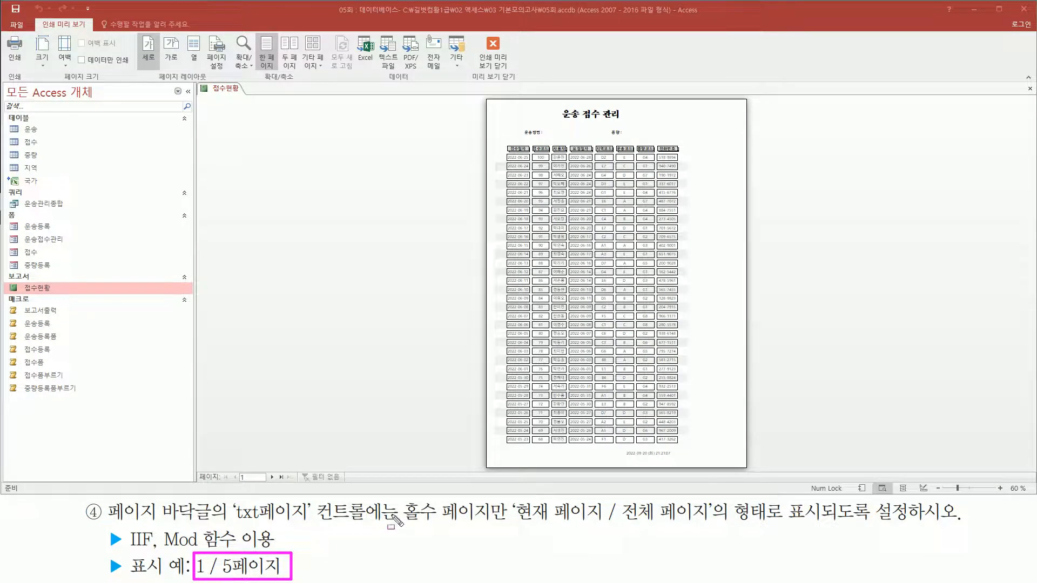
mouse_move(399, 498)
mouse_down()
mouse_move(412, 522)
mouse_move(508, 528)
mouse_up()
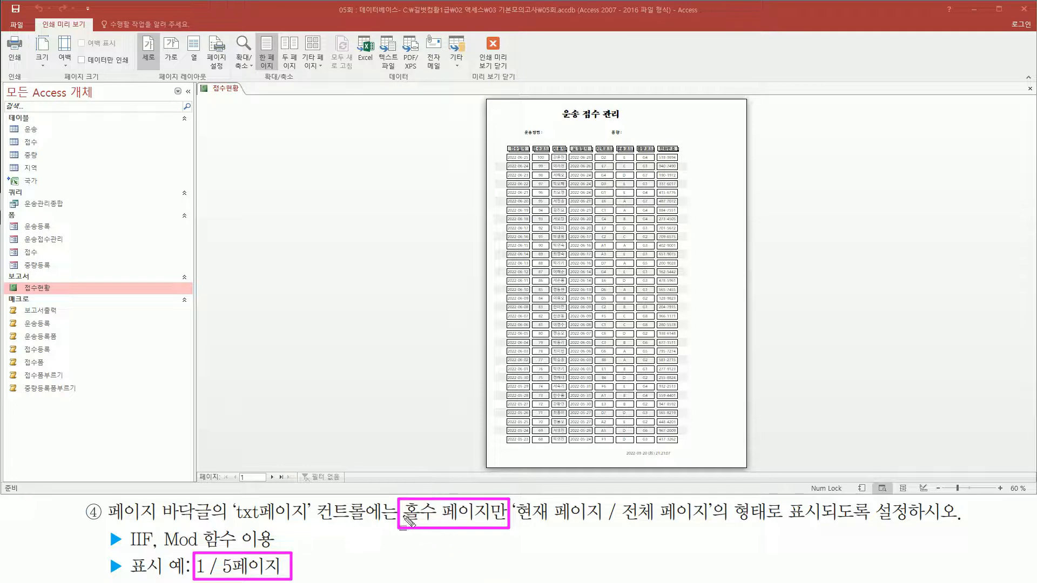
mouse_move(124, 527)
mouse_down()
mouse_move(152, 554)
mouse_move(235, 552)
mouse_up()
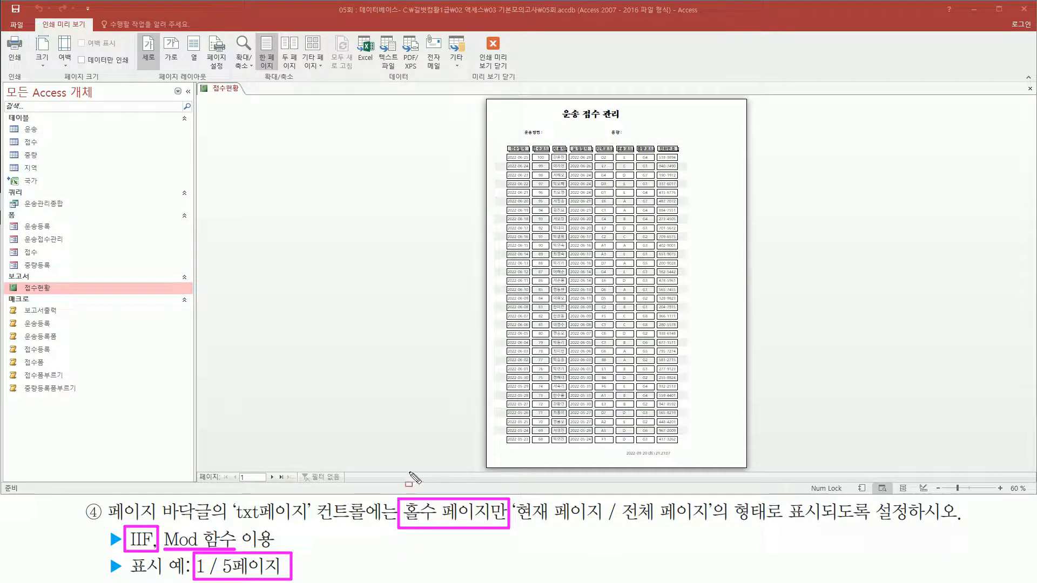
key(Escape)
Step: Return the report to design view and select the txt페이지 text box in the page footer, checking its 컨트롤 원본 property
right_click(329, 200)
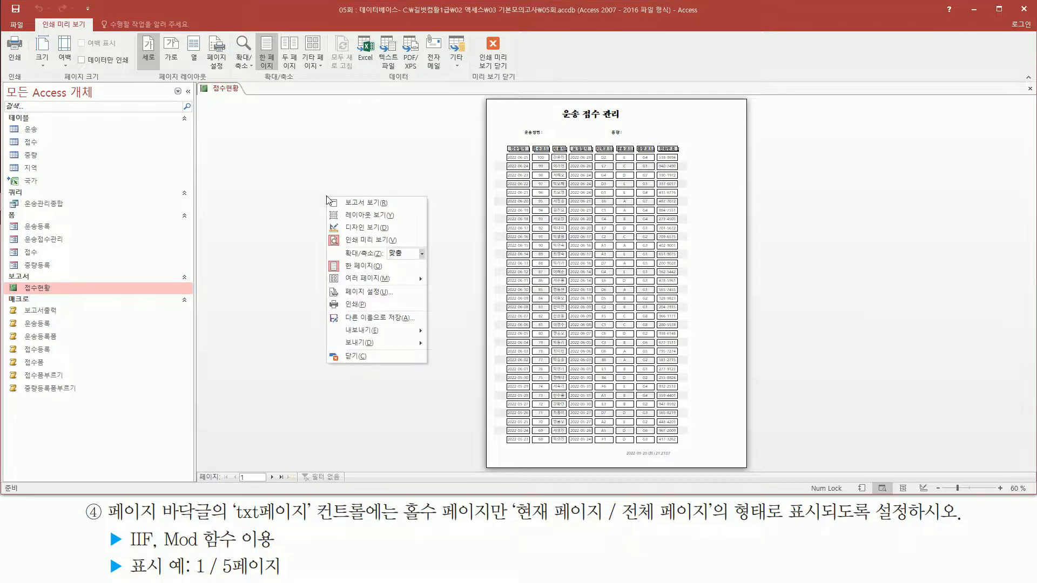
click(357, 228)
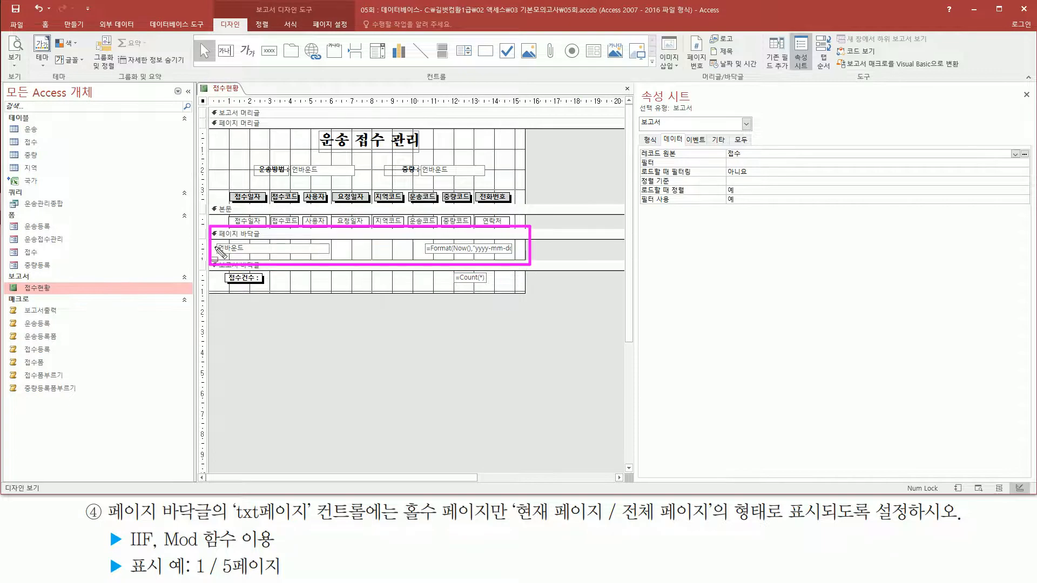
click(295, 252)
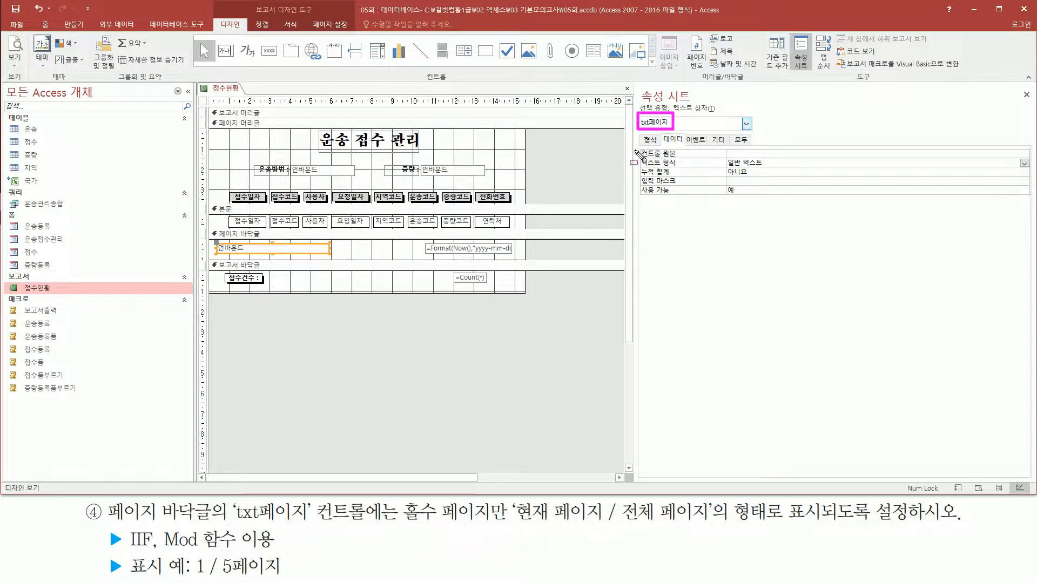
drag(639, 143, 943, 162)
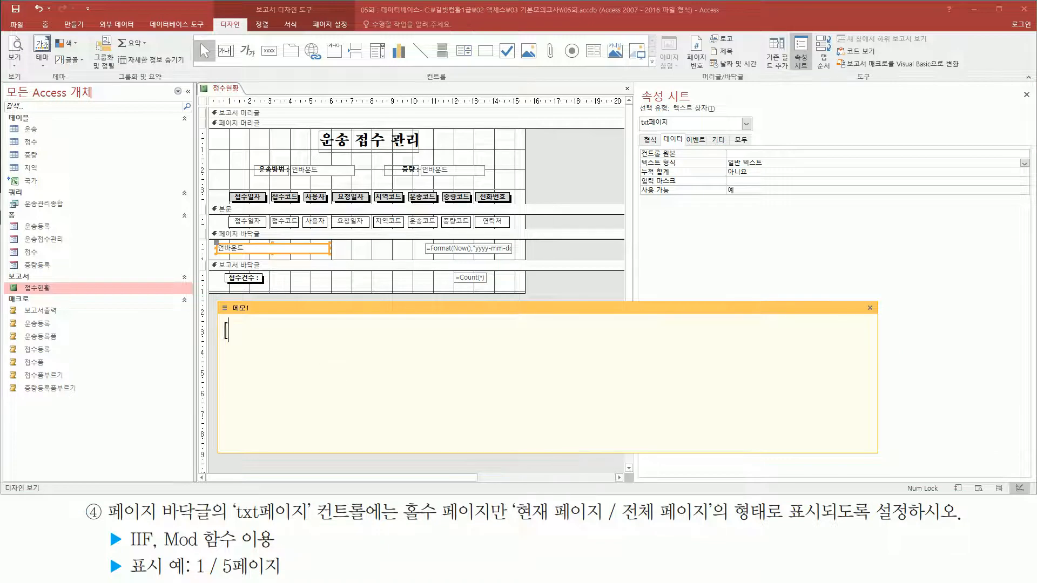
Step: Note in a memo that [page] means 현재페이지 and [pages] means 전체페이지
text([page)
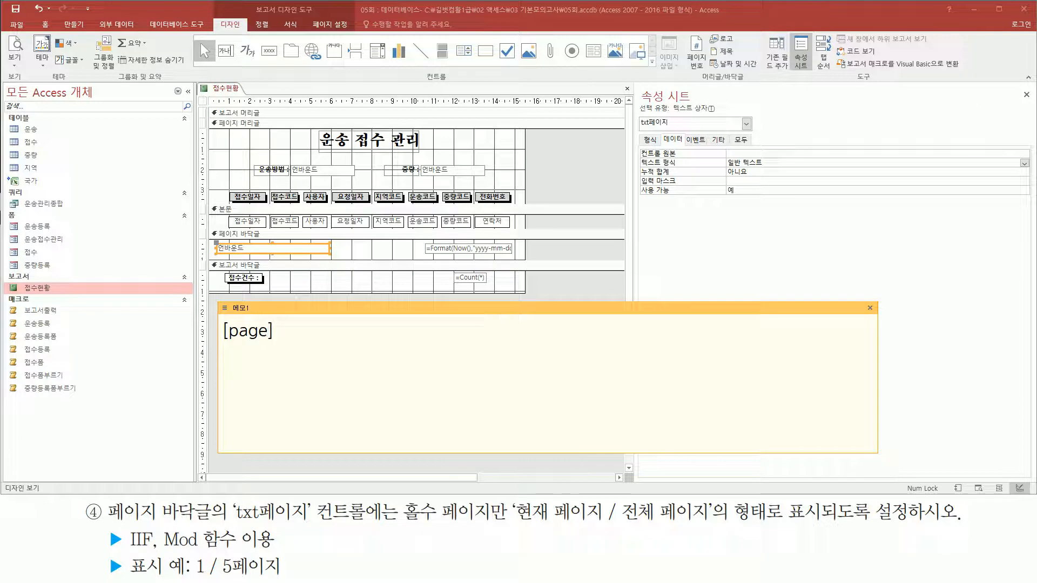
text(] - 현재)
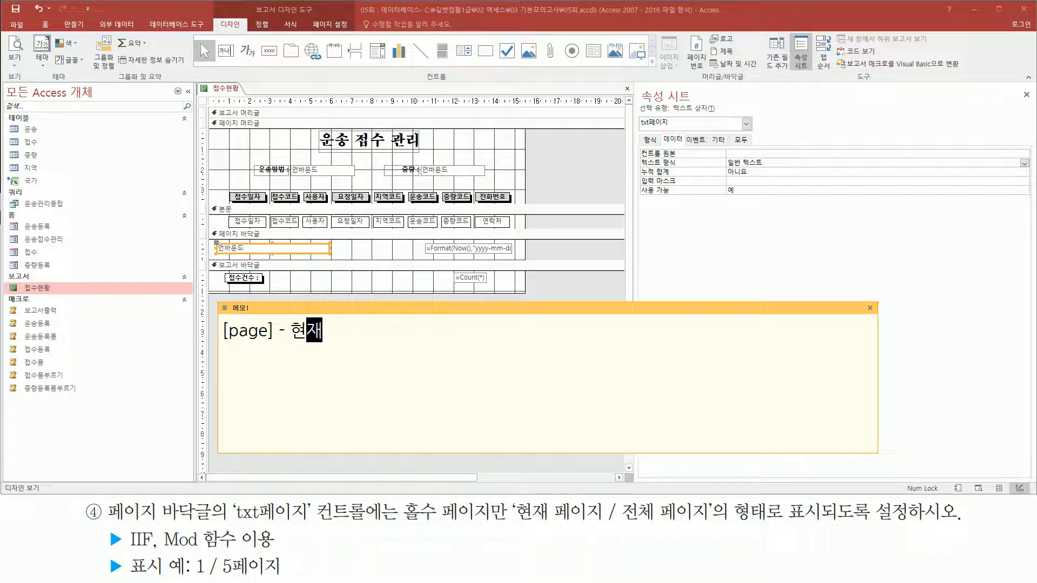
text(페이지)
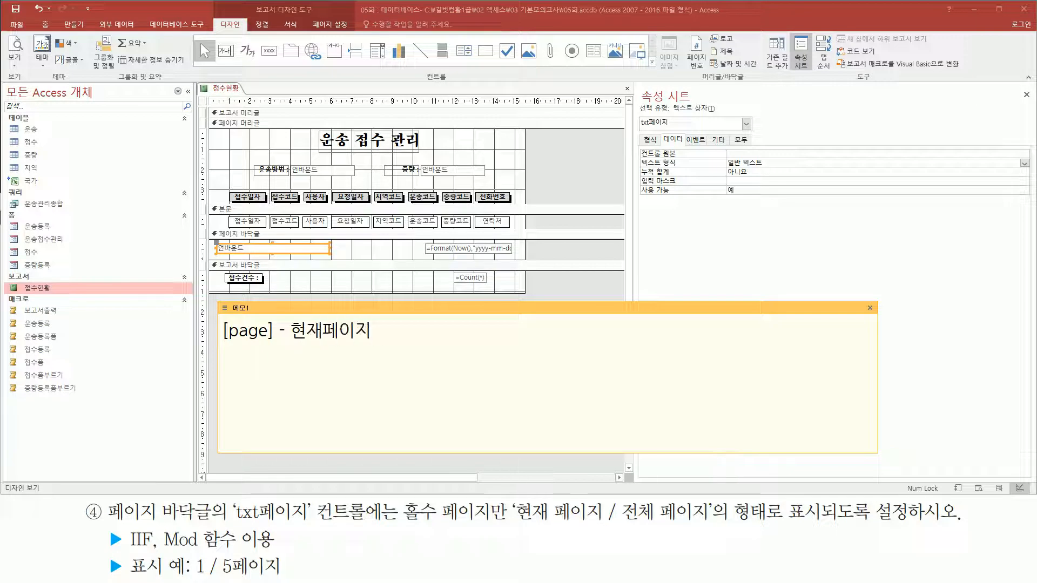
text( [)
text(pages)
text(] -)
text( 전ㅊ)
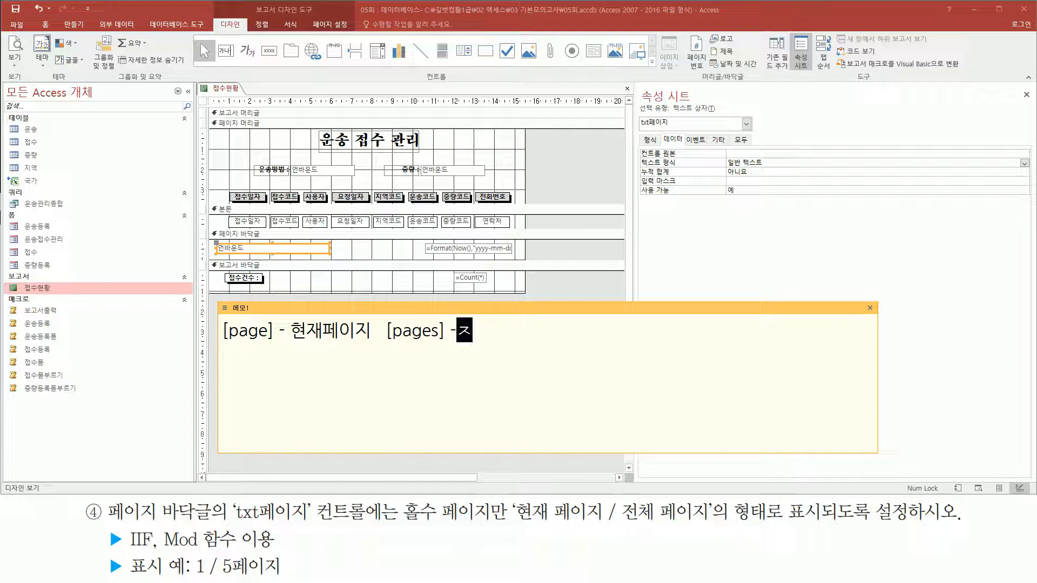
text(체페이지)
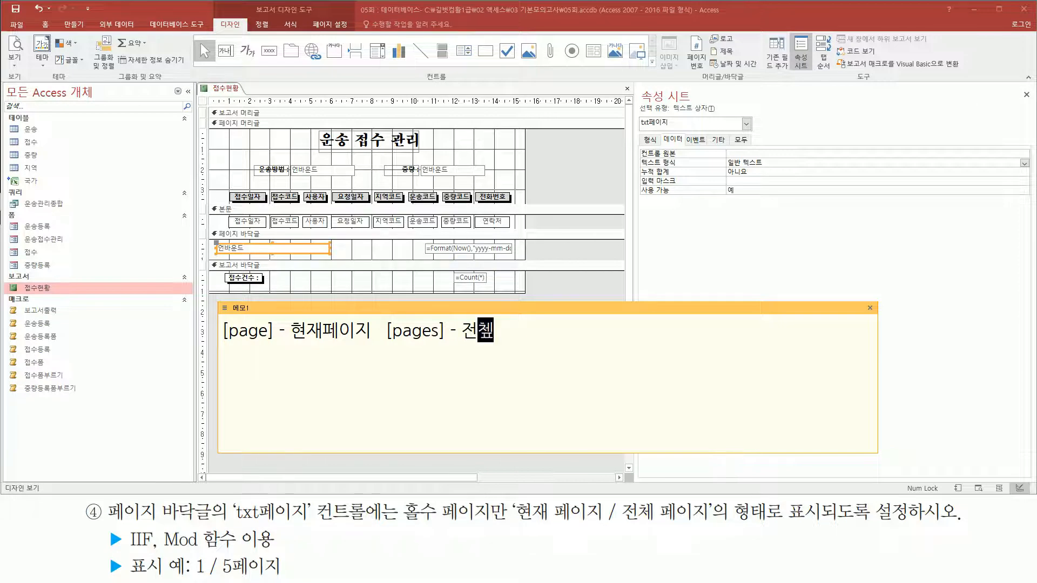
key(Return)
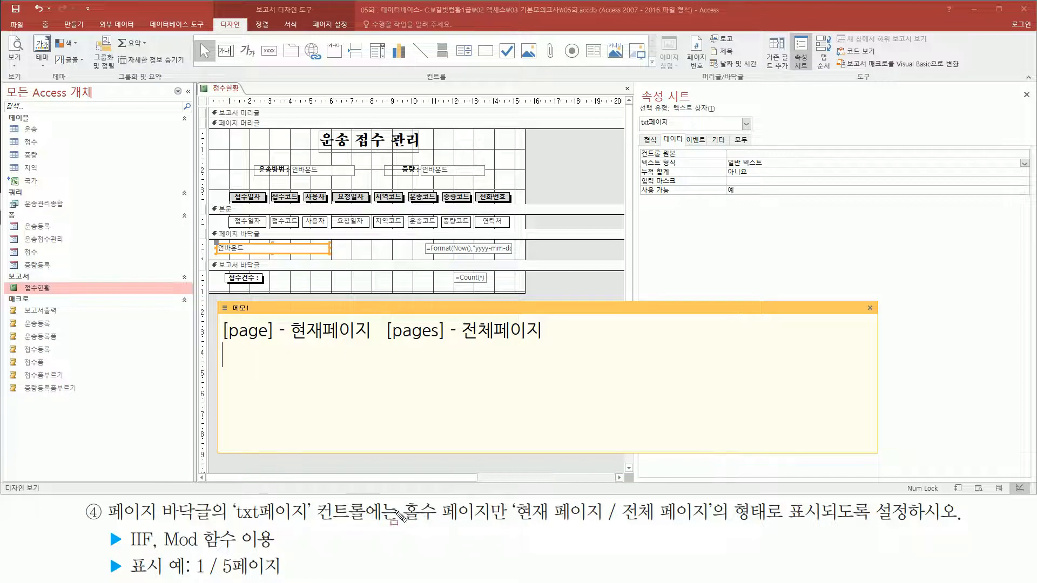
Step: Start the formula in the memo with the odd-page condition =iif( [page] mod 2 = 1 , below the page notes
mouse_move(401, 498)
mouse_down()
mouse_move(437, 526)
mouse_move(520, 527)
mouse_up()
key(Escape)
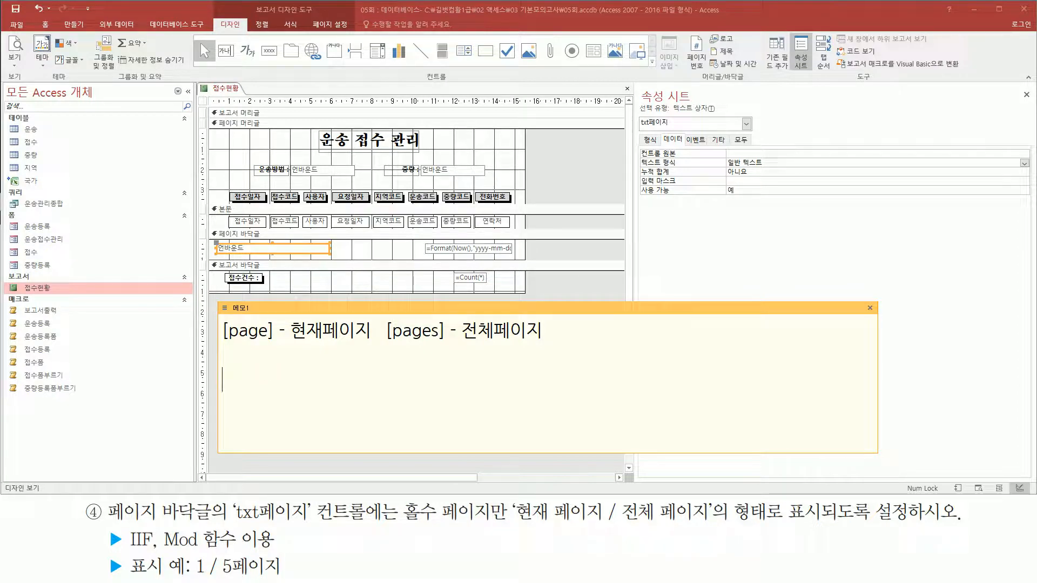
text(=iif(  [page)
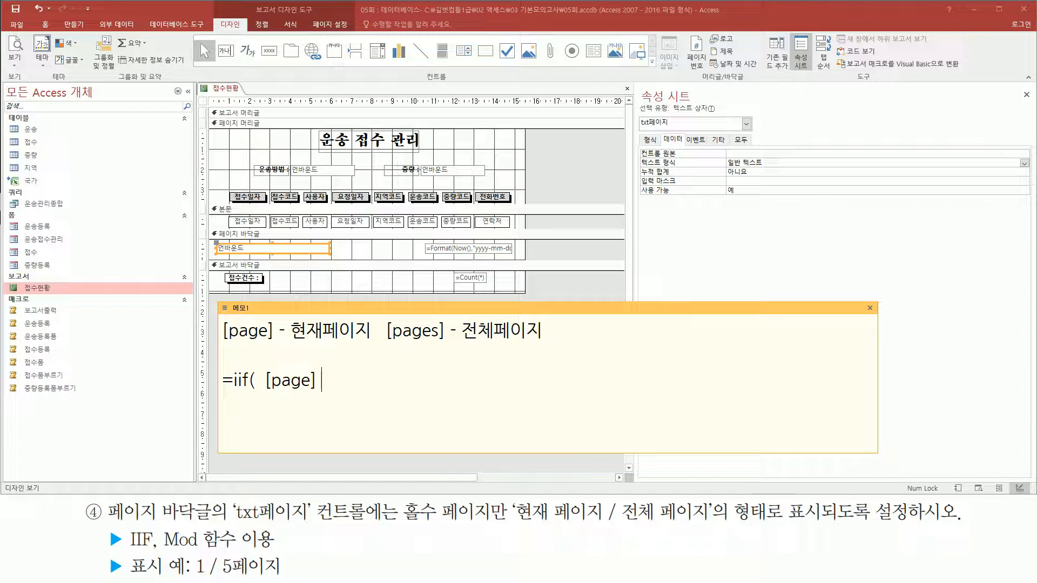
text(mod 2)
drag(267, 396, 381, 396)
mouse_move(328, 374)
mouse_down()
mouse_move(358, 378)
mouse_move(360, 394)
mouse_up()
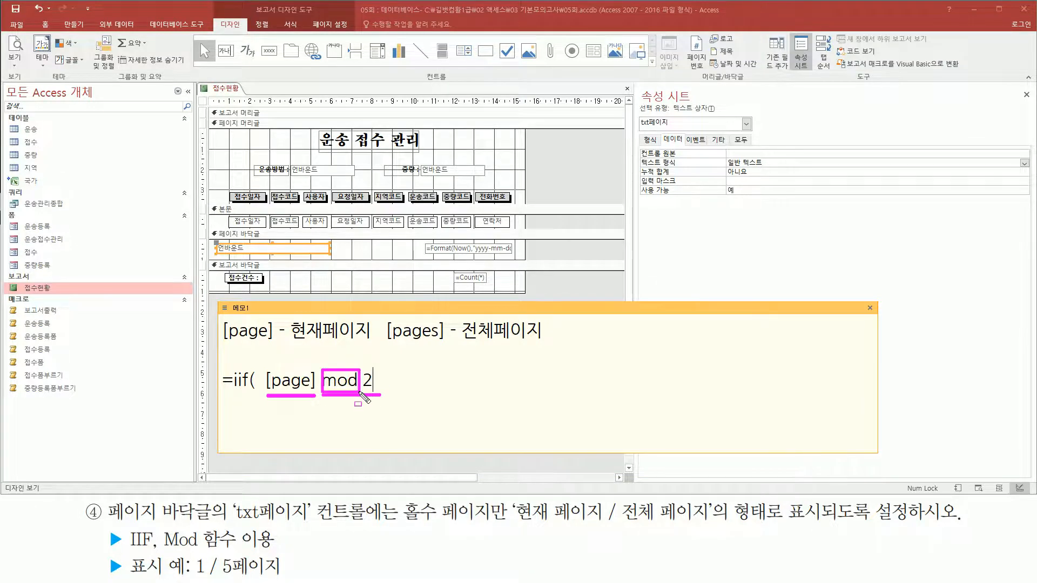
key(Escape)
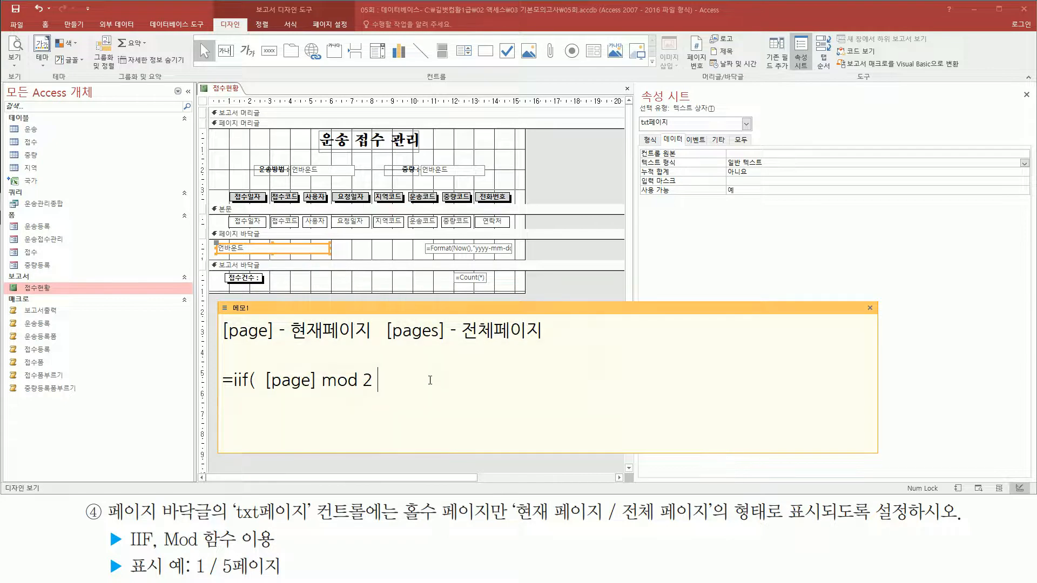
text(=1)
mouse_move(416, 494)
mouse_down()
mouse_move(405, 523)
mouse_move(436, 513)
mouse_move(437, 527)
mouse_up()
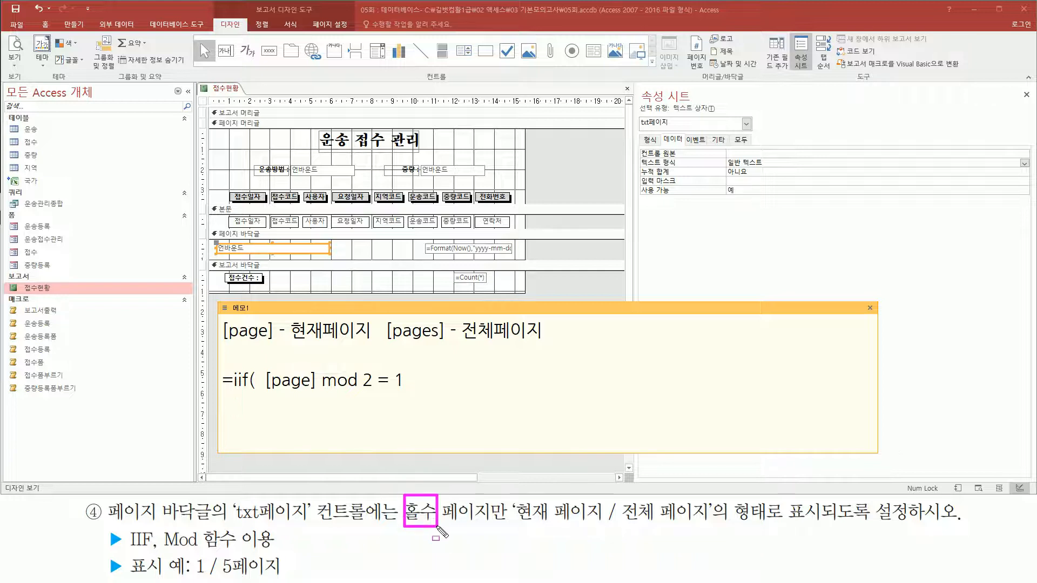
mouse_move(263, 363)
mouse_down()
mouse_move(317, 398)
mouse_move(377, 392)
mouse_move(410, 402)
mouse_up()
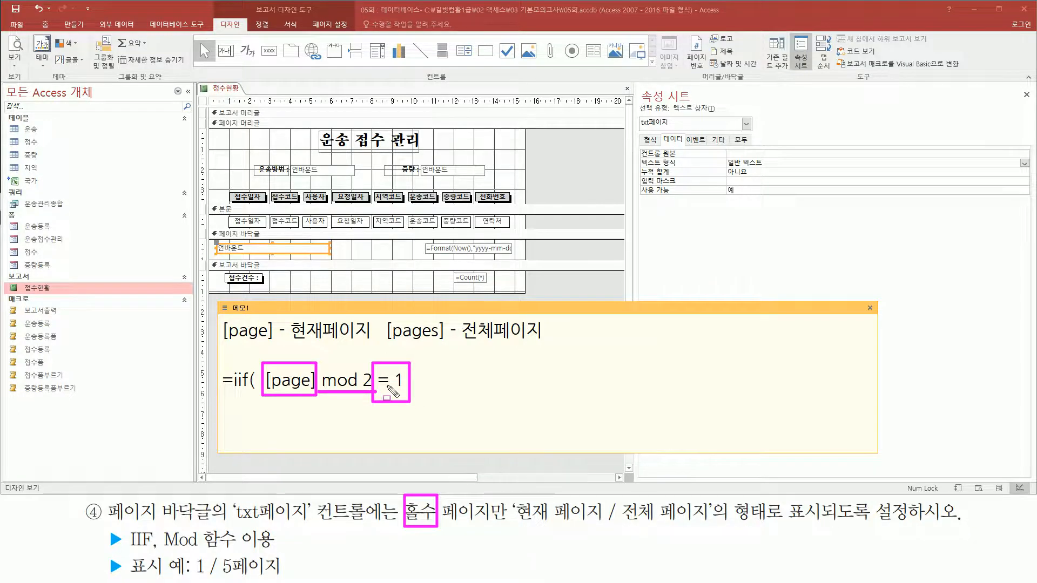
key(Escape)
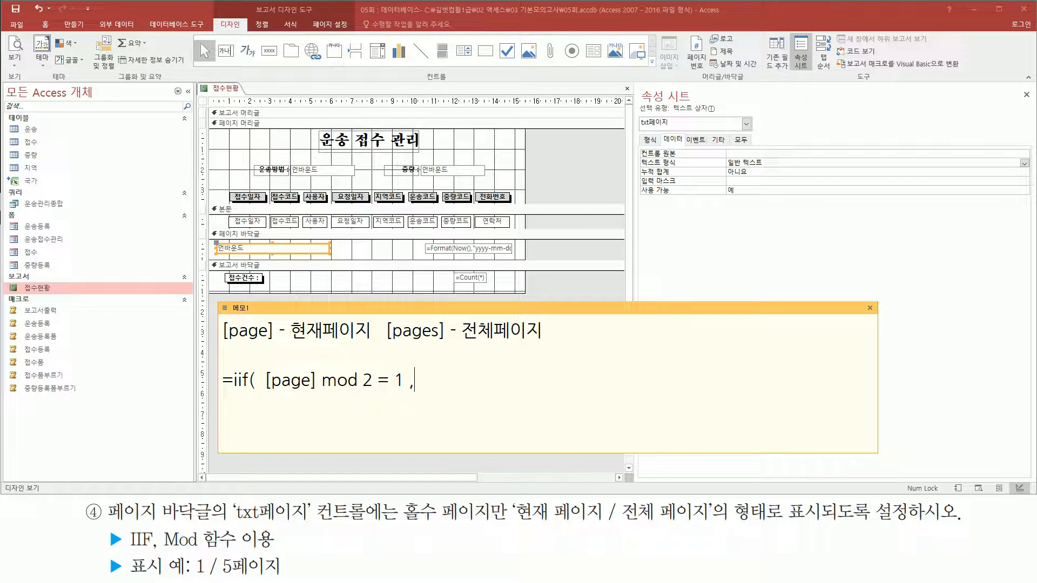
Step: Following the display example, append [page] & " / " after the condition in the memo's iif formula
key(ctrl+alt+d)
drag(214, 580, 288, 579)
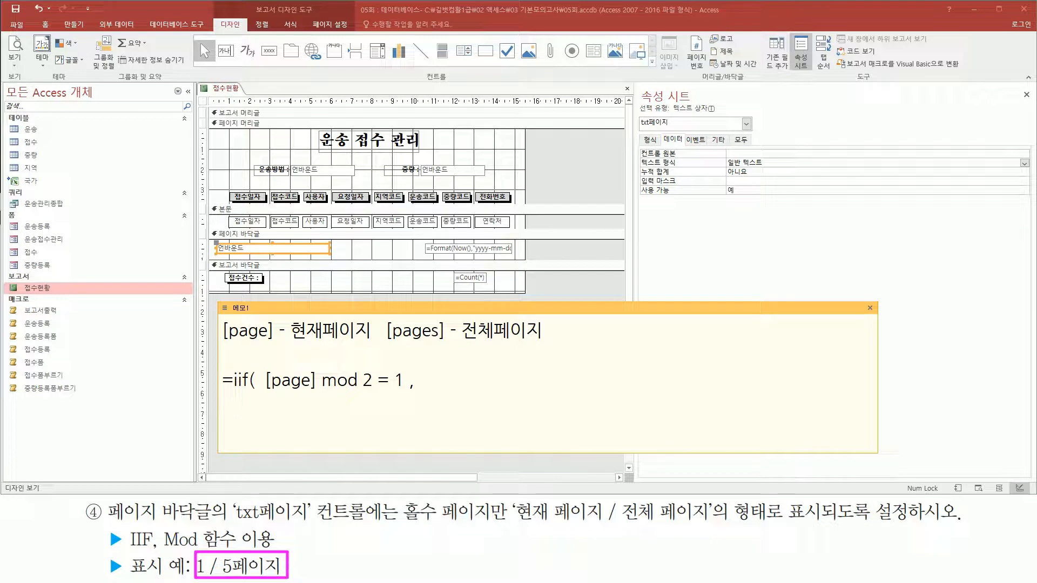
key(Escape)
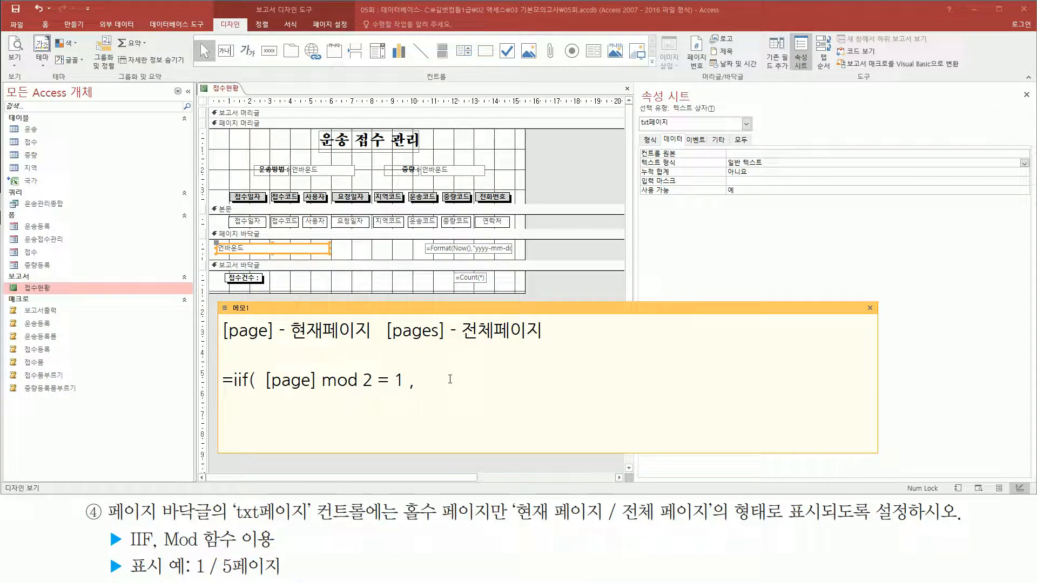
text(page)
drag(208, 570, 223, 574)
click(486, 379)
text(& " /)
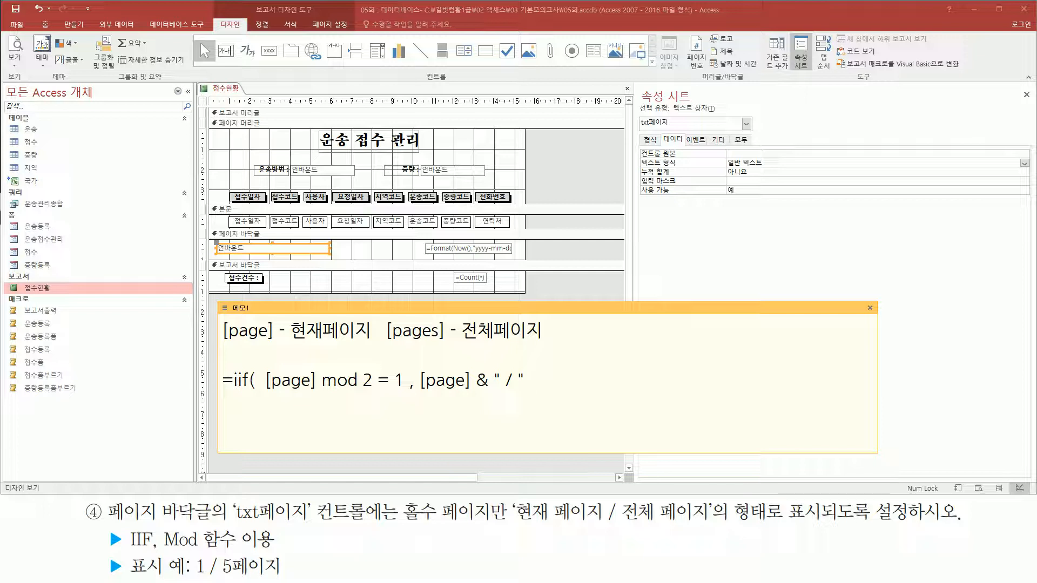
Step: Complete the memo's iif formula with & [pages] & "페이지" ) and mark its condition for review
text(& [pages])
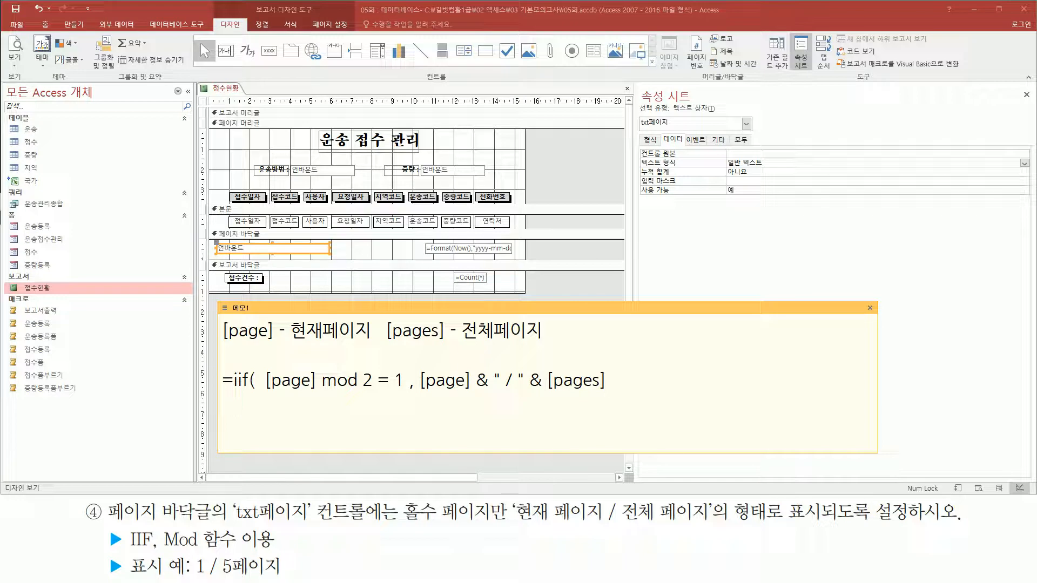
drag(229, 576, 280, 576)
key(Escape)
click(632, 376)
text(& "페이지)
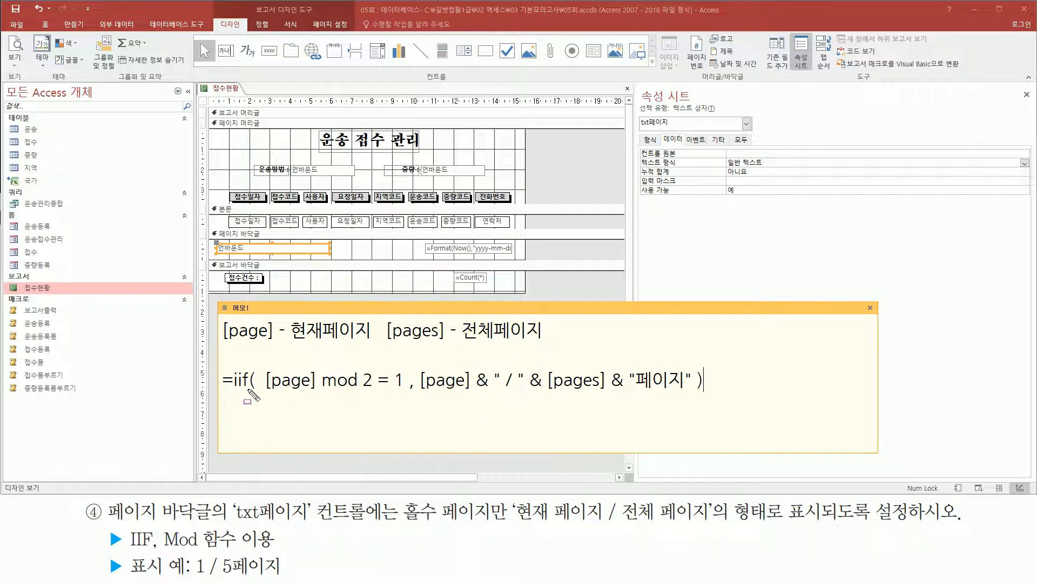
drag(233, 392, 405, 402)
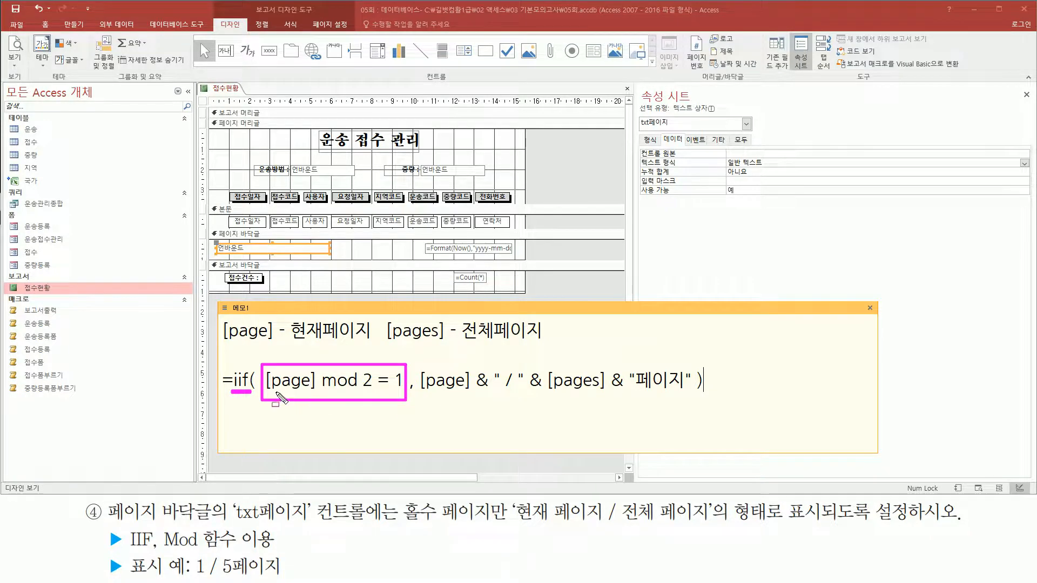
Step: Review the memo formula's odd-page condition and its page-text result, along with the txt페이지 control source it is meant for
mouse_move(265, 393)
mouse_down()
mouse_move(376, 393)
mouse_move(374, 370)
mouse_move(397, 391)
mouse_up()
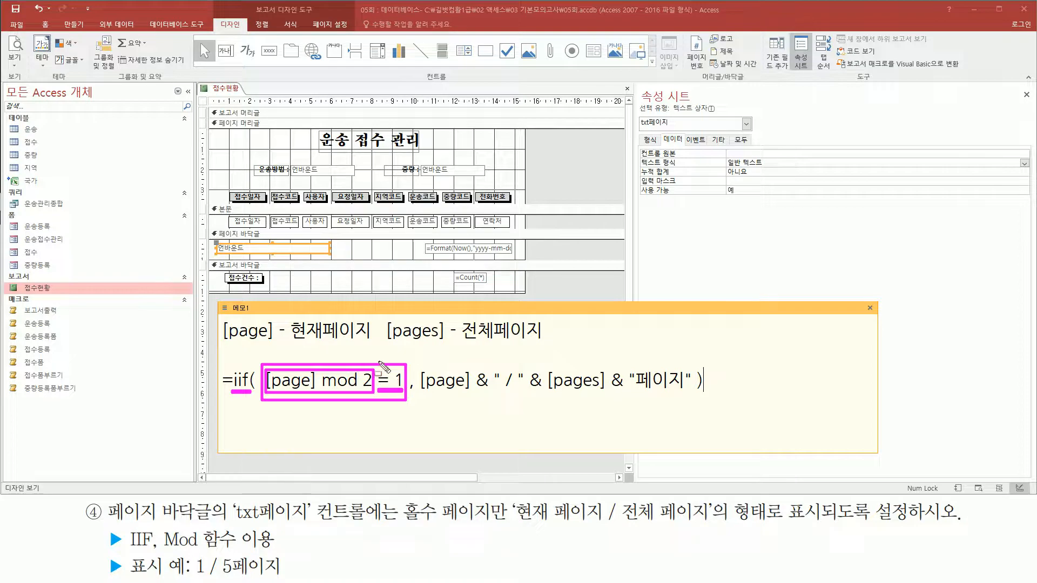
drag(421, 398, 696, 397)
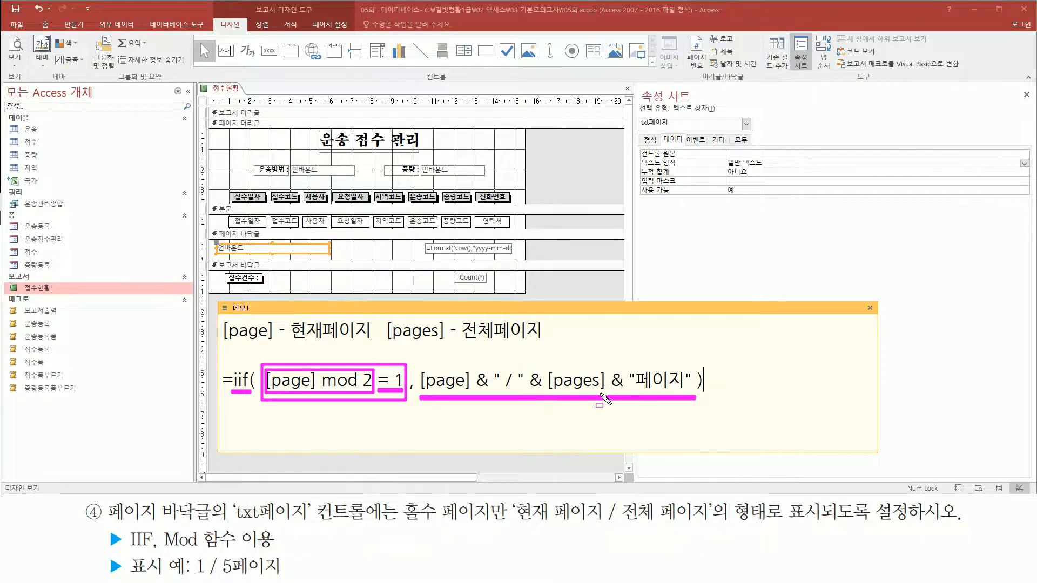
mouse_move(213, 360)
mouse_down()
mouse_move(617, 409)
mouse_move(710, 408)
mouse_up()
mouse_move(637, 147)
mouse_down()
mouse_move(827, 180)
mouse_move(845, 164)
mouse_up()
key(Escape)
click(756, 380)
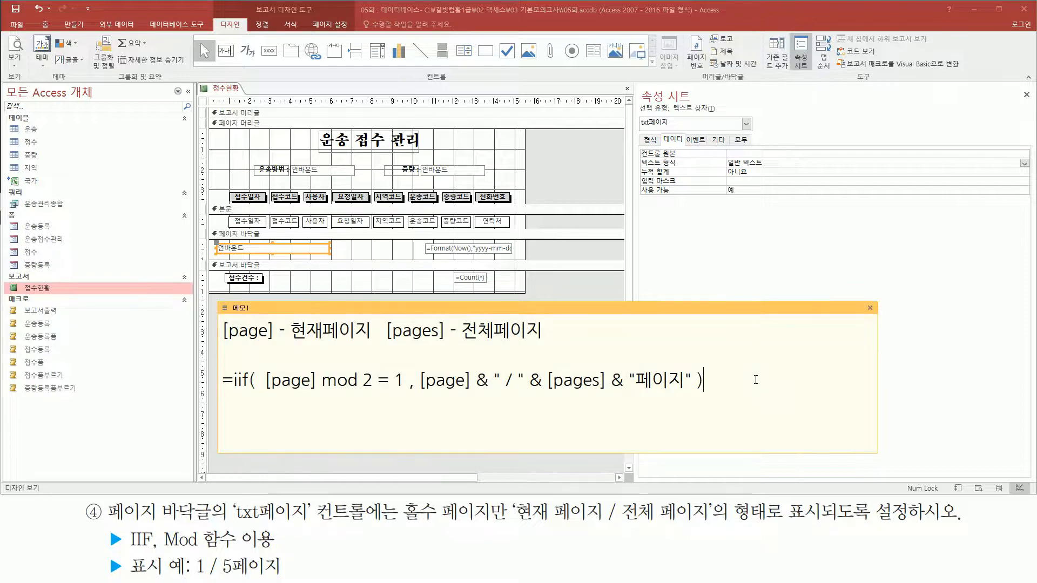
Step: Set the control source of txt페이지 to =IIf([Page] Mod 2=1,[Page] & " / " & [Pages] & "페이지")
click(728, 188)
text(=IIf([Page] Mod 2=1,[Page] & " / " & [Pages] & "페이지"))
click(800, 162)
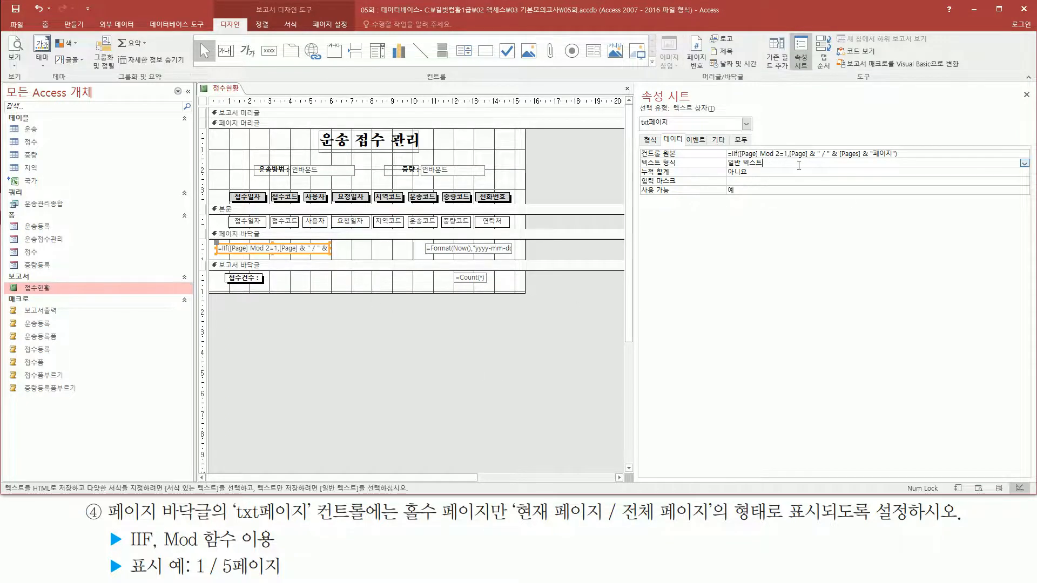
Step: Open the 접수현황 report in print preview and examine the page number in the first page's footer
right_click(544, 160)
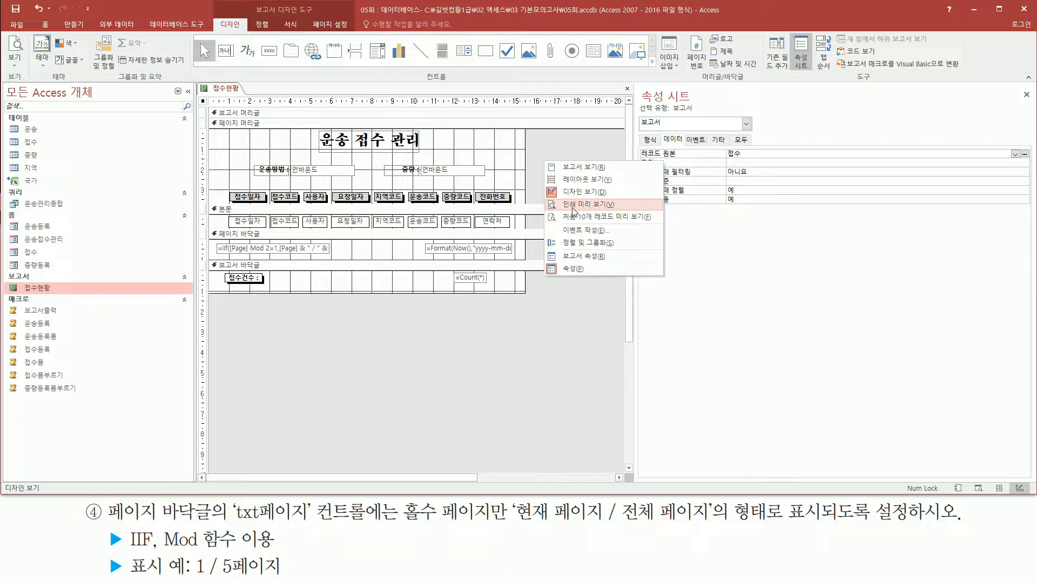
click(574, 210)
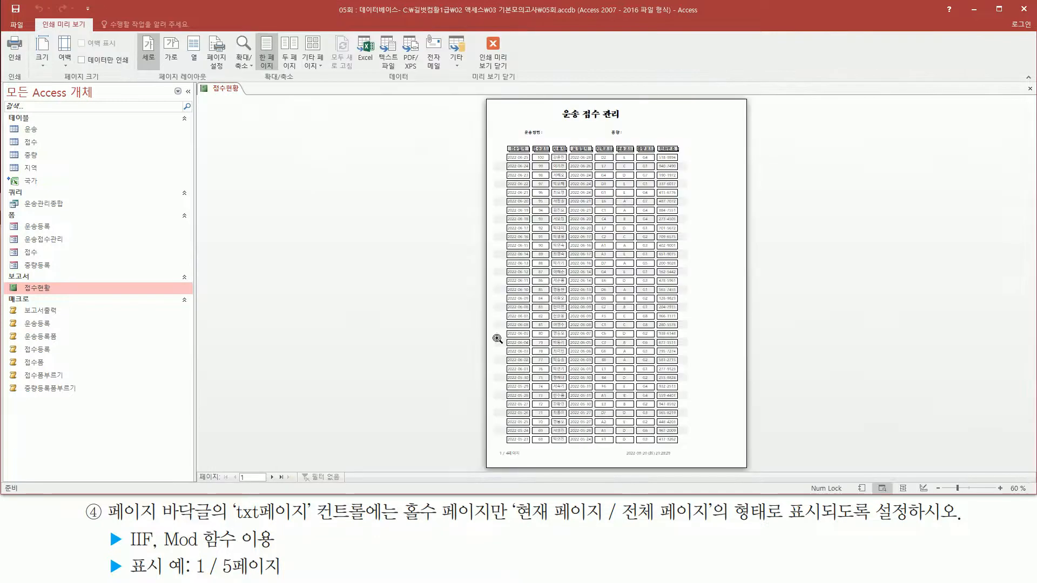
click(513, 458)
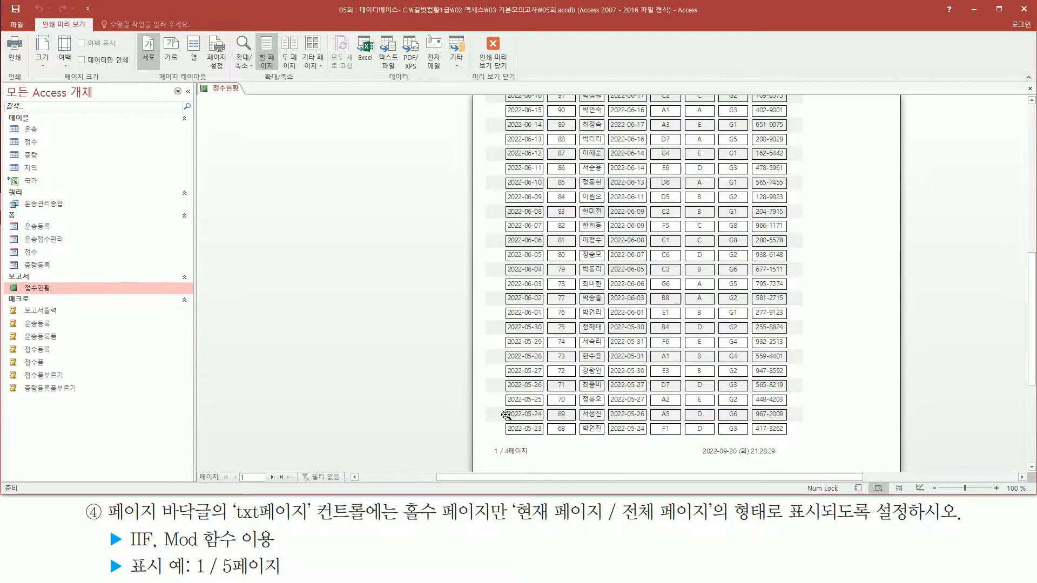
scroll(506, 415, down, 1)
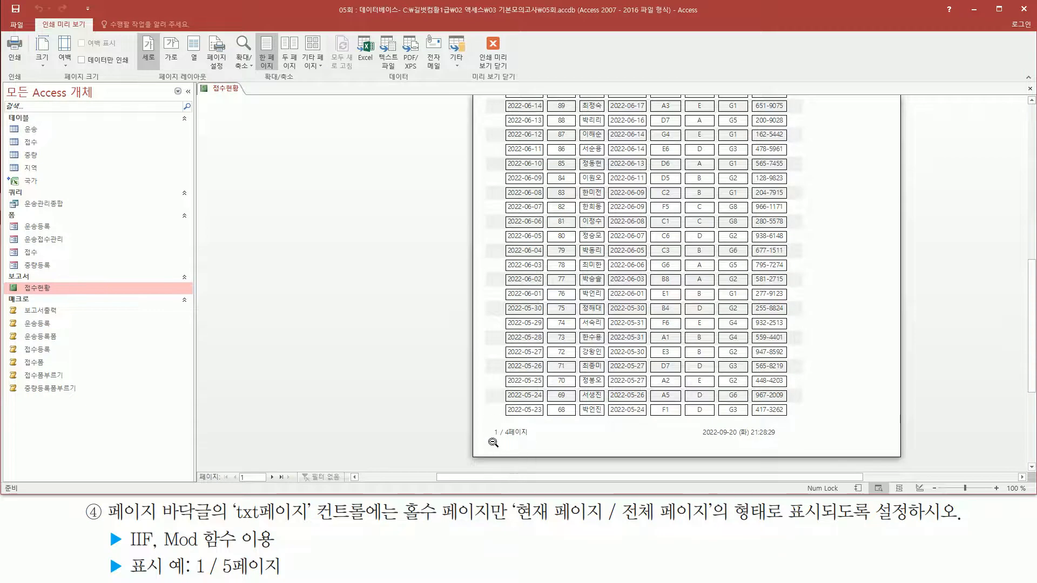
mouse_move(489, 441)
mouse_down()
mouse_move(543, 440)
mouse_move(536, 423)
mouse_up()
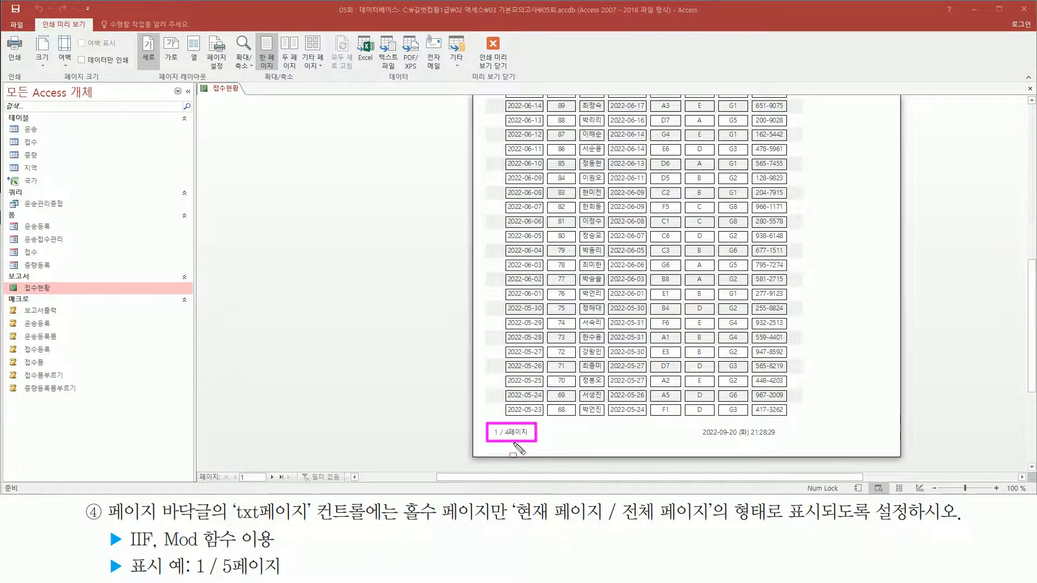
mouse_move(195, 483)
mouse_down()
mouse_move(300, 469)
mouse_move(300, 485)
mouse_up()
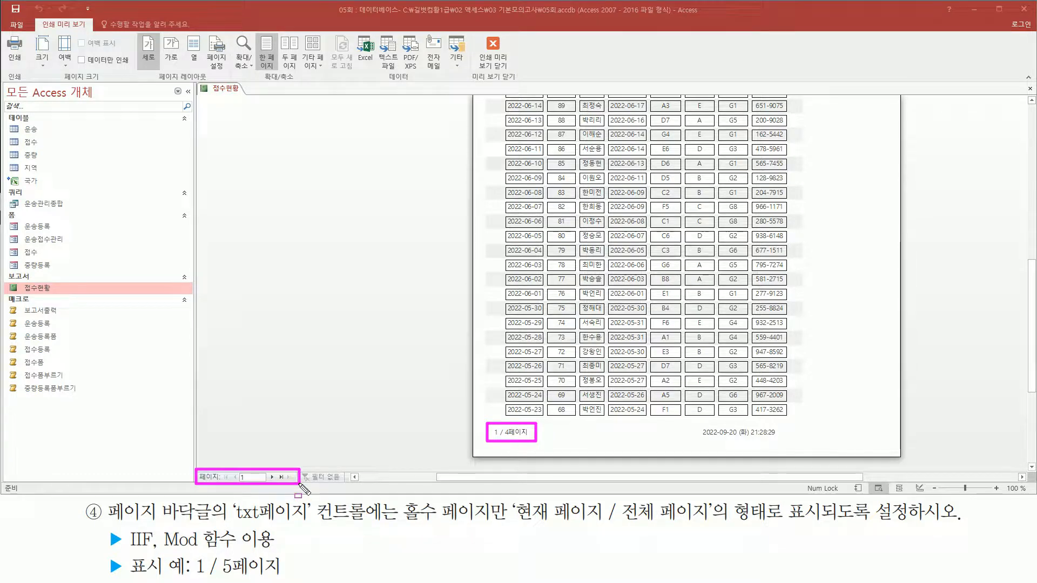
key(Escape)
Step: Check the footer of page 2 in the preview to see how txt페이지 behaves on an even page
click(273, 477)
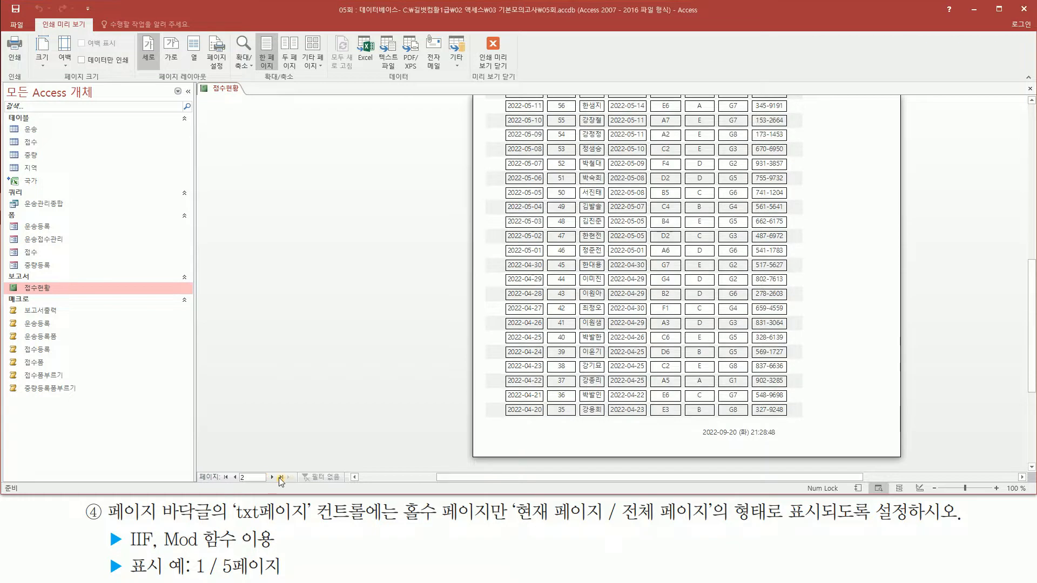
key(ctrl+shift+d)
drag(490, 420, 611, 443)
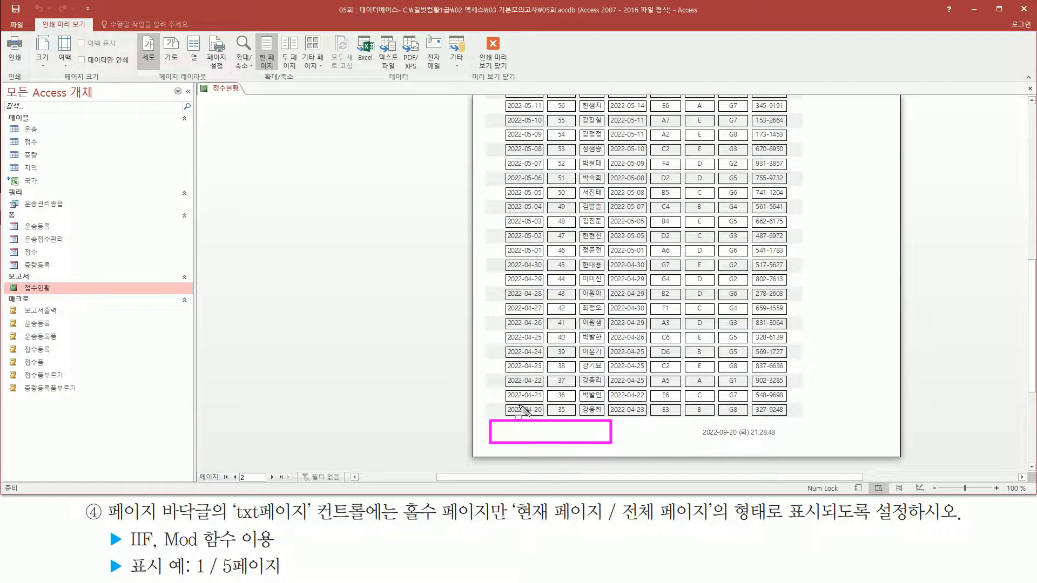
key(Escape)
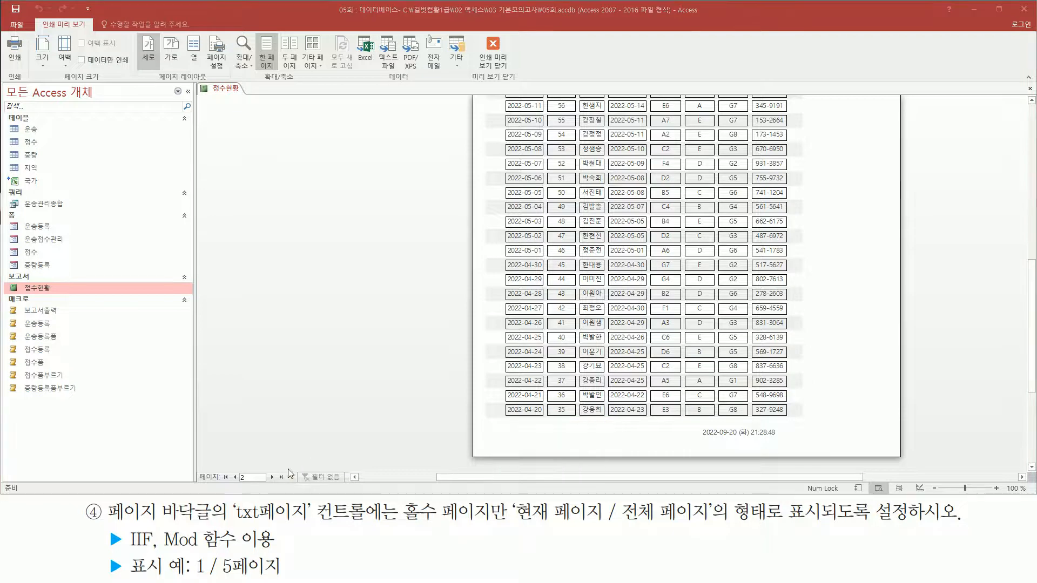
Step: Check the txt페이지 area in the footers of pages 3 and 4 in the preview
click(273, 478)
key(ctrl+2)
mouse_move(219, 462)
mouse_down()
mouse_move(237, 478)
mouse_move(289, 488)
mouse_up()
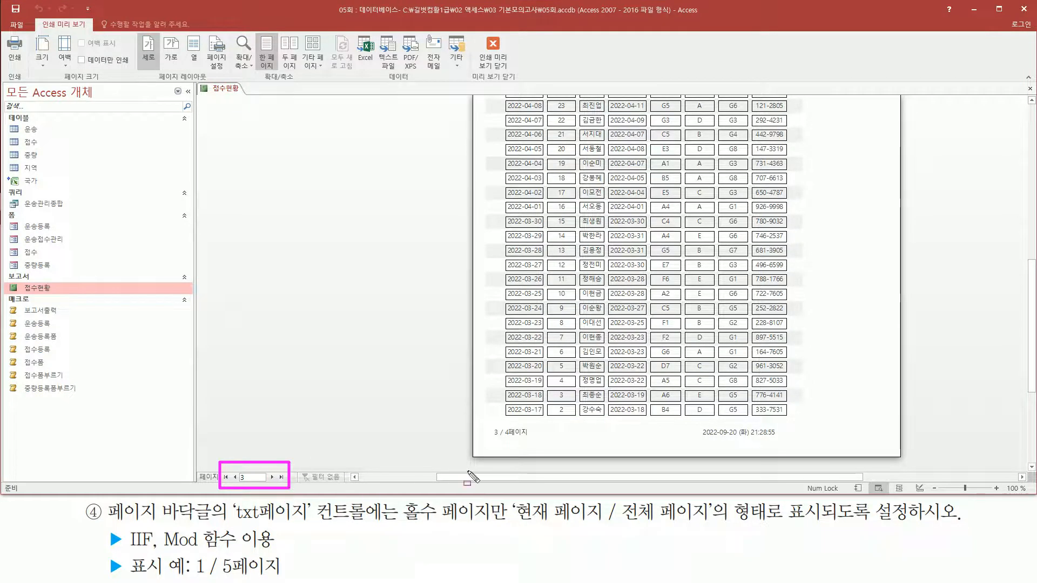
drag(483, 422, 538, 442)
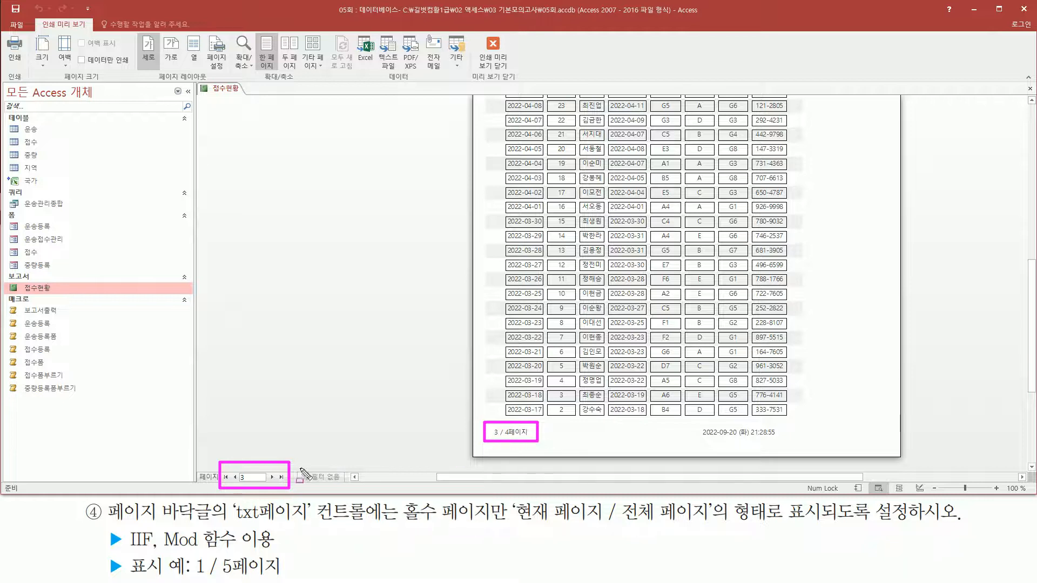
key(Escape)
click(272, 478)
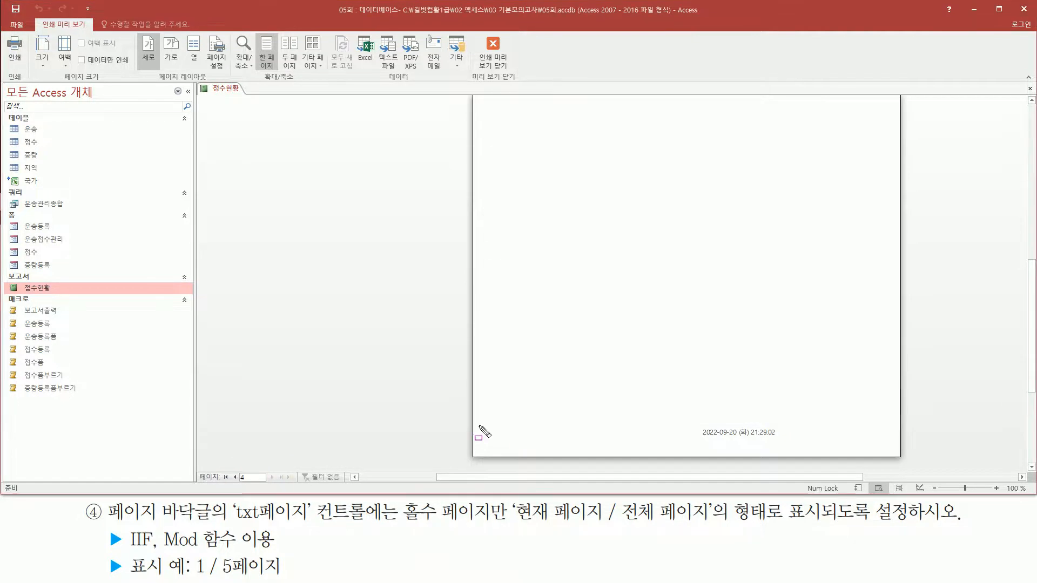
mouse_move(481, 421)
mouse_down()
mouse_move(572, 447)
mouse_move(621, 444)
mouse_up()
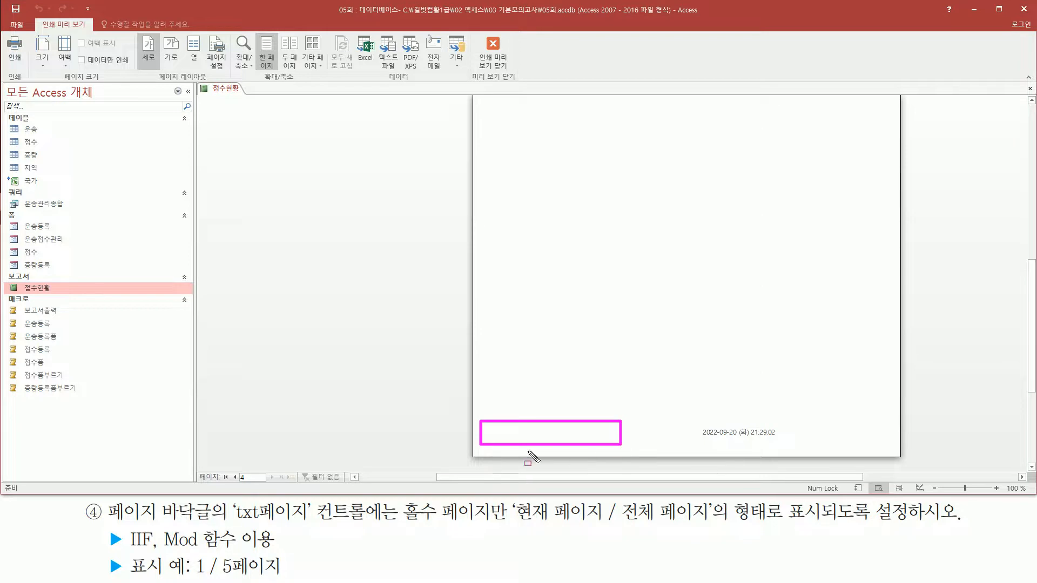
key(Escape)
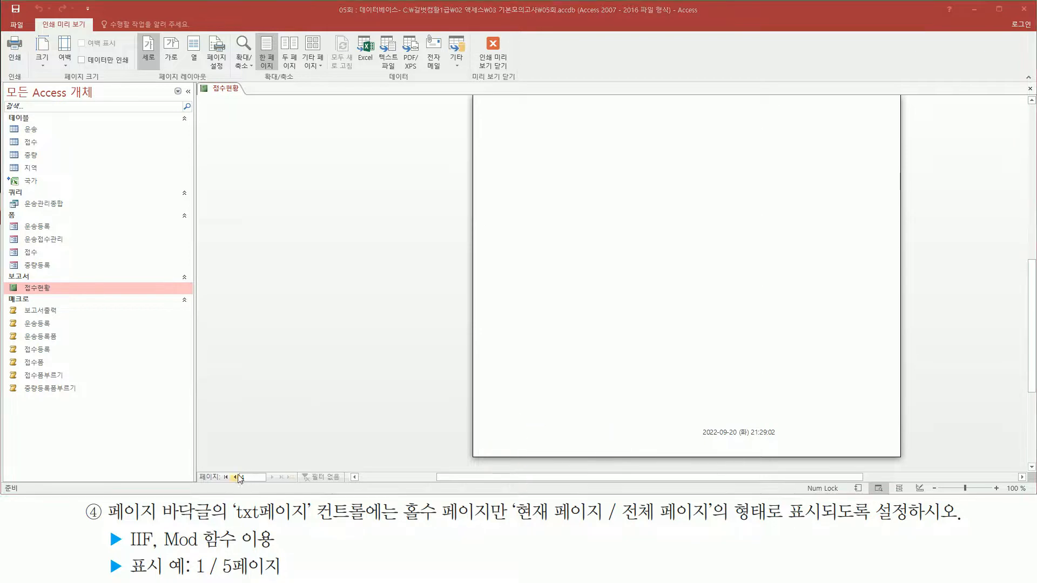
Step: Return to the first preview page and compare its footer with the odd-page requirement and the display example "1 / 5페이지"
click(226, 477)
drag(398, 525, 509, 525)
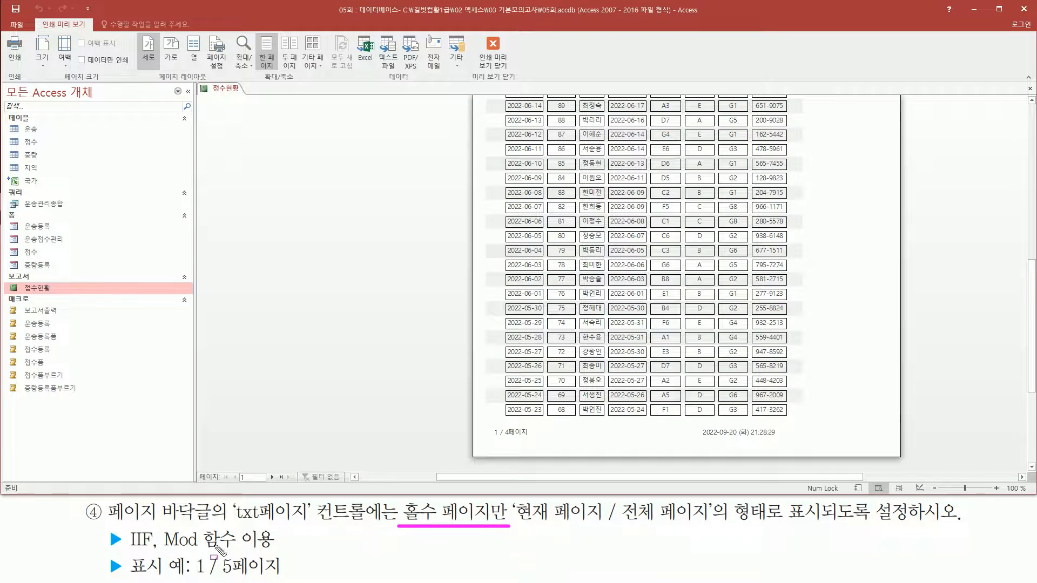
drag(191, 553, 282, 577)
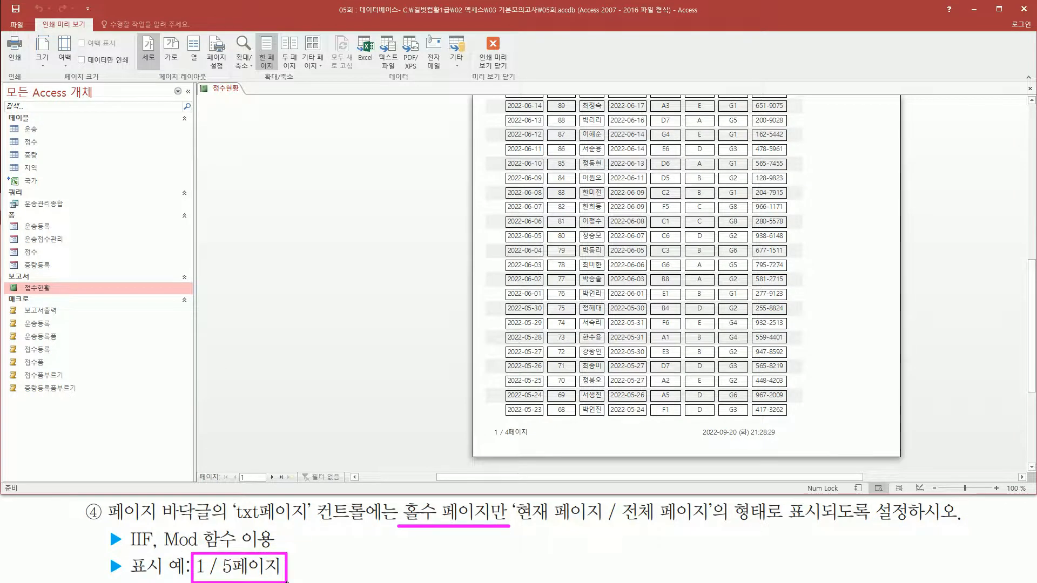
drag(489, 425, 540, 442)
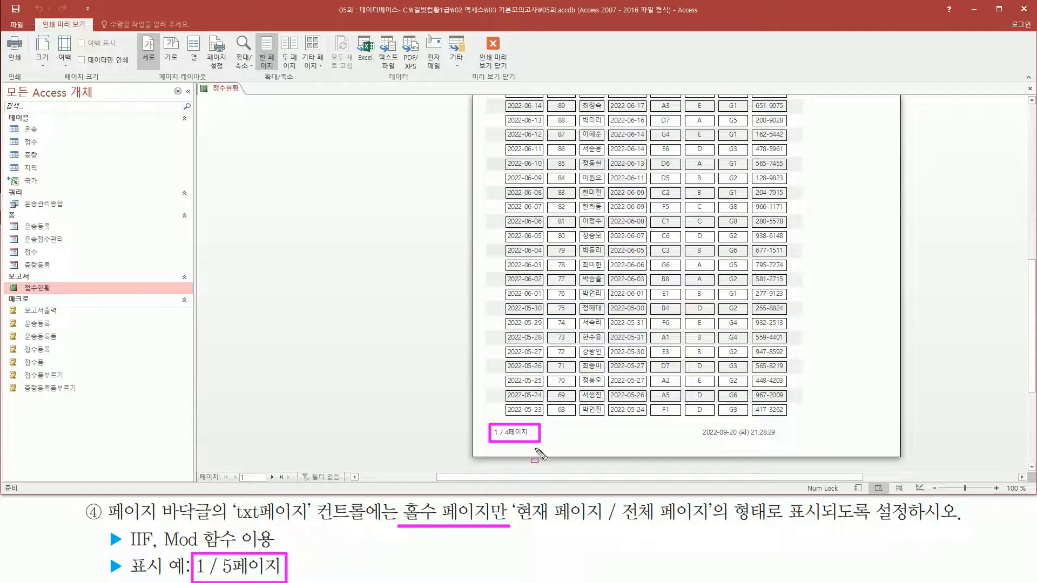
key(Escape)
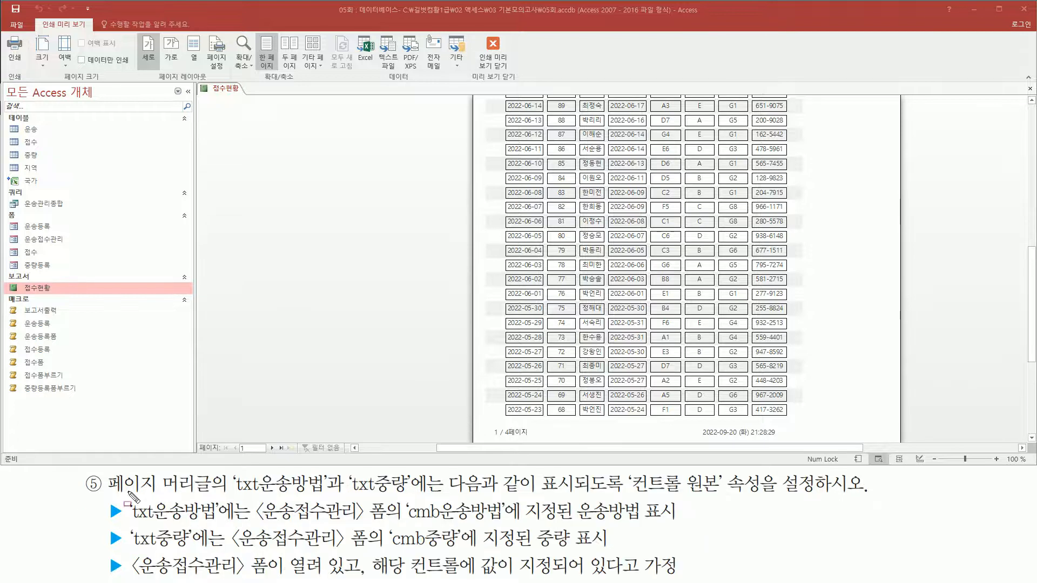
Step: Following the 컨트롤 원본 task for the page header controls, return the report to Design view and locate its page header section
mouse_move(102, 468)
mouse_down()
mouse_move(208, 502)
mouse_move(890, 495)
mouse_up()
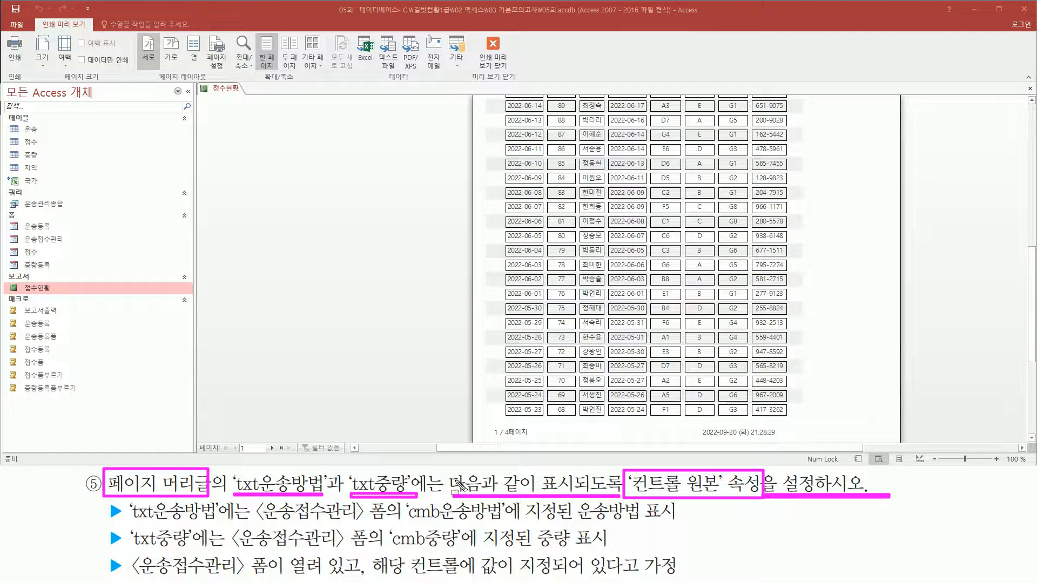
key(Escape)
right_click(304, 179)
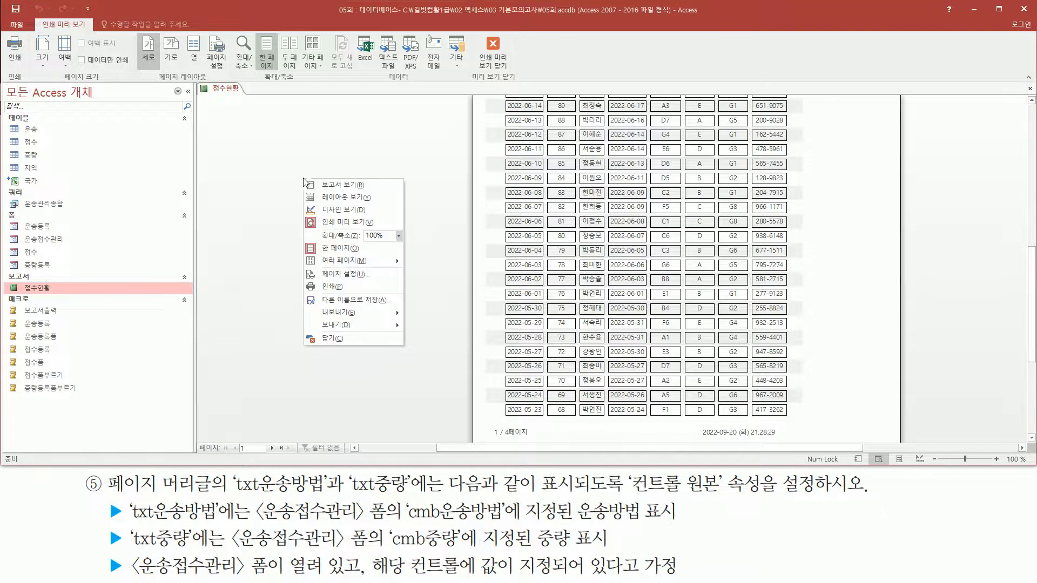
click(363, 212)
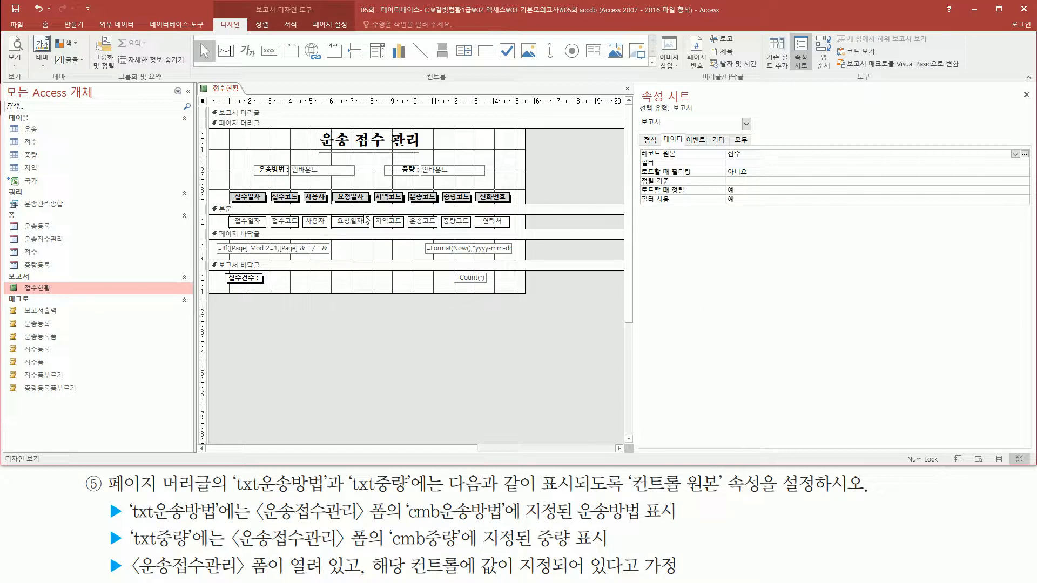
mouse_move(210, 119)
mouse_down()
mouse_move(247, 178)
mouse_move(531, 213)
mouse_up()
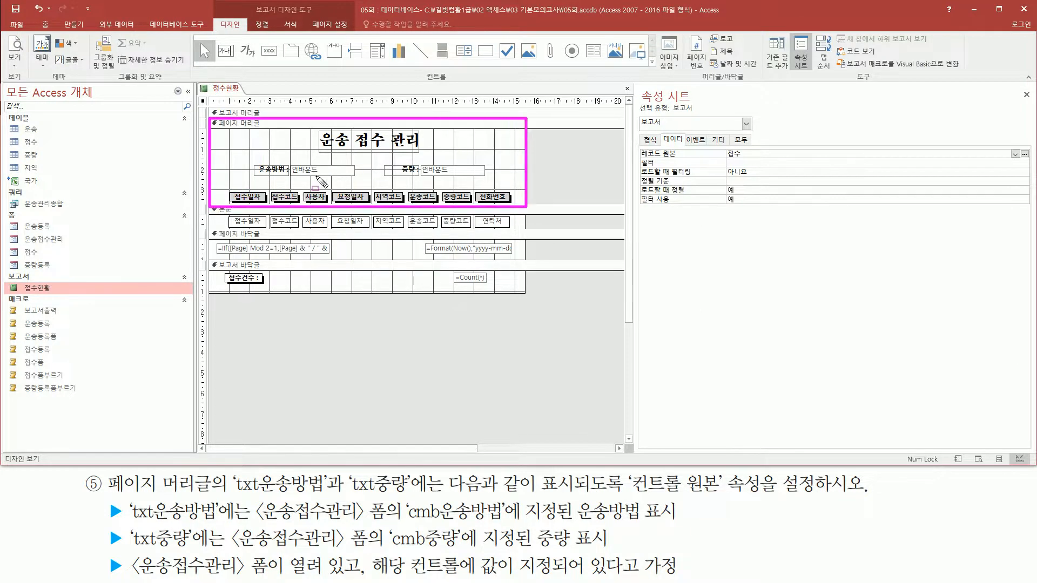
key(Escape)
Step: Identify the txt운송방법 and txt중량 text boxes in the page header by selecting each and checking its name
drag(230, 496, 411, 496)
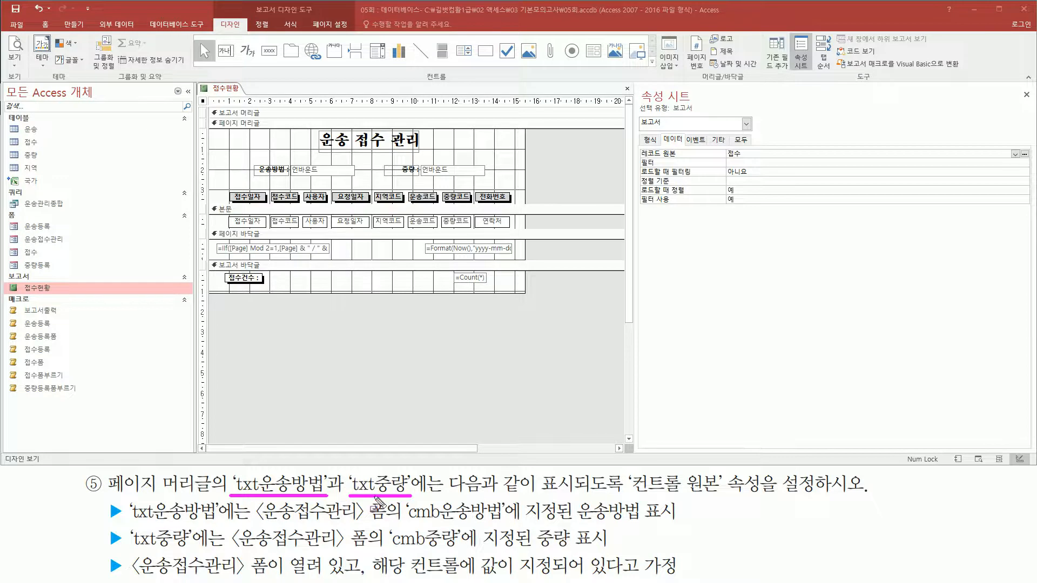
mouse_move(291, 163)
mouse_down()
mouse_move(306, 179)
mouse_move(354, 178)
mouse_up()
drag(421, 172, 484, 178)
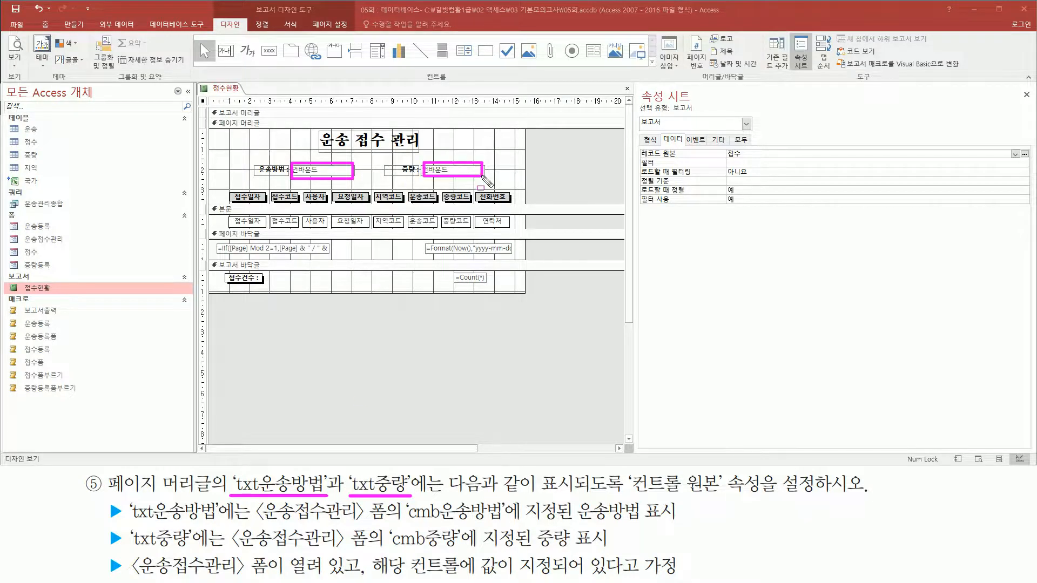
click(331, 170)
drag(634, 113, 691, 131)
click(441, 168)
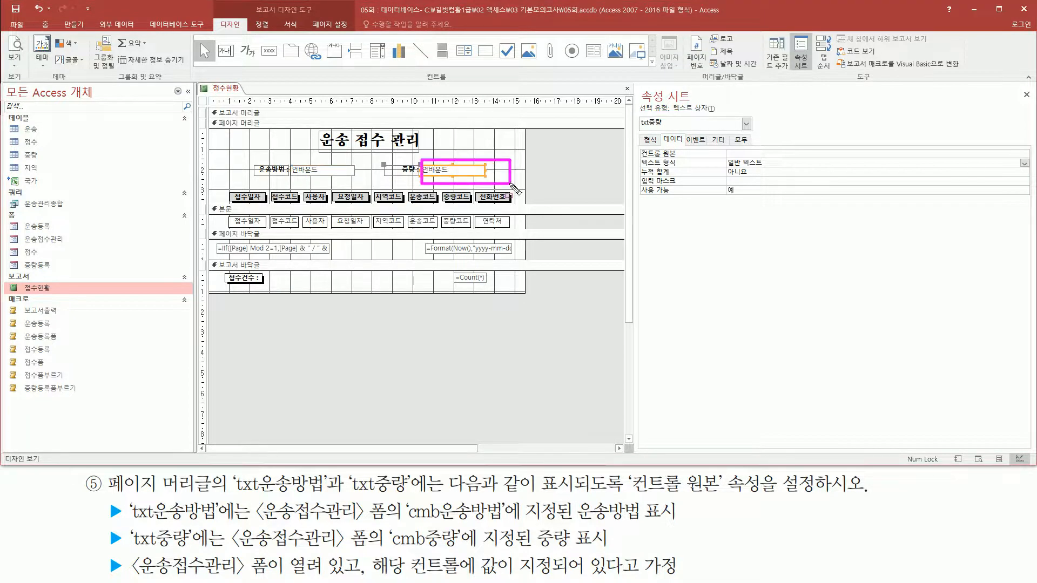
drag(642, 129, 671, 129)
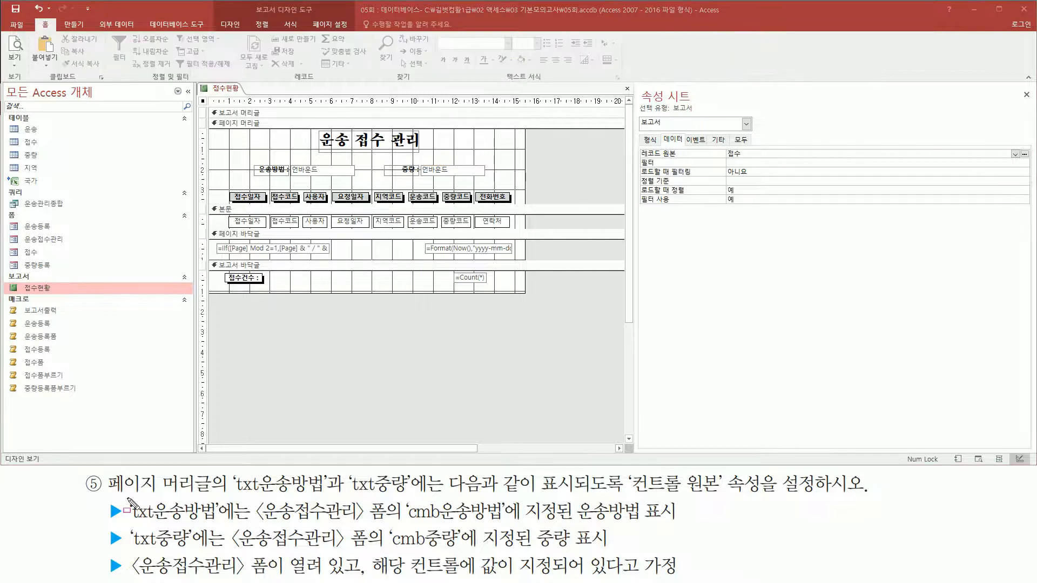
Step: Match the txt운송방법 requirement to its header text box, the 운송접수관리 form and that form's cmb운송방법 control
drag(128, 498, 224, 525)
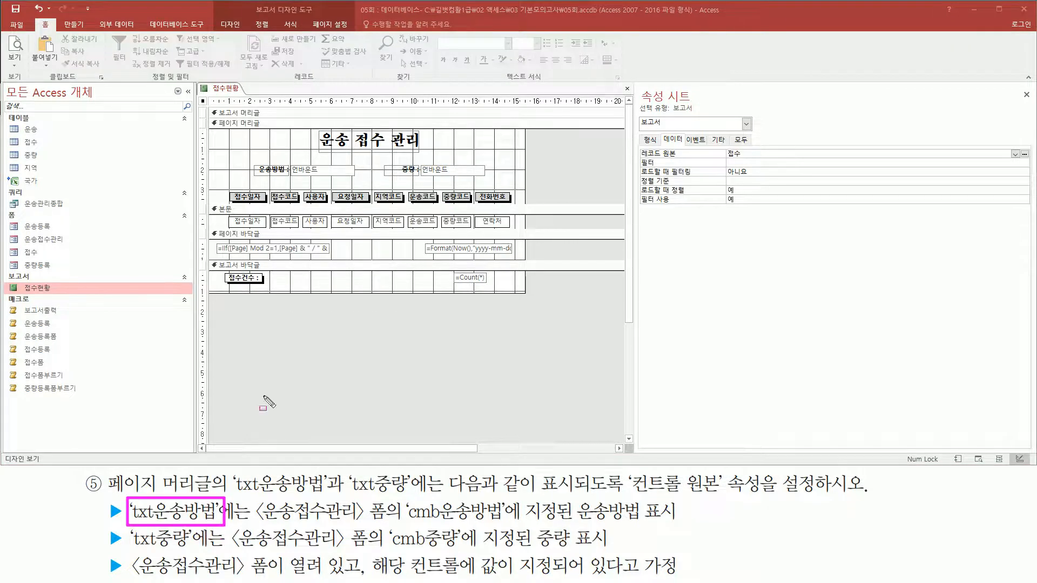
drag(291, 161, 357, 179)
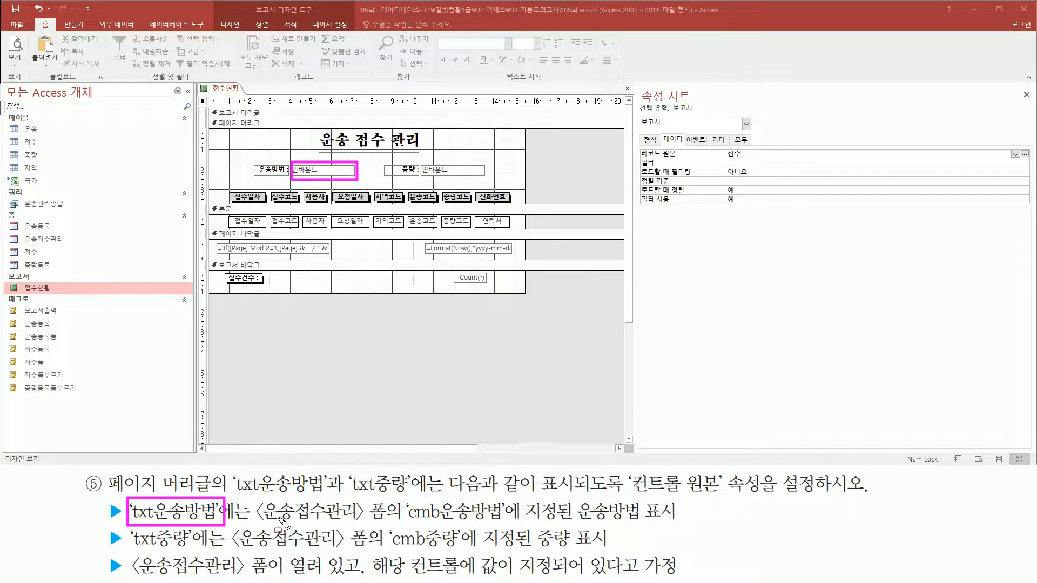
mouse_move(259, 521)
mouse_down()
mouse_move(373, 525)
mouse_move(397, 520)
mouse_move(393, 498)
mouse_up()
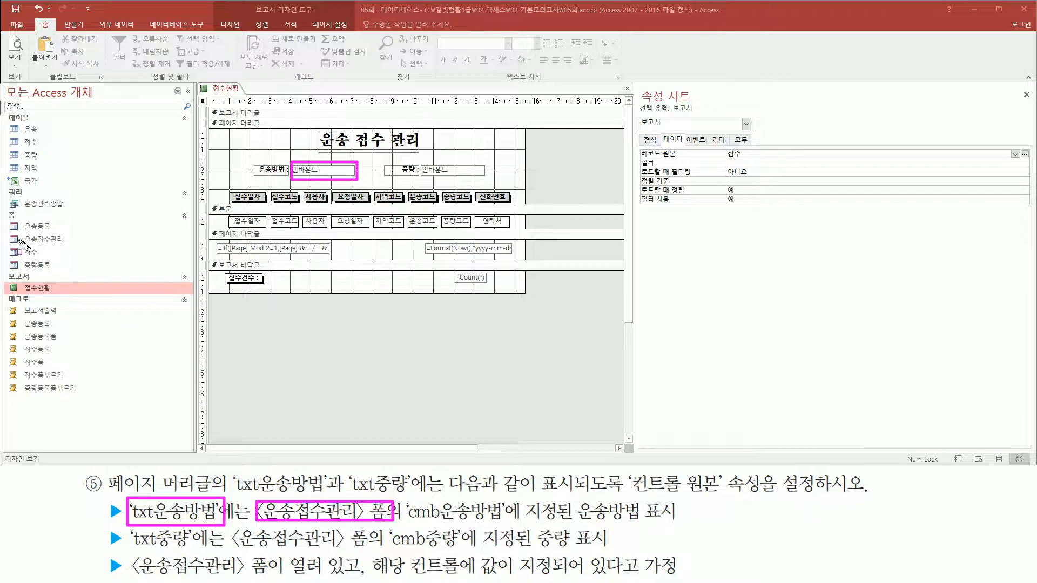
drag(9, 232, 67, 246)
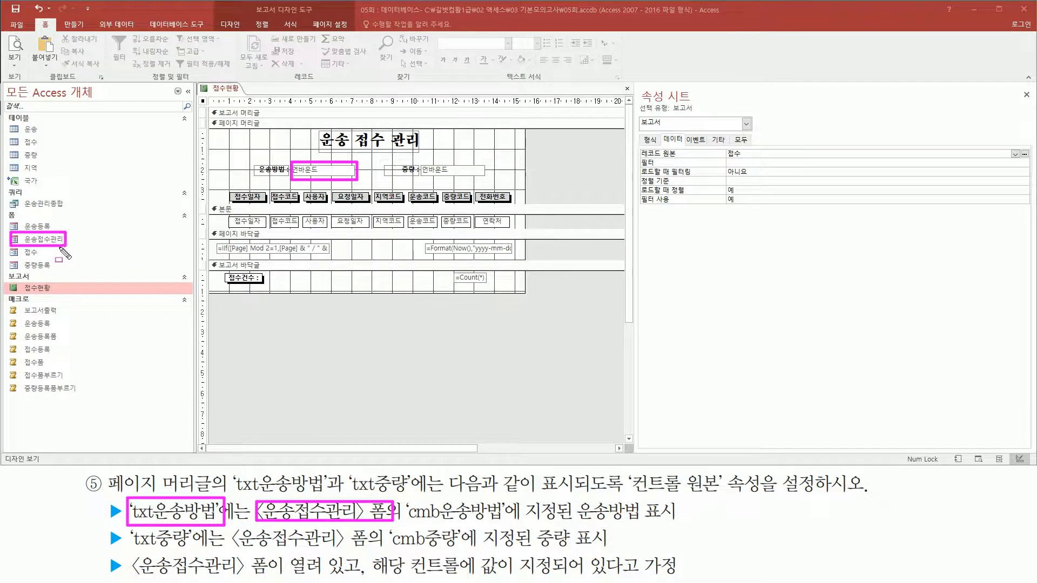
drag(409, 522, 508, 523)
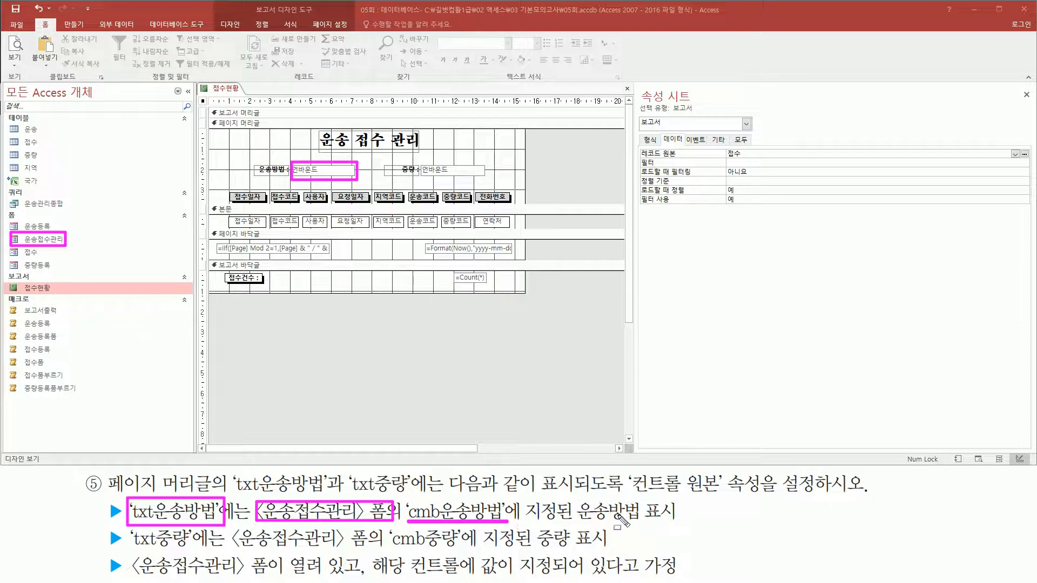
Step: Match the txt중량 requirement to its header text box and the form's cmb중량 control, and read the assumption that the 운송접수관리 form is open
mouse_move(575, 497)
mouse_down()
mouse_move(606, 521)
mouse_move(641, 523)
mouse_up()
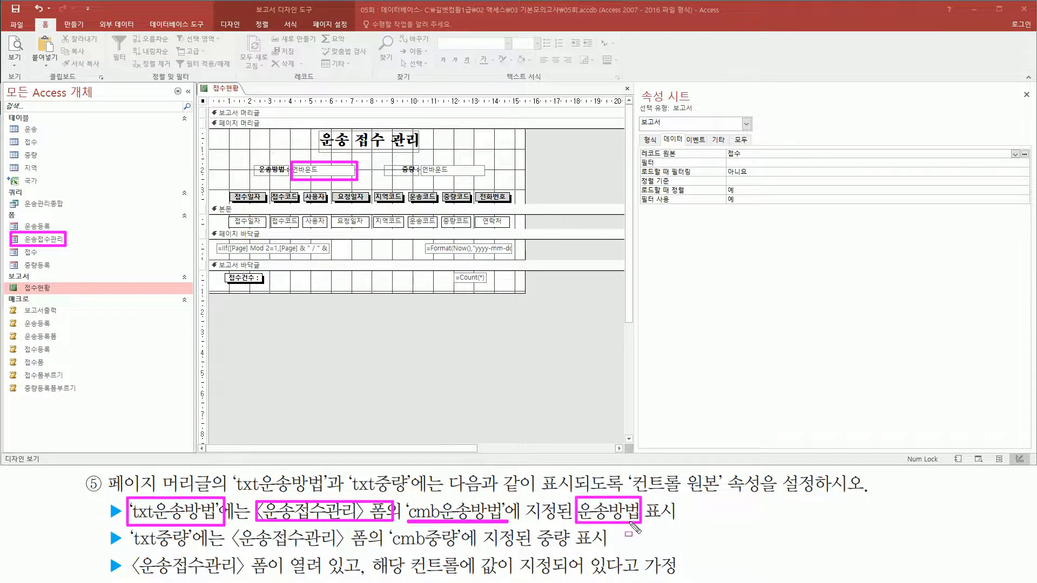
mouse_move(135, 526)
mouse_down()
mouse_move(156, 550)
mouse_move(187, 550)
mouse_up()
mouse_move(422, 161)
mouse_down()
mouse_move(426, 177)
mouse_move(487, 178)
mouse_up()
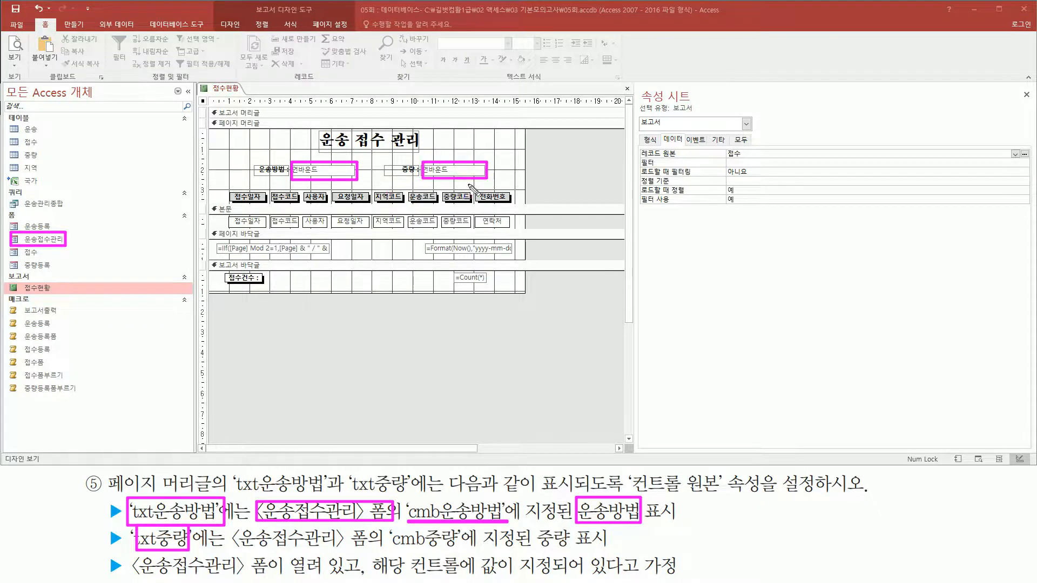
mouse_move(233, 525)
mouse_down()
mouse_move(301, 551)
mouse_move(462, 550)
mouse_up()
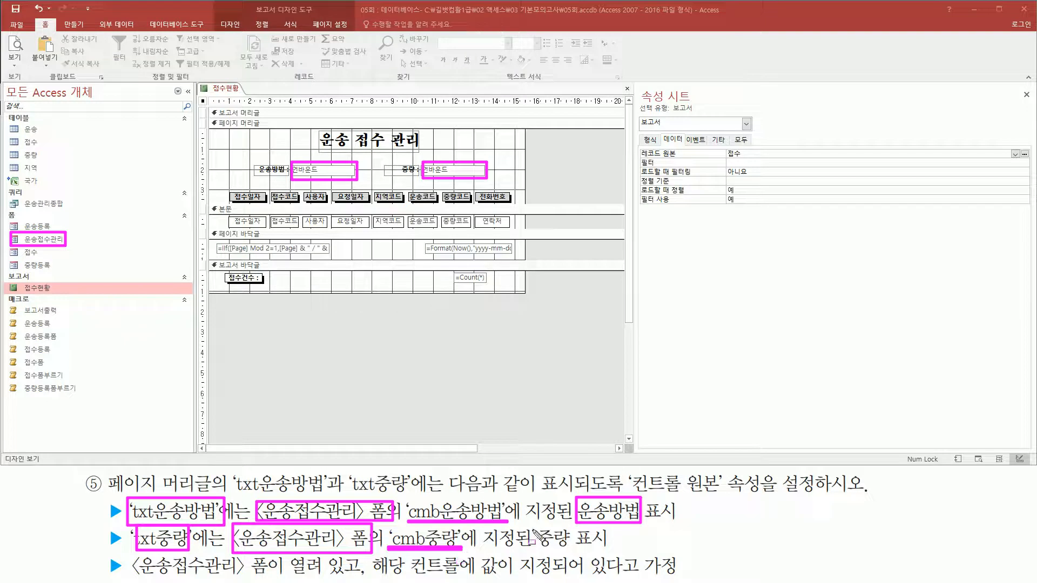
drag(532, 526, 572, 552)
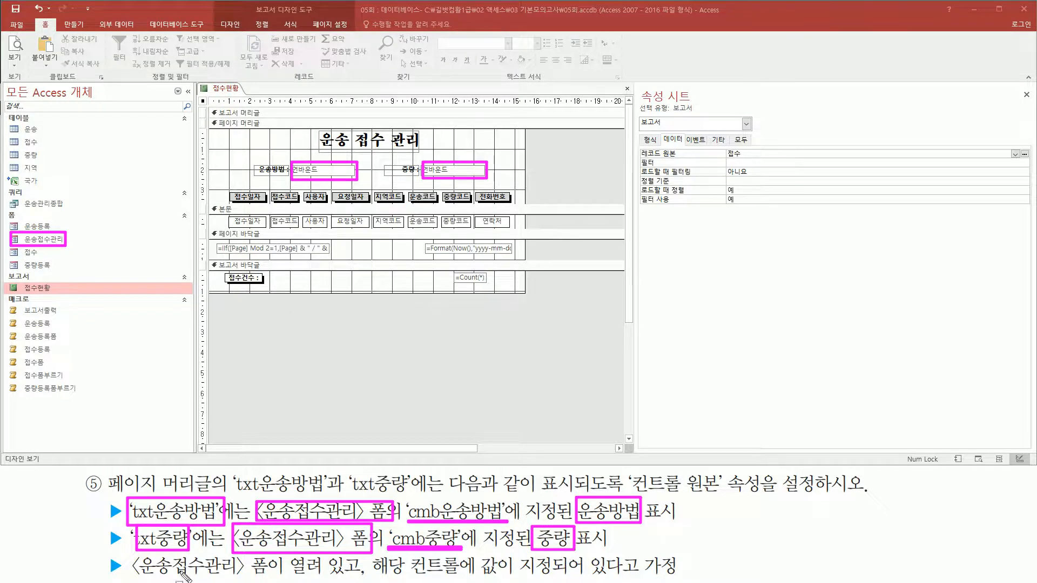
drag(126, 577, 681, 580)
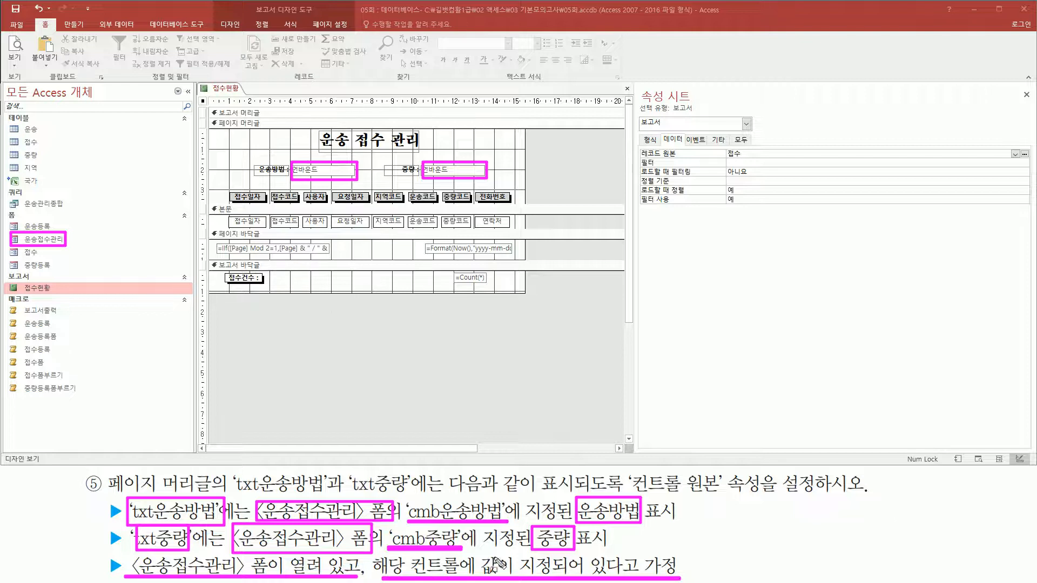
mouse_move(643, 549)
mouse_down()
mouse_move(667, 578)
mouse_move(682, 578)
mouse_up()
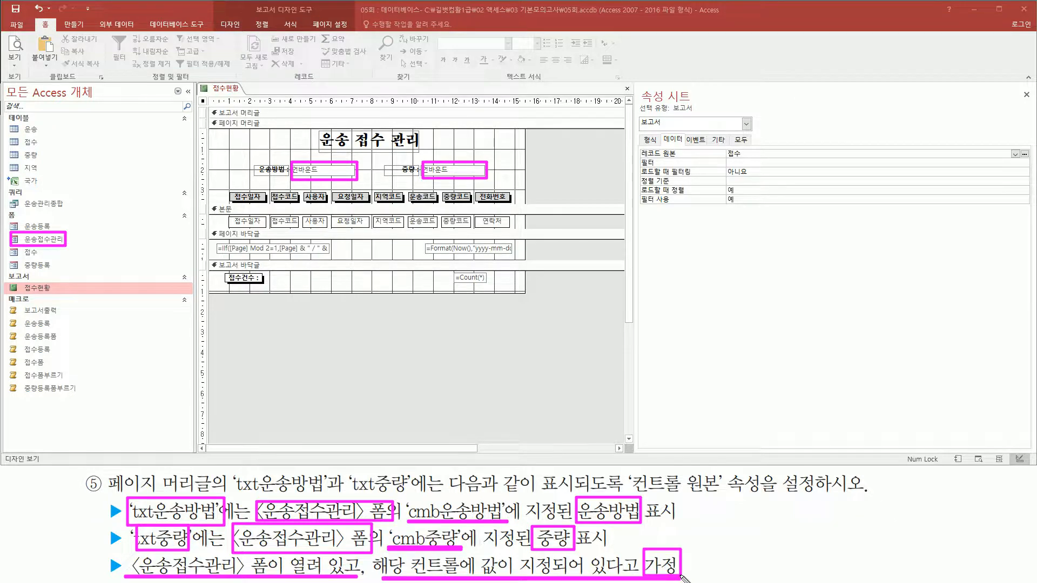
key(Escape)
Step: Open the 운송접수관리 form and locate its 운송방법 and 중량 combo boxes against the assumption that they hold values
click(48, 241)
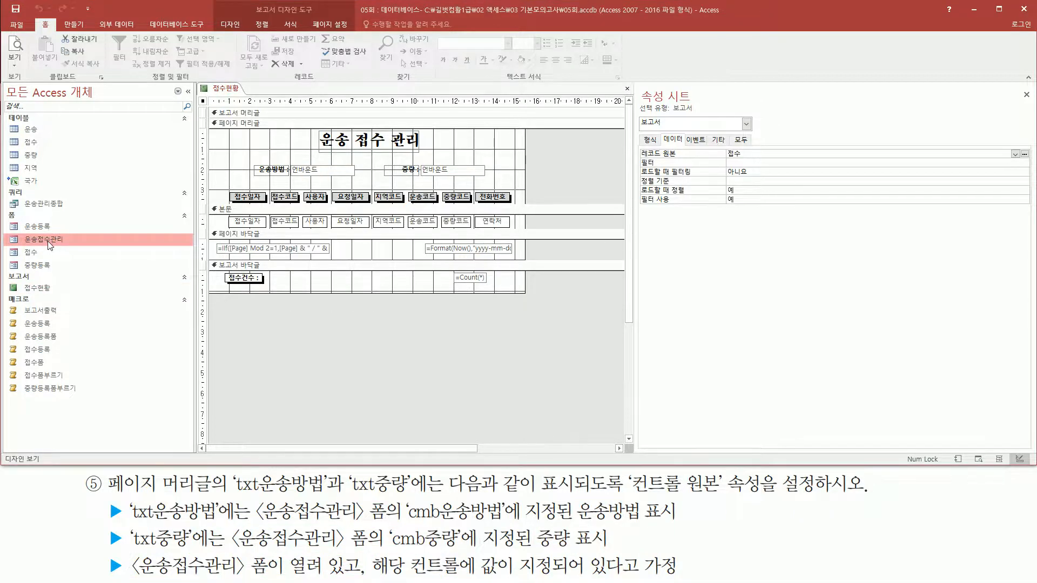
double_click(47, 240)
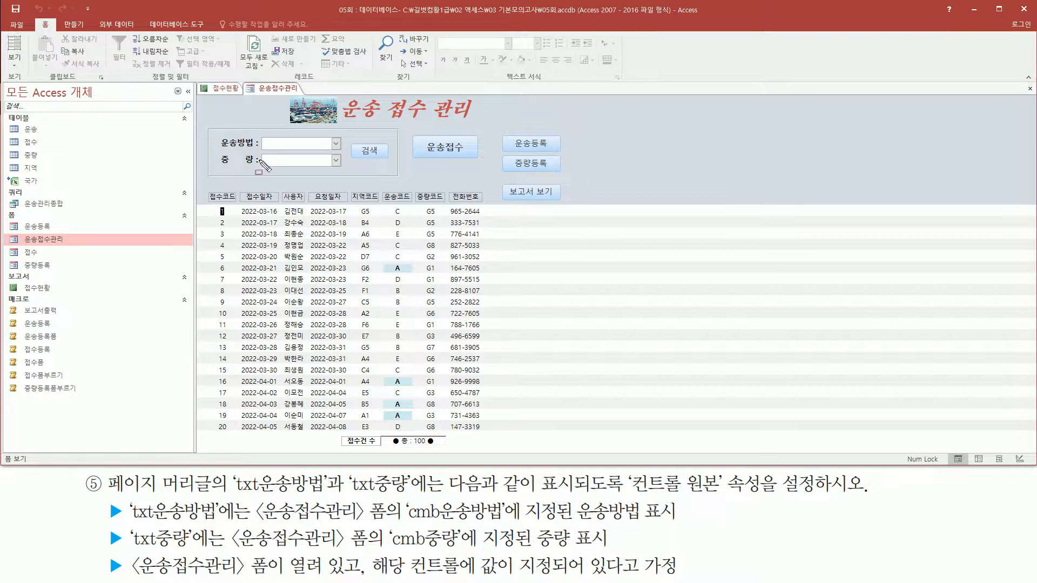
drag(218, 132, 345, 177)
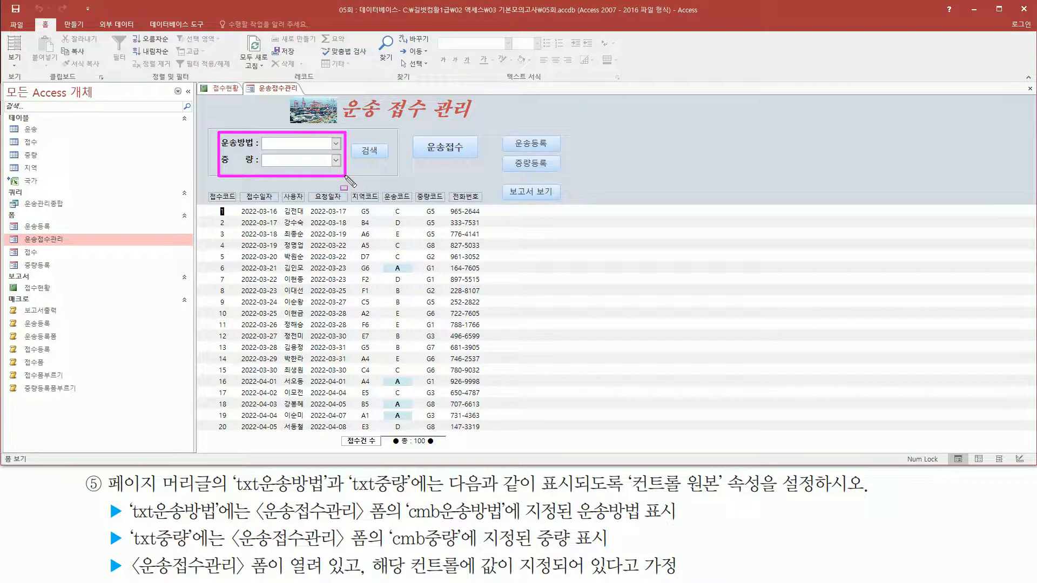
drag(214, 147, 275, 147)
drag(216, 168, 272, 169)
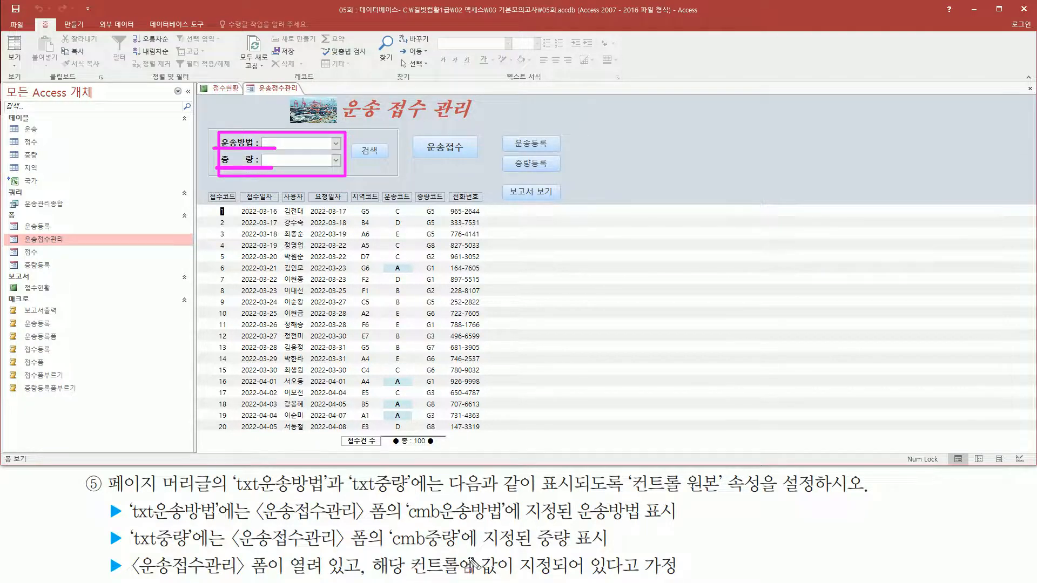
mouse_move(477, 551)
mouse_down()
mouse_move(503, 575)
mouse_move(681, 580)
mouse_up()
key(Escape)
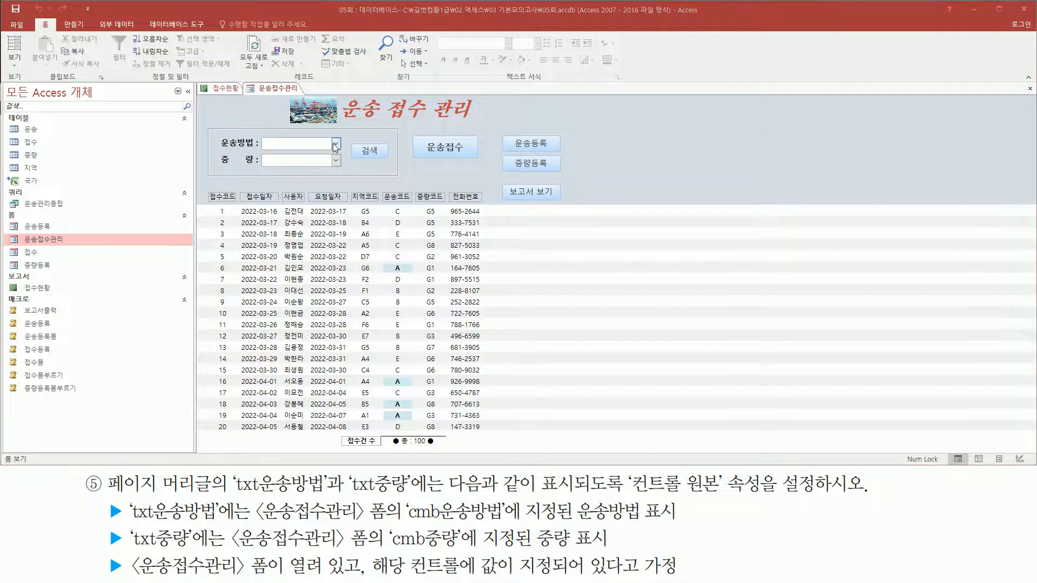
Step: On the 운송접수관리 form, choose 사람 as the 운송방법 and 1Kg이하 as the 중량
click(335, 144)
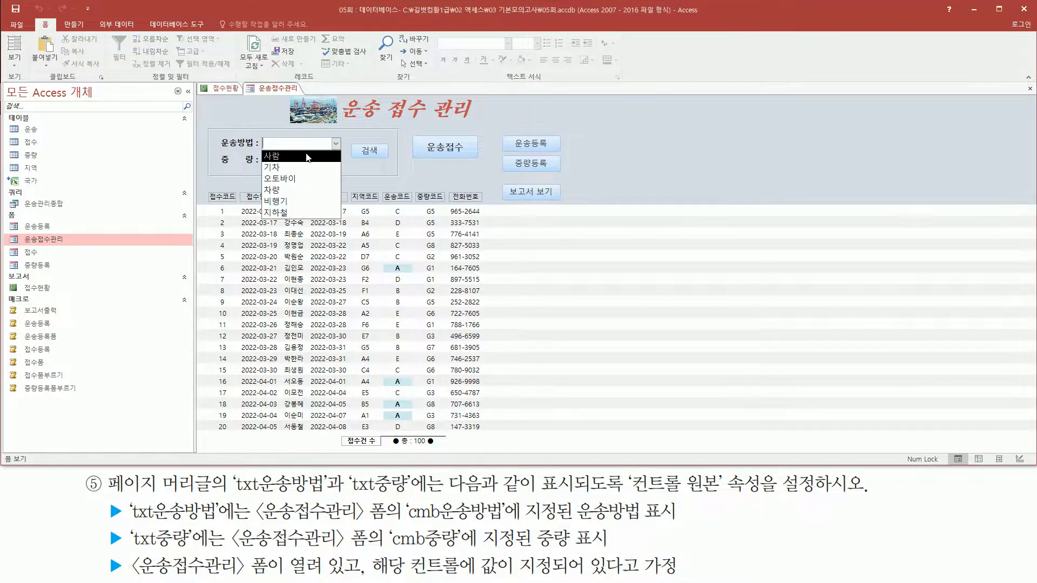
click(308, 157)
click(336, 160)
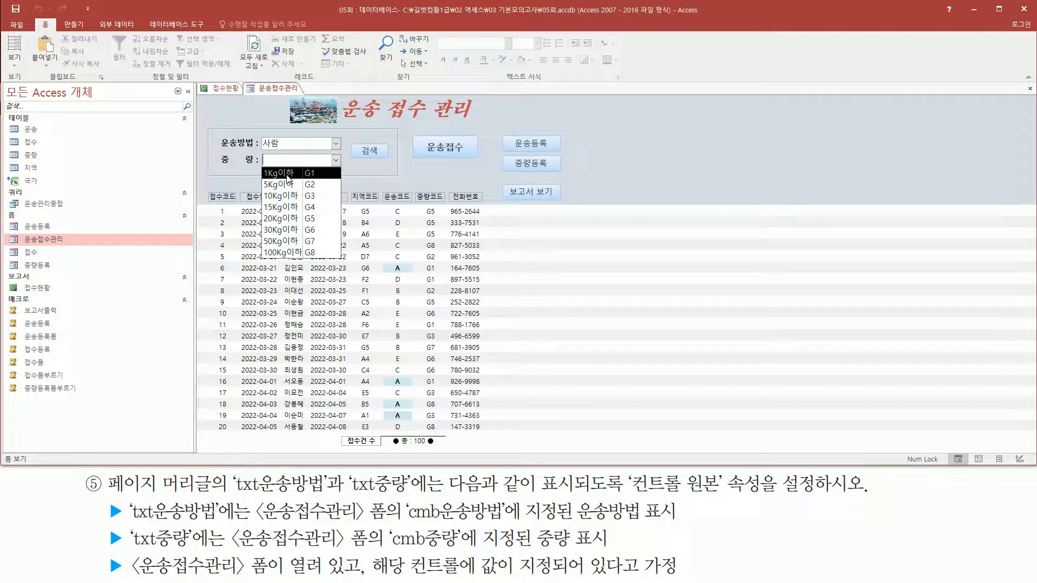
click(308, 174)
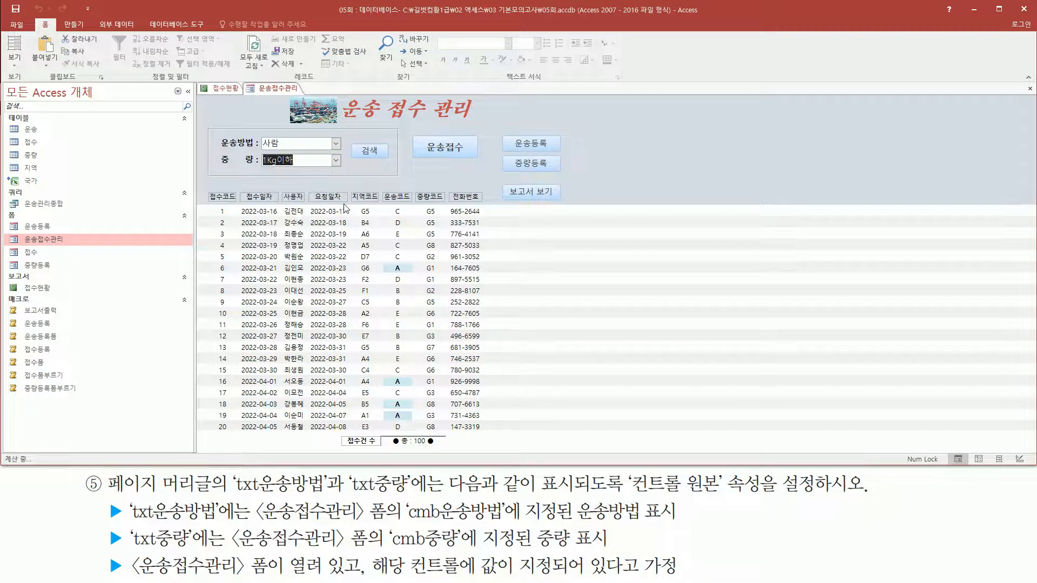
drag(217, 135, 344, 153)
drag(214, 150, 227, 168)
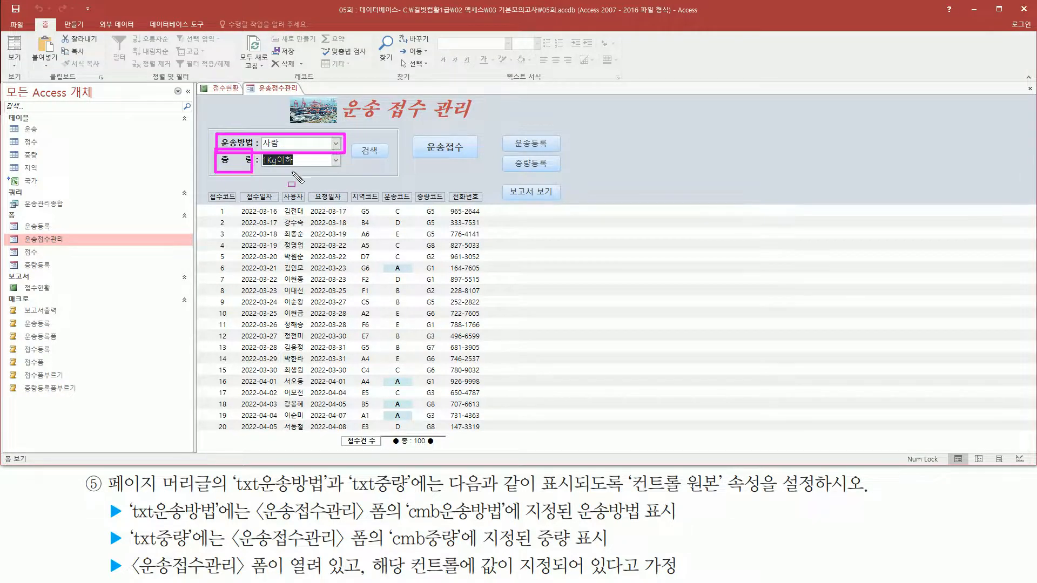
Step: Return to the 접수현황 report design and select the txt운송방법 text box in the page header
click(229, 90)
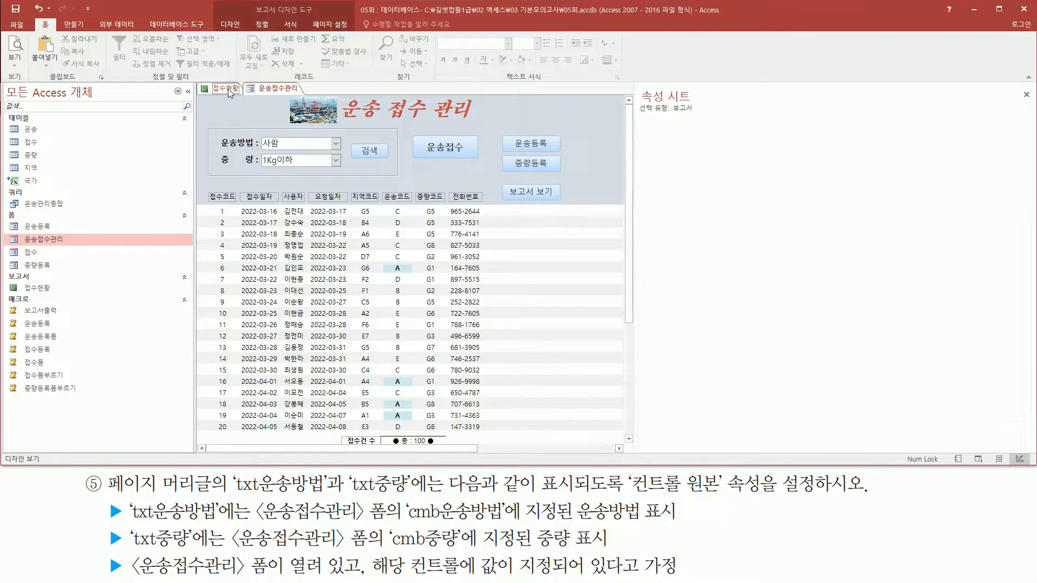
drag(290, 160, 354, 179)
drag(419, 162, 489, 178)
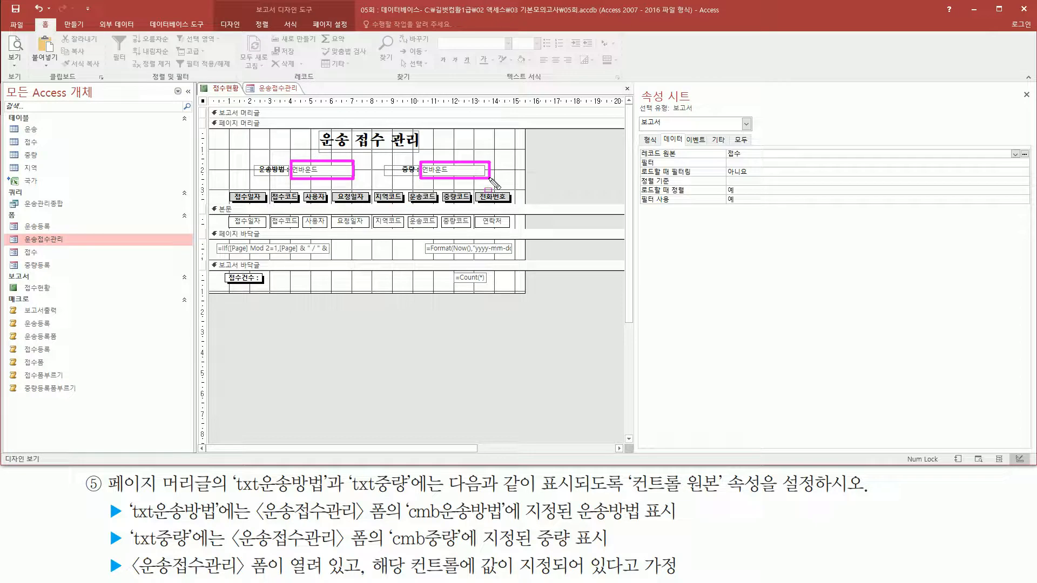
key(Escape)
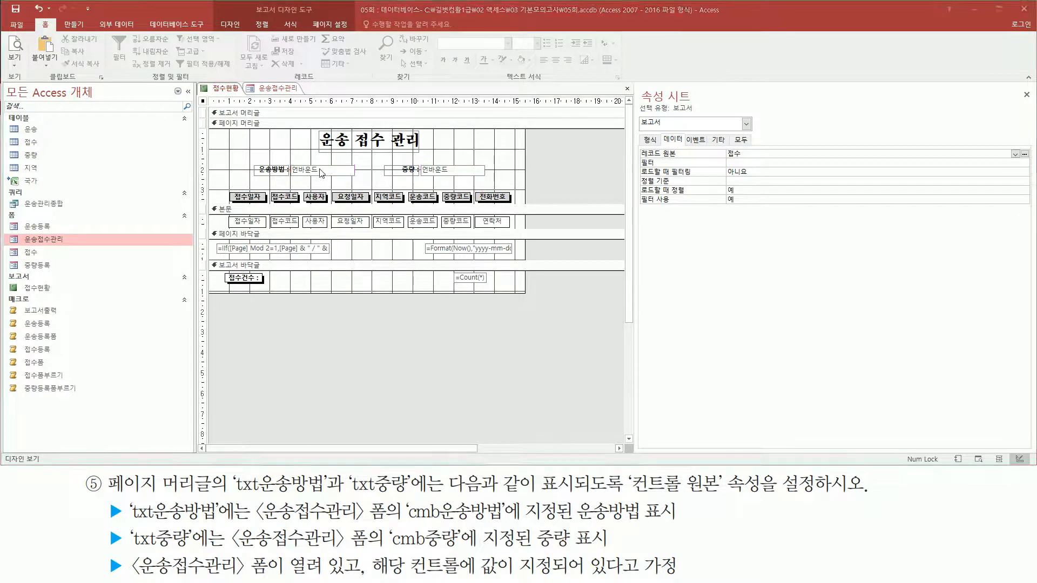
click(338, 170)
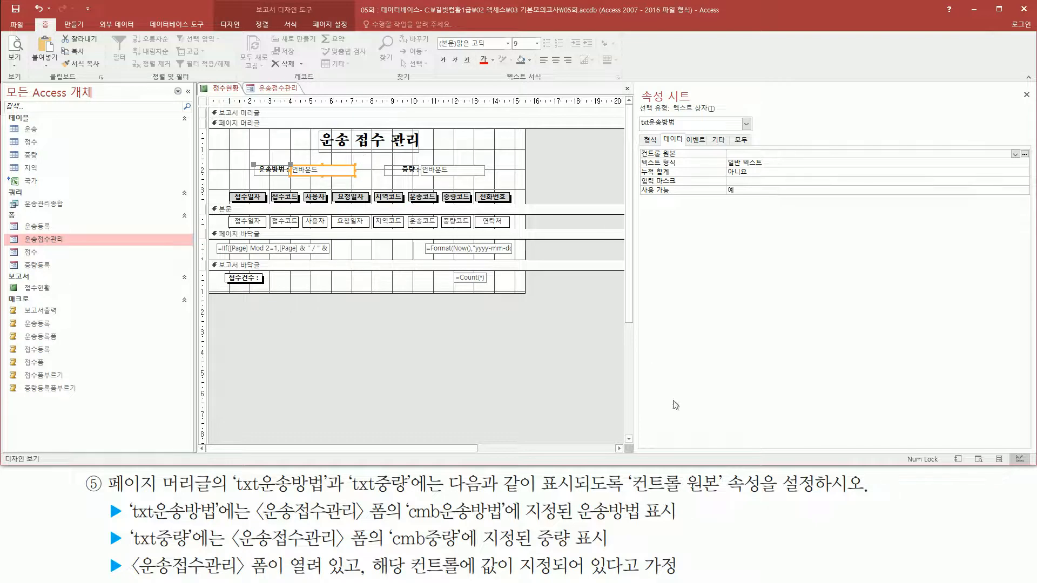
drag(631, 493, 767, 494)
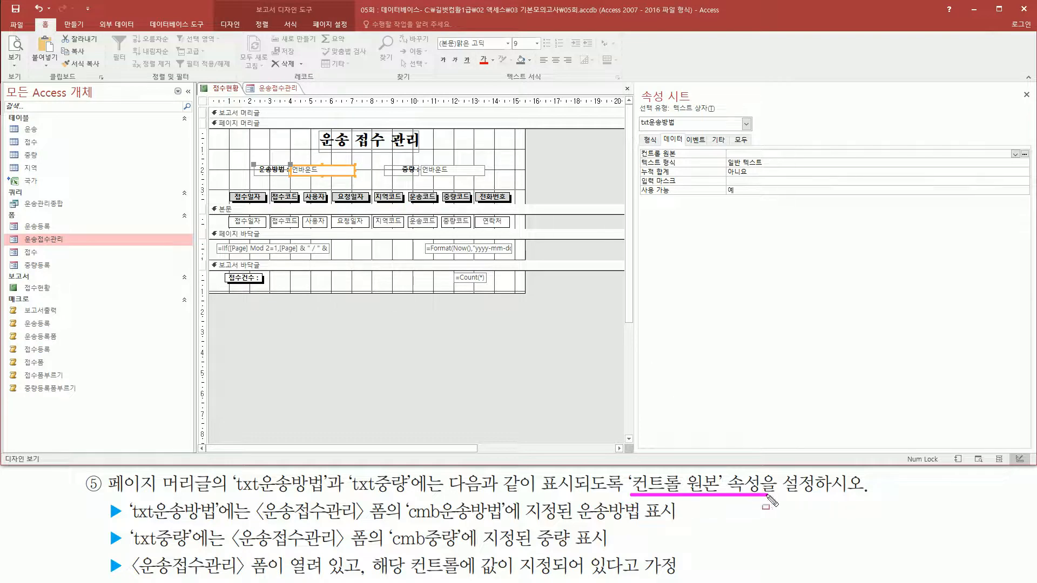
key(Escape)
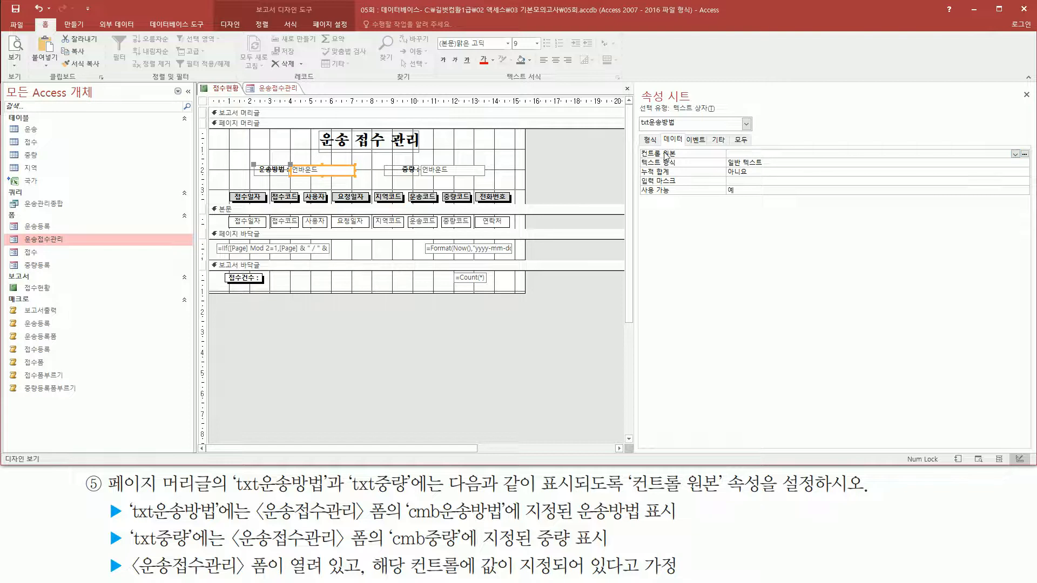
Step: Open the Expression Builder for the 컨트롤 원본 property of txt운송방법
drag(634, 147, 704, 158)
key(Escape)
click(757, 154)
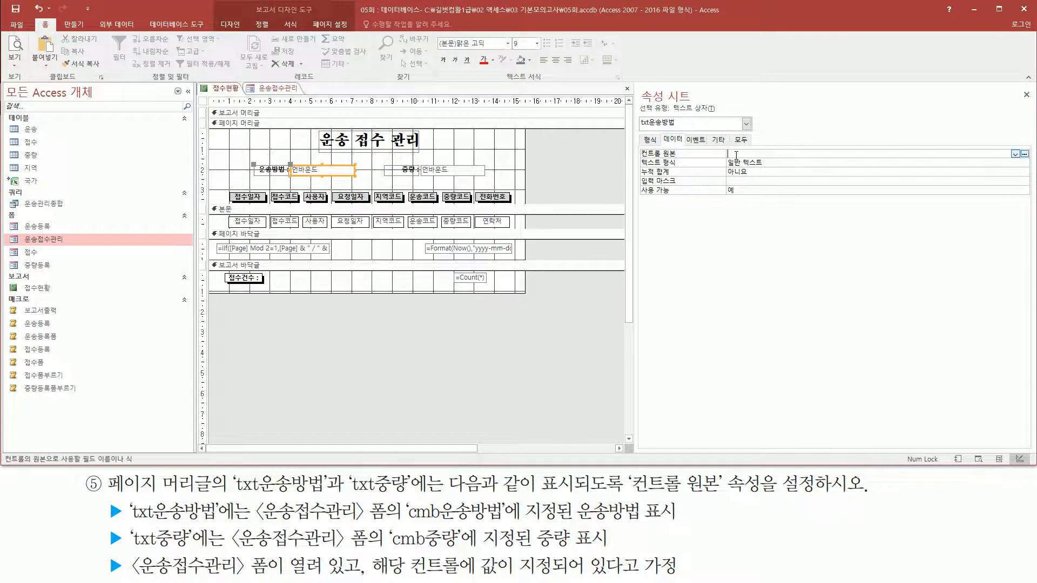
drag(1019, 144, 1030, 161)
key(Escape)
click(1024, 154)
drag(490, 84, 564, 193)
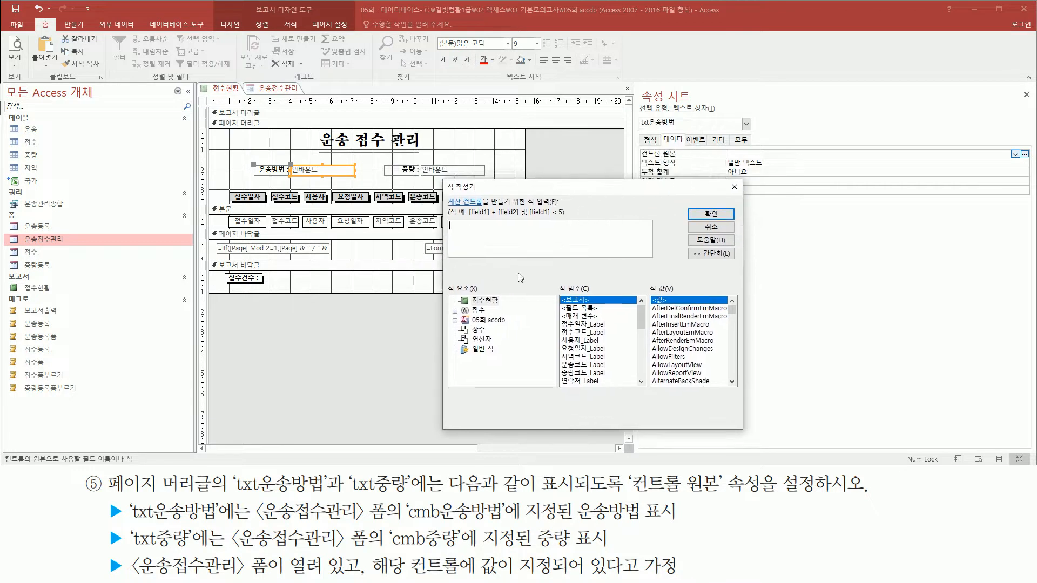
Step: Recheck the required form and control for txt운송방법, and expand 05회.accdb and its Forms group among the expression elements
key(ctrl+shift+d)
drag(285, 178, 355, 179)
mouse_move(246, 510)
mouse_down()
mouse_move(392, 521)
mouse_move(393, 504)
mouse_move(505, 522)
mouse_up()
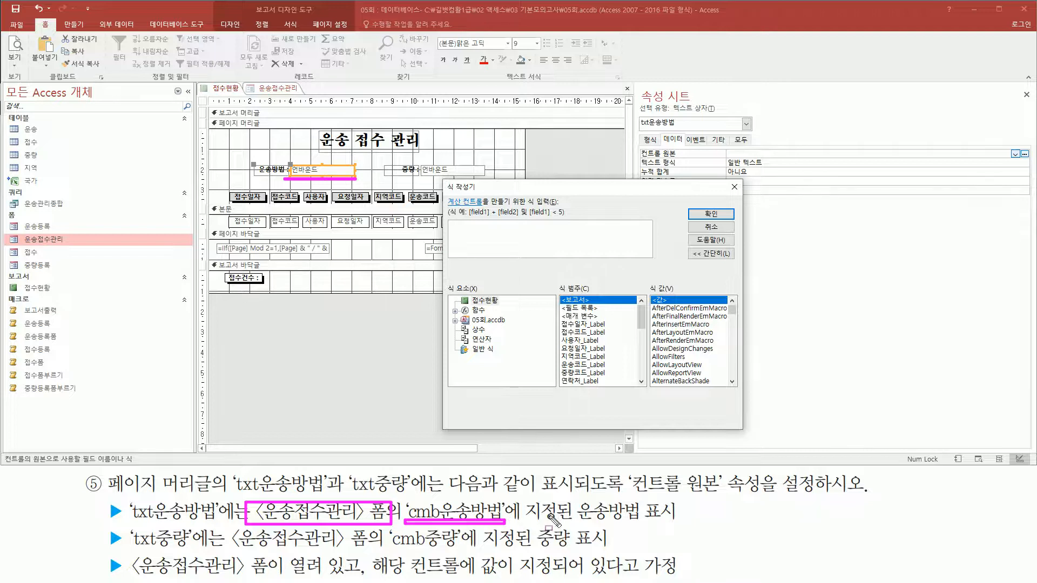
drag(577, 501, 646, 523)
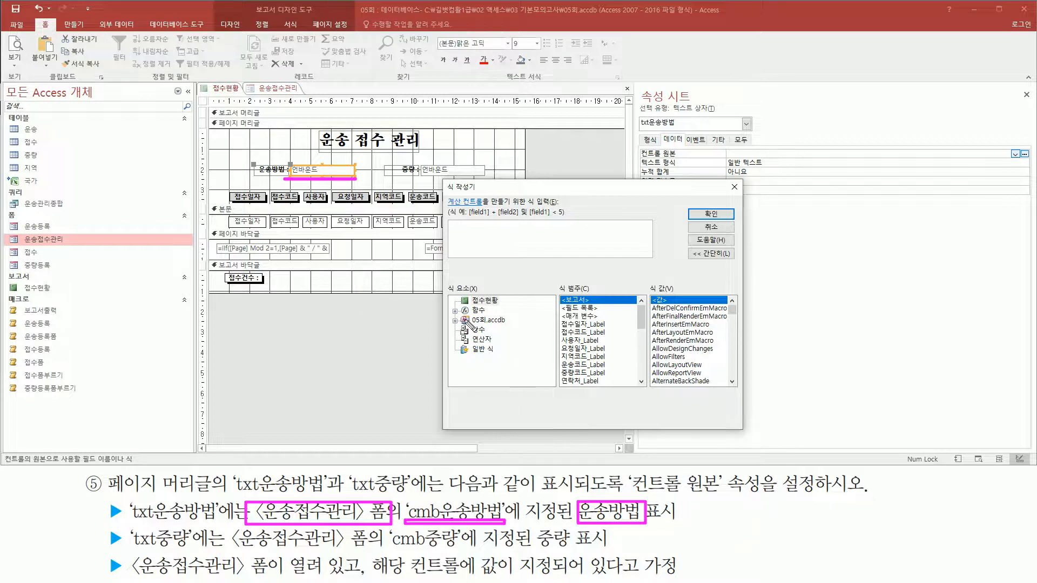
drag(463, 314, 508, 327)
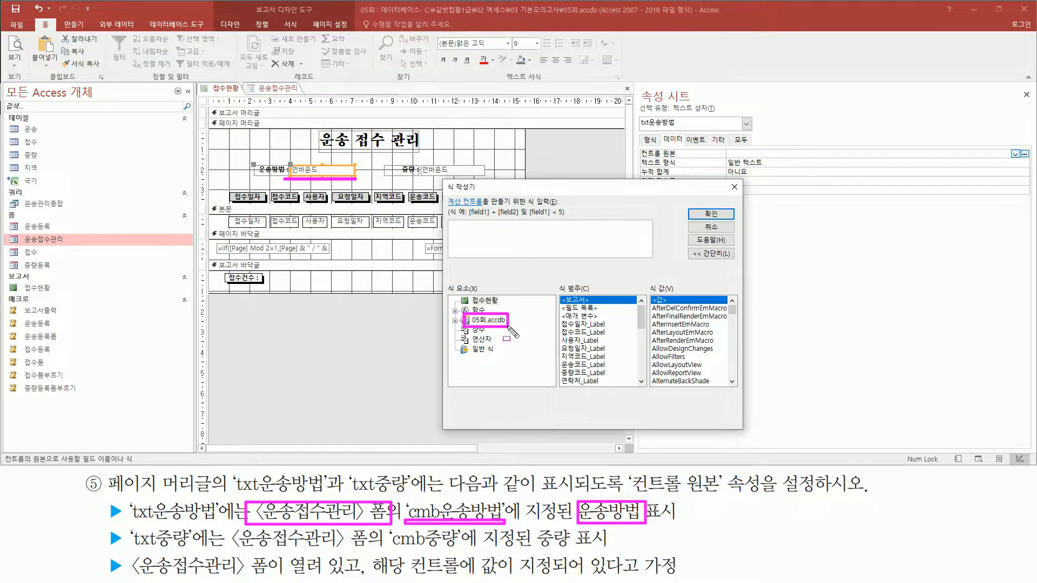
click(483, 322)
double_click(483, 323)
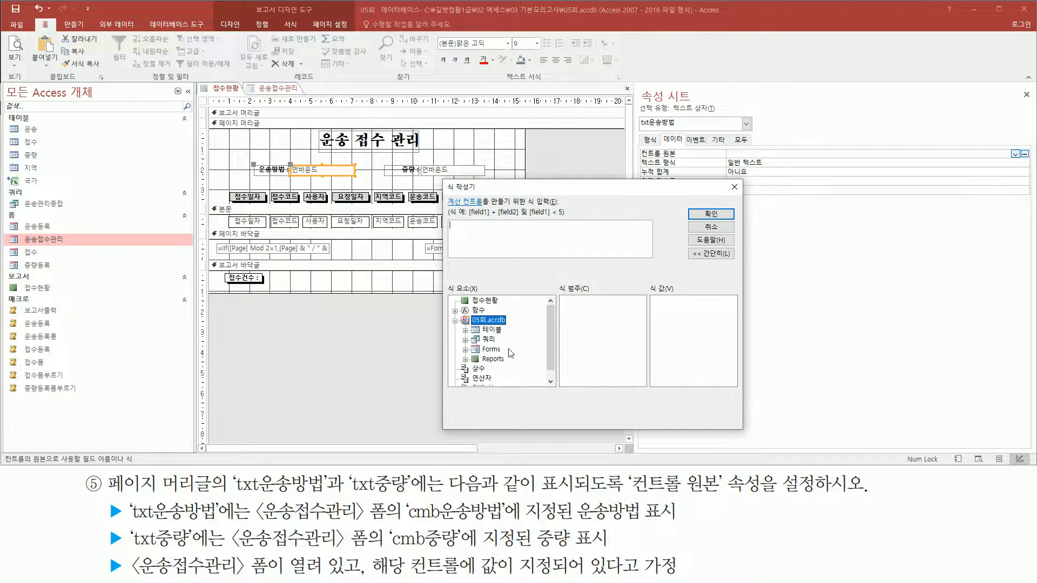
click(493, 351)
double_click(492, 351)
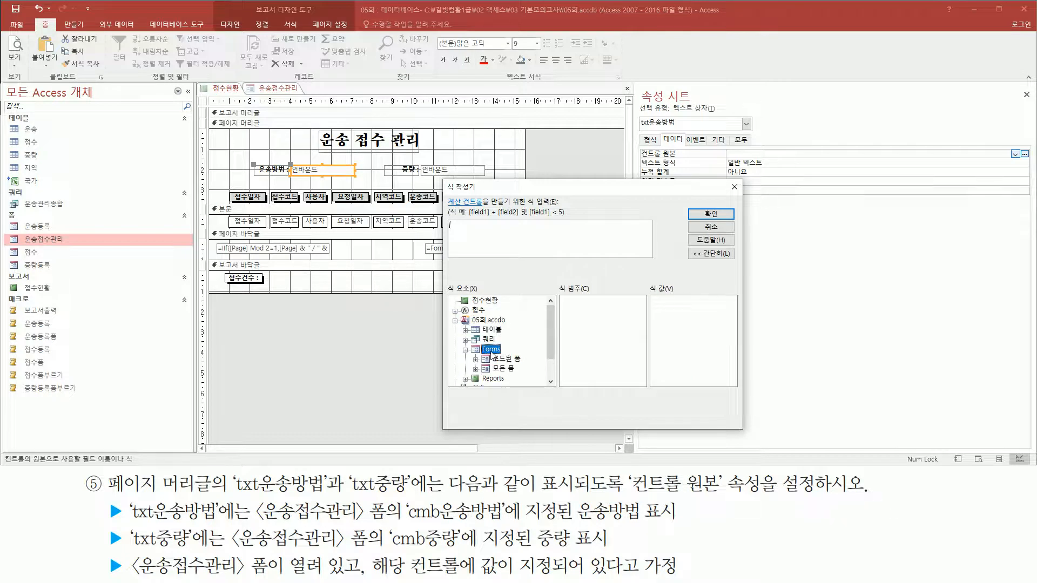
Step: Expand 로드된 폼 and select the 운송접수관리 form so its controls are listed as expression categories
key(ctrl+shift+d)
drag(251, 82, 308, 97)
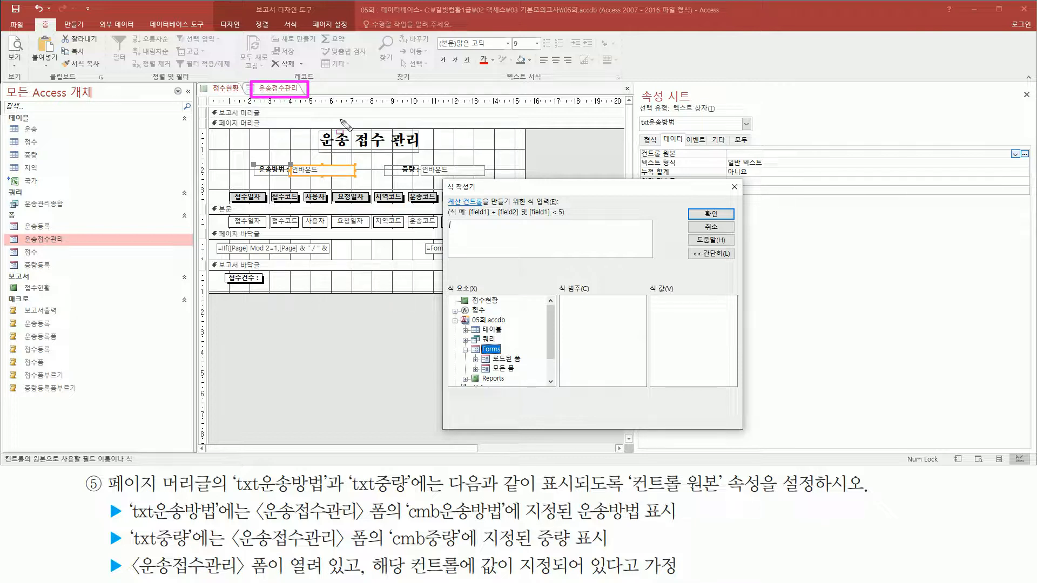
drag(477, 352, 532, 365)
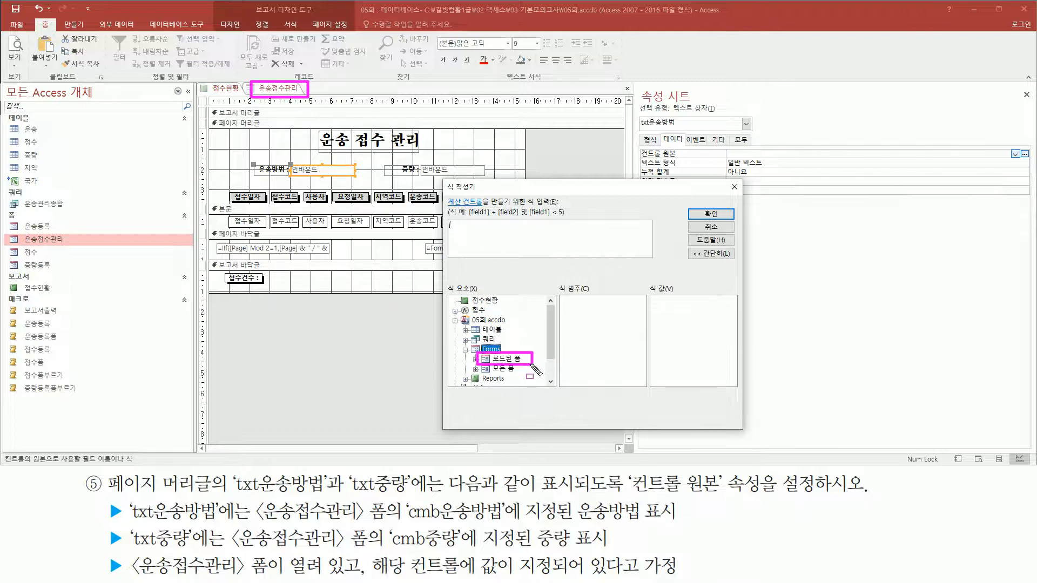
key(Escape)
double_click(515, 360)
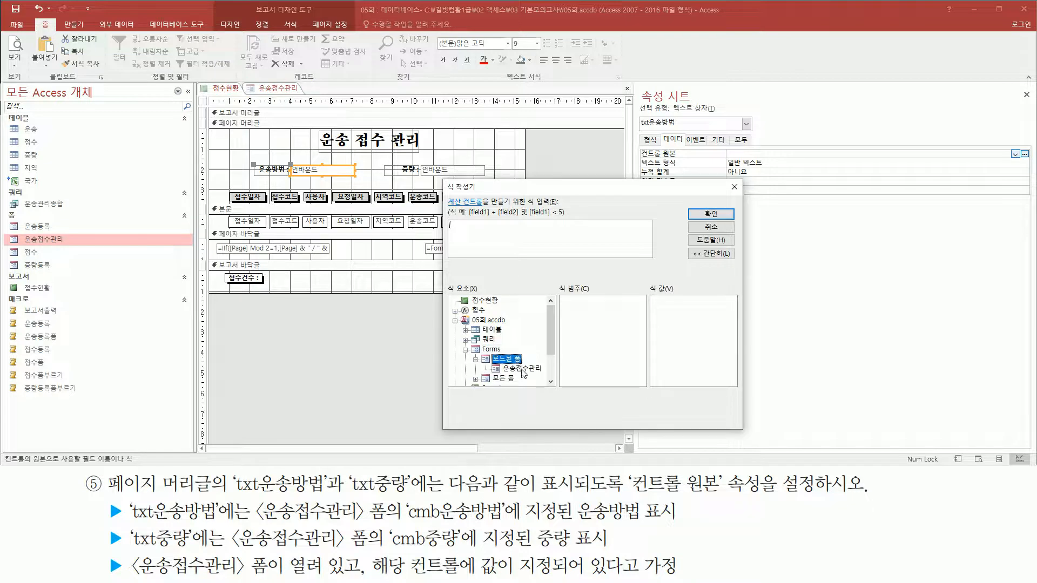
drag(500, 376, 547, 361)
key(Escape)
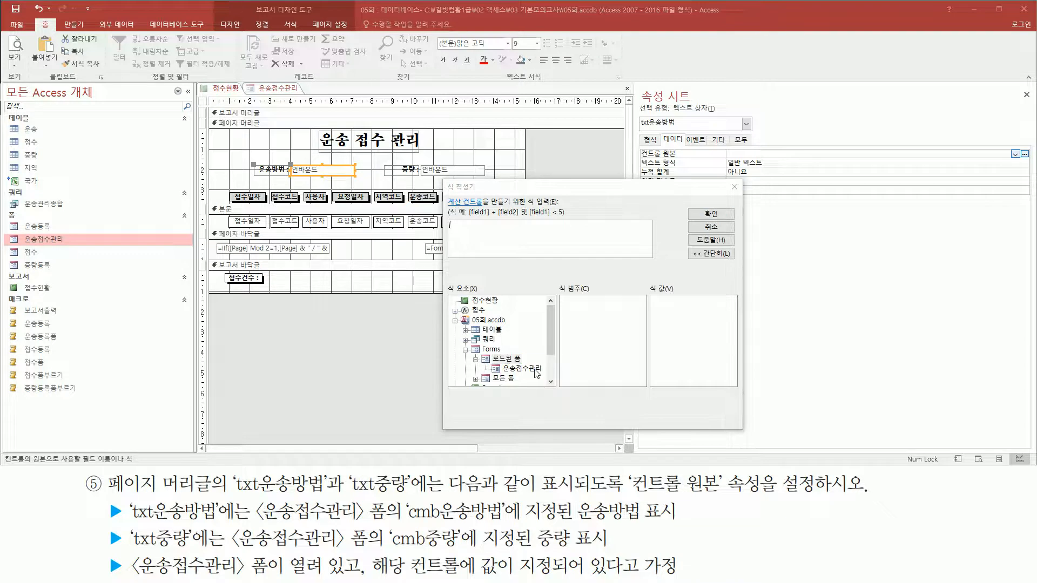
click(535, 369)
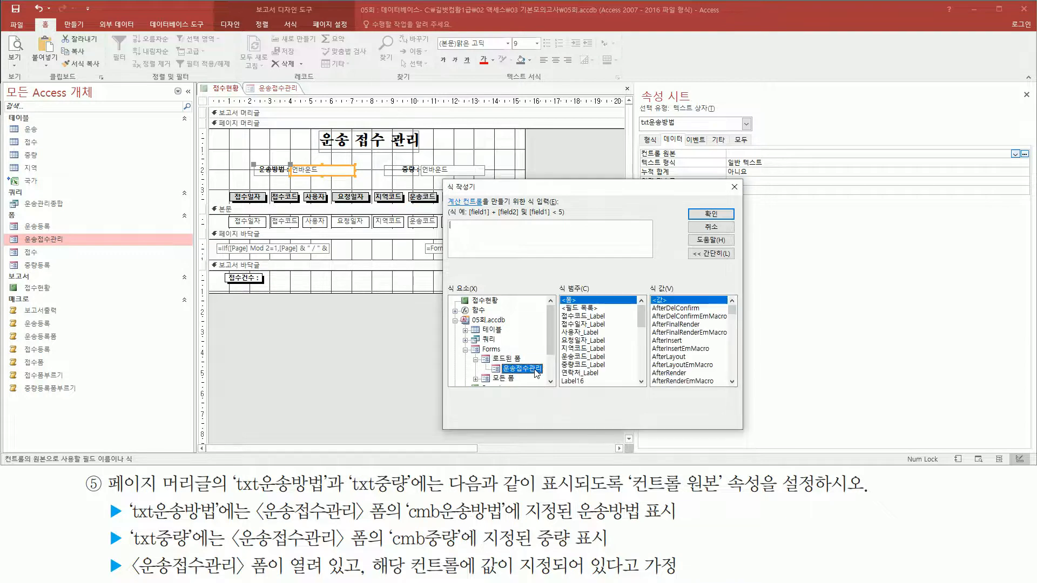
mouse_move(557, 292)
mouse_down()
mouse_move(582, 350)
mouse_move(632, 390)
mouse_up()
drag(501, 363, 547, 374)
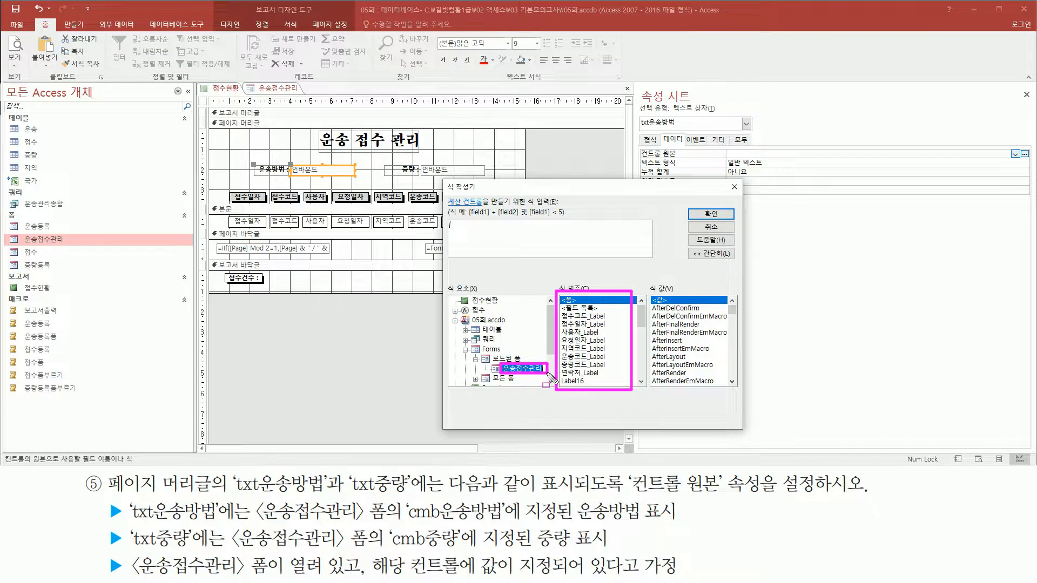
drag(257, 521, 506, 522)
key(Escape)
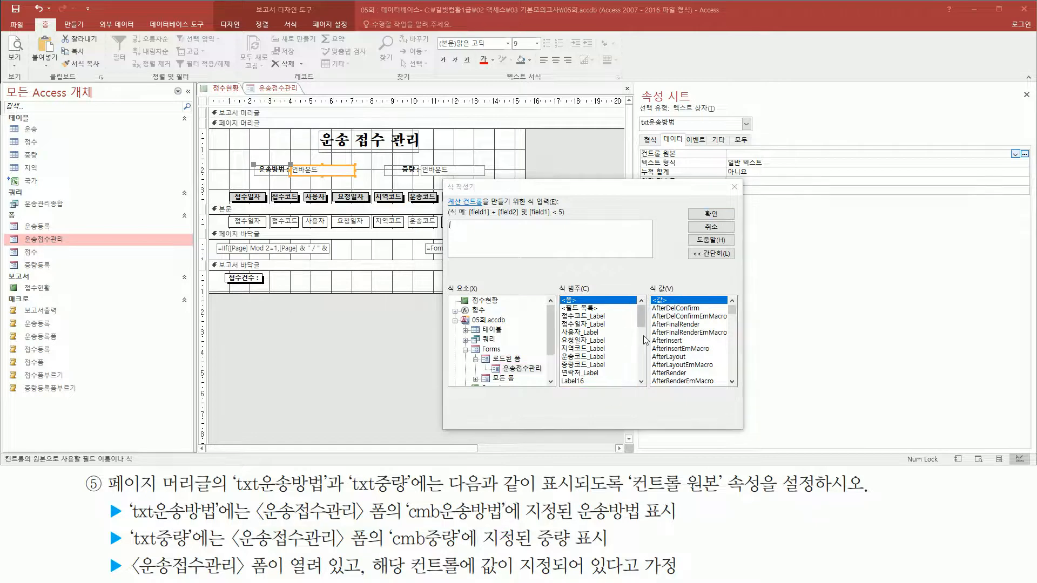
Step: Insert the 운송접수관리 form's cmb운송방법 control into the expression and apply it as the 컨트롤 원본 of txt운송방법
click(641, 337)
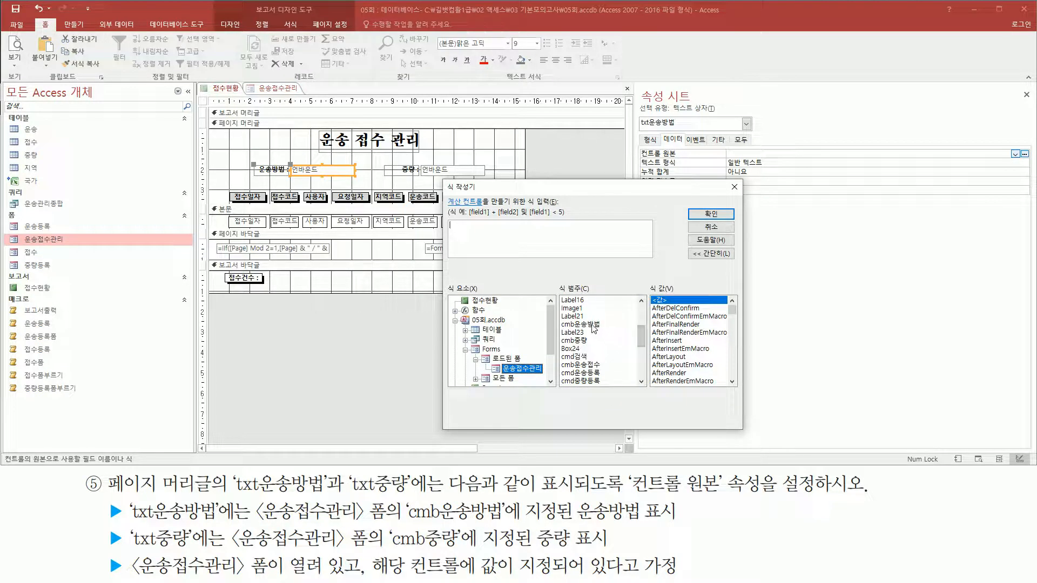
click(594, 325)
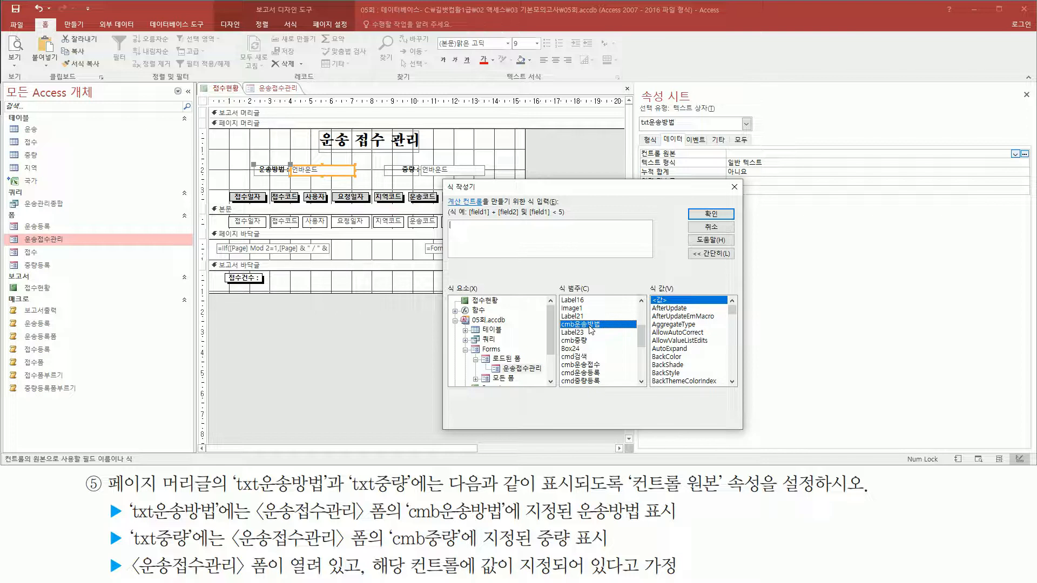
double_click(589, 326)
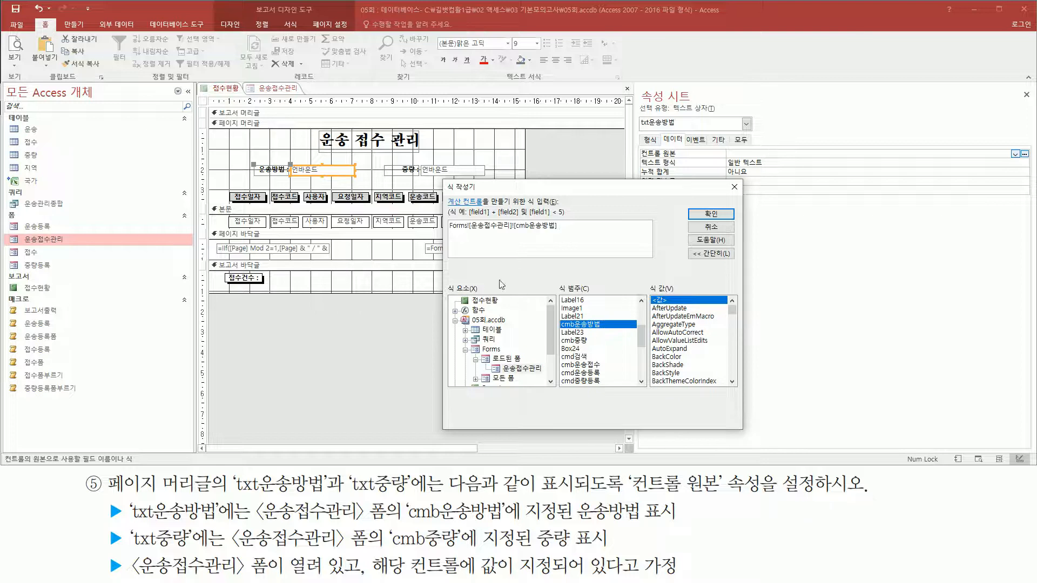
drag(444, 232, 561, 231)
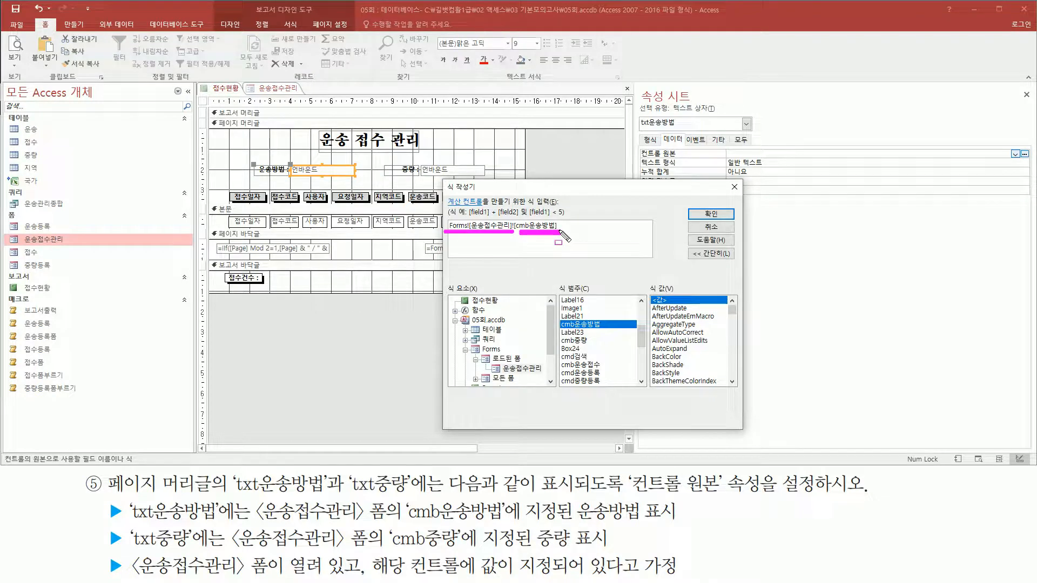
key(Escape)
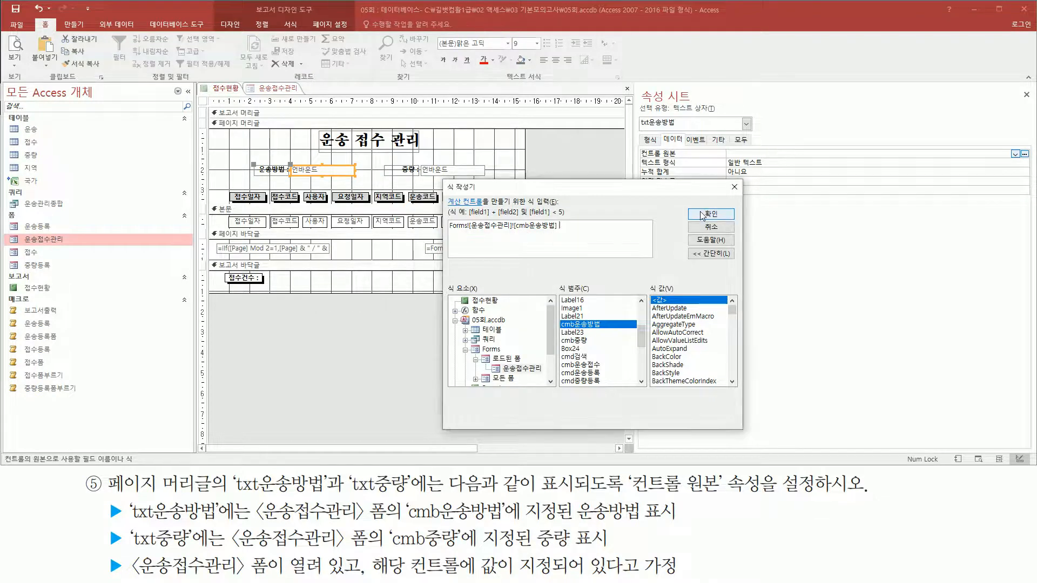
click(702, 216)
key(ctrl+2)
drag(735, 160, 848, 160)
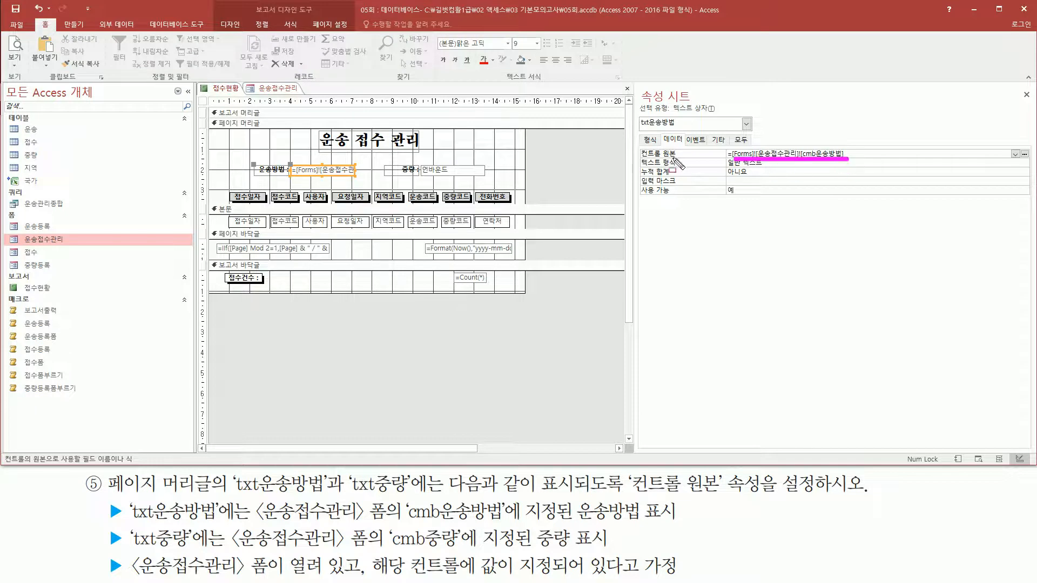
mouse_move(639, 157)
mouse_down()
mouse_move(684, 148)
mouse_move(684, 158)
mouse_up()
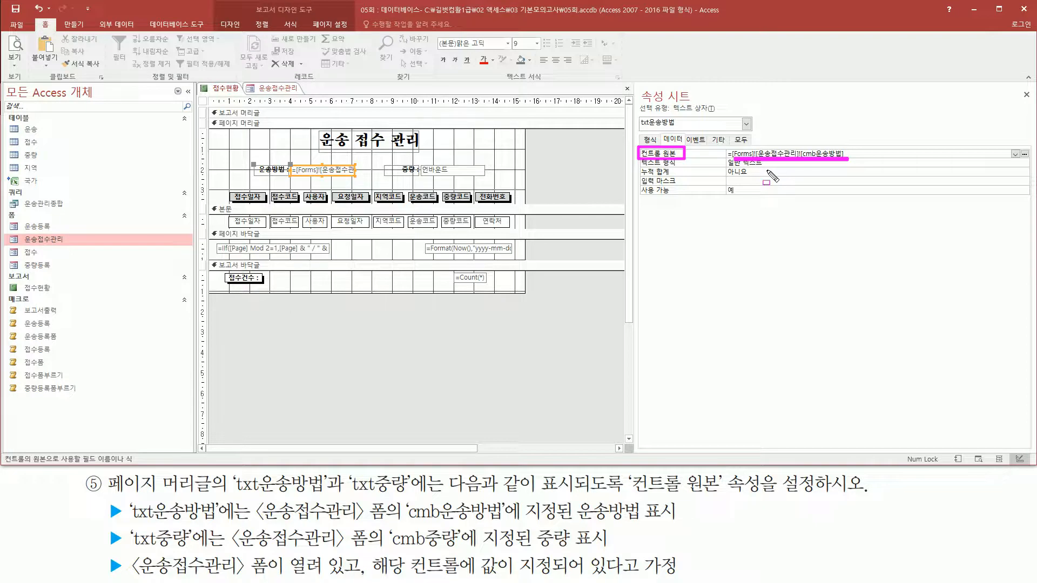
key(e)
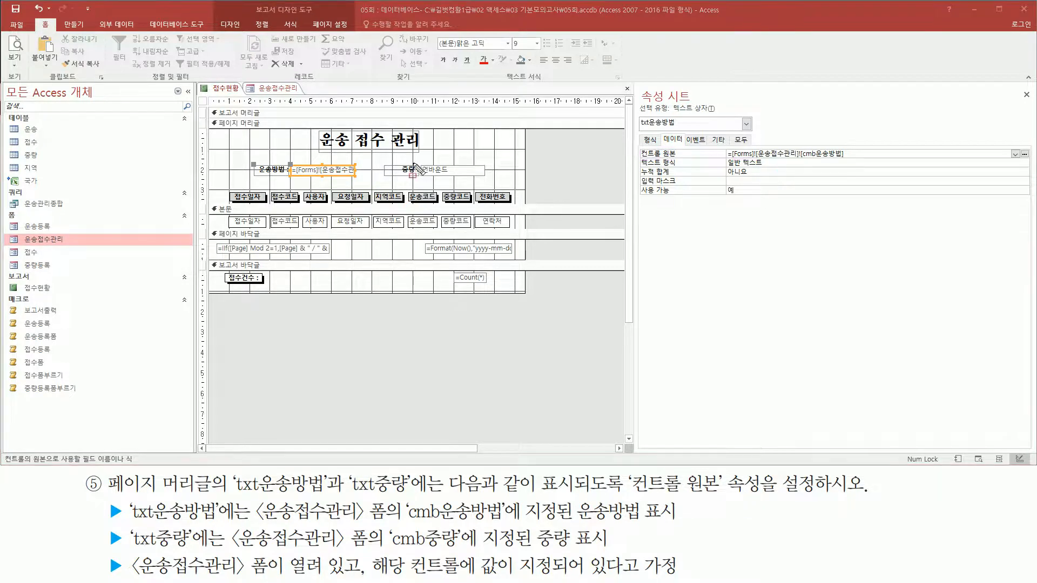
Step: Select the txt중량 text box in the page header and open the Expression Builder for its 컨트롤 원본 property
mouse_move(421, 161)
mouse_down()
mouse_move(464, 178)
mouse_move(492, 175)
mouse_up()
key(Escape)
click(467, 172)
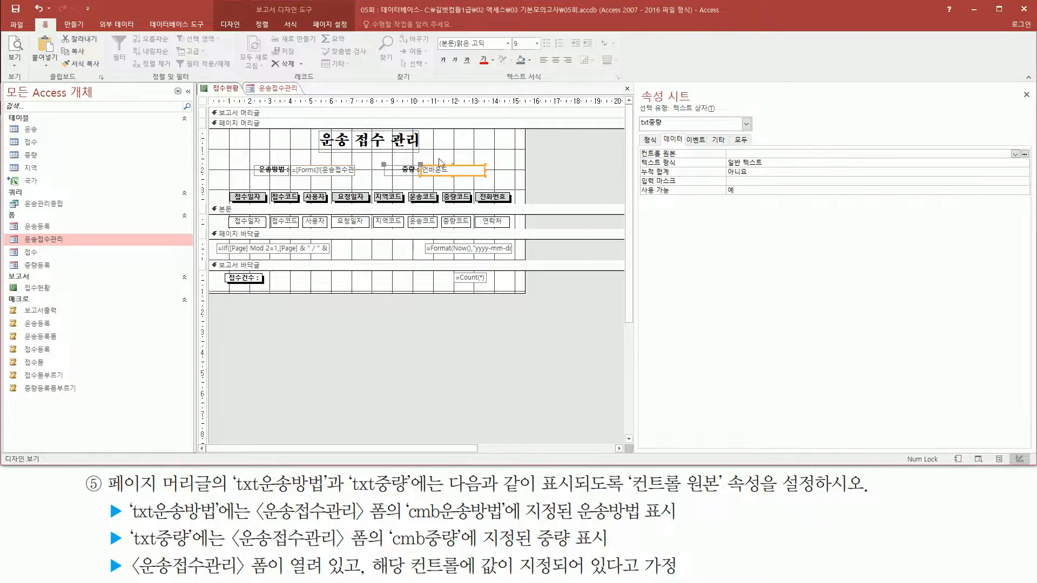
click(744, 154)
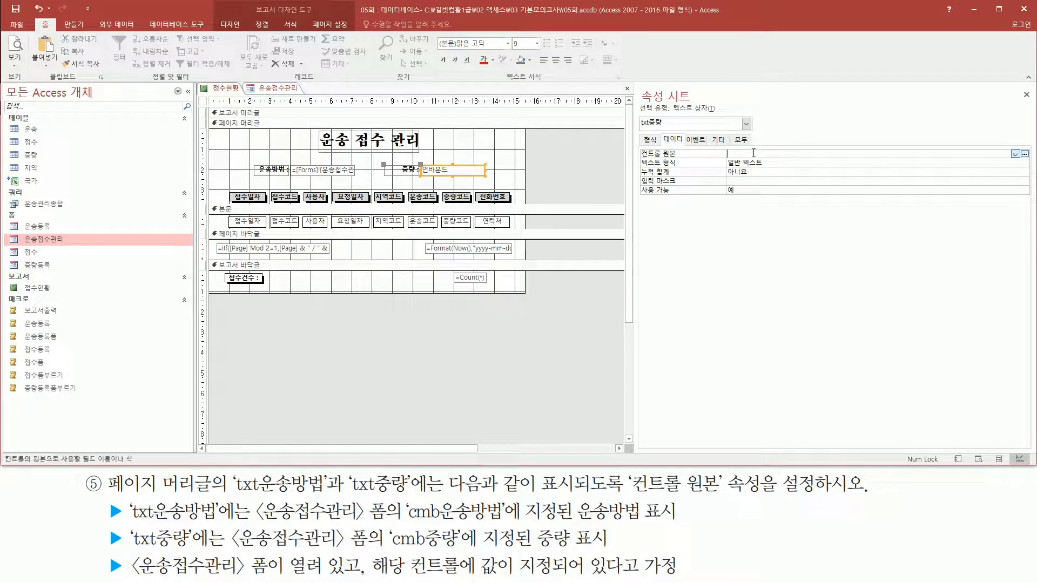
click(1024, 154)
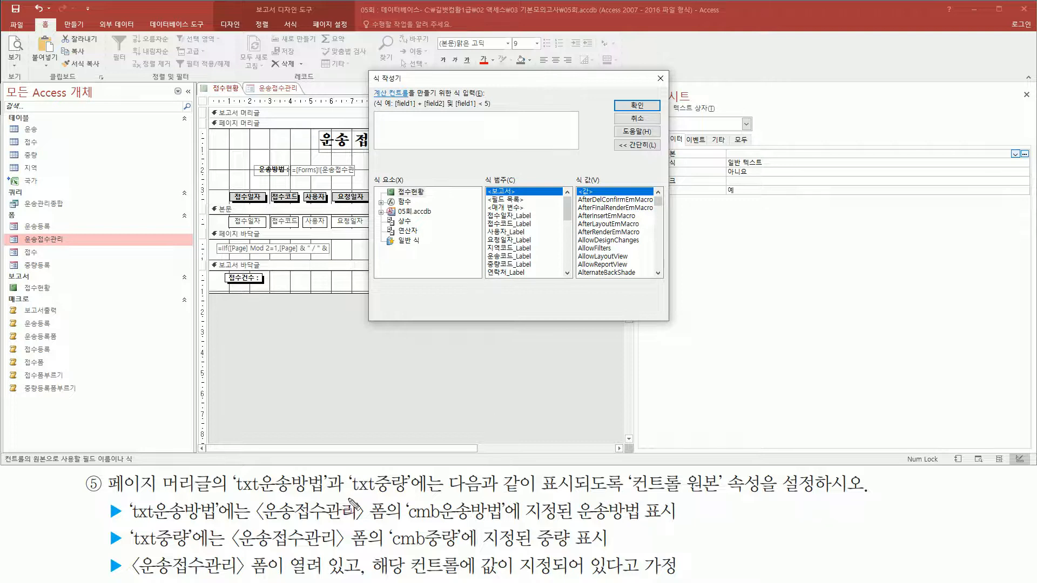
drag(346, 468, 411, 500)
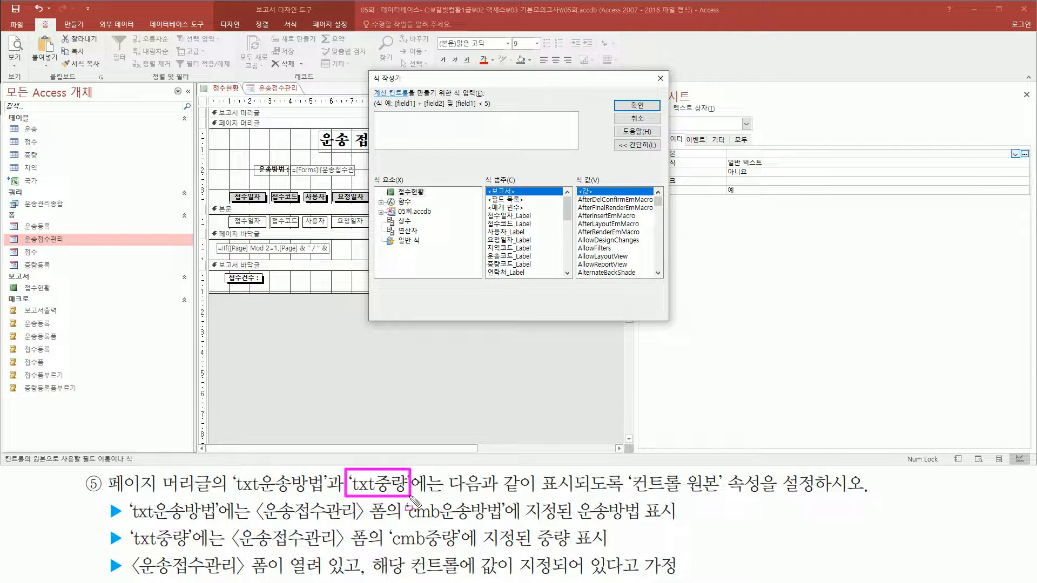
drag(235, 551, 614, 551)
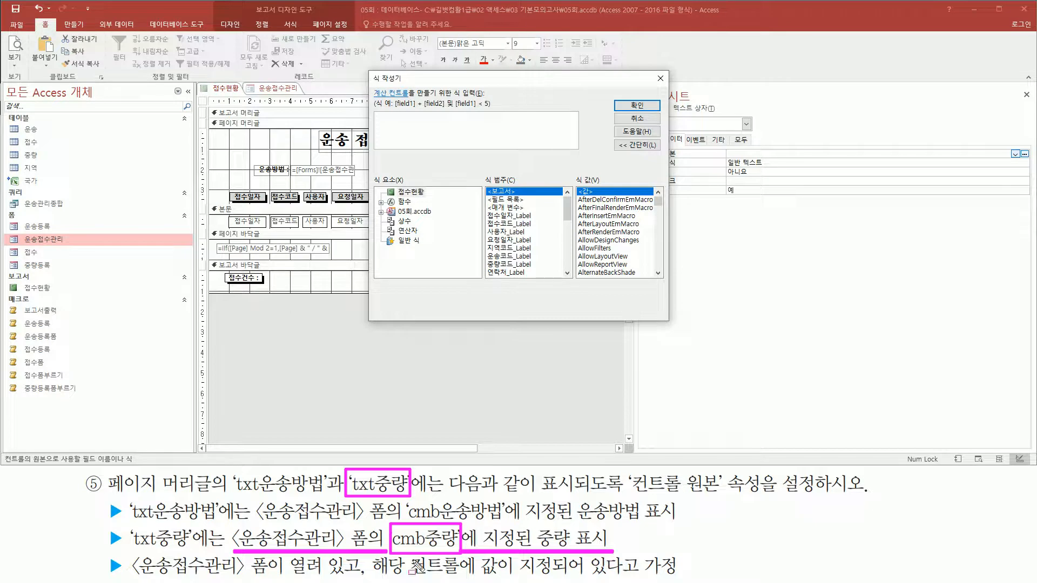
key(Escape)
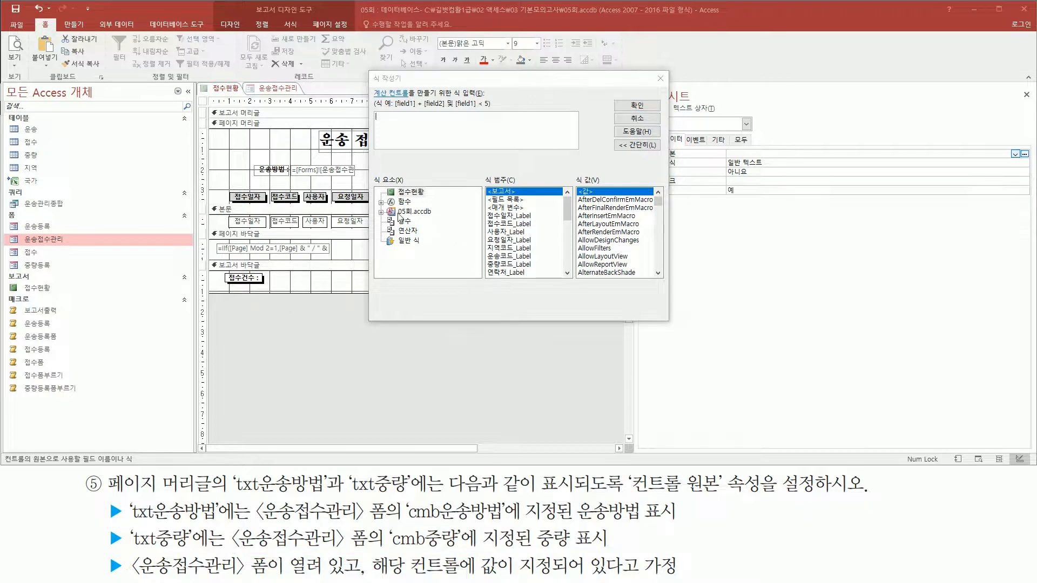
Step: Expand 05회.accdb, Forms and 로드된 폼 among the expression elements and select the 운송접수관리 form
double_click(423, 211)
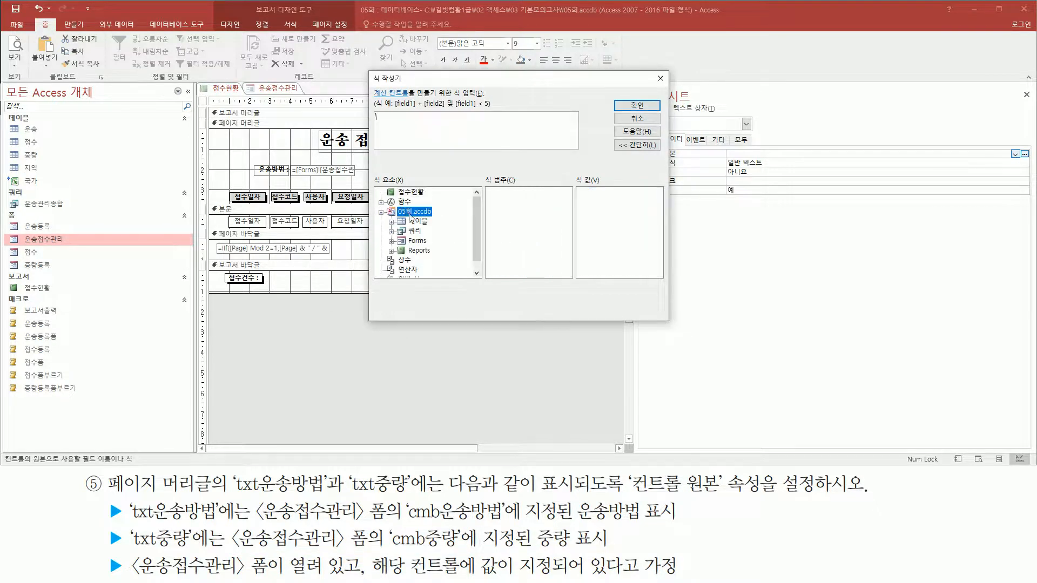
click(416, 241)
double_click(424, 243)
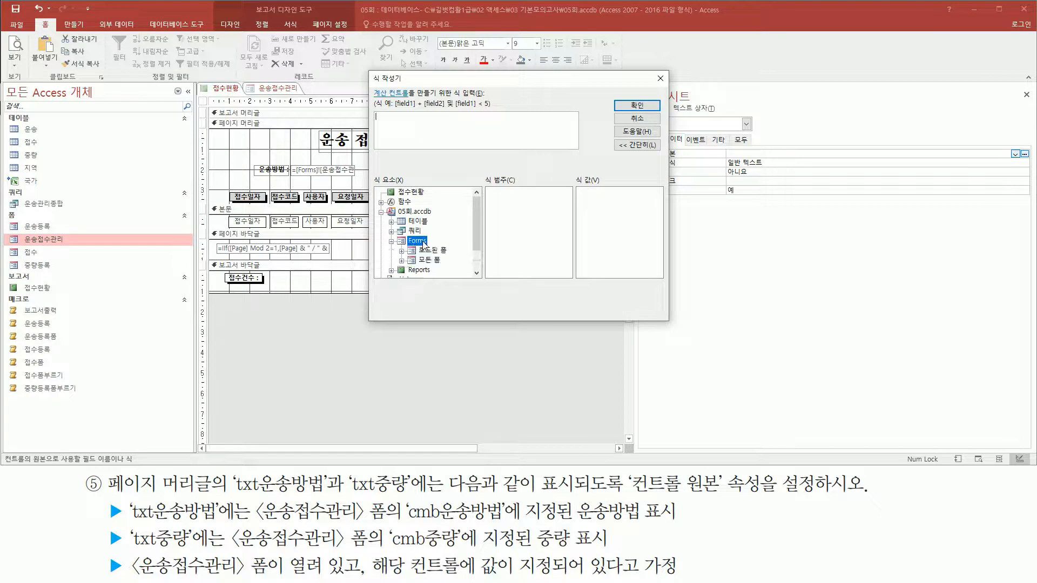
click(440, 252)
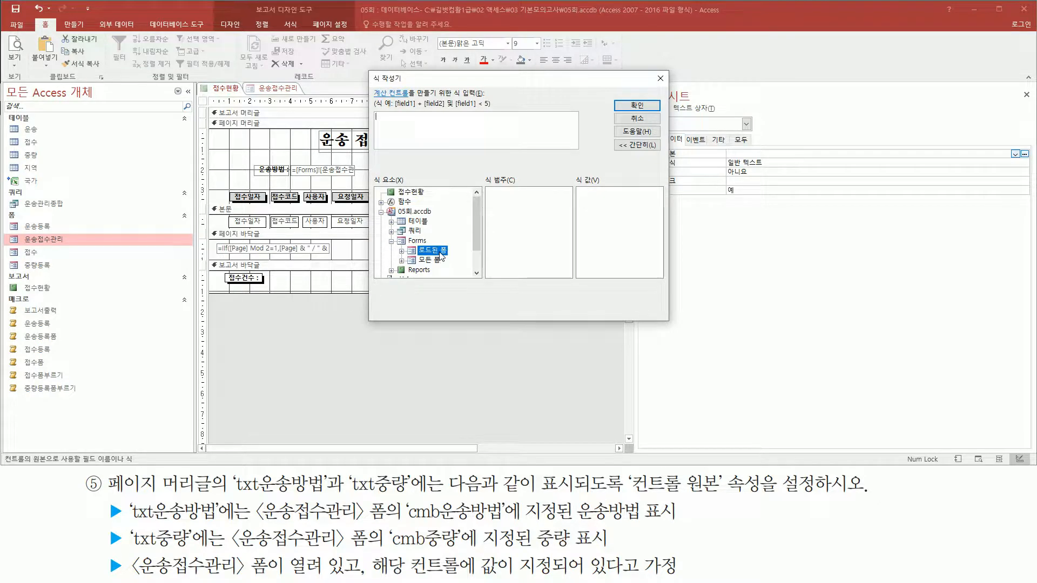
double_click(441, 255)
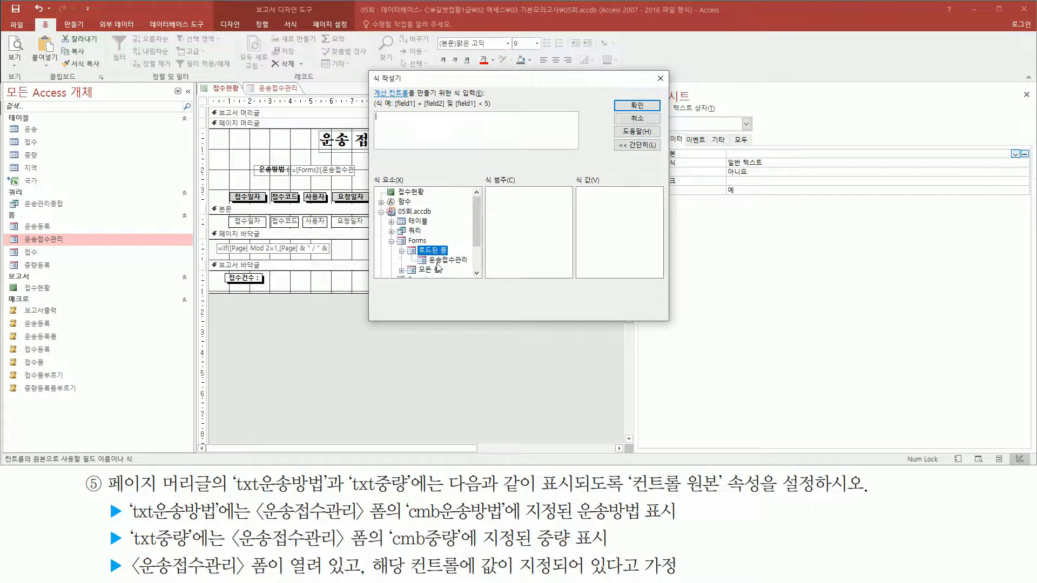
click(444, 260)
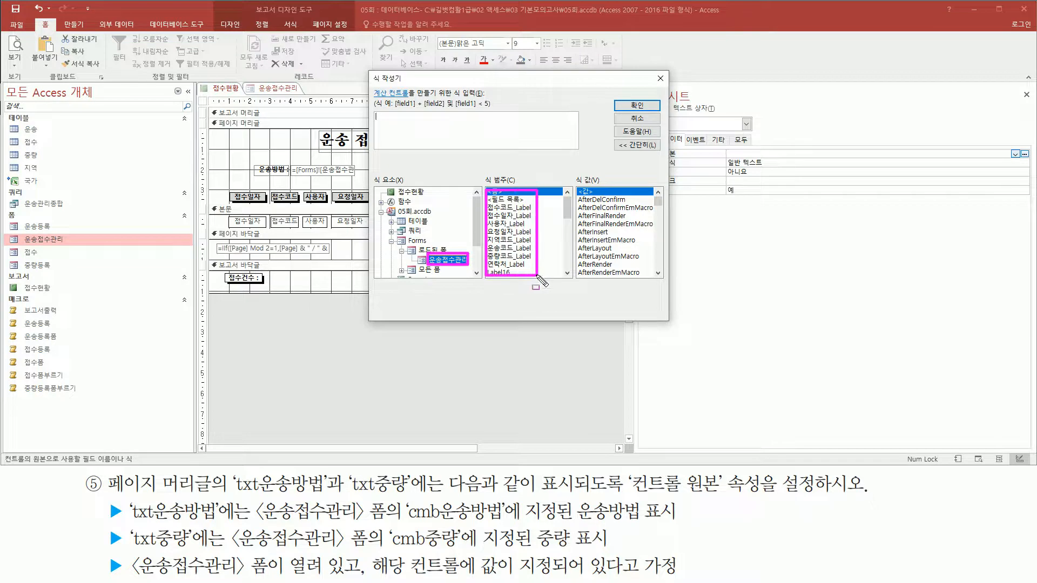
Step: Insert the form's cmb중량 control into the expression and apply it as the 컨트롤 원본 of txt중량
click(567, 249)
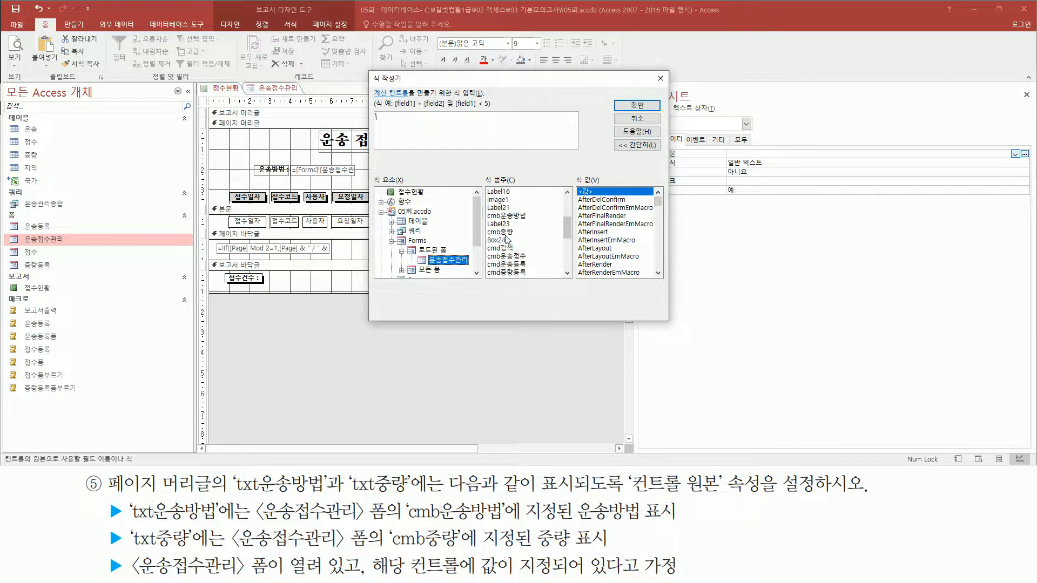
click(500, 232)
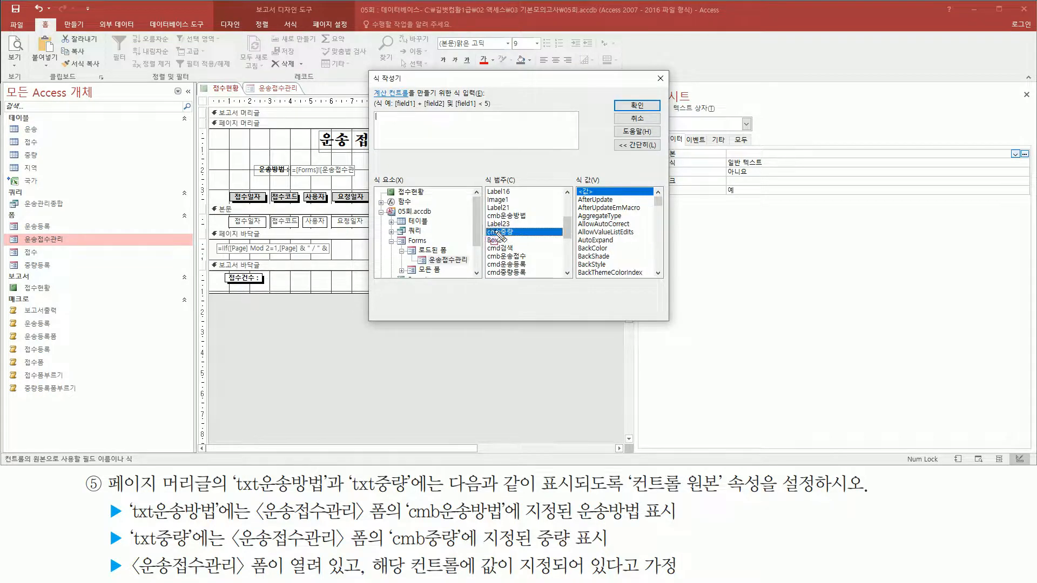
double_click(515, 234)
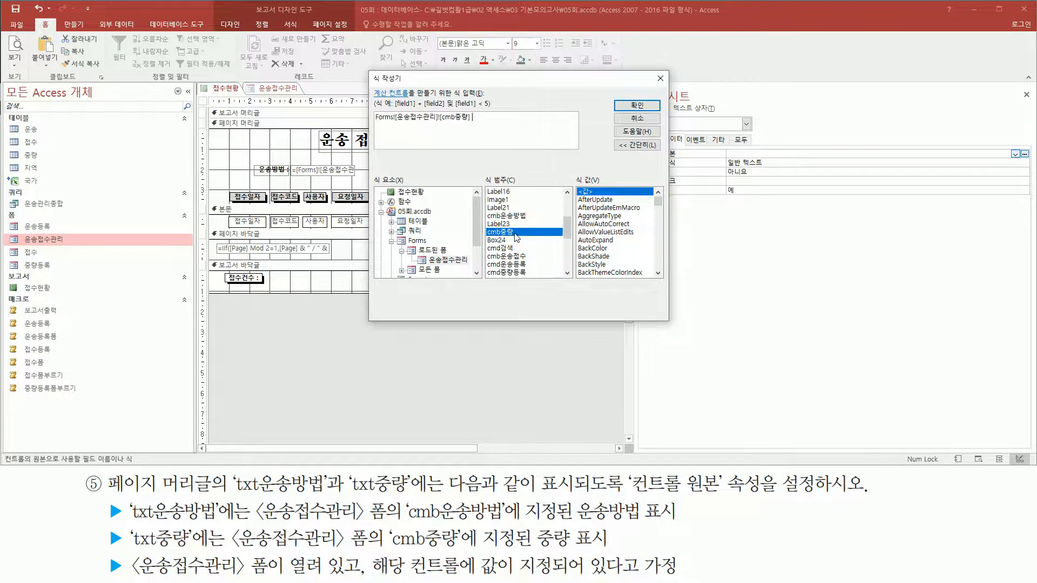
mouse_move(377, 125)
mouse_down()
mouse_move(471, 124)
mouse_move(456, 125)
mouse_up()
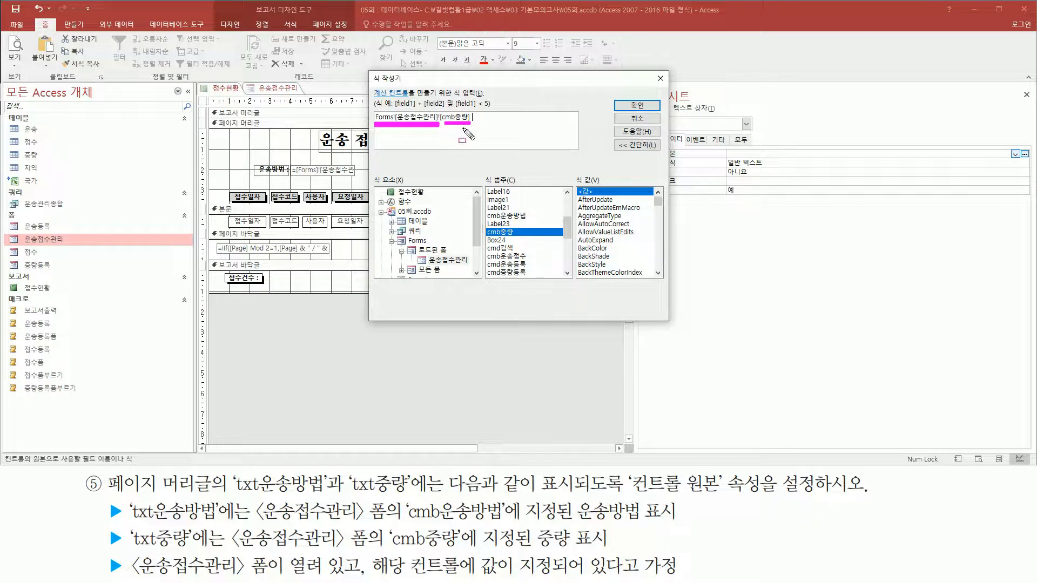
drag(619, 93, 654, 112)
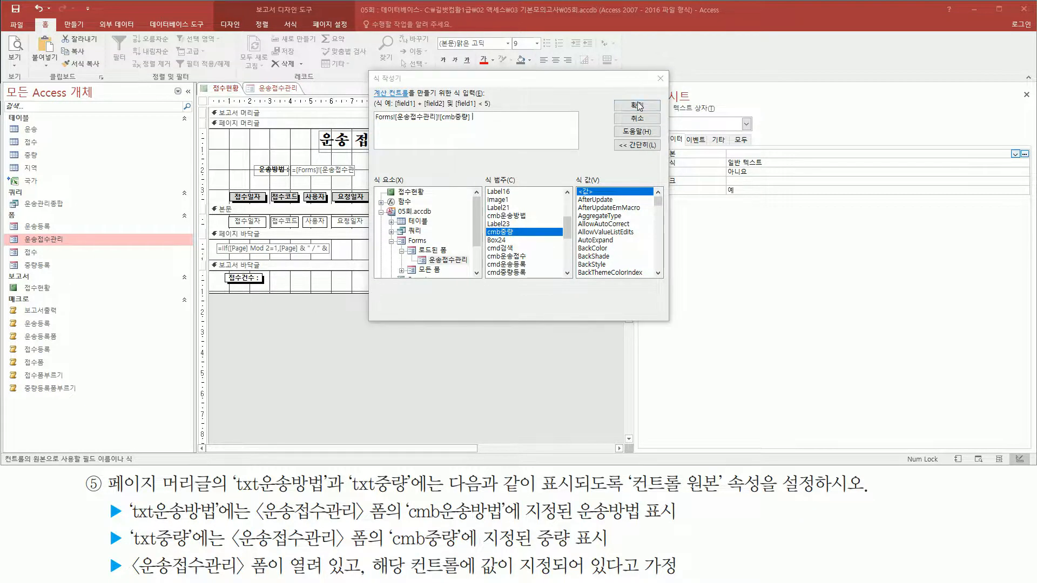
click(637, 105)
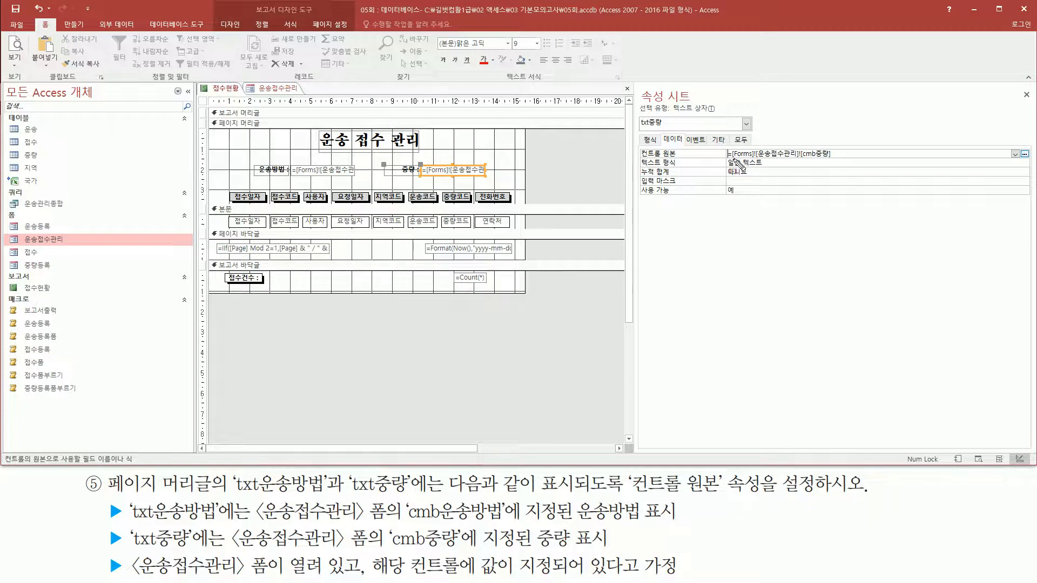
drag(730, 160, 842, 162)
click(802, 143)
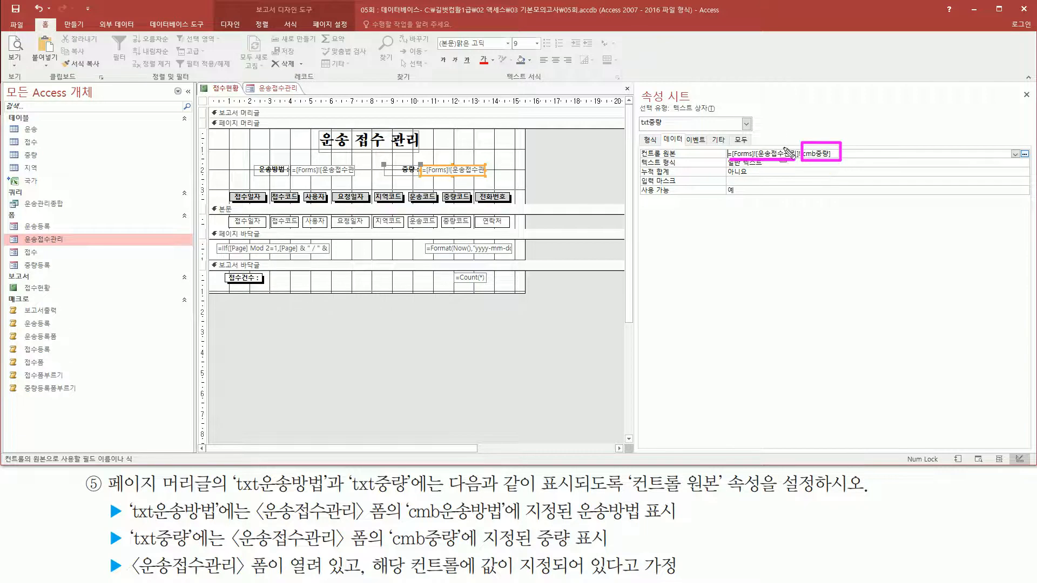
key(Escape)
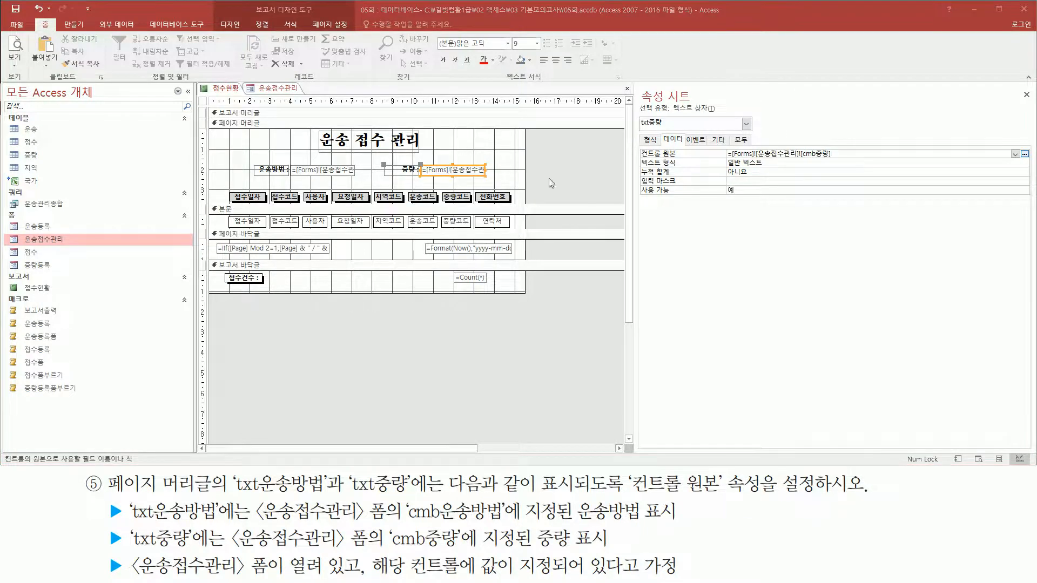
Step: Show the 접수현황 report in print preview and check the 운송방법 and 중량 values in the page header
click(516, 176)
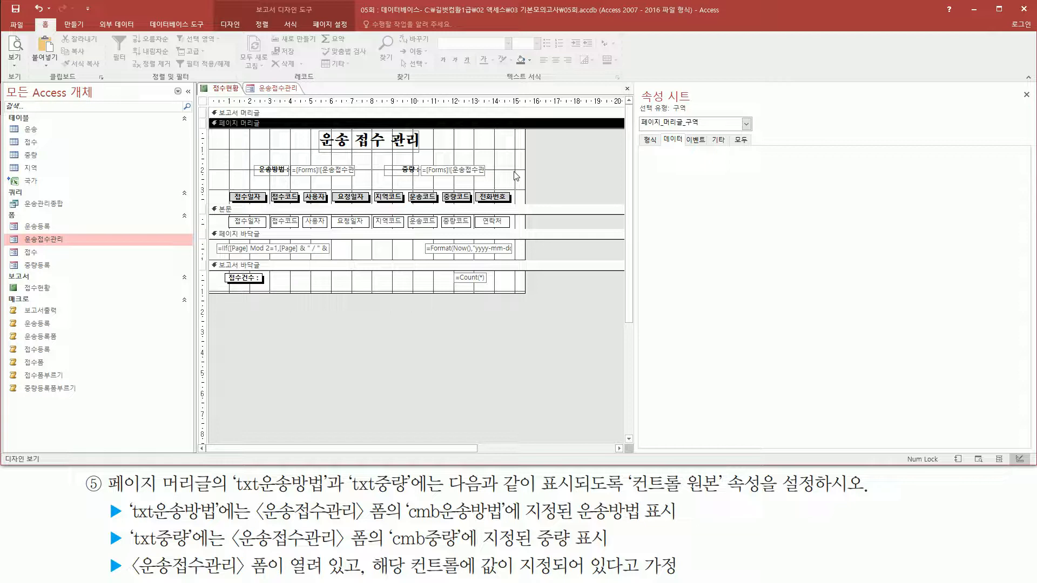
right_click(555, 153)
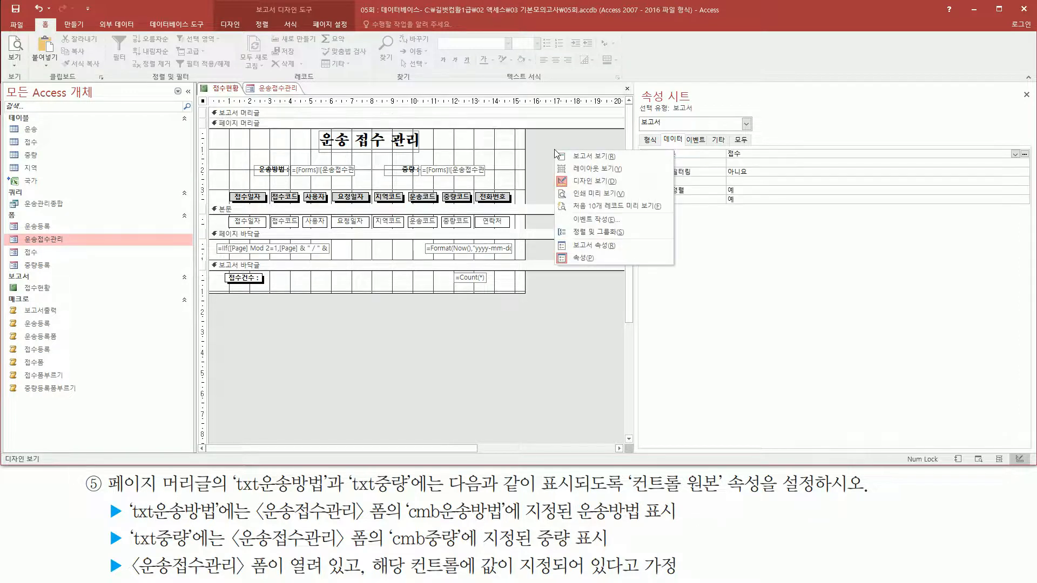
click(579, 194)
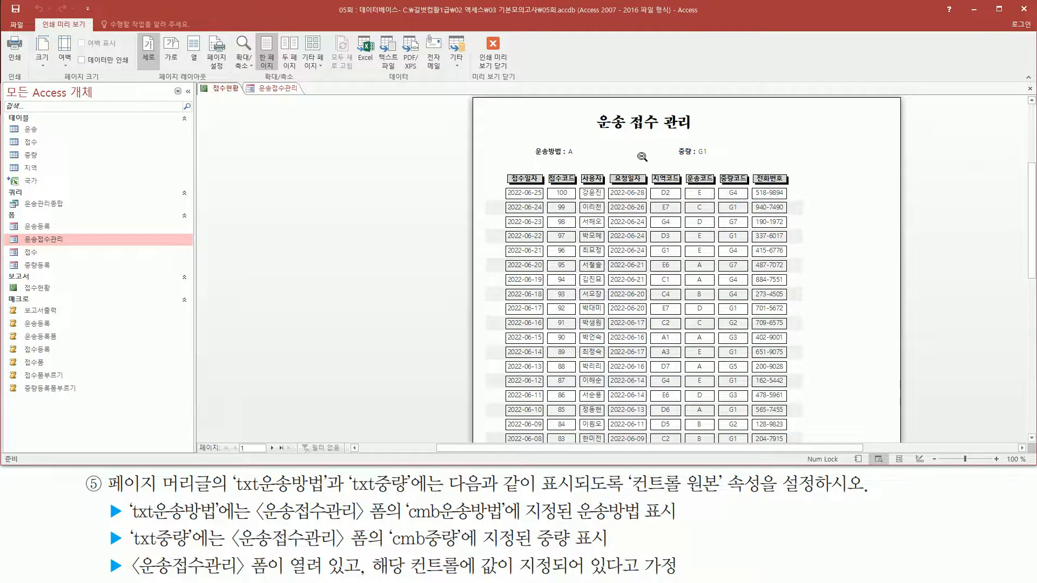
key(ctrl+2)
drag(566, 158, 577, 158)
drag(699, 157, 712, 158)
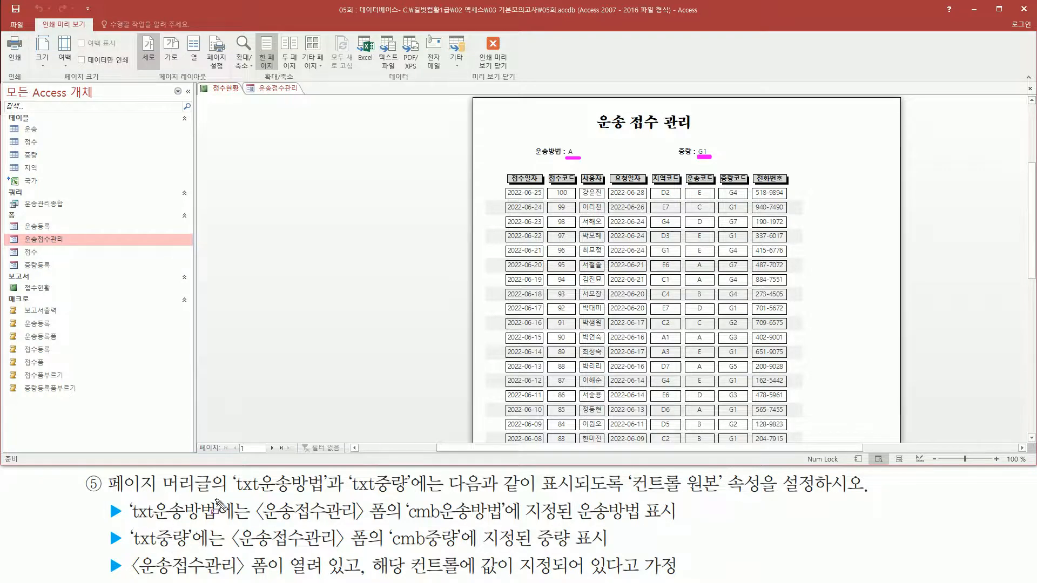
Step: Compare the previewed page header with the required cmb운송방법 and cmb중량 sources for txt운송방법 and txt중량
mouse_move(242, 497)
mouse_down()
mouse_move(262, 555)
mouse_move(379, 554)
mouse_move(503, 523)
mouse_up()
drag(393, 549, 458, 549)
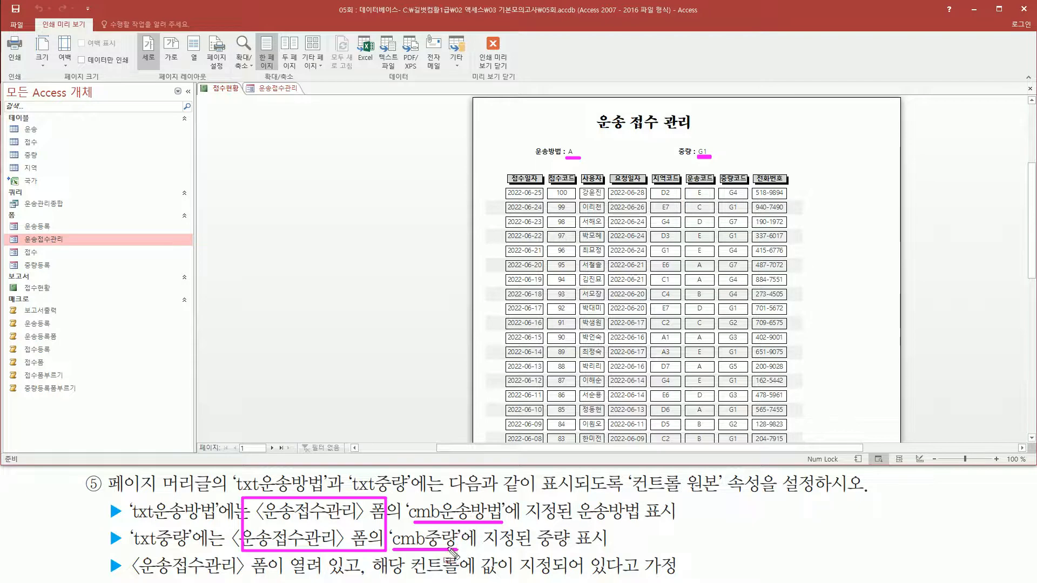
mouse_move(574, 498)
mouse_down()
mouse_move(603, 523)
mouse_move(681, 523)
mouse_up()
drag(127, 521, 220, 522)
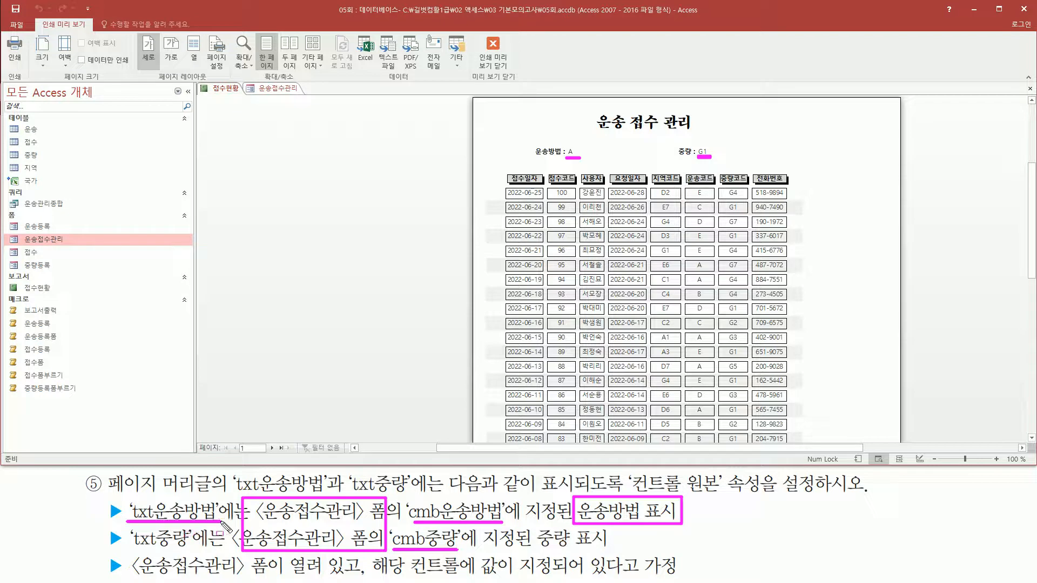
drag(393, 550, 456, 549)
mouse_move(533, 526)
mouse_down()
mouse_move(556, 548)
mouse_move(606, 564)
mouse_move(614, 550)
mouse_up()
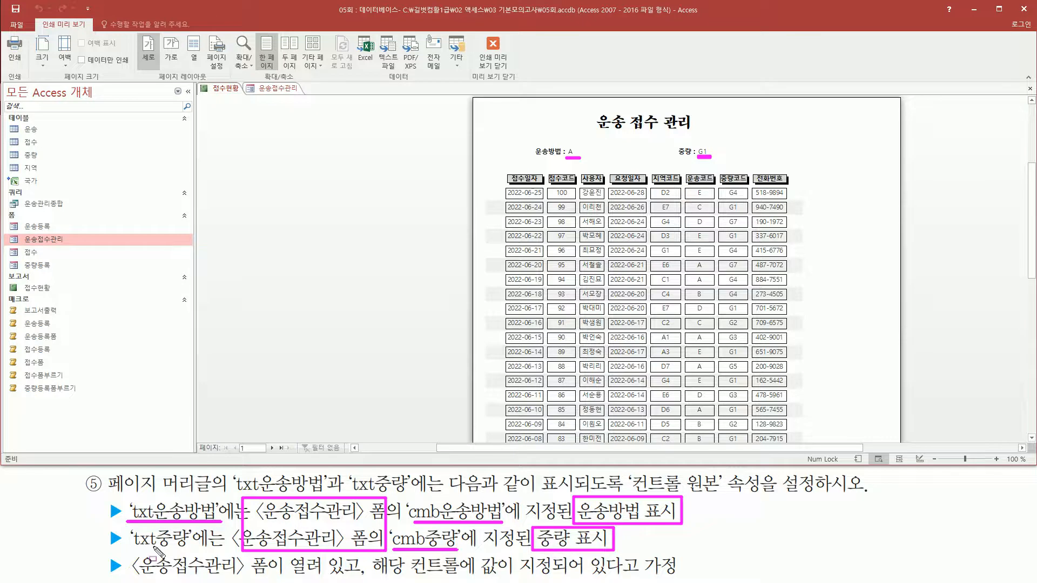
drag(125, 548, 193, 549)
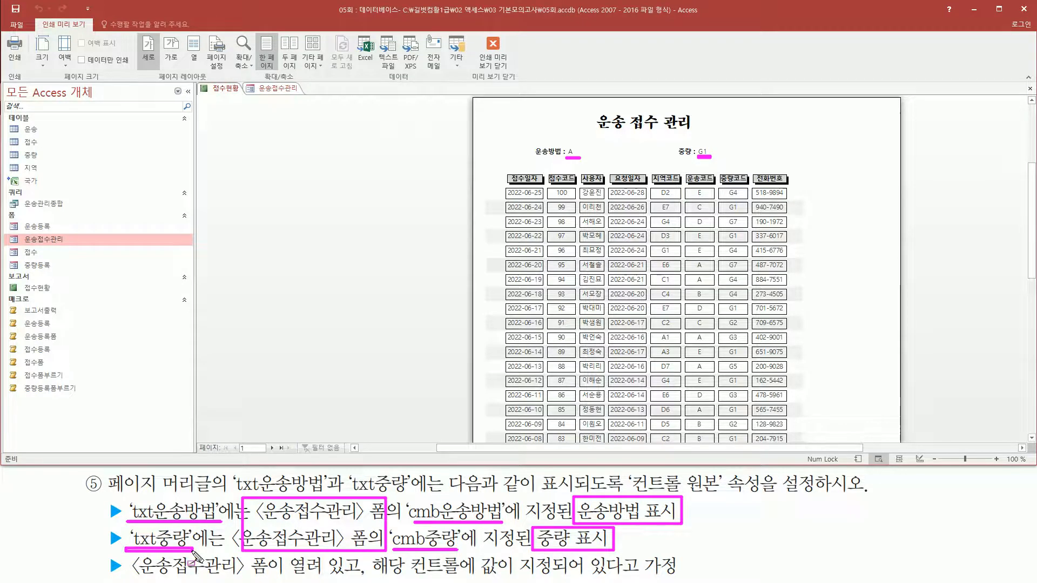
Step: Check the 운송방법 and 중량 entries in the page header of the previewed 접수현황 report
mouse_move(527, 140)
mouse_down()
mouse_move(586, 175)
mouse_move(593, 165)
mouse_up()
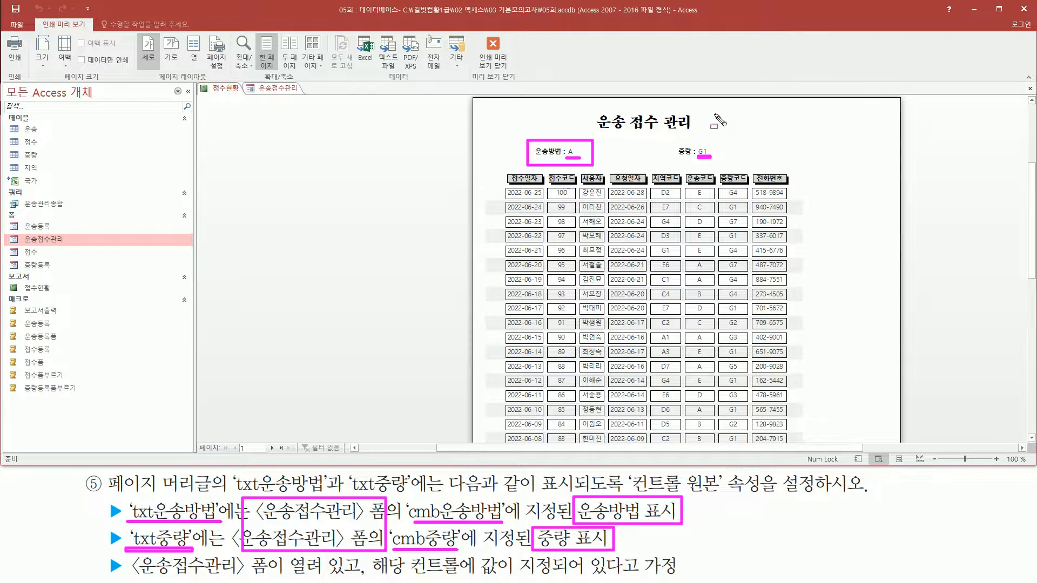
mouse_move(675, 140)
mouse_down()
mouse_move(697, 162)
mouse_move(726, 166)
mouse_up()
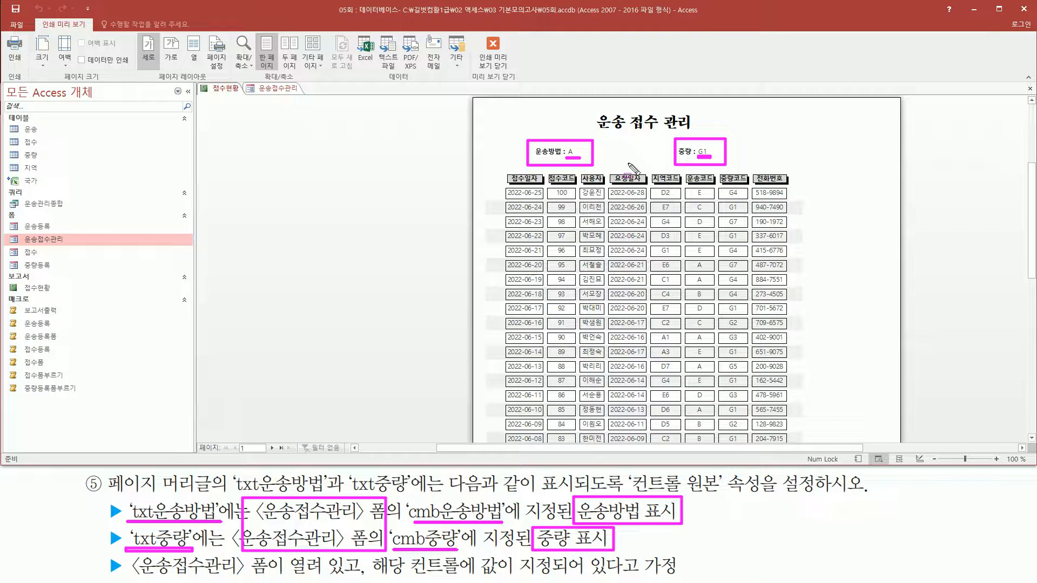
key(Escape)
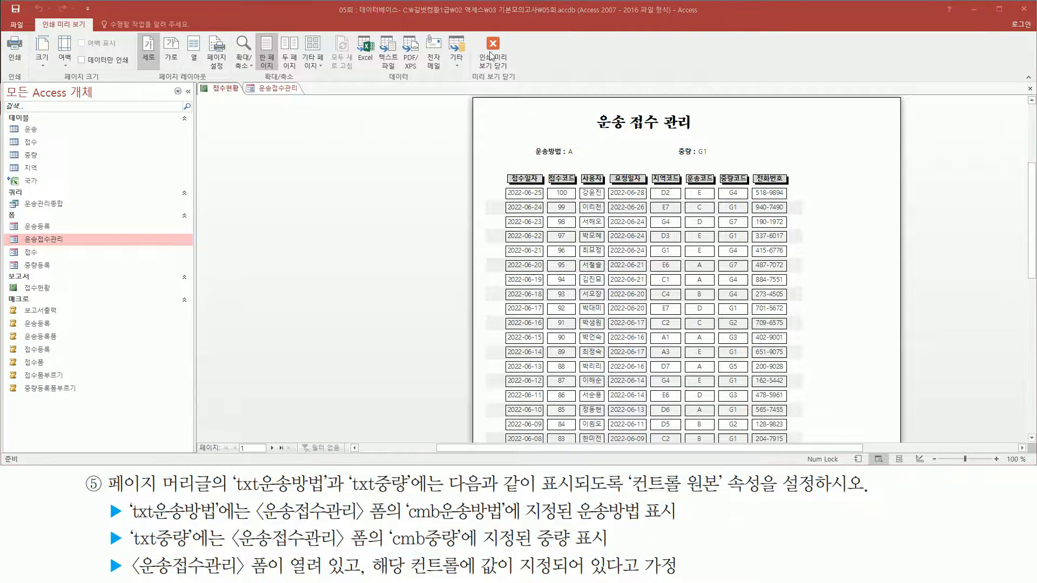
Step: Show the 운송접수관리 form in design view and examine the 행 원본 and 바운드 열 properties of cmb운송방법
click(282, 89)
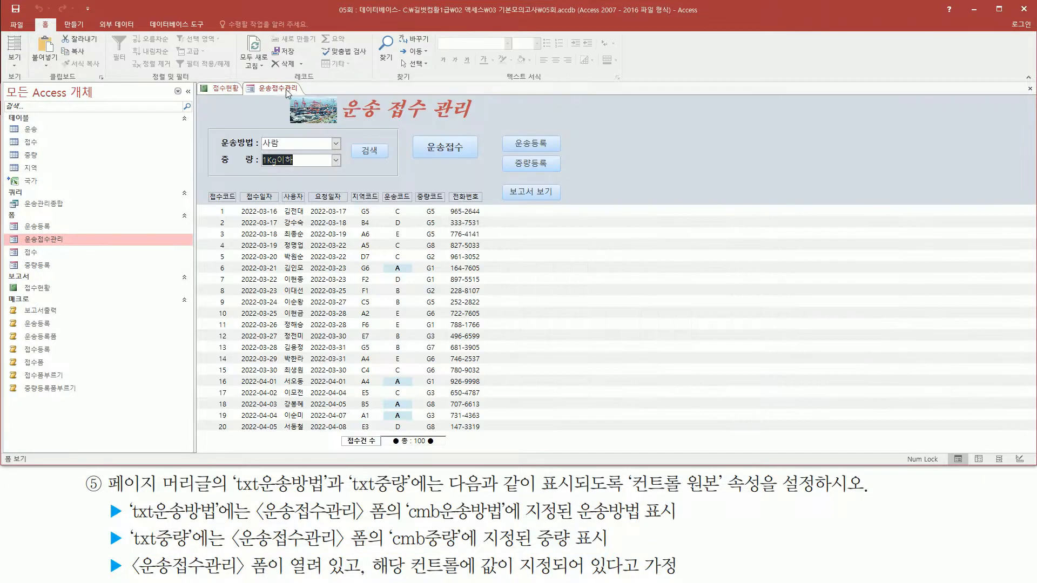
right_click(289, 92)
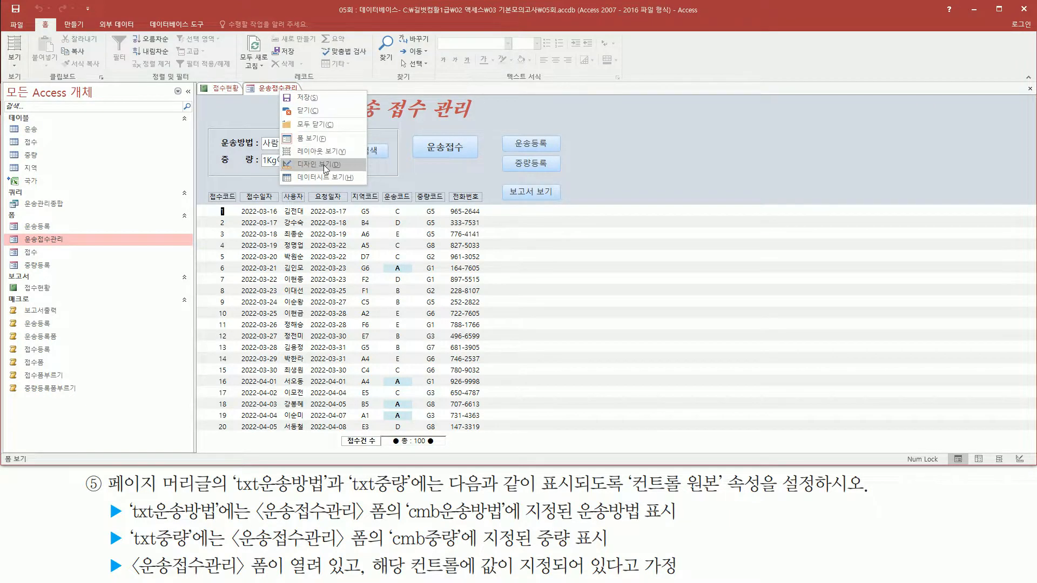
click(323, 164)
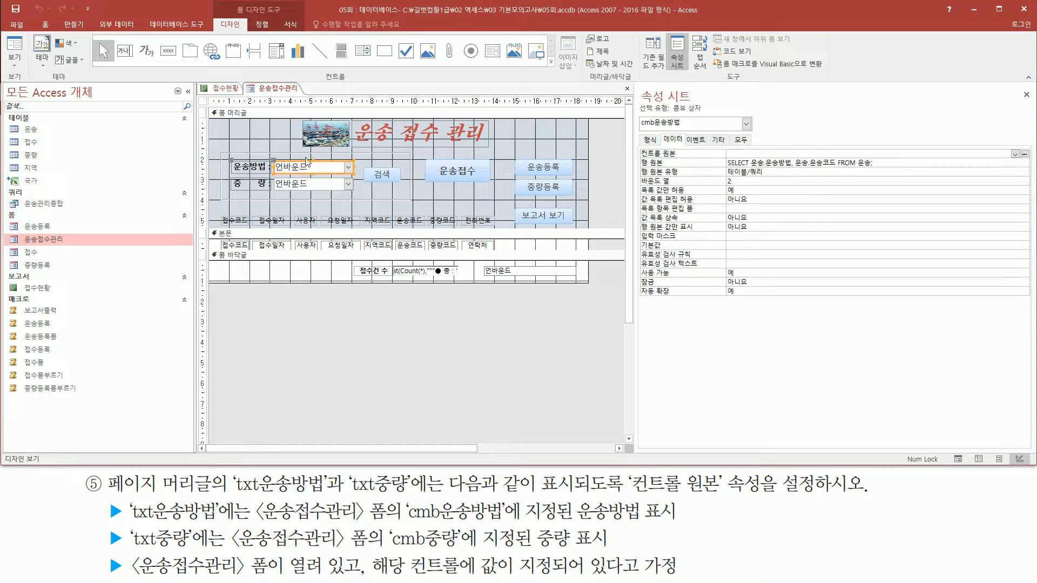
drag(663, 130, 683, 144)
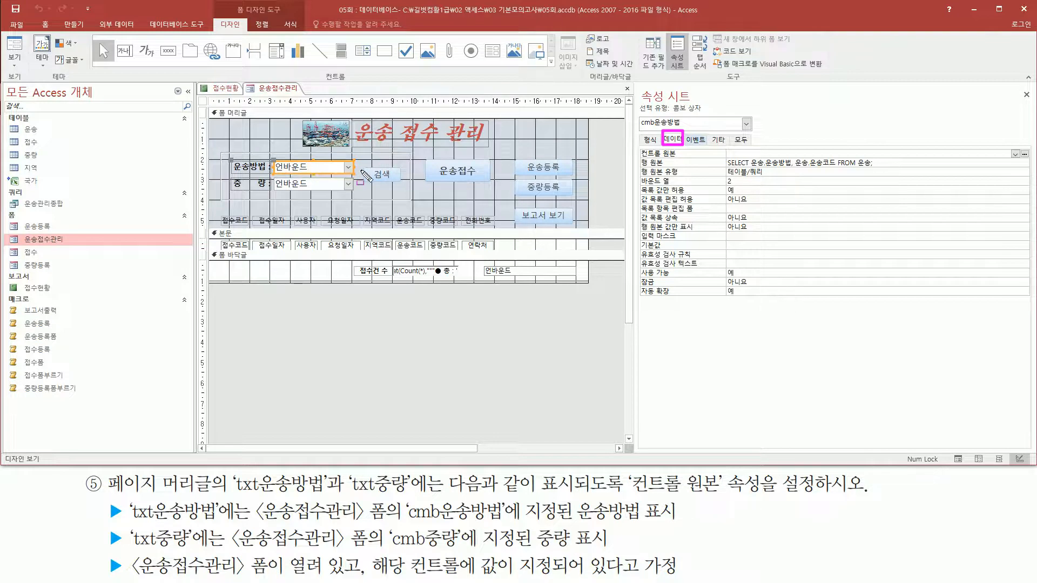
mouse_move(722, 155)
mouse_down()
mouse_move(802, 170)
mouse_move(882, 169)
mouse_up()
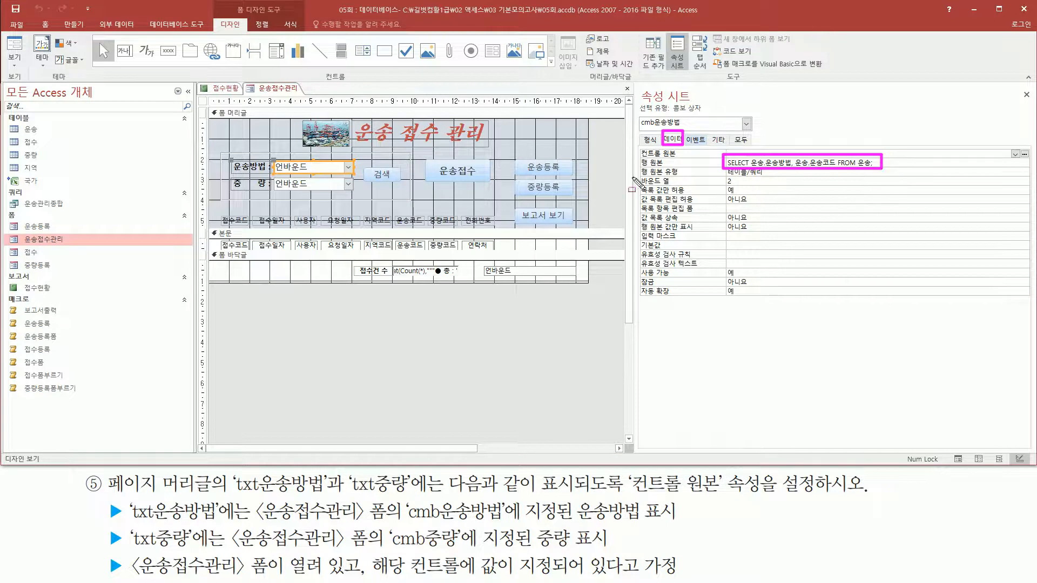
drag(635, 176, 740, 186)
key(Escape)
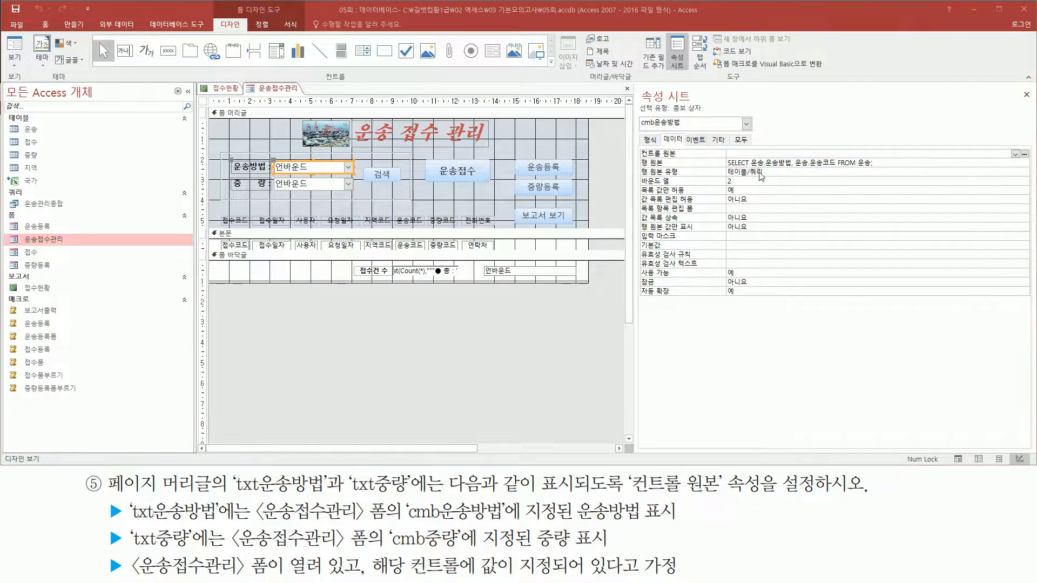
Step: Read the column order in cmb운송방법's 행 원본 query and match it with 바운드 열 to determine what txt운송방법 receives
click(881, 162)
drag(881, 162, 618, 163)
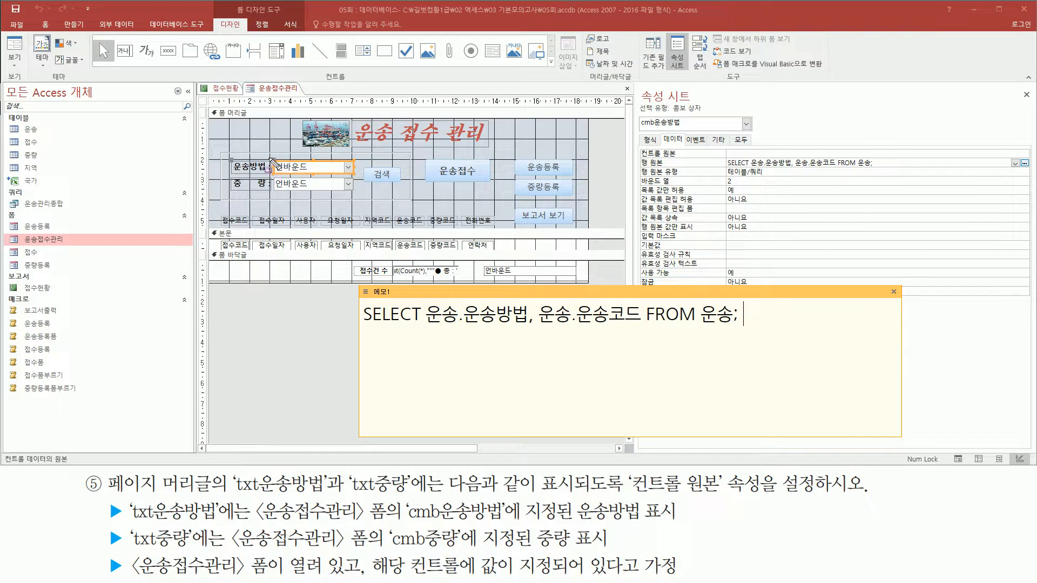
drag(270, 158, 357, 177)
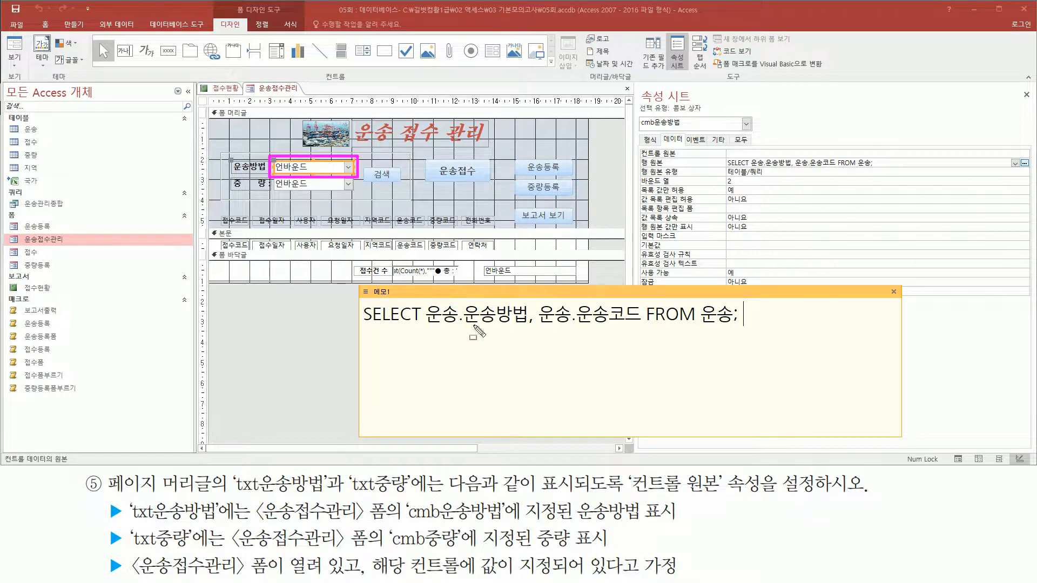
mouse_move(357, 351)
mouse_down()
mouse_move(672, 353)
mouse_move(759, 342)
mouse_move(757, 297)
mouse_up()
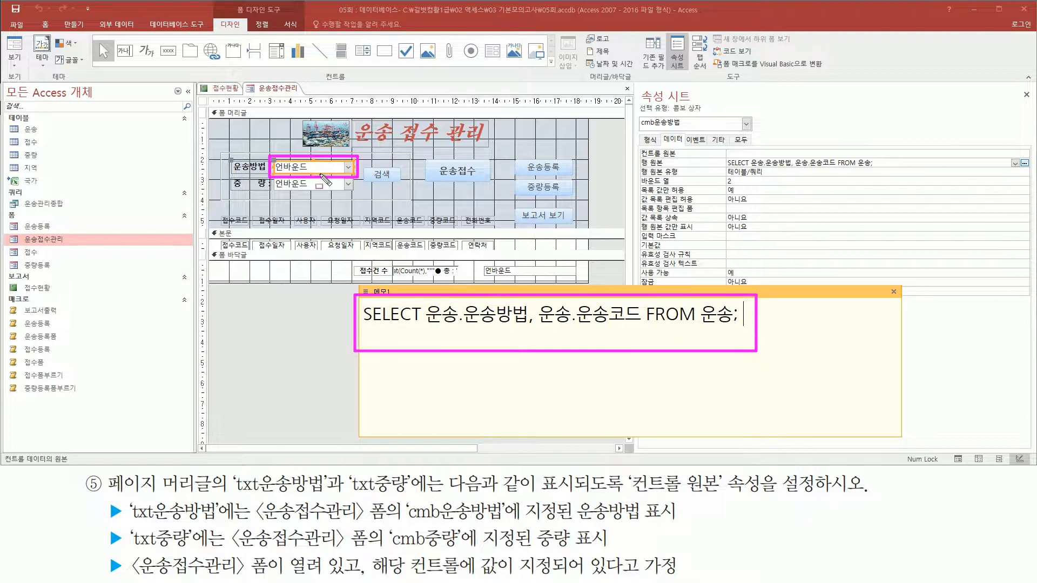
drag(426, 326, 526, 328)
drag(540, 327, 642, 327)
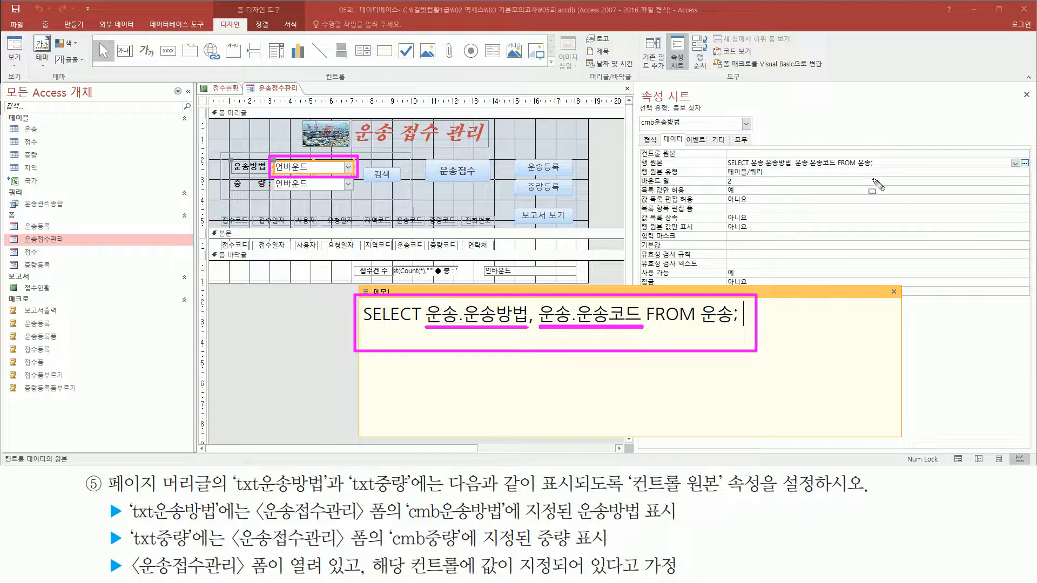
drag(753, 191, 754, 188)
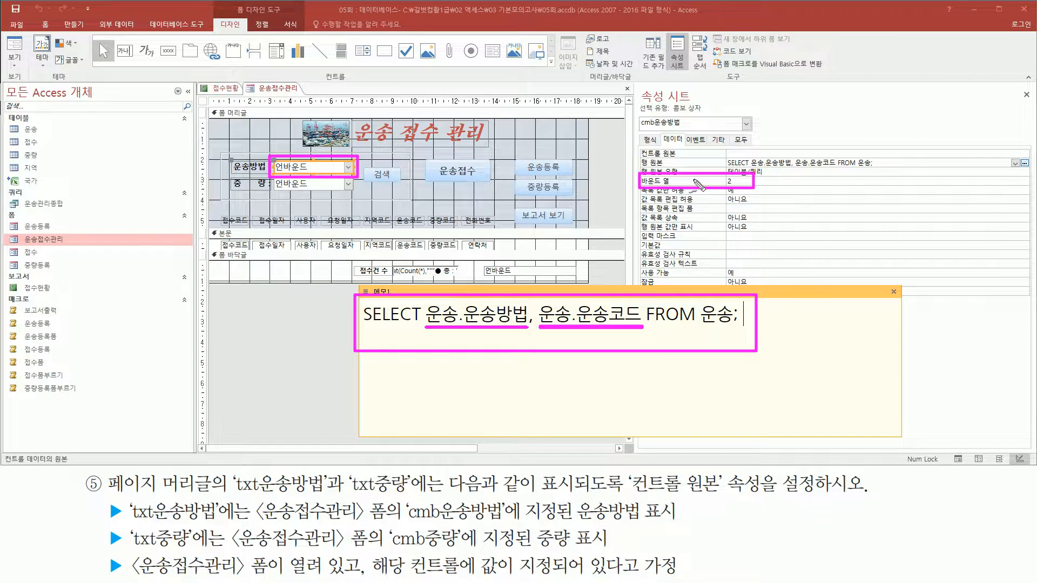
drag(484, 278, 478, 304)
mouse_move(581, 283)
mouse_down()
mouse_move(593, 287)
mouse_move(576, 302)
mouse_move(609, 300)
mouse_up()
mouse_move(590, 337)
mouse_down()
mouse_move(582, 349)
mouse_move(599, 341)
mouse_move(594, 381)
mouse_up()
mouse_move(128, 497)
mouse_down()
mouse_move(294, 540)
mouse_move(225, 525)
mouse_move(507, 524)
mouse_up()
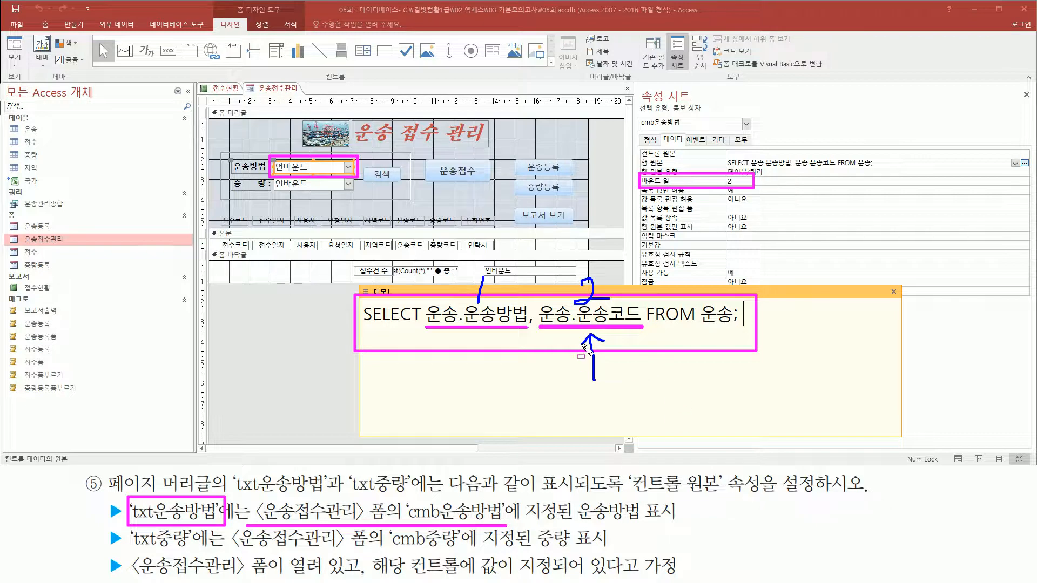
mouse_move(575, 496)
mouse_down()
mouse_move(586, 529)
mouse_move(687, 528)
mouse_up()
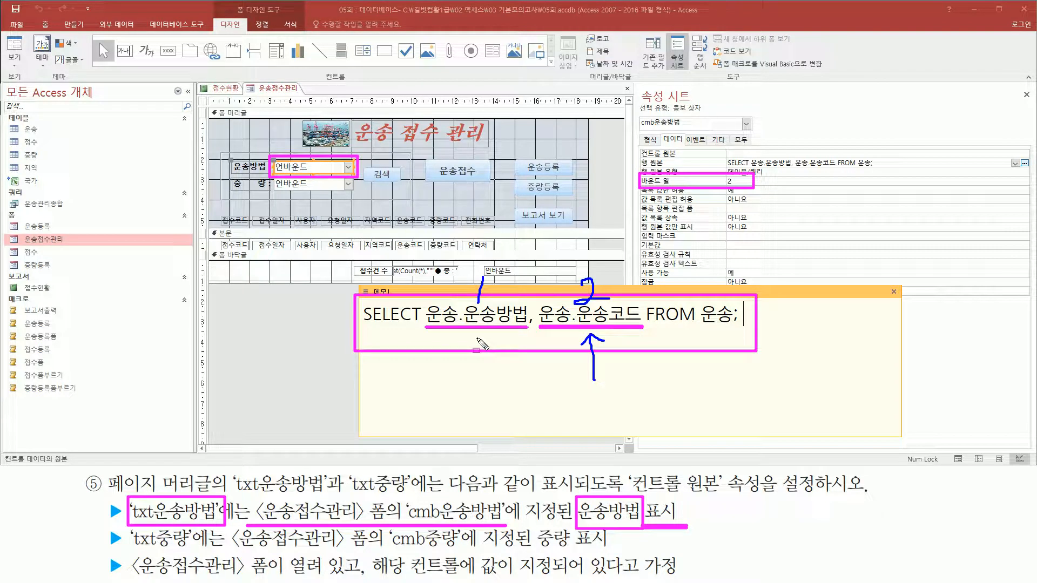
key(Escape)
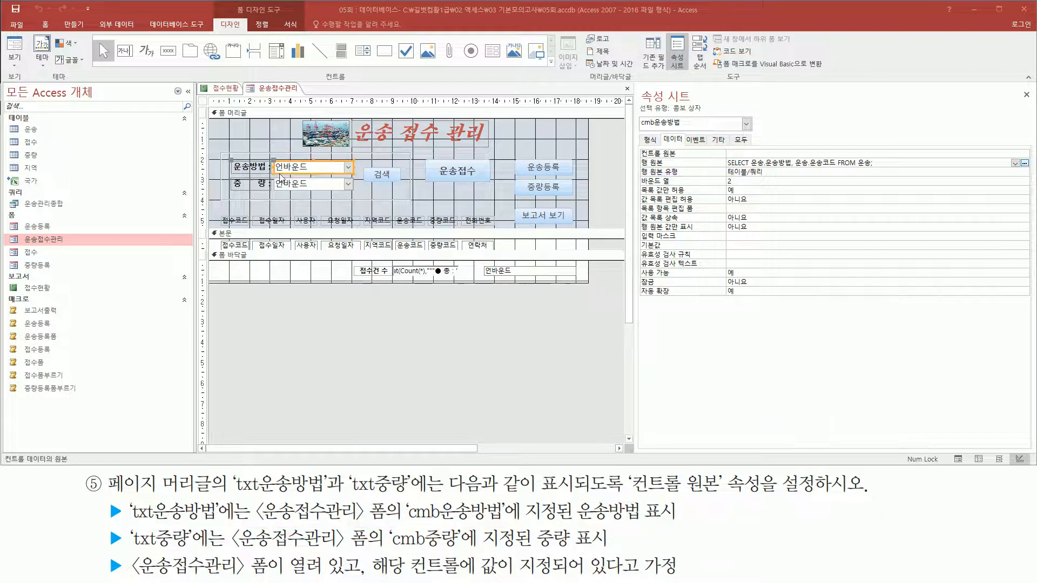
Step: Select the cmb중량 combo box and examine its 행 원본 query and 바운드 열 property
click(285, 184)
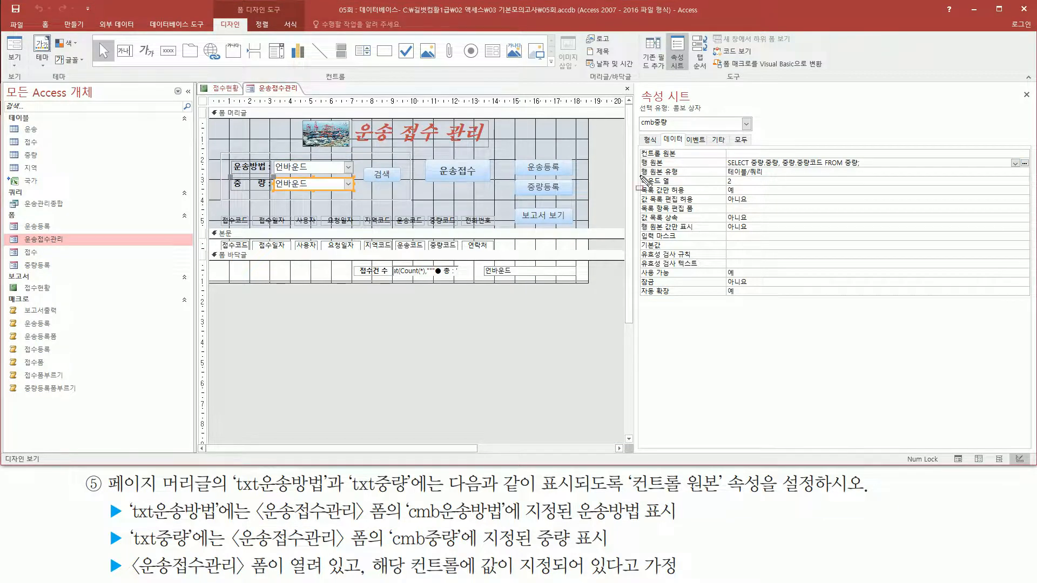
mouse_move(639, 155)
mouse_down()
mouse_move(660, 171)
mouse_move(877, 169)
mouse_up()
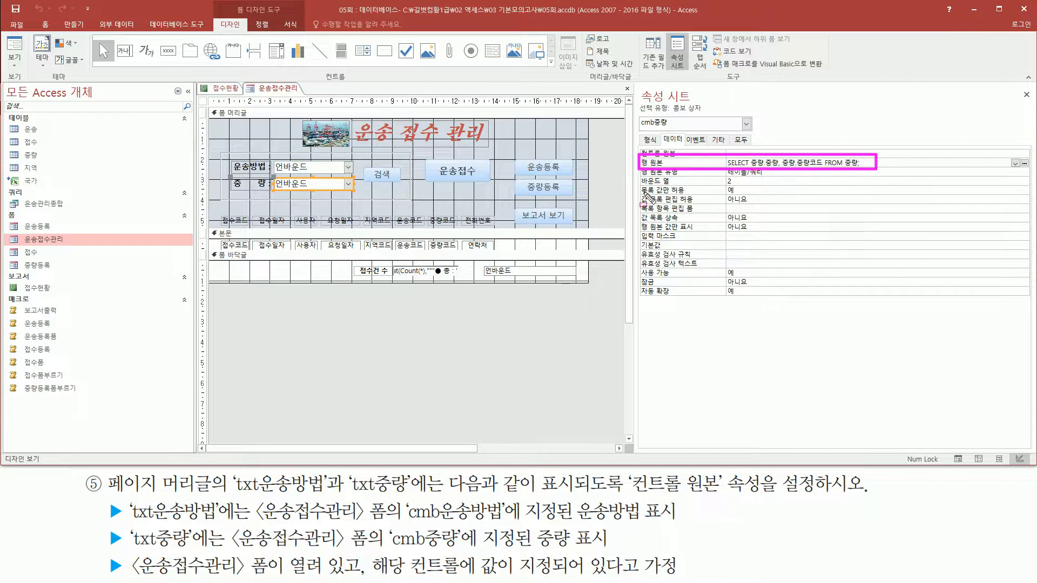
mouse_move(637, 188)
mouse_down()
mouse_move(763, 189)
mouse_move(763, 177)
mouse_up()
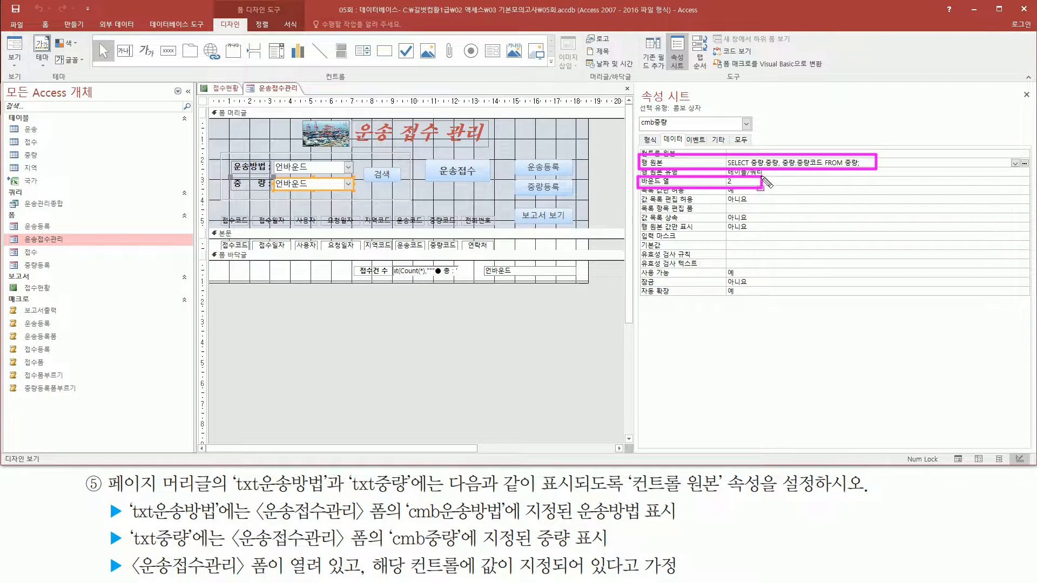
key(Escape)
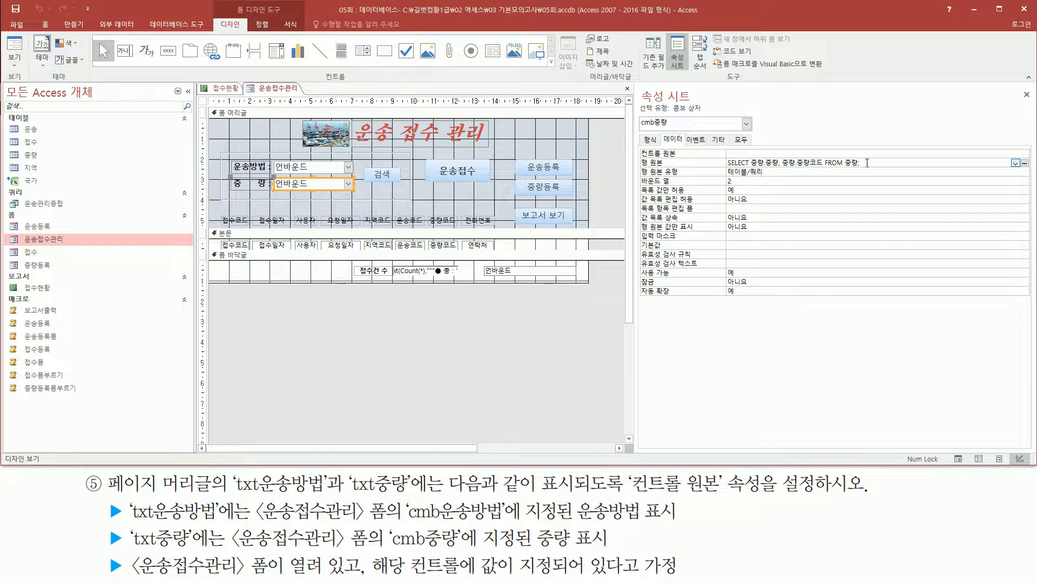
click(867, 163)
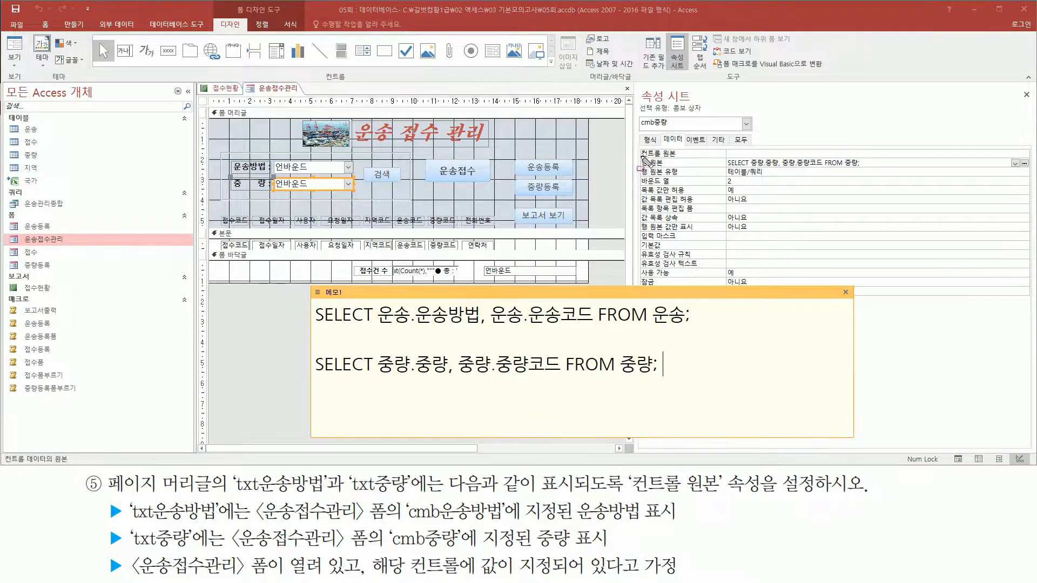
drag(640, 157, 864, 165)
drag(306, 402, 475, 401)
drag(586, 402, 663, 345)
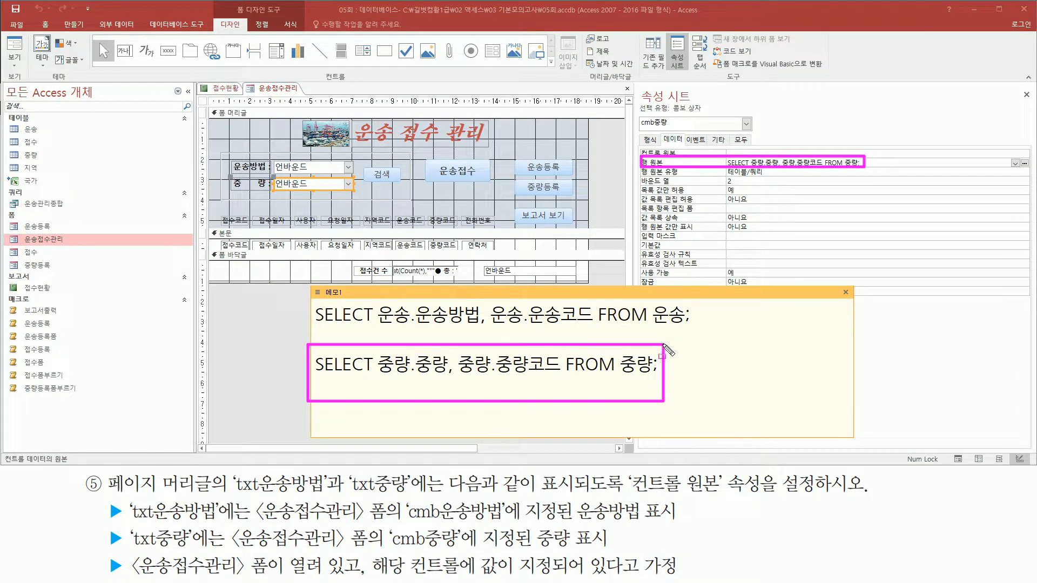
Step: Match cmb중량's 바운드 열 with its query columns and compare that column with the 중량 display required for txt중량
drag(636, 185, 739, 185)
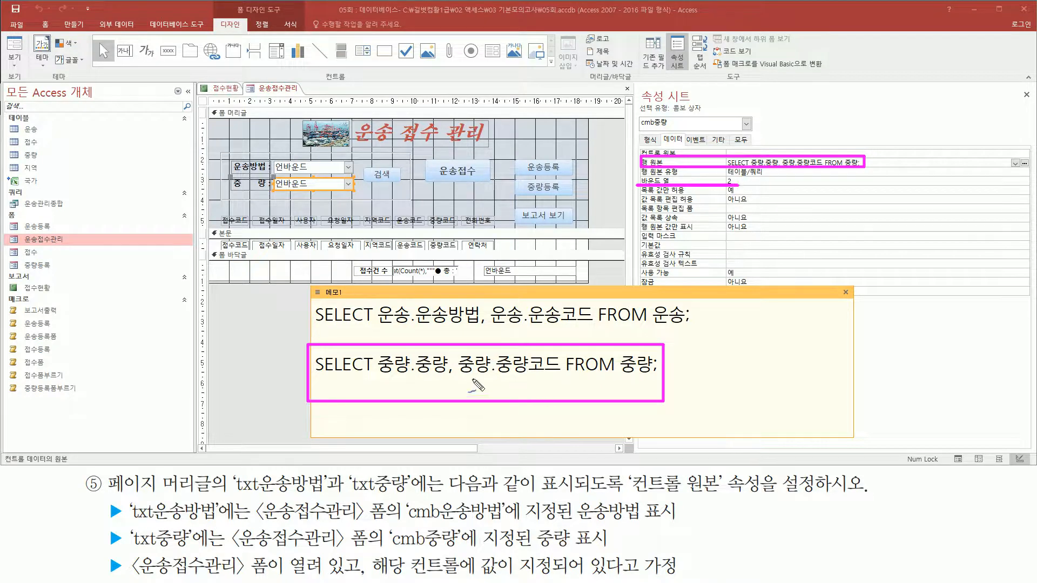
mouse_move(499, 387)
mouse_down()
mouse_move(517, 391)
mouse_move(504, 401)
mouse_move(544, 397)
mouse_up()
drag(239, 550, 475, 550)
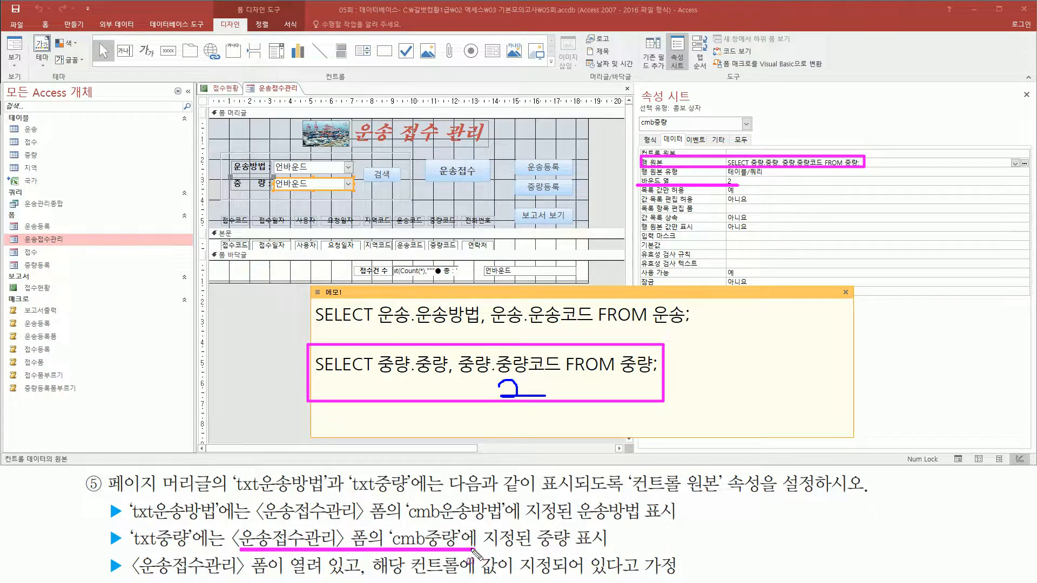
drag(128, 525, 194, 553)
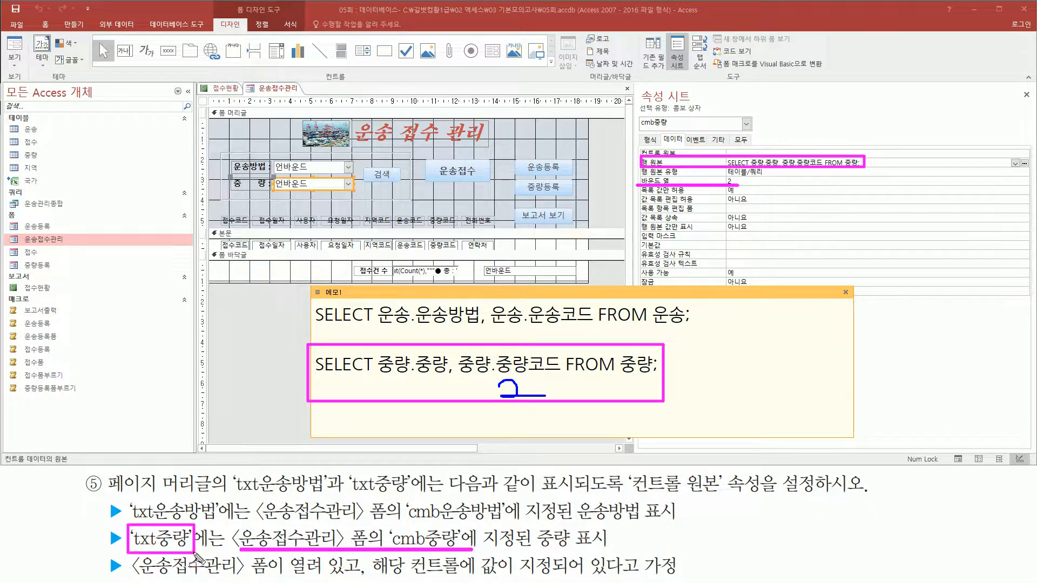
mouse_move(537, 522)
mouse_down()
mouse_move(571, 543)
mouse_move(576, 559)
mouse_up()
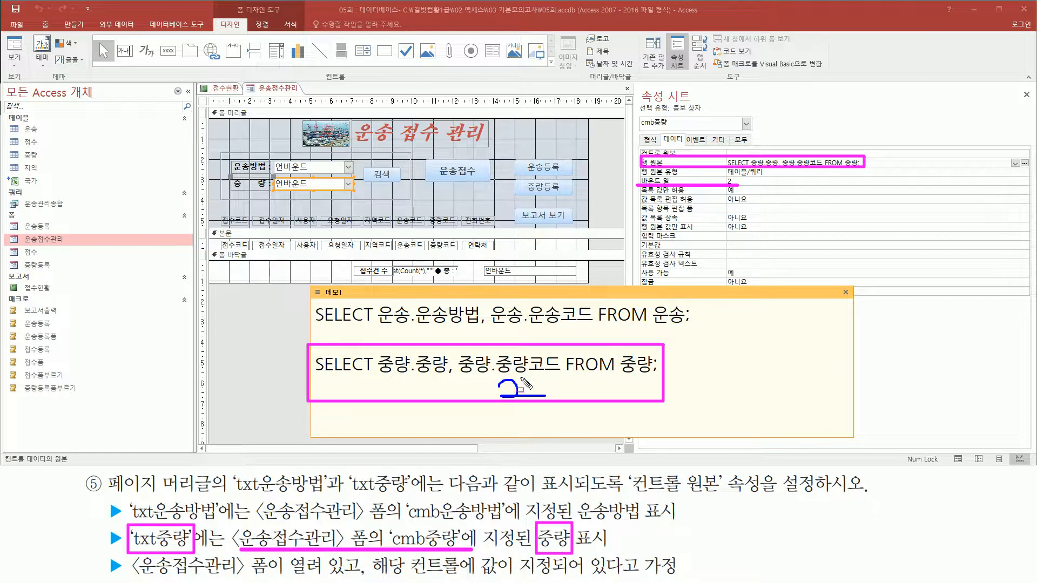
mouse_move(458, 350)
mouse_down()
mouse_move(478, 374)
mouse_move(563, 380)
mouse_up()
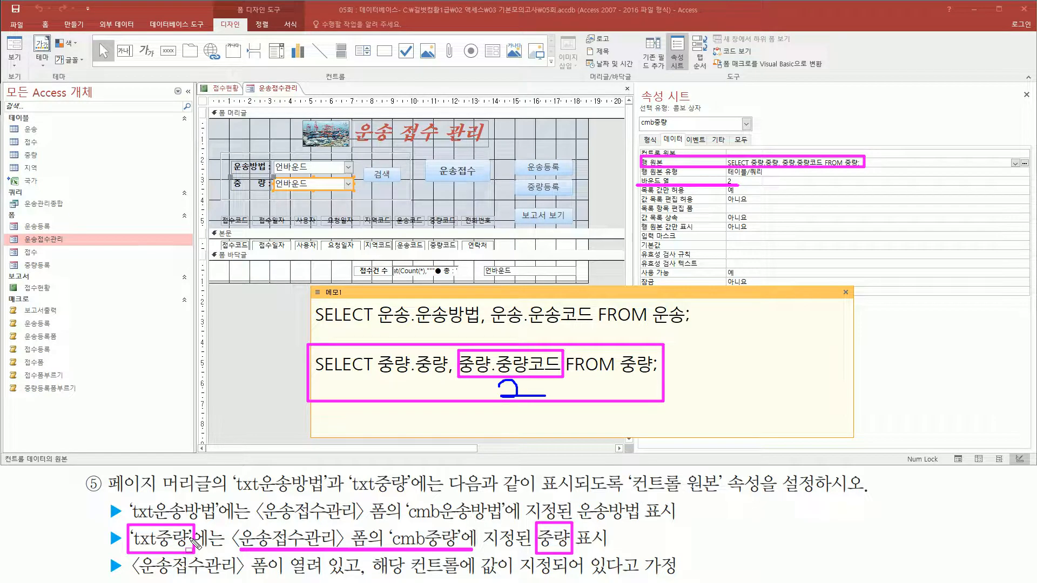
drag(272, 175, 356, 192)
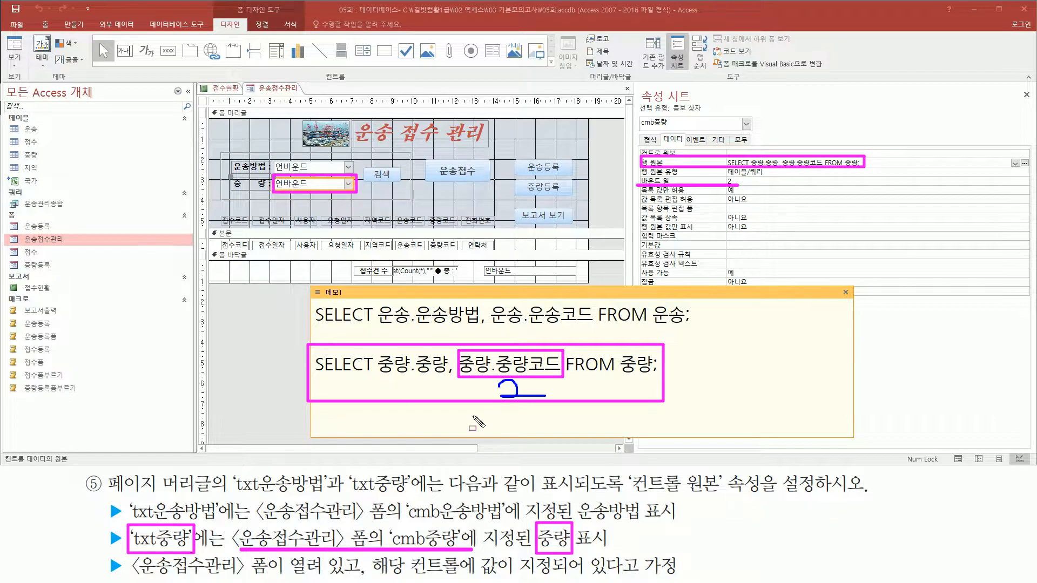
drag(378, 381, 441, 381)
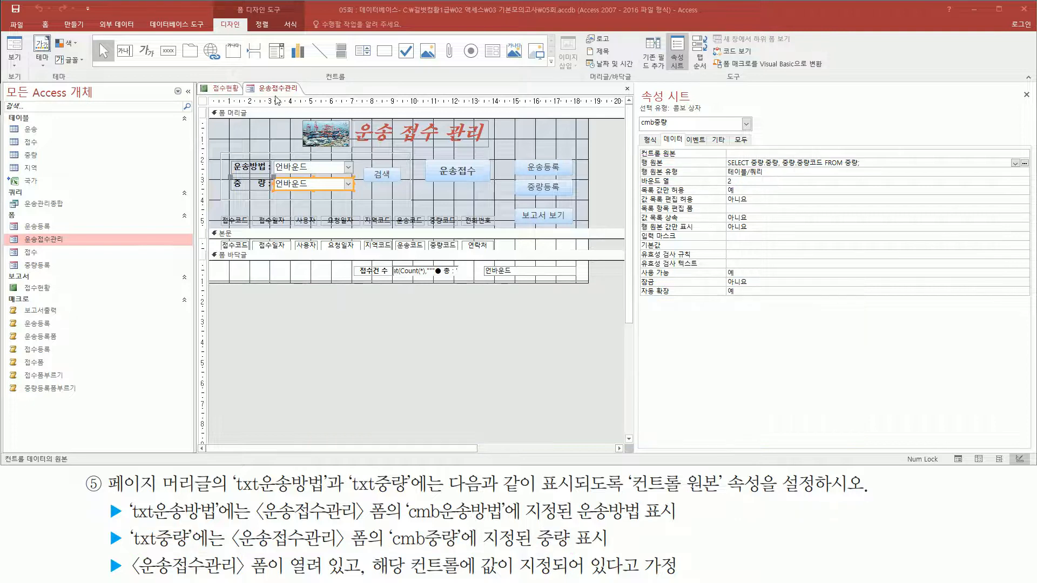
Step: Return the 운송접수관리 form to form view and check the values selected for 운송방법 and 중량
click(287, 91)
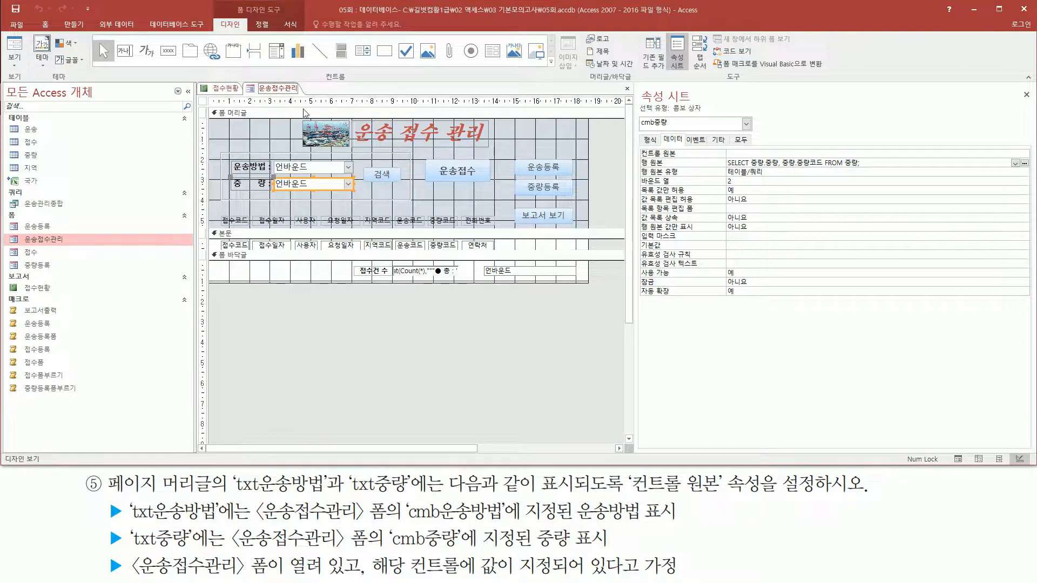
right_click(357, 305)
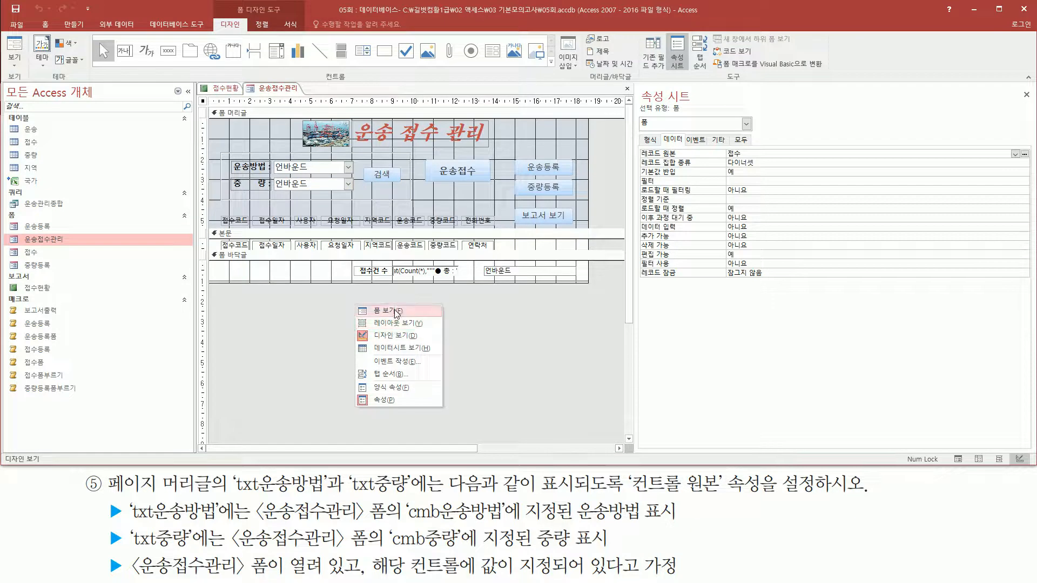
click(384, 311)
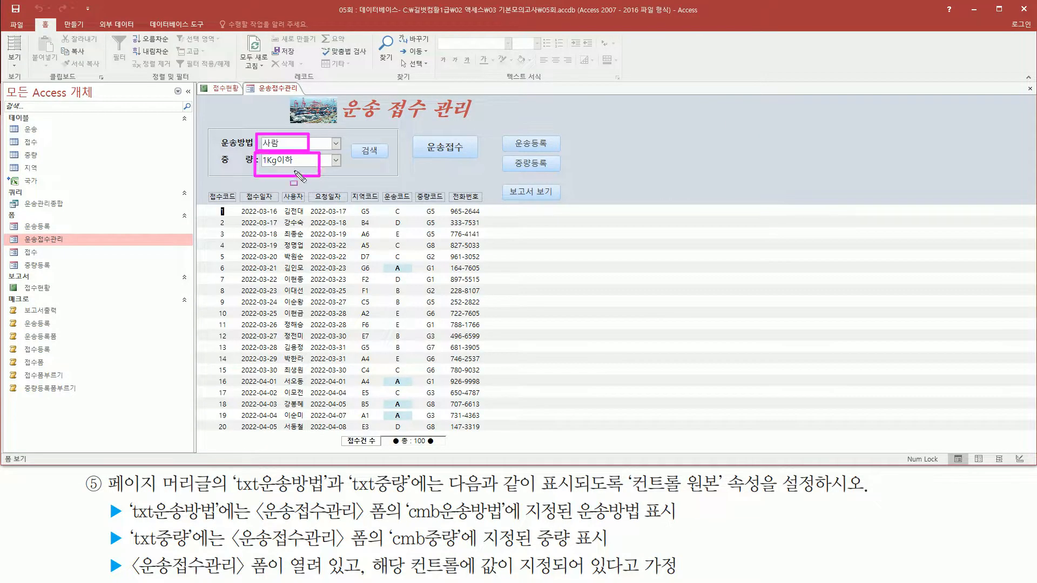
Step: Switch the 접수현황 report to design view and copy the 컨트롤 원본 expressions of txt운송방법 and txt중량 into the memo
click(227, 87)
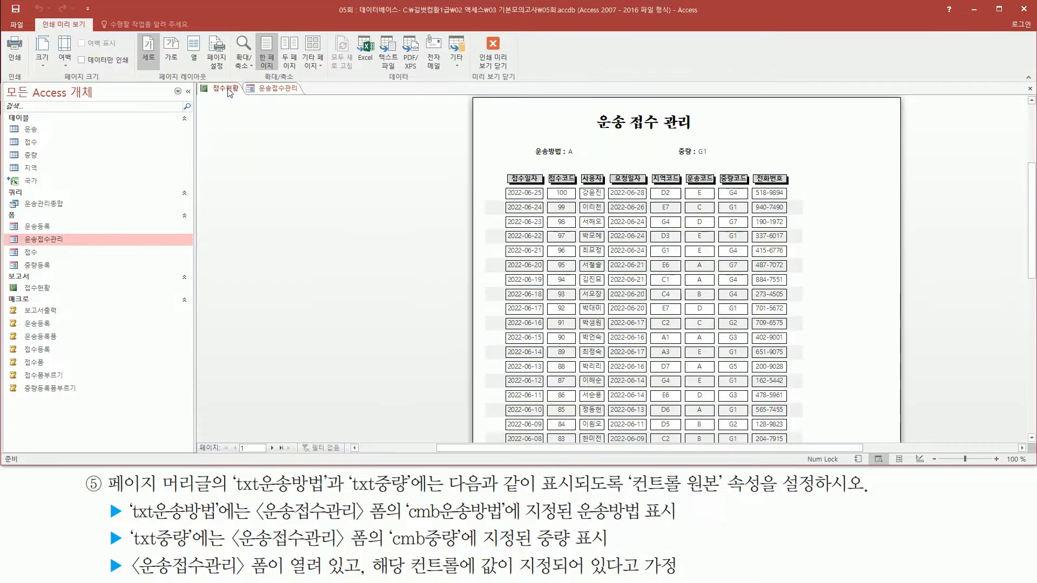
right_click(374, 153)
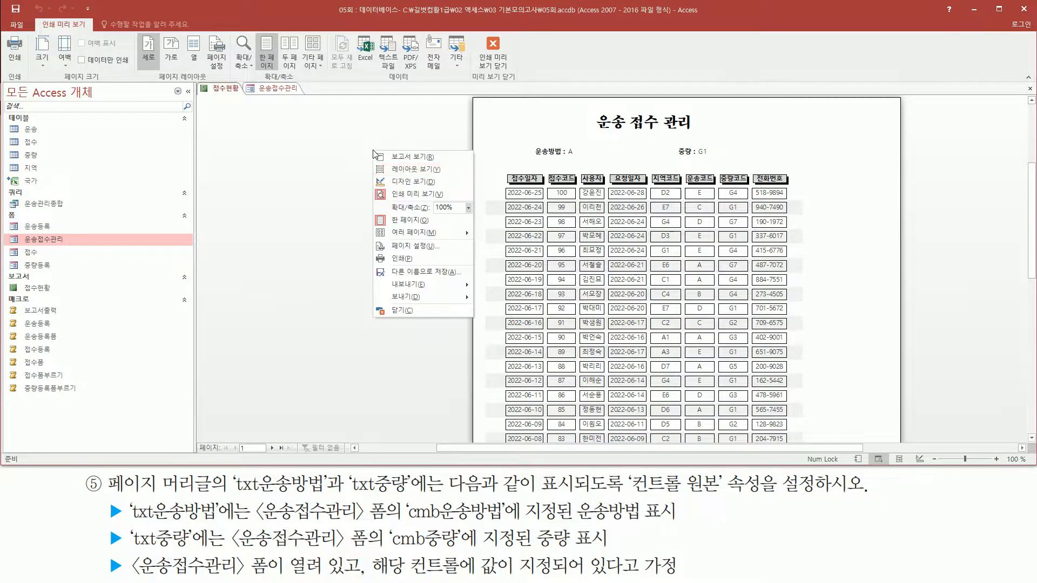
click(409, 179)
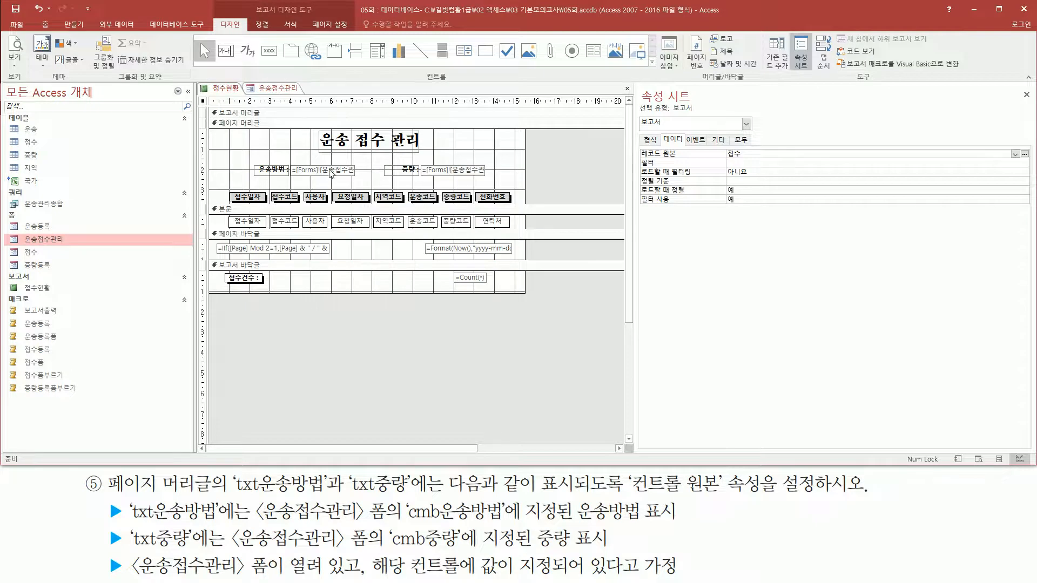
click(331, 172)
drag(840, 154, 591, 152)
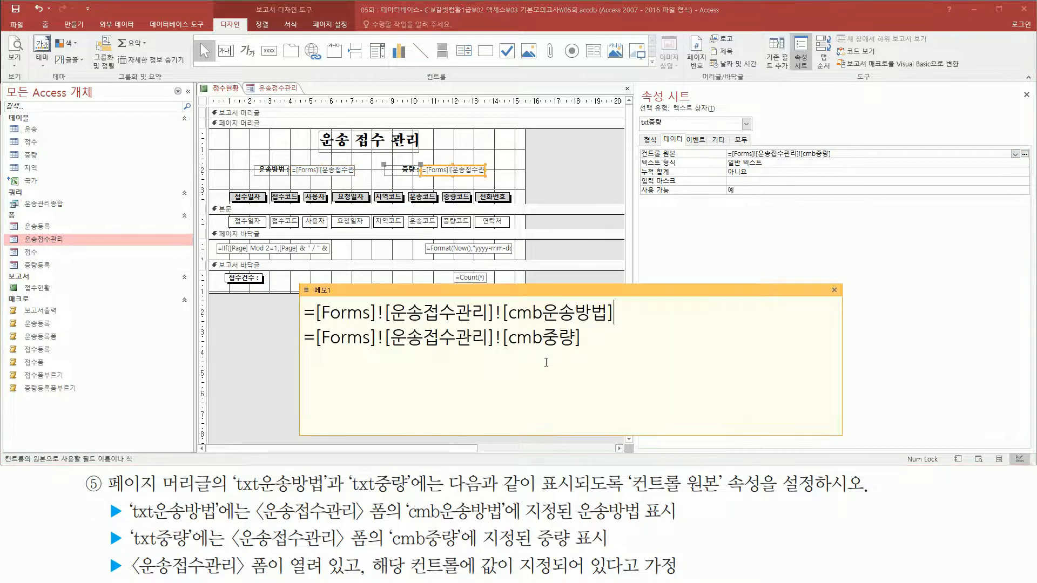
Step: Compare the memo expressions with the txt운송방법 and txt중량 text boxes and check which combo box each one references
drag(292, 161, 358, 175)
drag(416, 161, 493, 176)
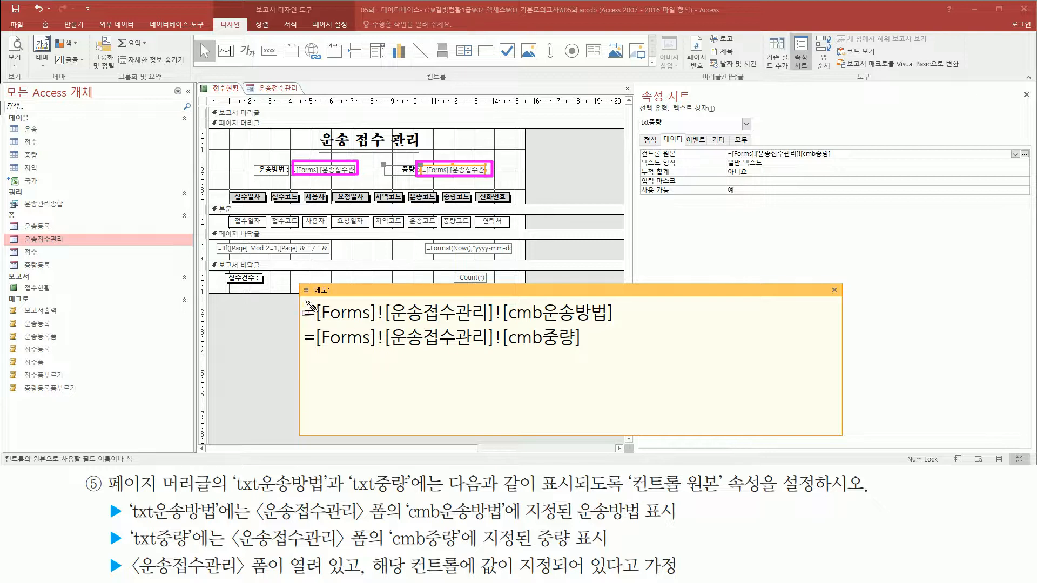
drag(300, 298, 630, 358)
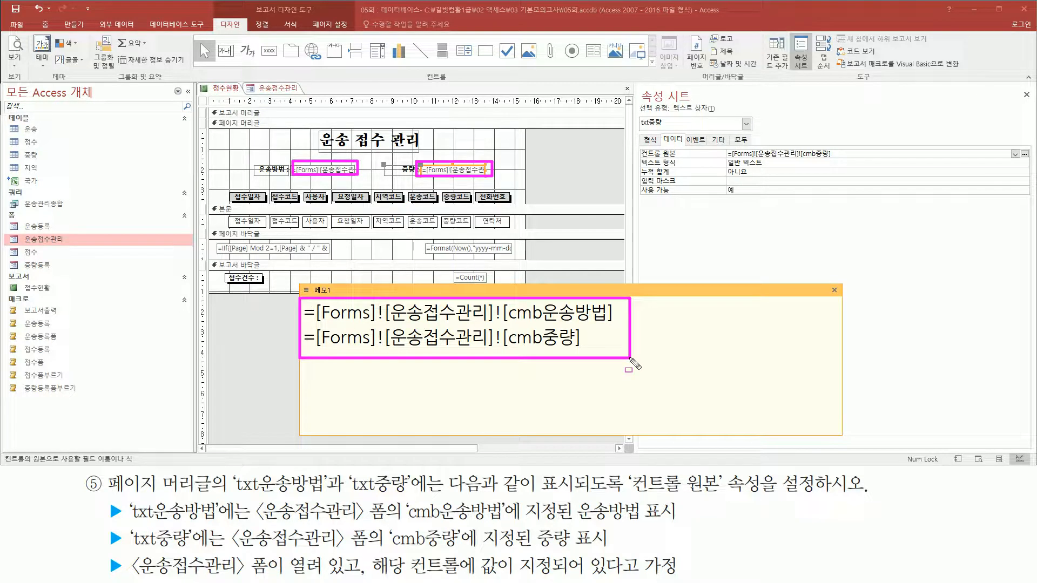
key(e)
drag(505, 324, 612, 323)
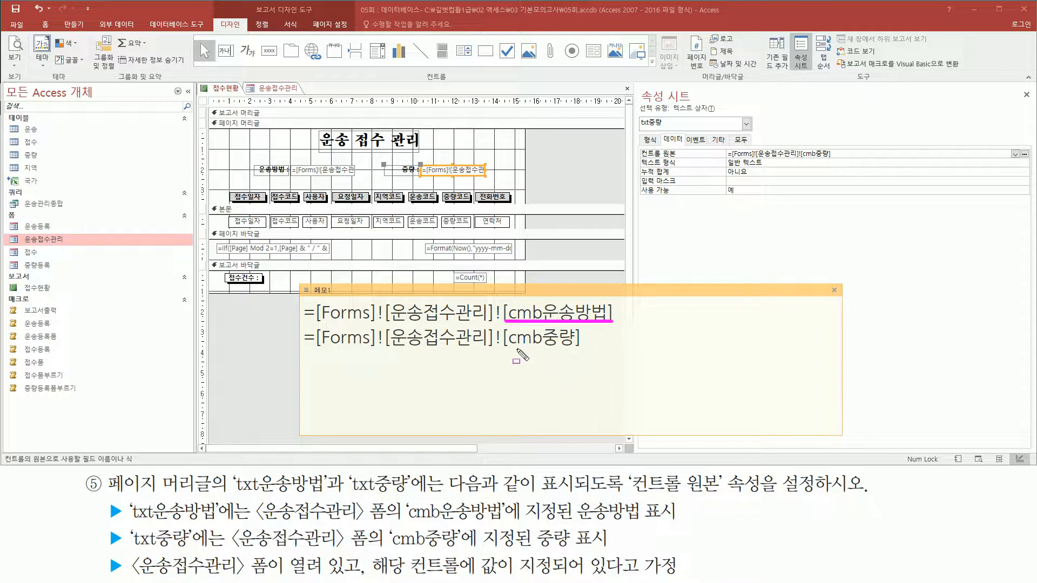
drag(506, 350, 583, 350)
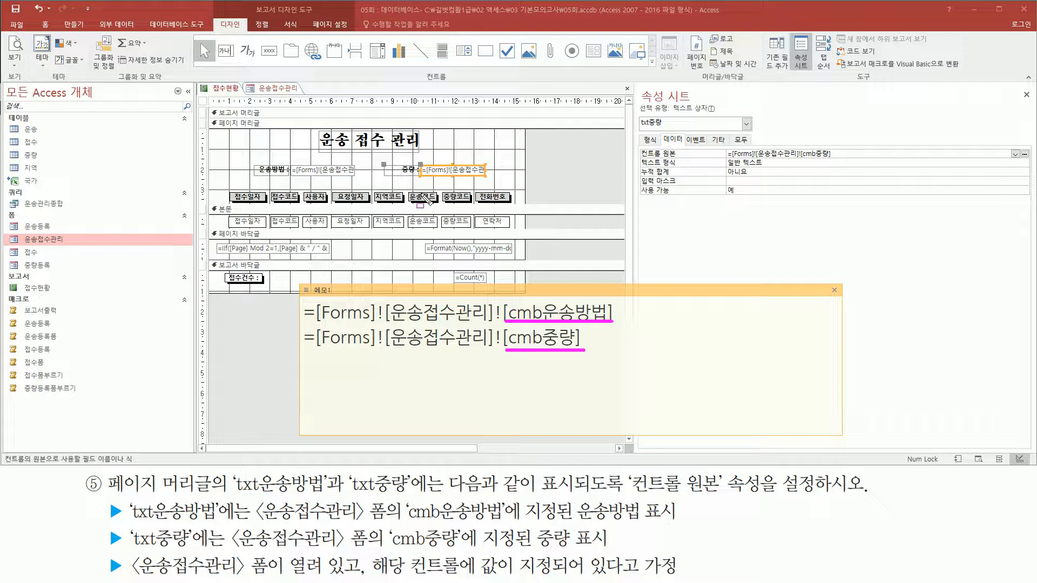
key(Escape)
Step: Append .[column](0) to the cmb운송방법 expression in the memo
click(616, 312)
key(ctrl+2)
drag(508, 324, 612, 325)
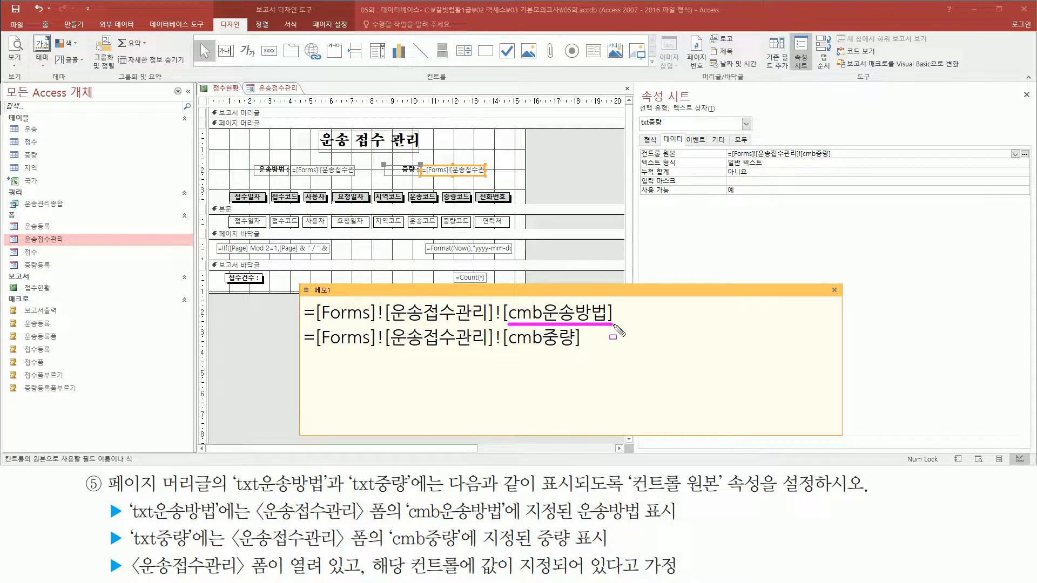
key(Escape)
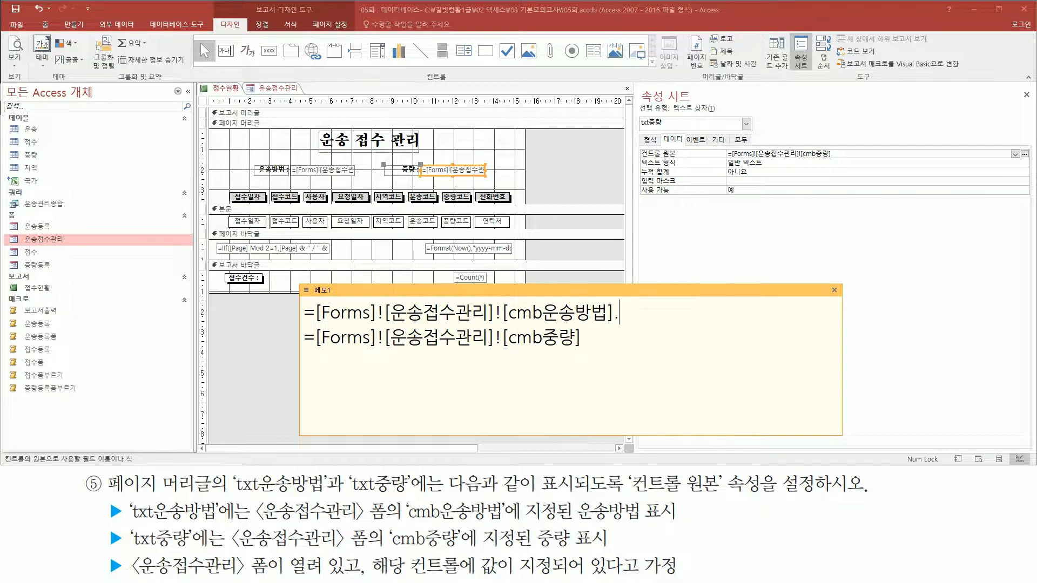
text(.[ㅊ)
text(olumn)
text(])
text(()
text(0))
Step: Copy .[column](0) from the cmb운송방법 expression and append it to the cmb중량 expression in the memo
key(shift+Left)
key(shift+Left)
key(shift+Left)
key(shift+Left)
key(shift+Left)
key(shift+Left)
key(shift+Left)
key(shift+Left)
key(shift+Left)
key(shift+Left)
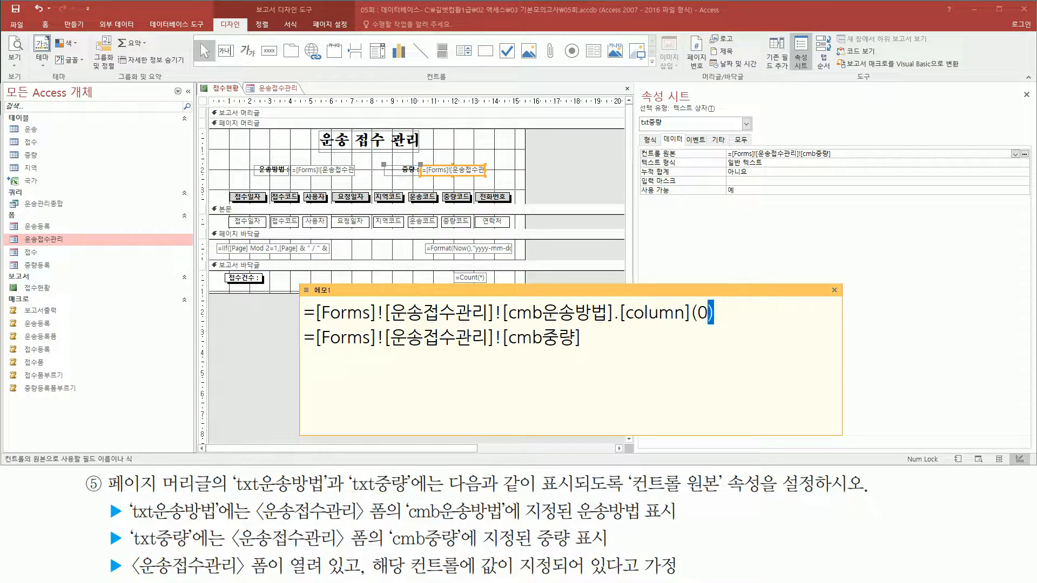
key(shift+Left)
key(shift+Left)
key(ctrl+c)
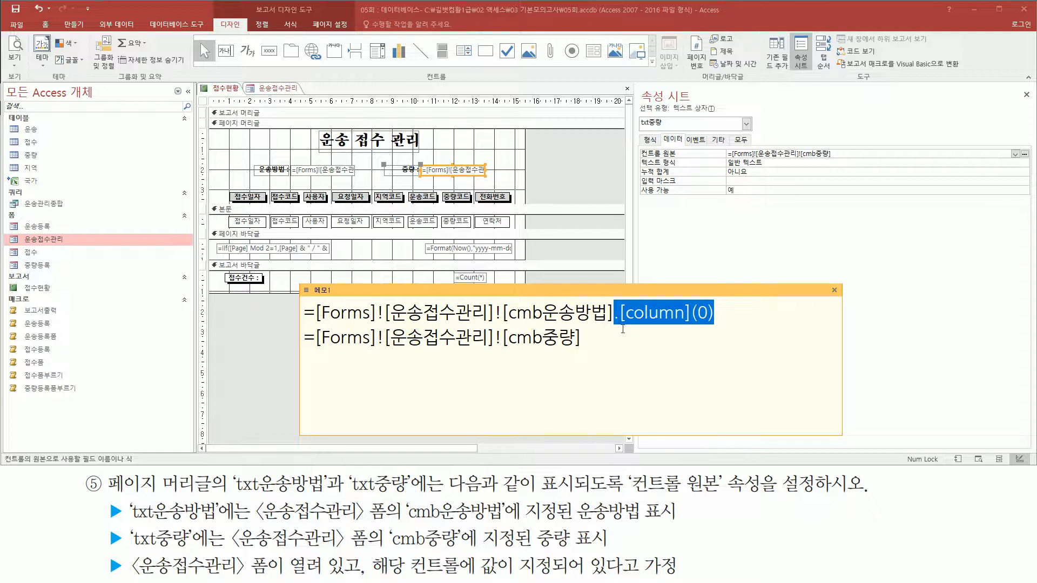
click(594, 339)
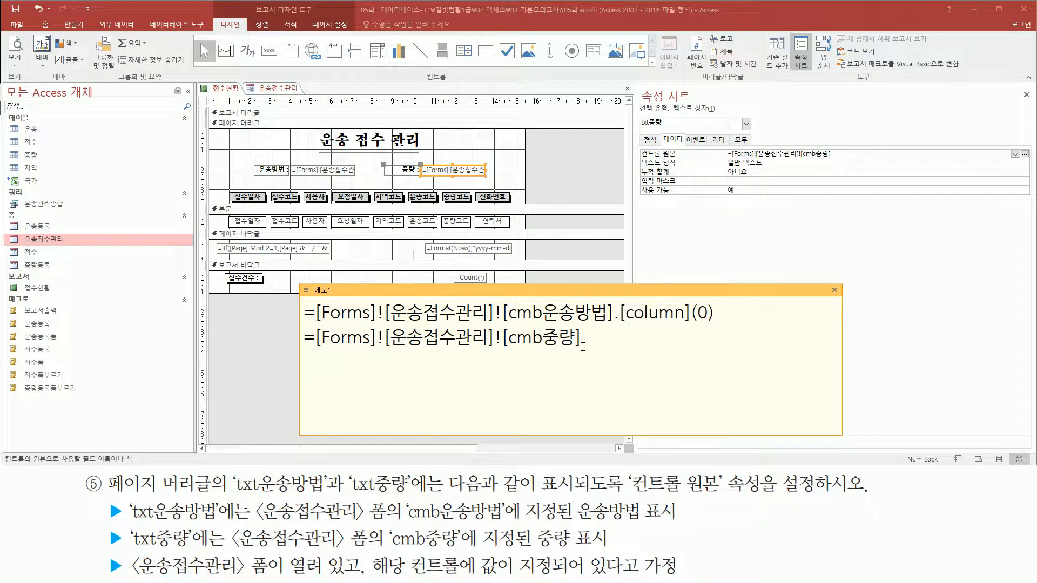
key(ctrl+v)
Step: Examine the column property and its index in both memo expressions
drag(627, 324, 681, 325)
drag(592, 351, 657, 351)
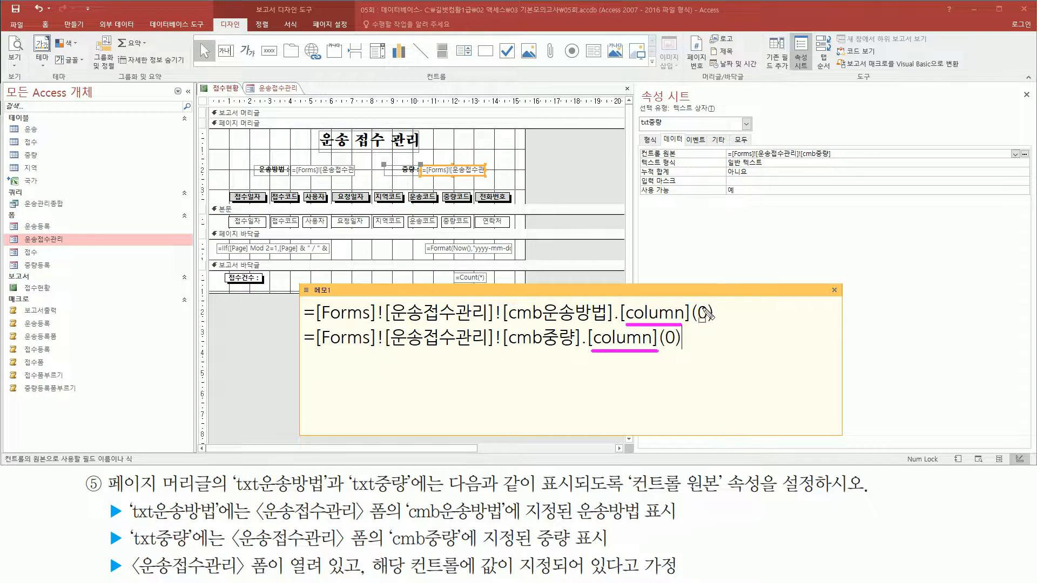
mouse_move(701, 303)
mouse_down()
mouse_move(702, 328)
mouse_move(671, 352)
mouse_up()
key(Escape)
key(ctrl+2)
mouse_move(624, 327)
mouse_down()
mouse_move(709, 323)
mouse_move(677, 352)
mouse_up()
drag(585, 351, 678, 351)
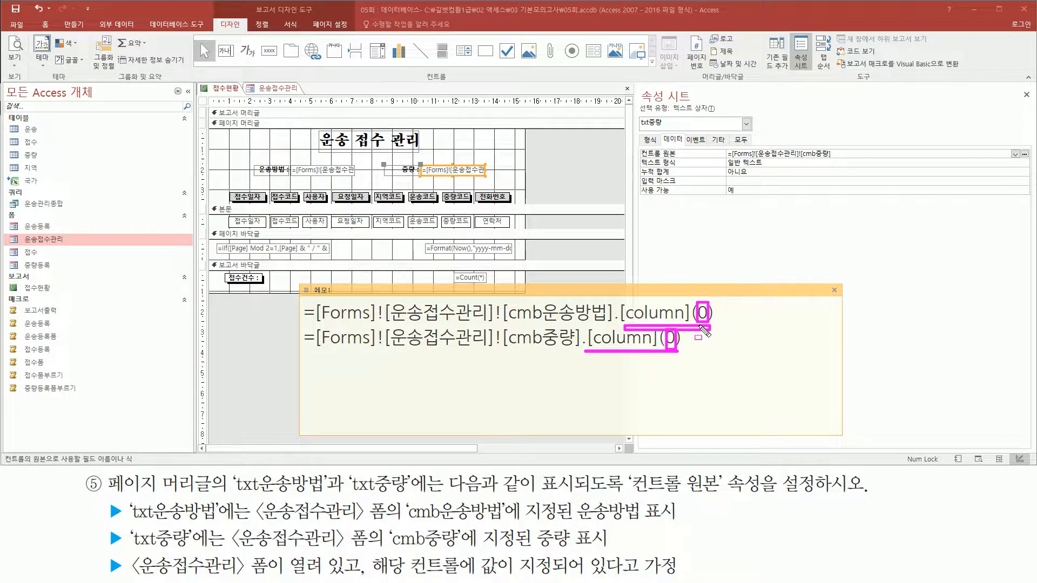
key(Escape)
key(ctrl+2)
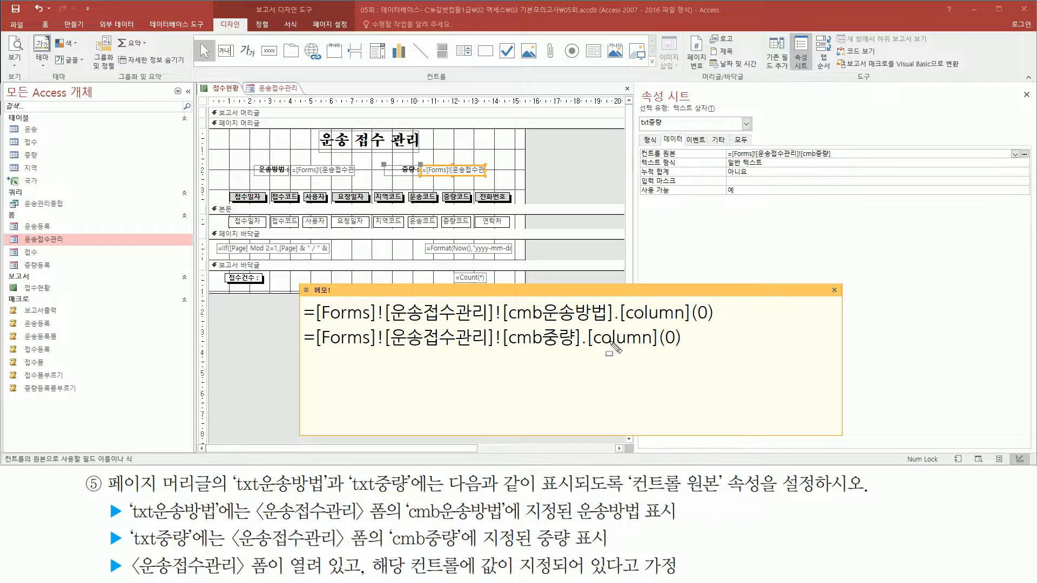
drag(611, 326, 717, 326)
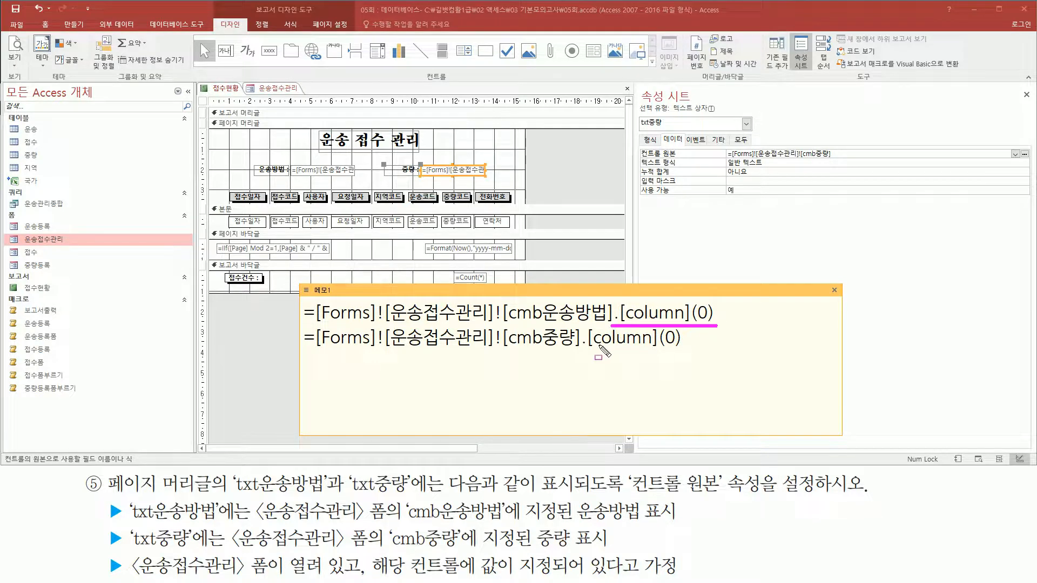
drag(586, 354, 694, 353)
key(Escape)
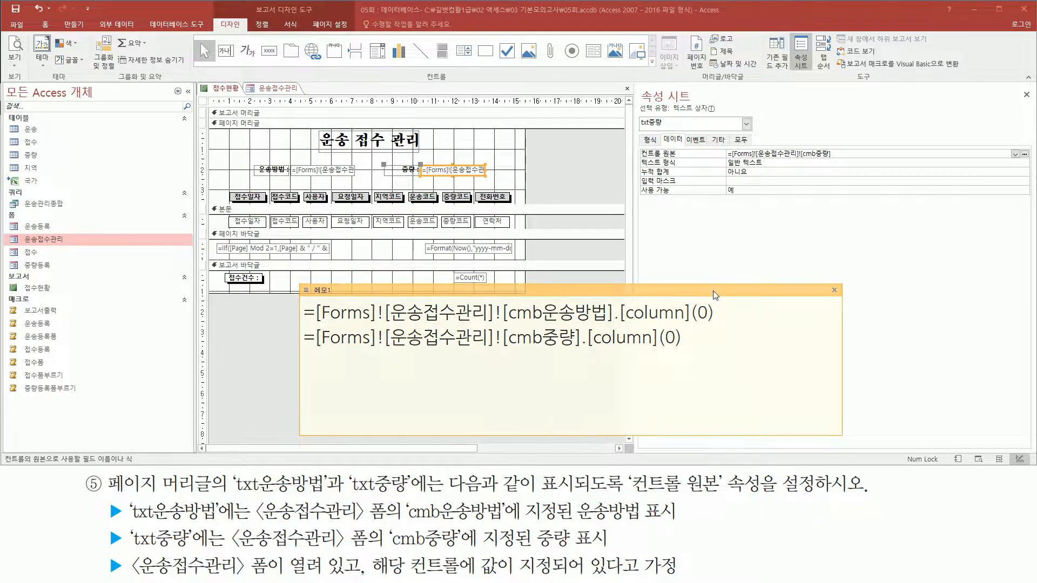
Step: Set the 컨트롤 원본 of txt중량 to =[Forms]![운송접수관리]![cmb중량].[column](0)
drag(713, 291, 0, 219)
click(756, 155)
click(860, 154)
key(ctrl+v)
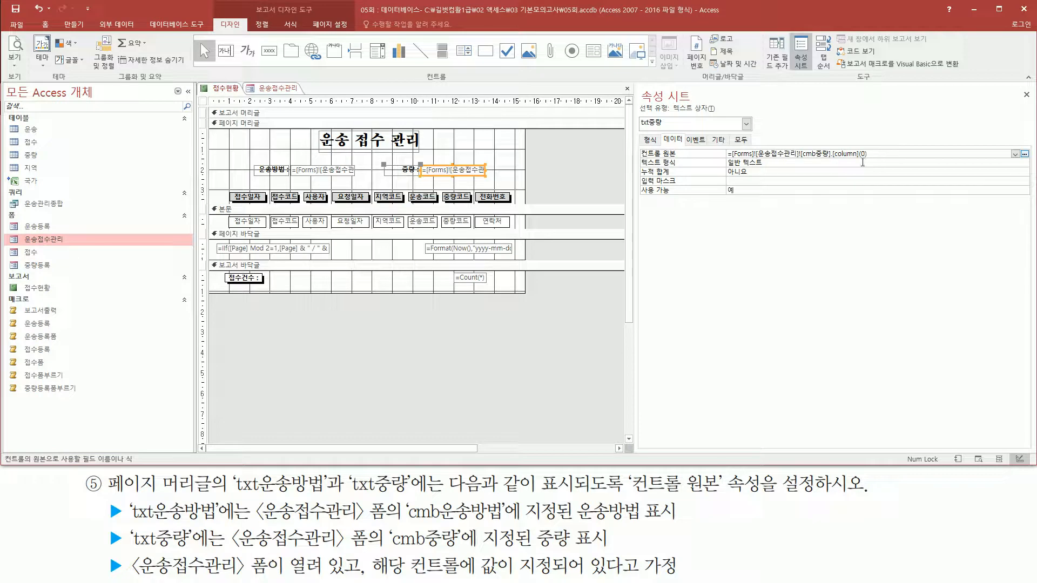
Step: Set the 컨트롤 원본 of txt운송방법 to =[Forms]![운송접수관리]![cmb운송방법].[column](0)
click(337, 172)
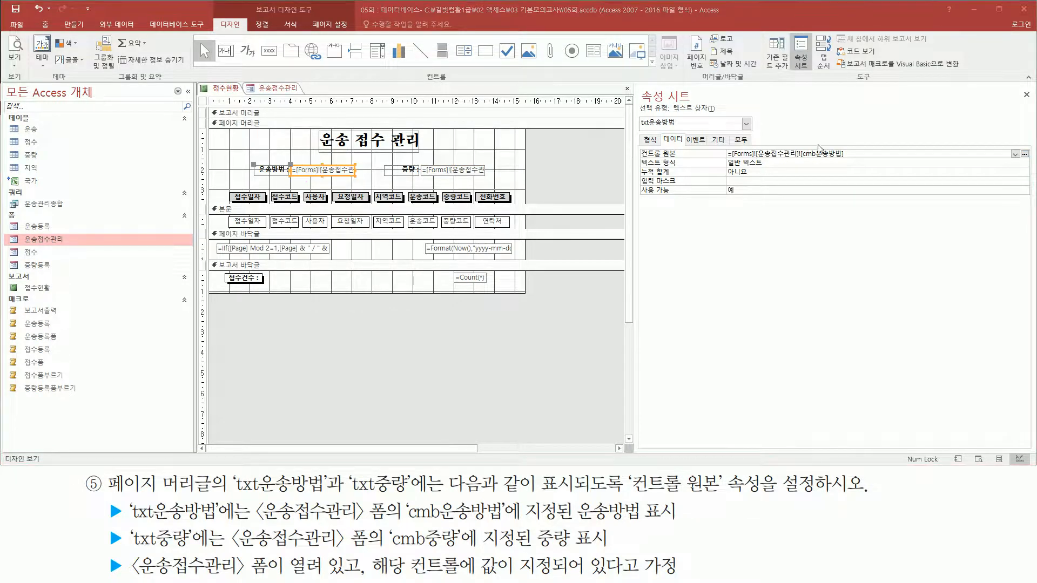
click(864, 153)
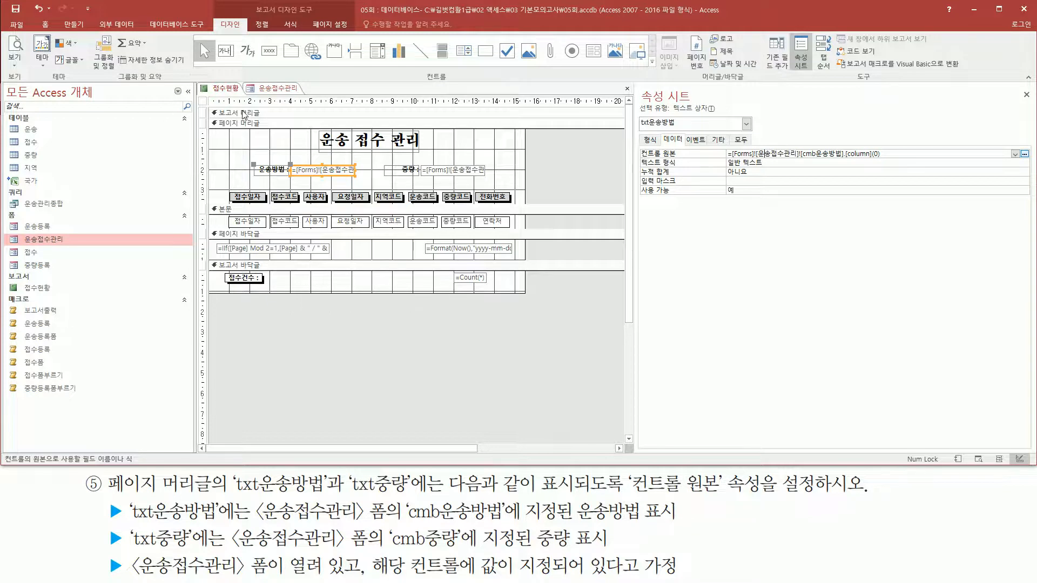
click(552, 166)
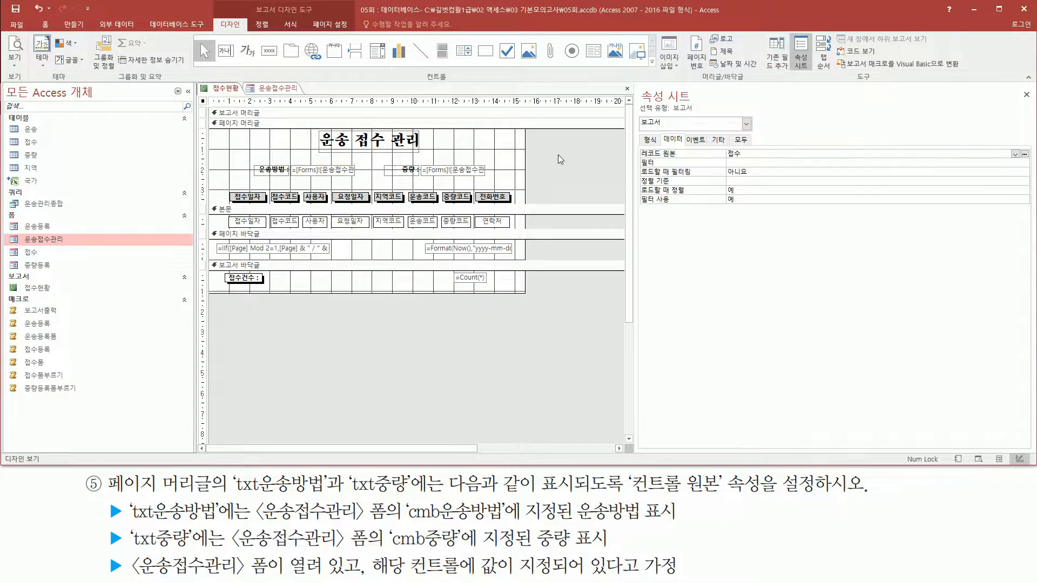
Step: Show the report in print preview and check the 운송방법 and 중량 in the page header against the task requirements
right_click(557, 152)
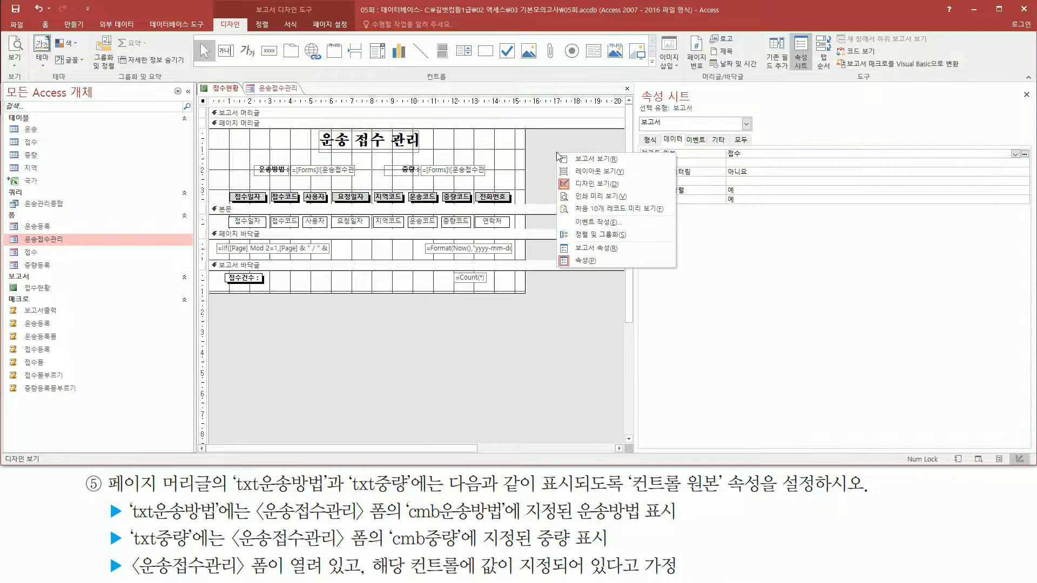
click(576, 197)
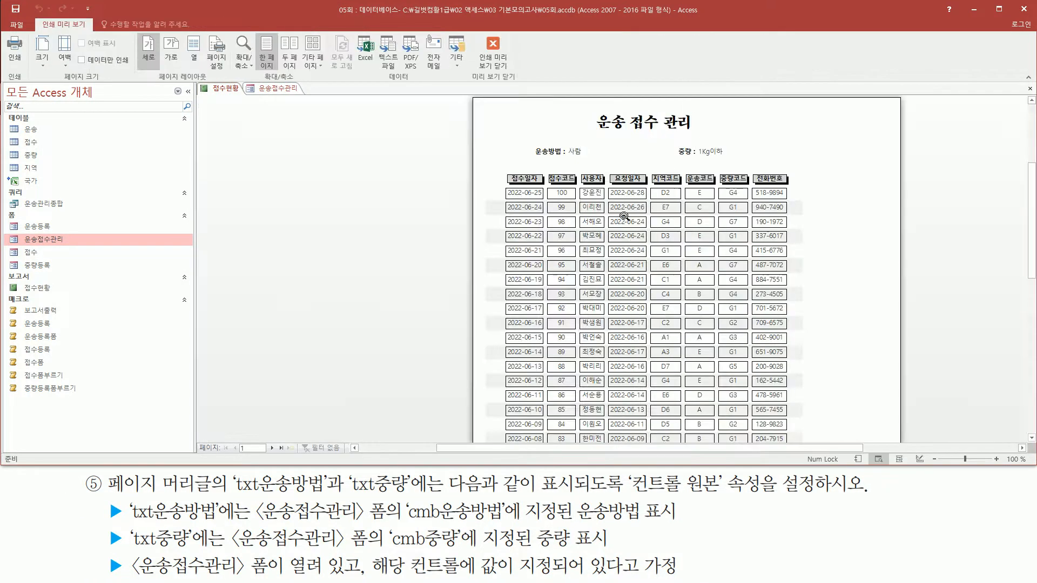
drag(564, 159, 588, 158)
drag(697, 160, 731, 160)
drag(573, 495, 644, 523)
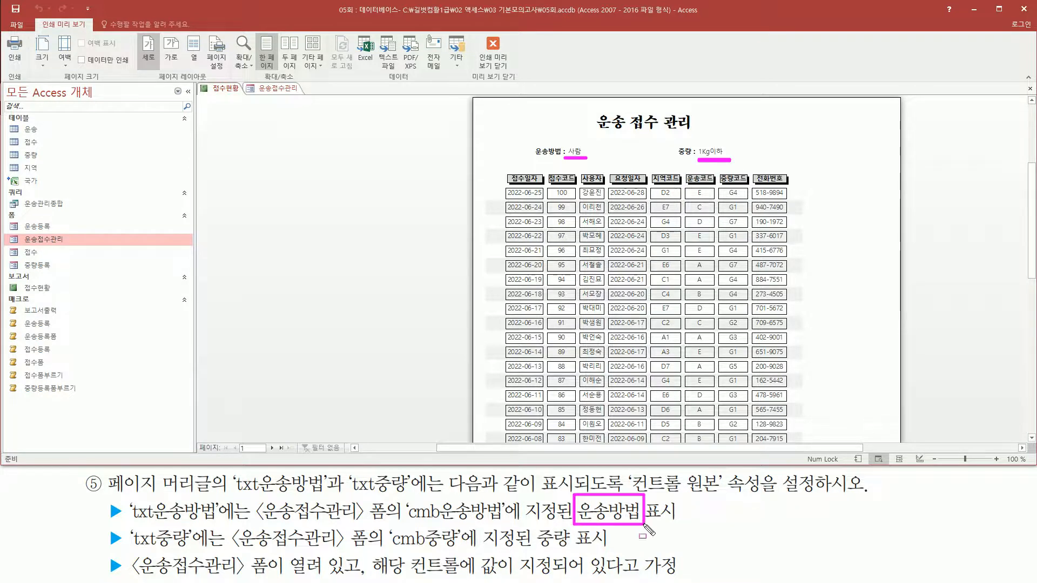
drag(537, 526, 577, 552)
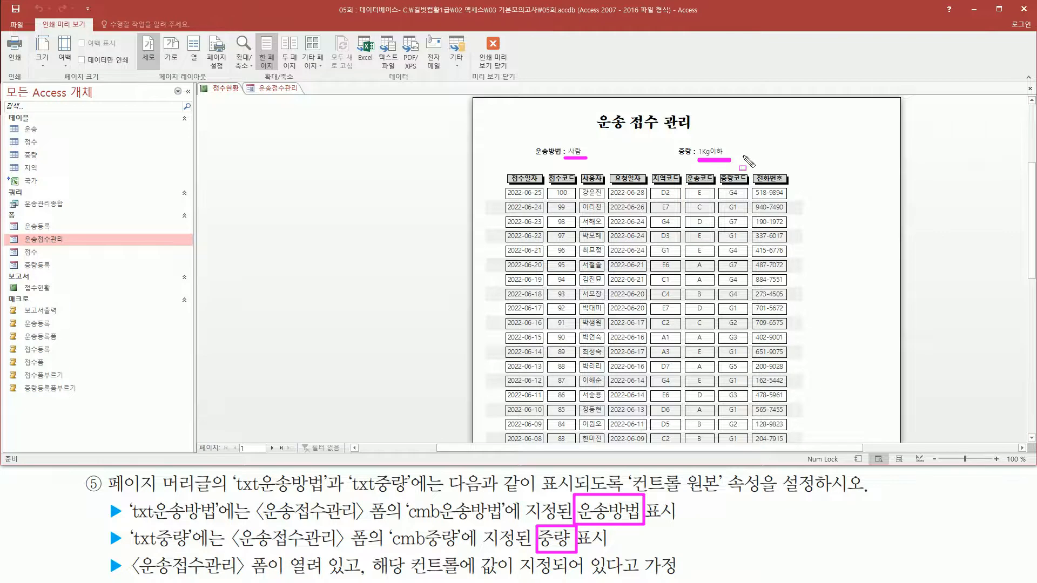
key(Escape)
Step: Review the column suffix and index at the end of both completed control source expressions in the memo
click(416, 253)
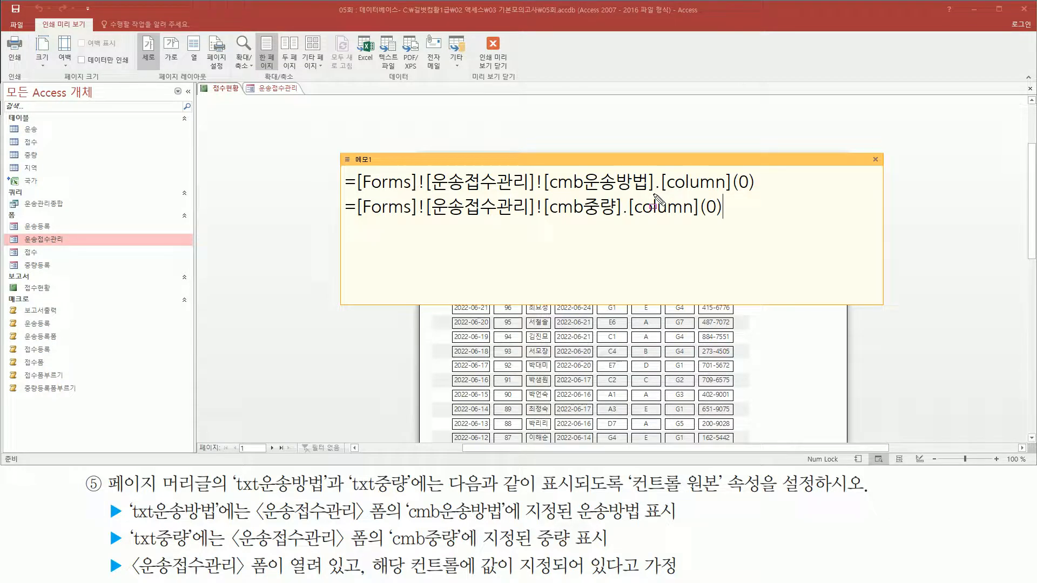
drag(654, 193, 757, 193)
drag(618, 223, 725, 222)
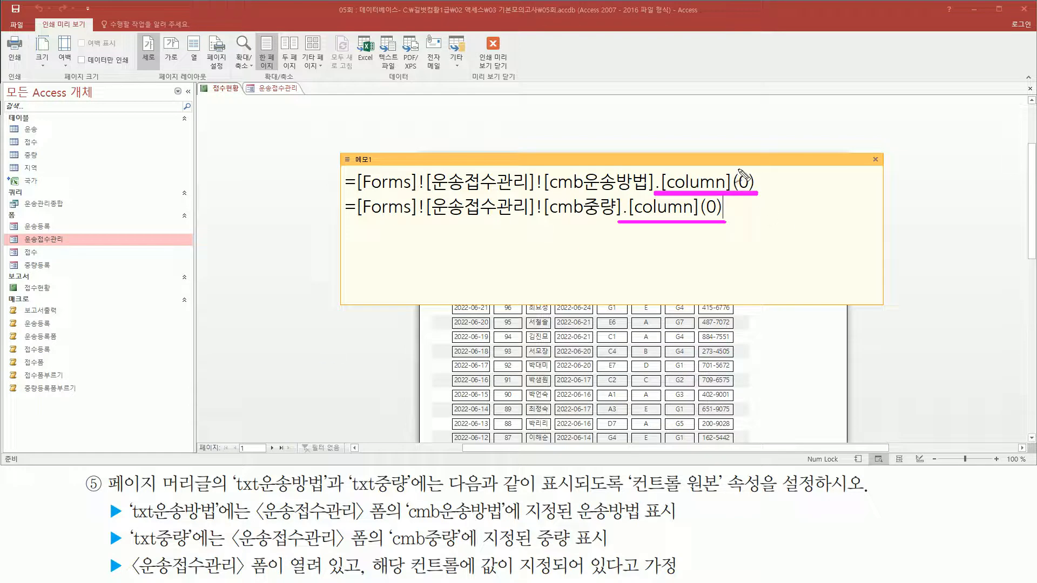
drag(738, 168, 750, 163)
drag(712, 195, 729, 190)
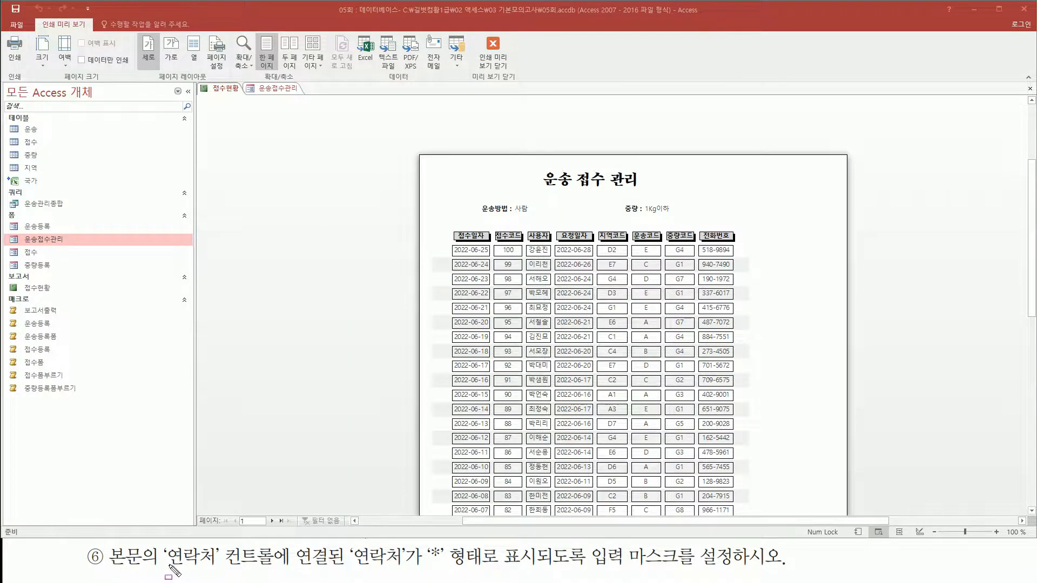
Step: Read the 연락처 input mask requirement, return the report to design view and locate the 연락처 control in the 본문 section
mouse_move(157, 546)
mouse_down()
mouse_move(229, 573)
mouse_move(279, 572)
mouse_up()
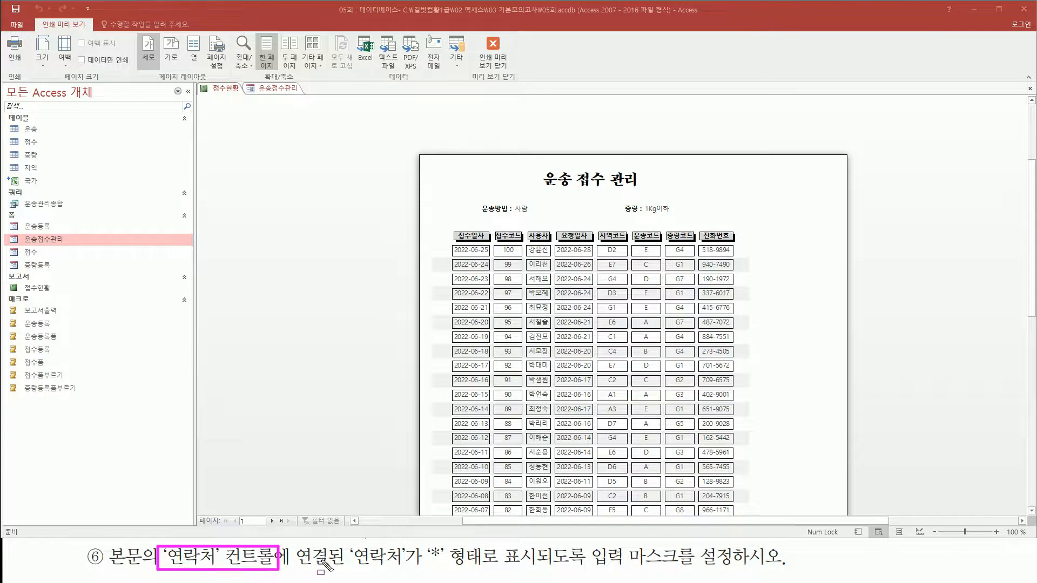
mouse_move(448, 568)
mouse_down()
mouse_move(424, 556)
mouse_move(437, 544)
mouse_move(447, 571)
mouse_move(768, 569)
mouse_up()
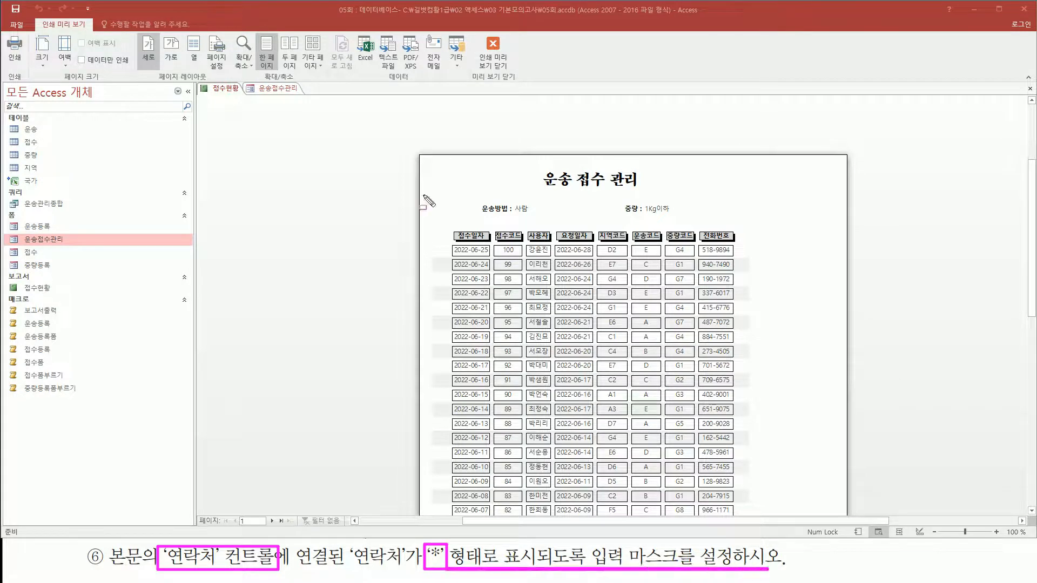
key(Escape)
right_click(341, 157)
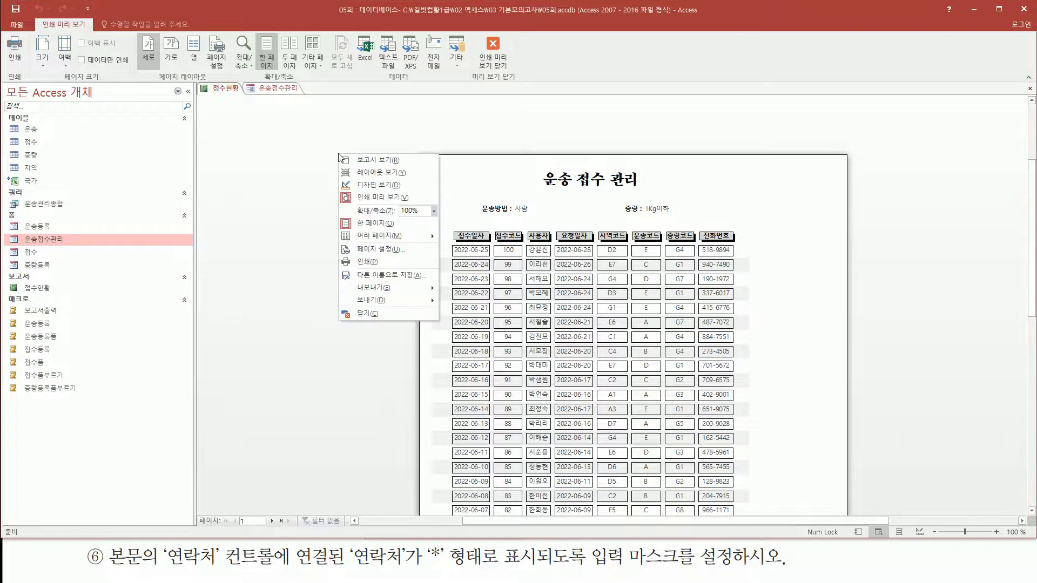
click(382, 184)
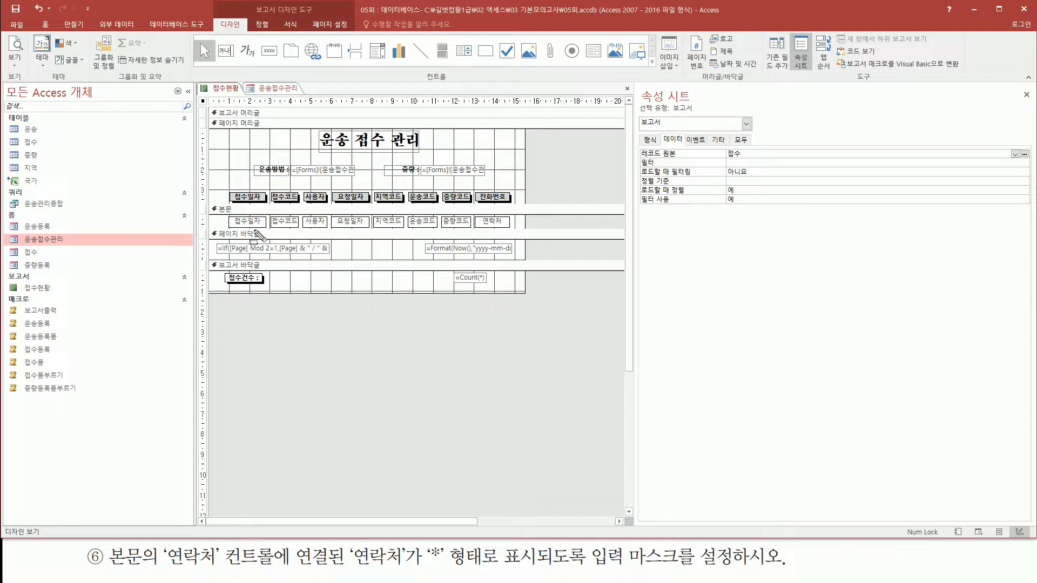
drag(473, 212, 513, 229)
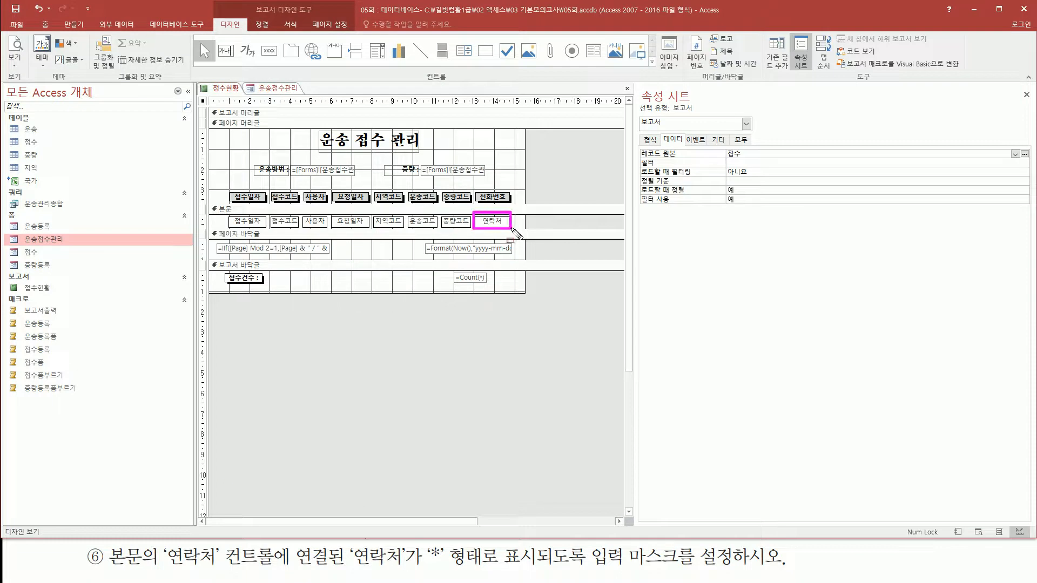
mouse_move(476, 184)
mouse_down()
mouse_move(507, 216)
mouse_move(511, 206)
mouse_up()
key(Escape)
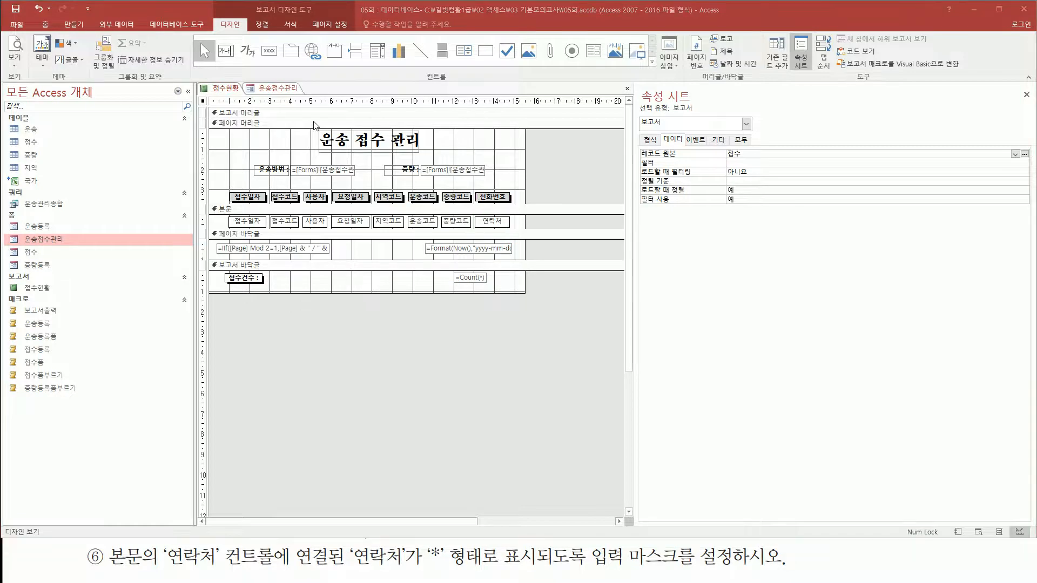
Step: Preview the 접수현황 report to examine how the 전화번호 column is displayed, and return to design view
right_click(543, 158)
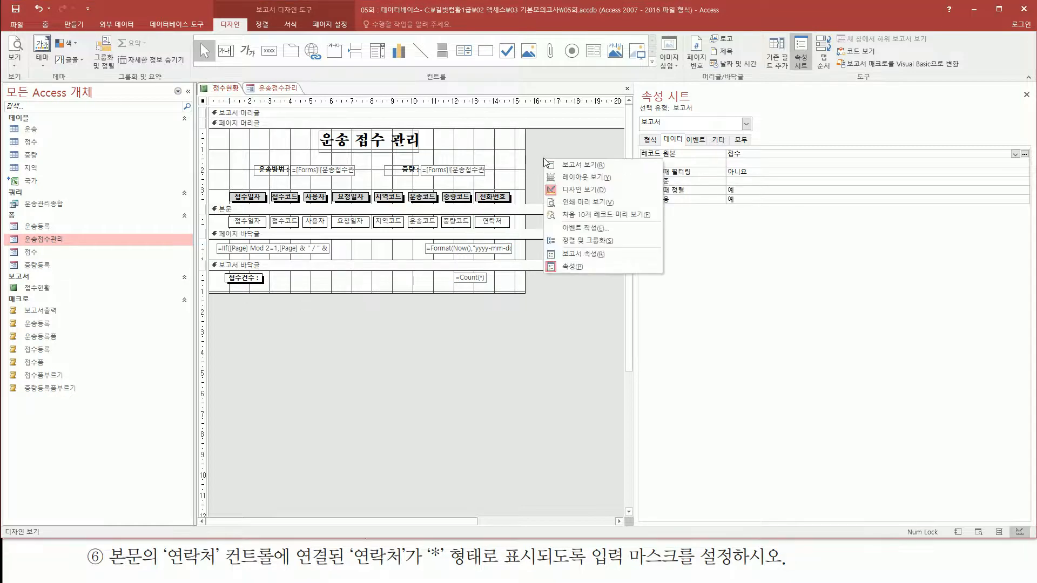
click(588, 202)
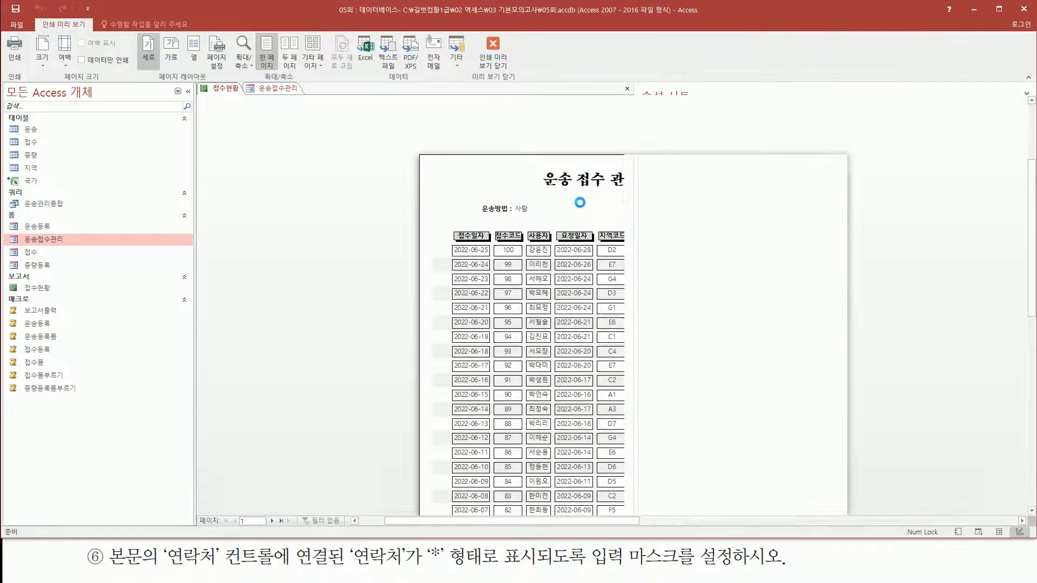
click(725, 256)
click(656, 185)
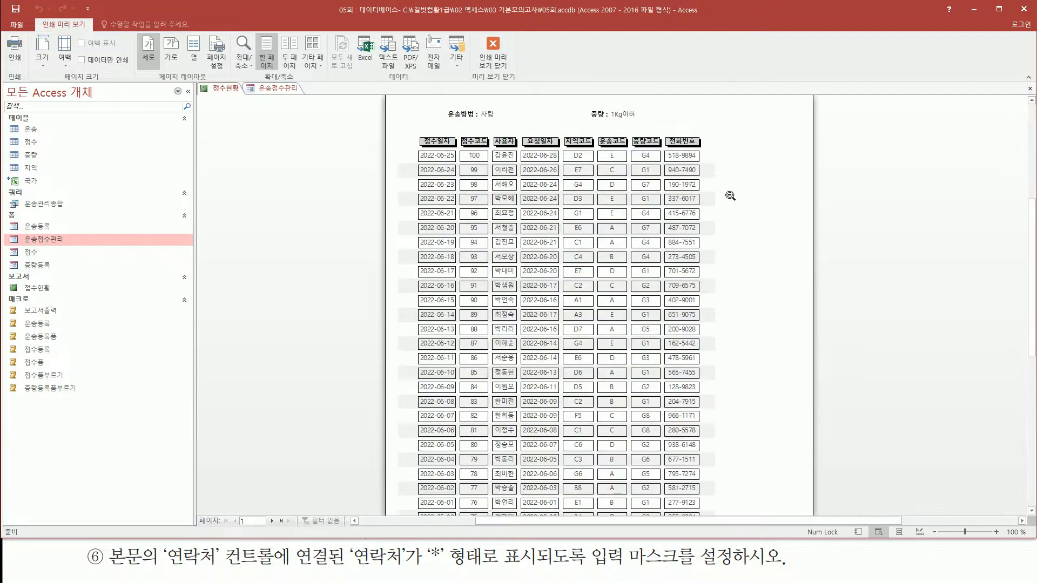
mouse_move(664, 151)
mouse_down()
mouse_move(703, 378)
mouse_move(701, 509)
mouse_up()
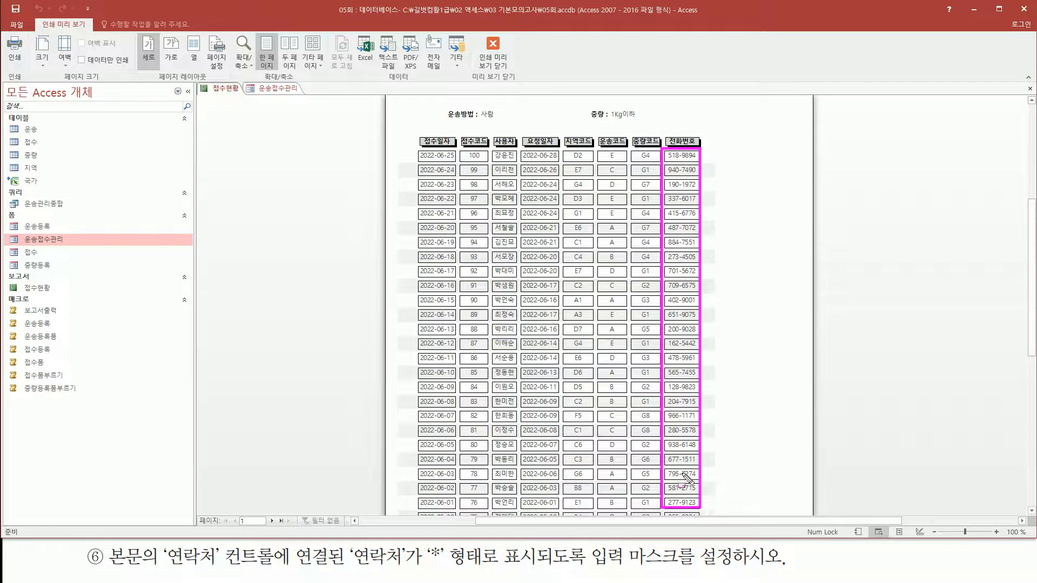
right_click(341, 166)
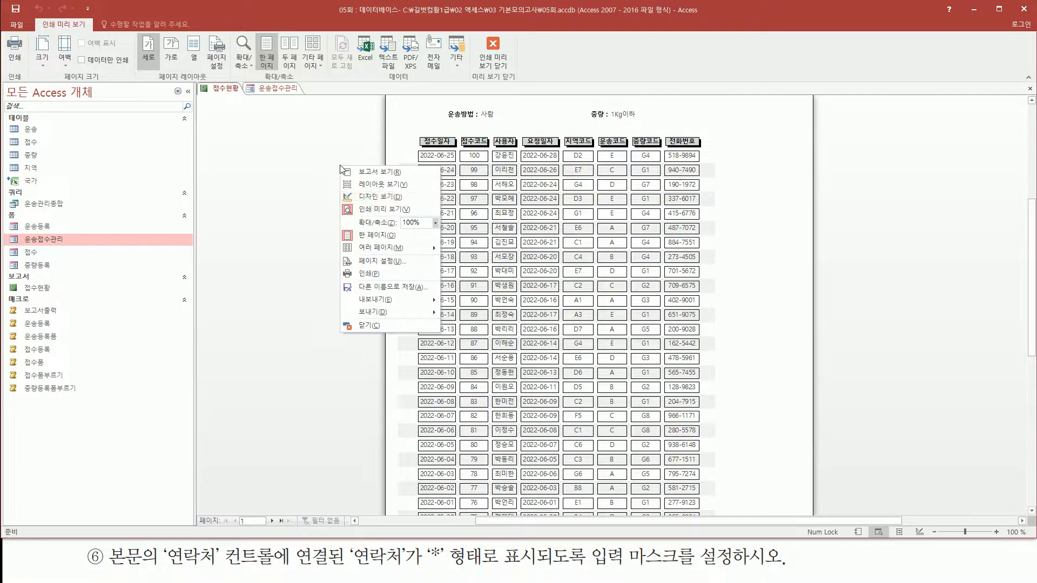
click(371, 198)
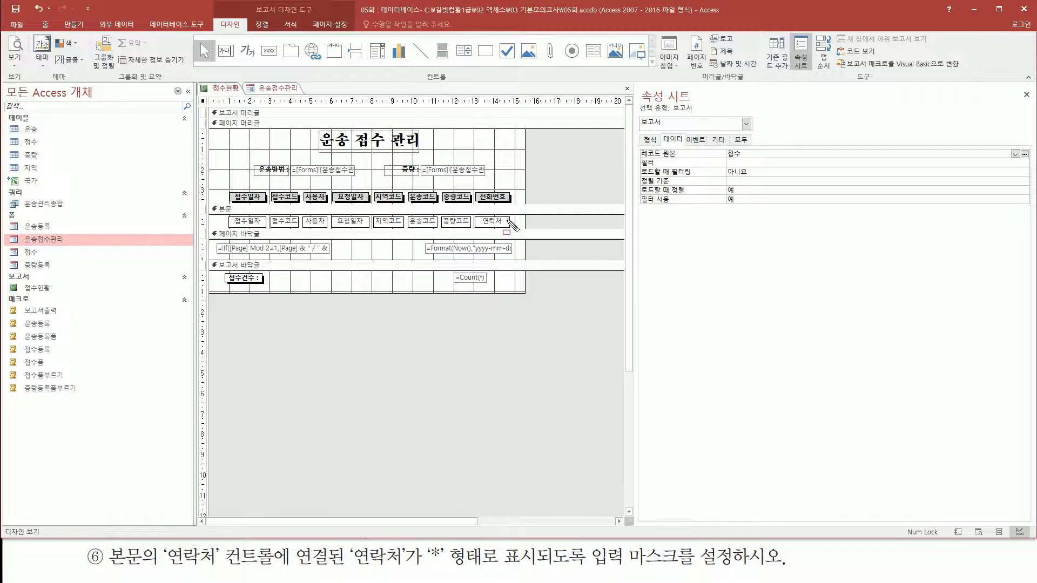
Step: Select the 연락처 text box in the 본문 section and open the wizard for its 입력 마스크 property
drag(471, 210, 517, 234)
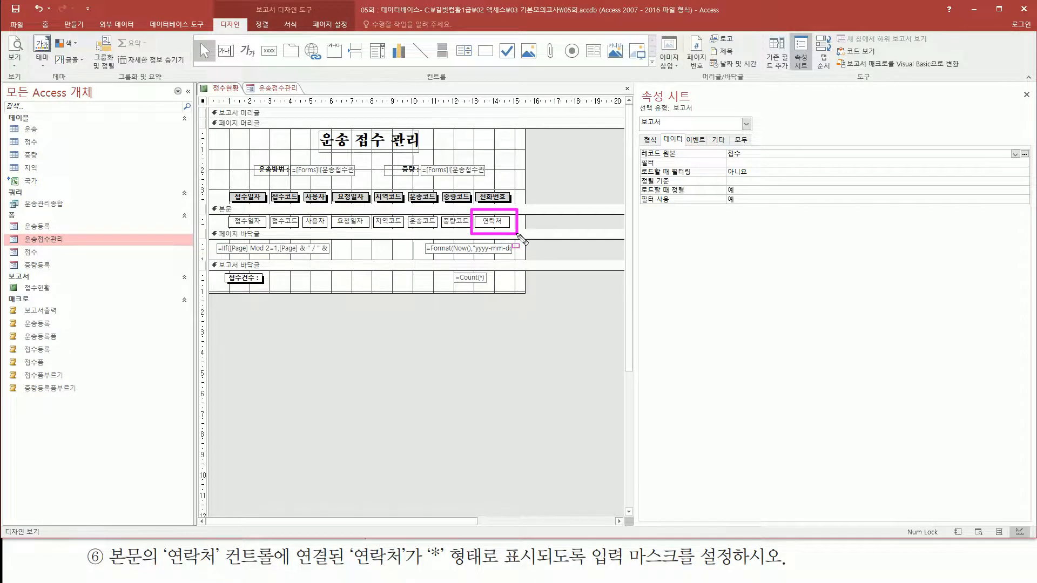
click(505, 221)
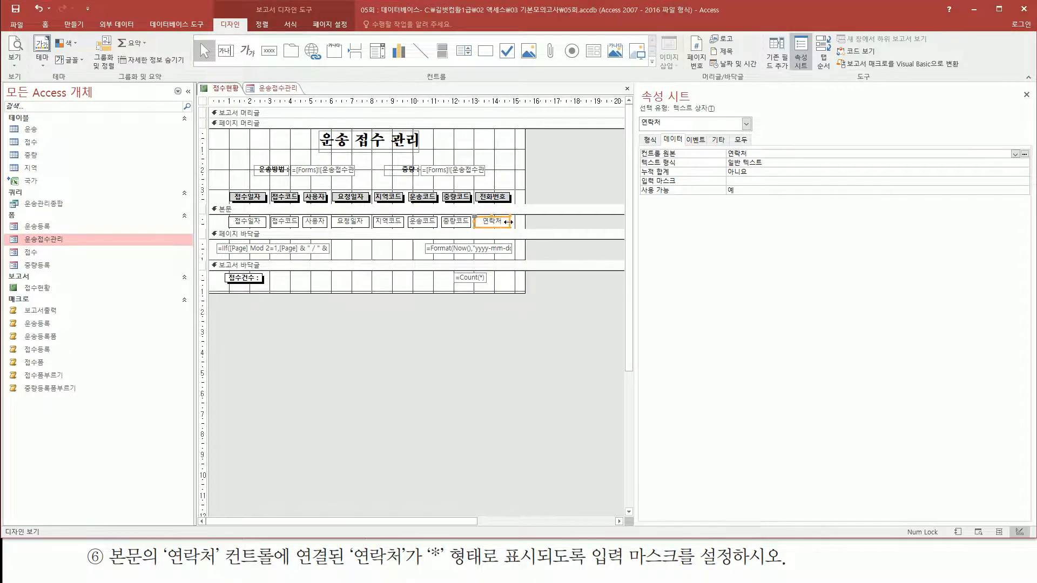
drag(636, 114, 679, 139)
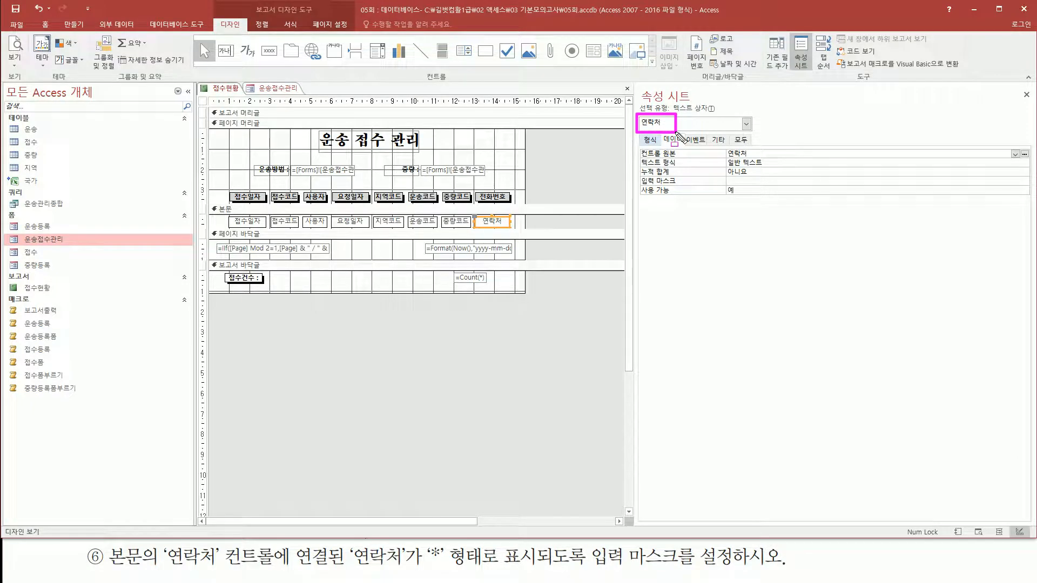
drag(581, 568, 730, 569)
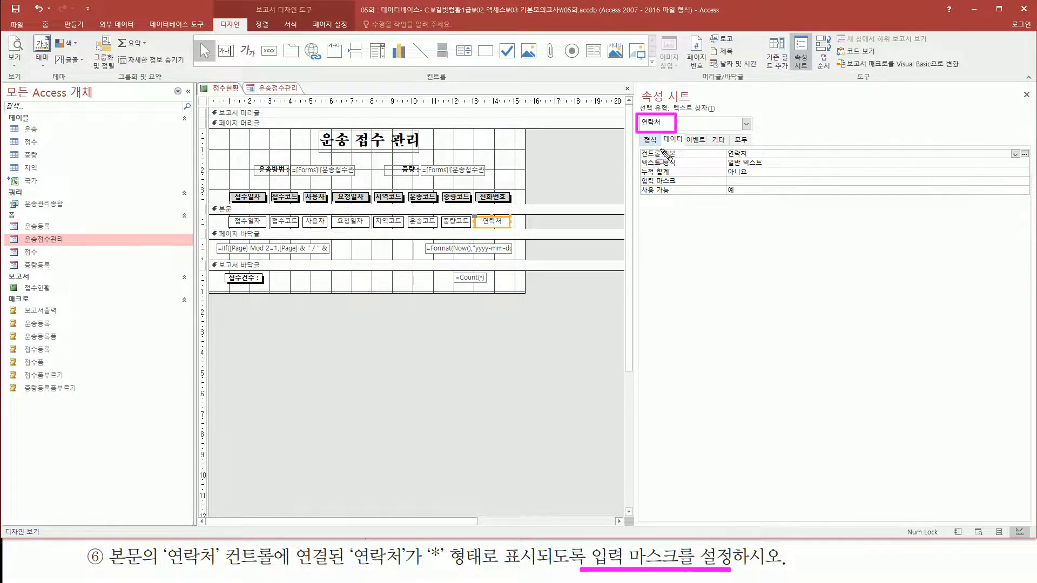
drag(661, 134, 684, 144)
drag(637, 174, 684, 182)
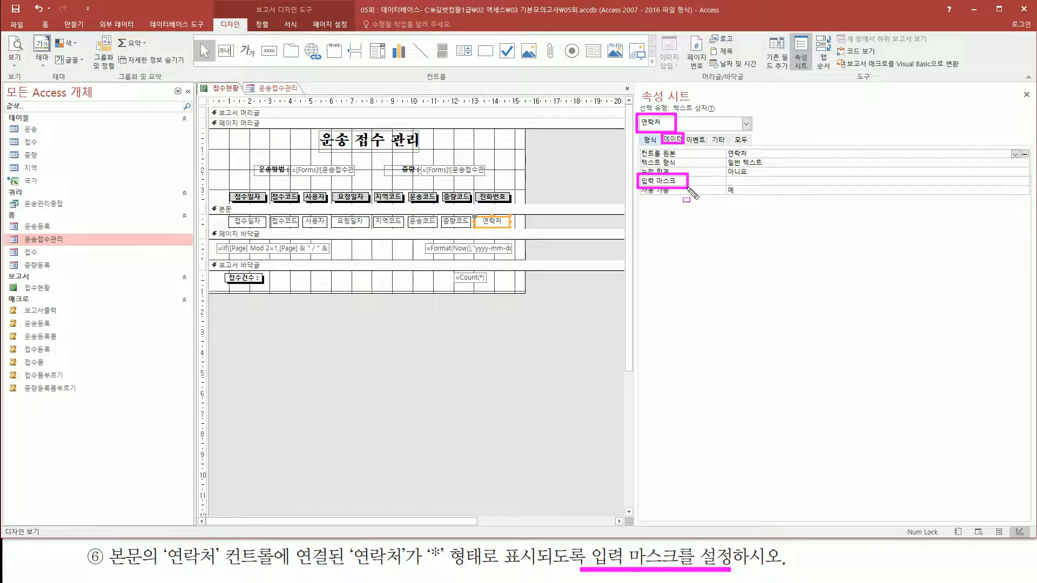
click(744, 182)
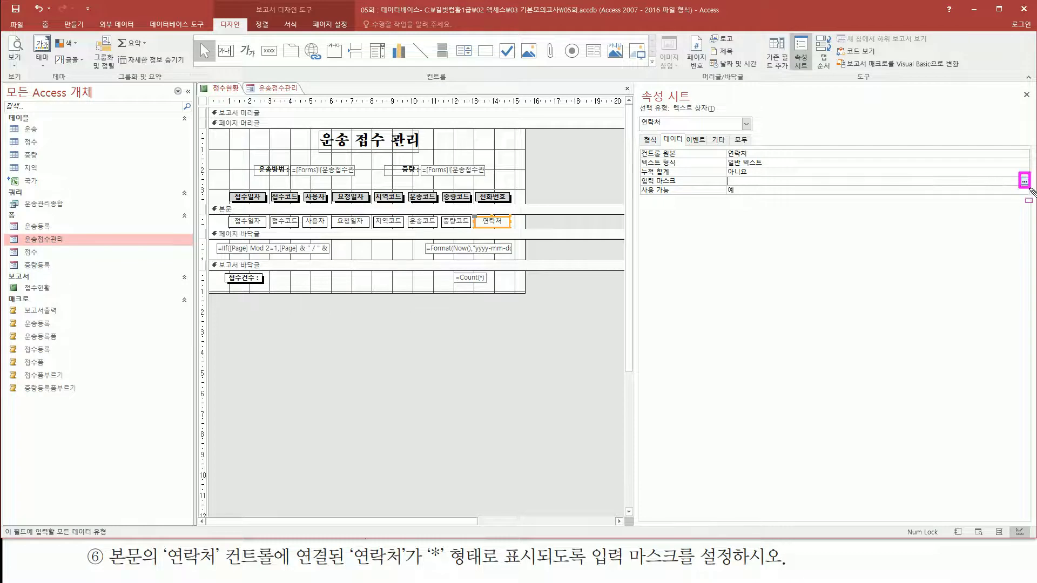
click(1025, 182)
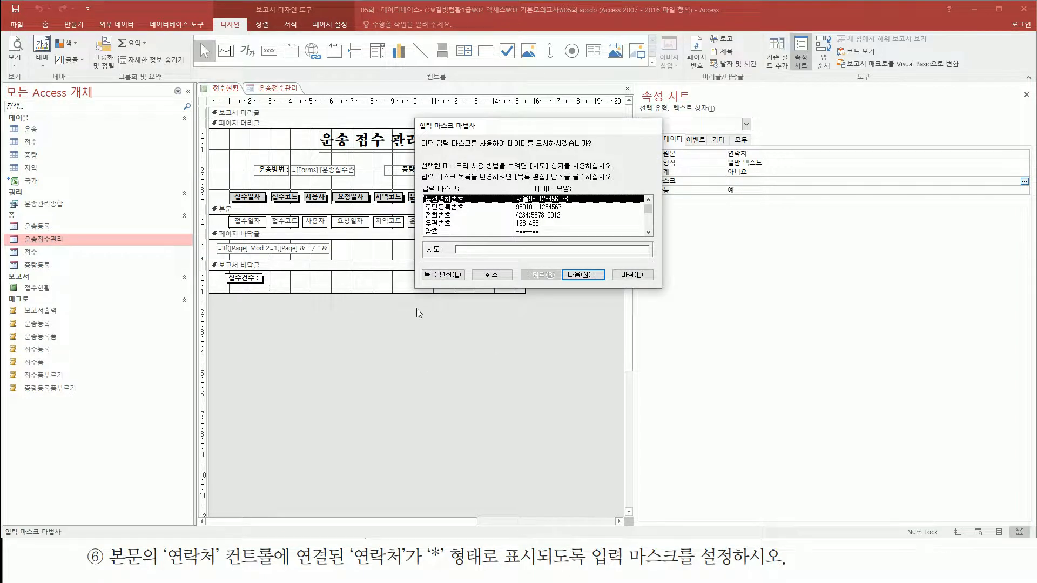
Step: Choose the 암호 input mask for the 연락처 control and finish the wizard
drag(514, 131, 694, 191)
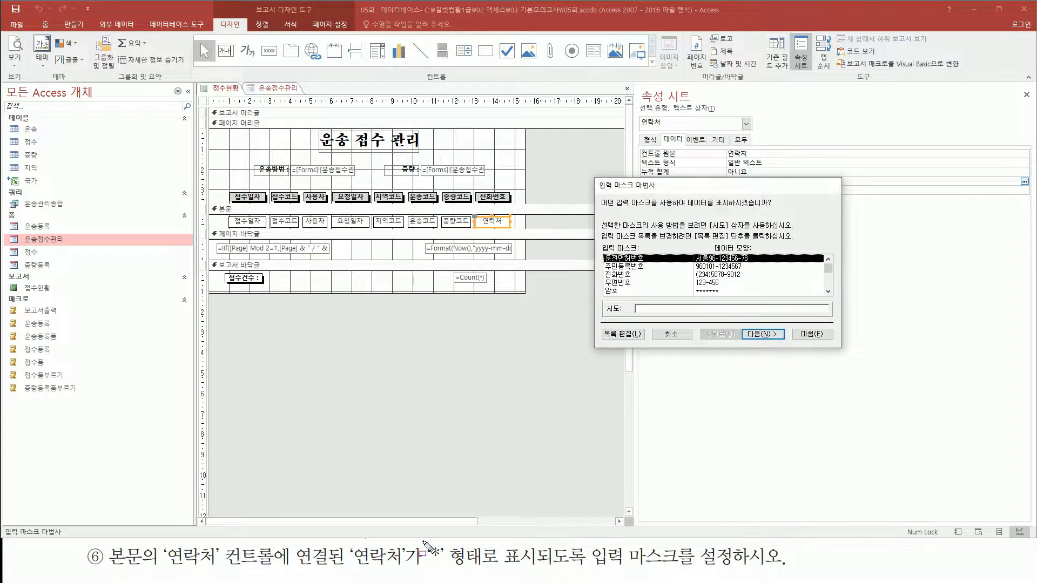
drag(421, 543, 446, 572)
drag(598, 285, 627, 298)
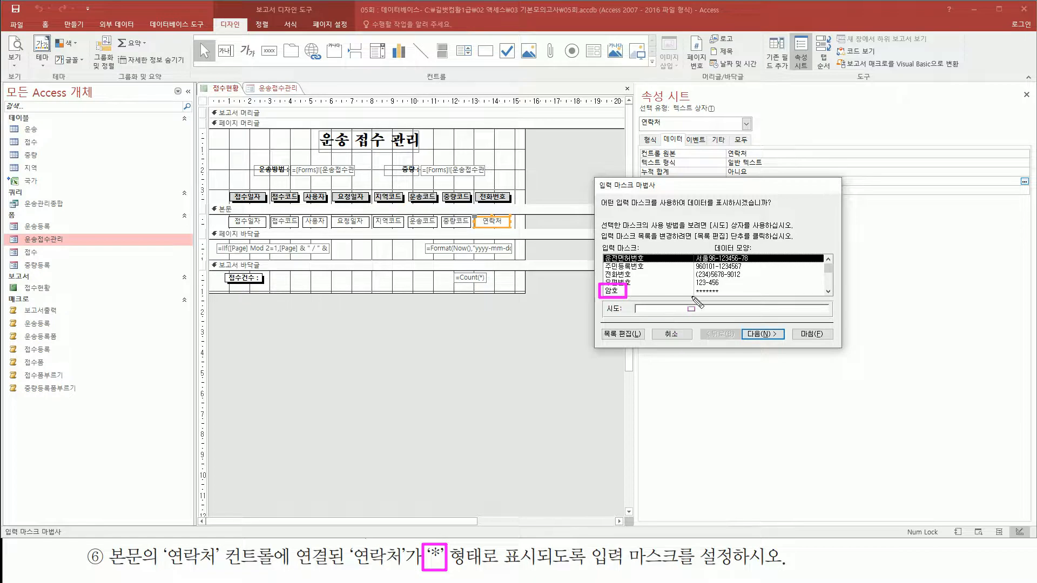
mouse_move(690, 296)
mouse_down()
mouse_move(726, 296)
mouse_move(728, 286)
mouse_up()
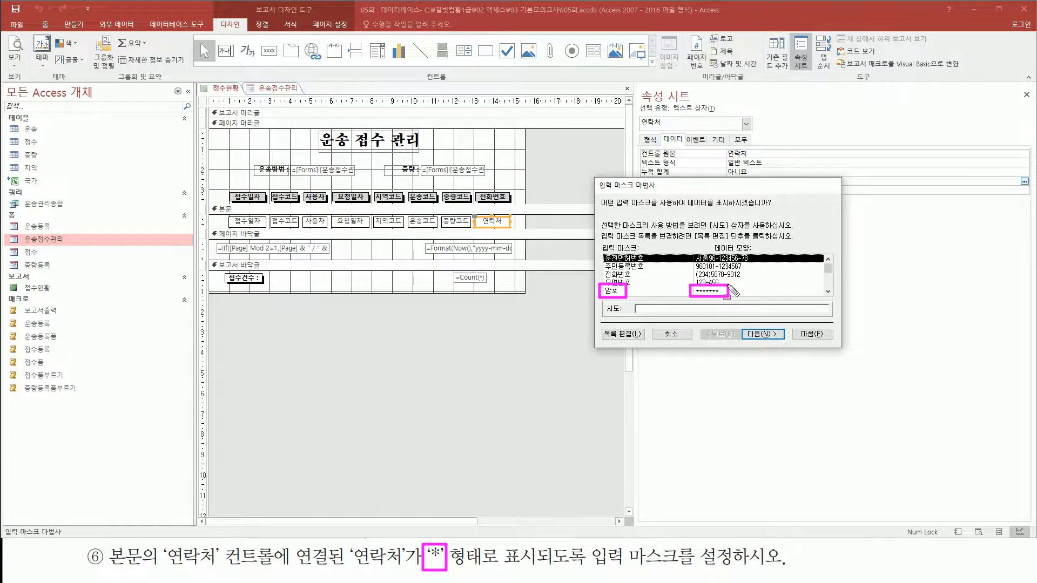
key(Escape)
click(689, 291)
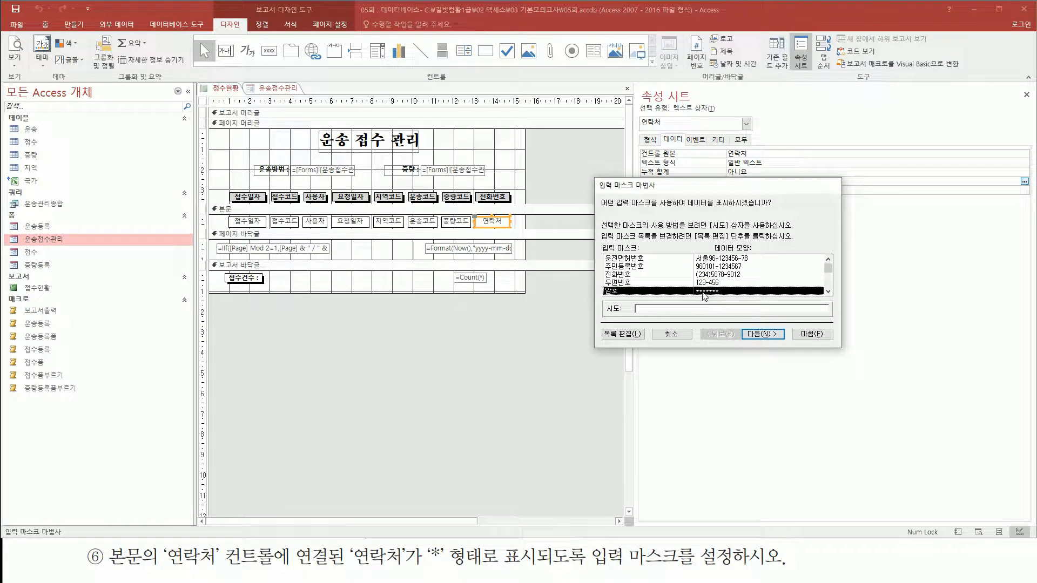
drag(792, 319, 843, 346)
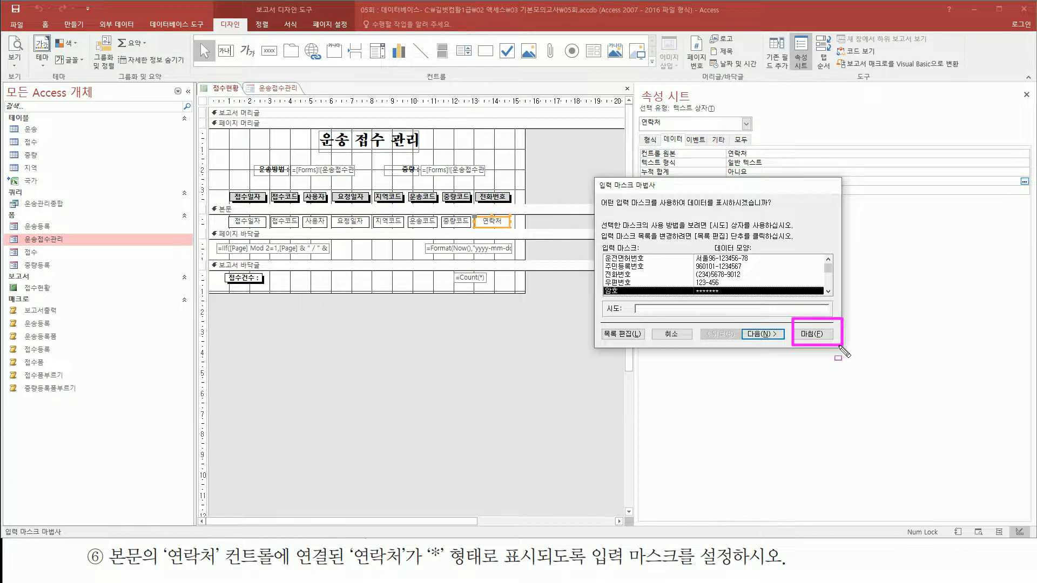
click(813, 333)
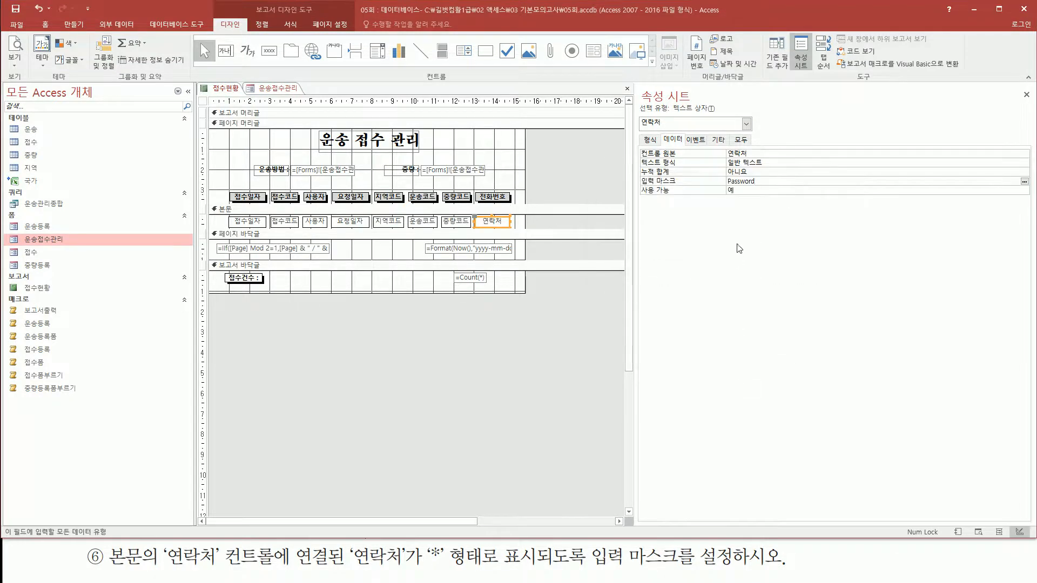
key(ctrl+2)
mouse_move(636, 173)
mouse_down()
mouse_move(684, 188)
mouse_move(767, 188)
mouse_up()
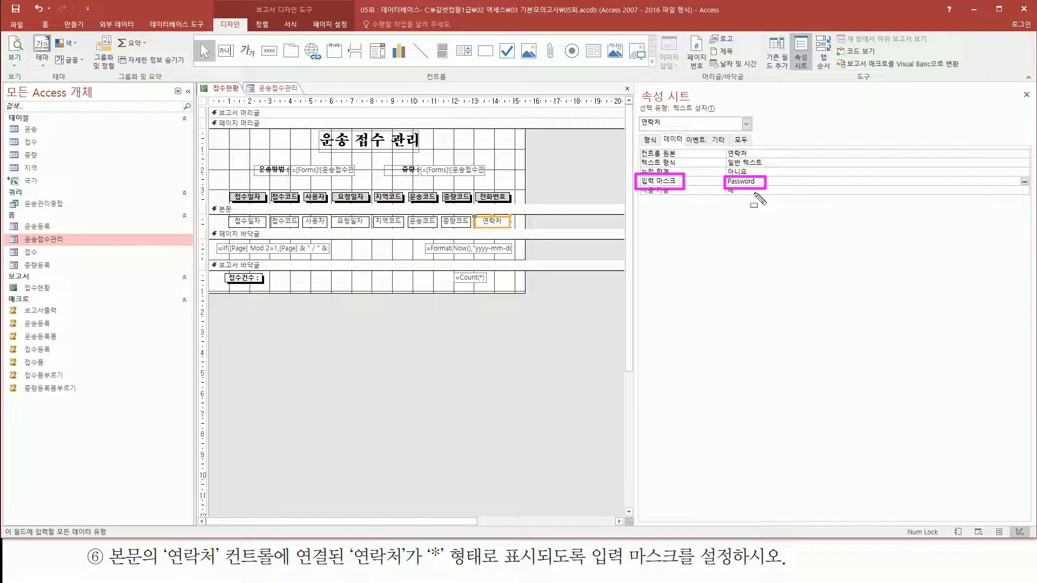
key(Escape)
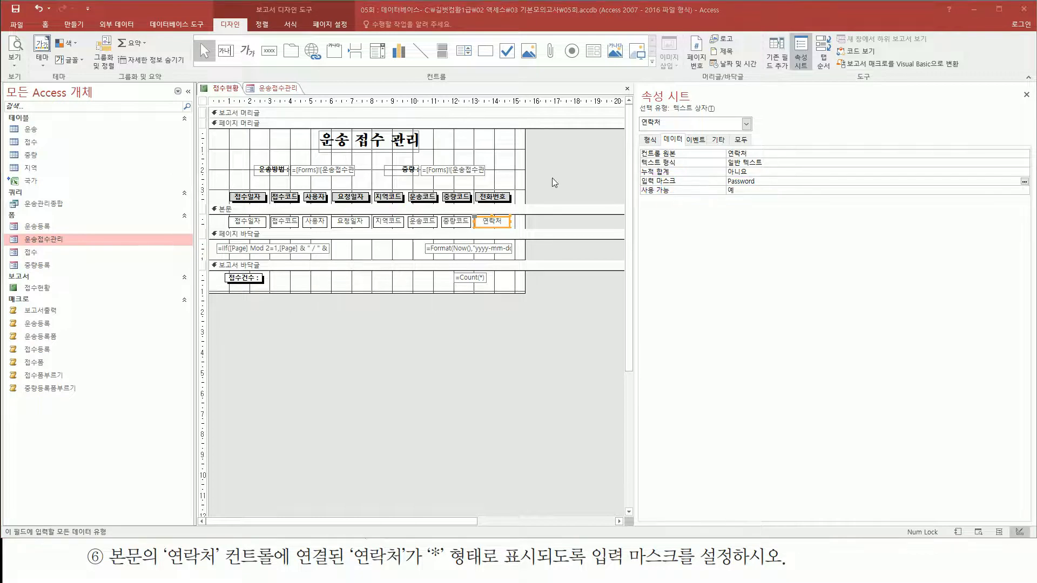
Step: Show the report in print preview and check the masking of the 전화번호 column
click(329, 309)
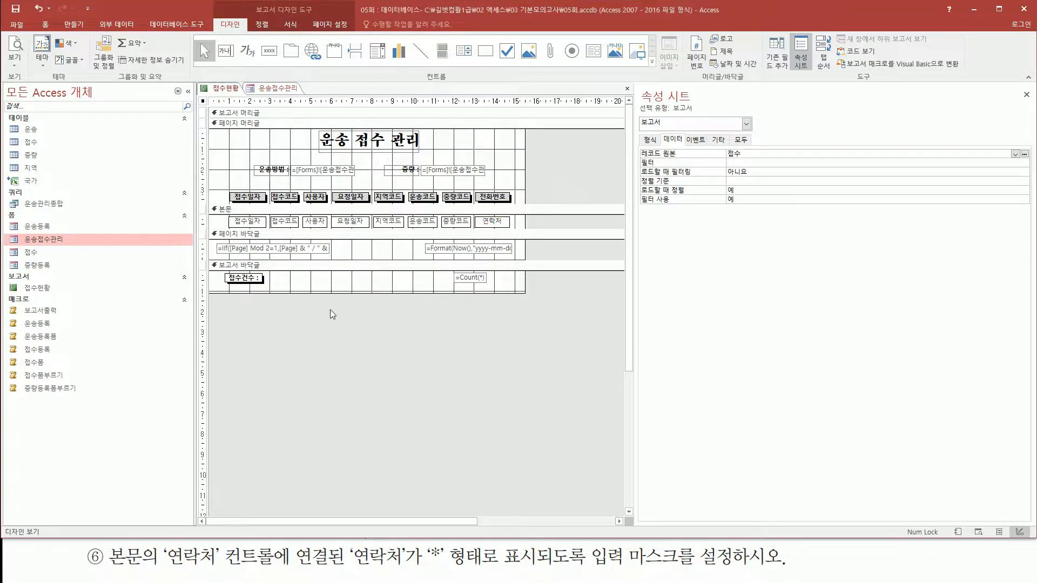
right_click(330, 311)
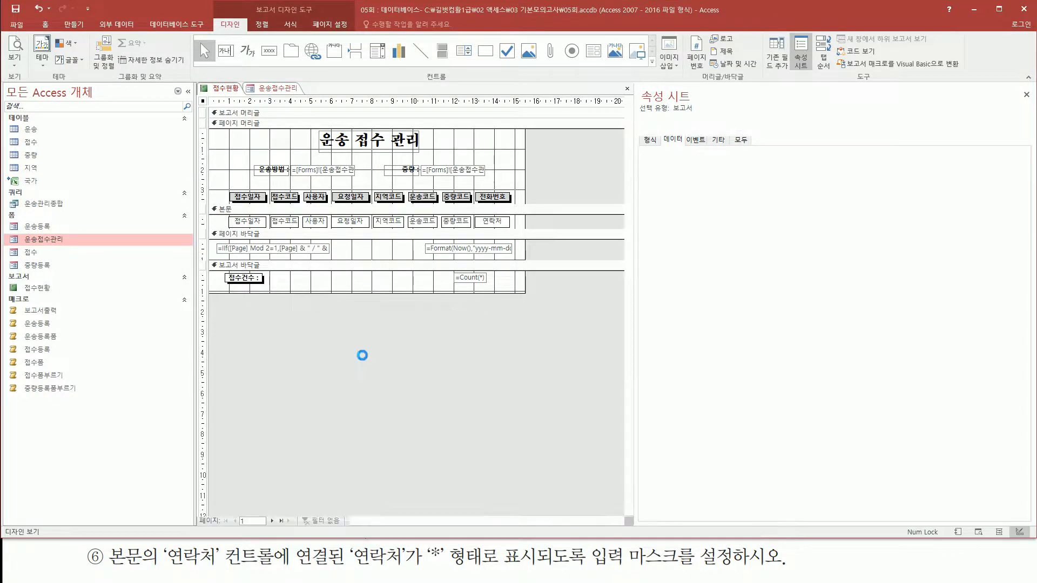
click(364, 355)
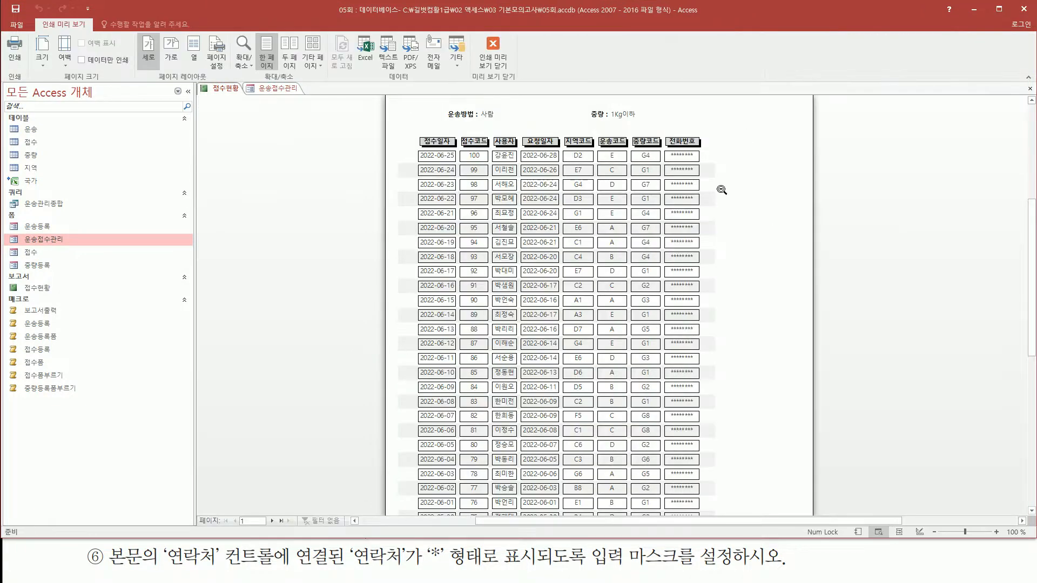
mouse_move(672, 151)
mouse_down()
mouse_move(709, 381)
mouse_move(706, 523)
mouse_up()
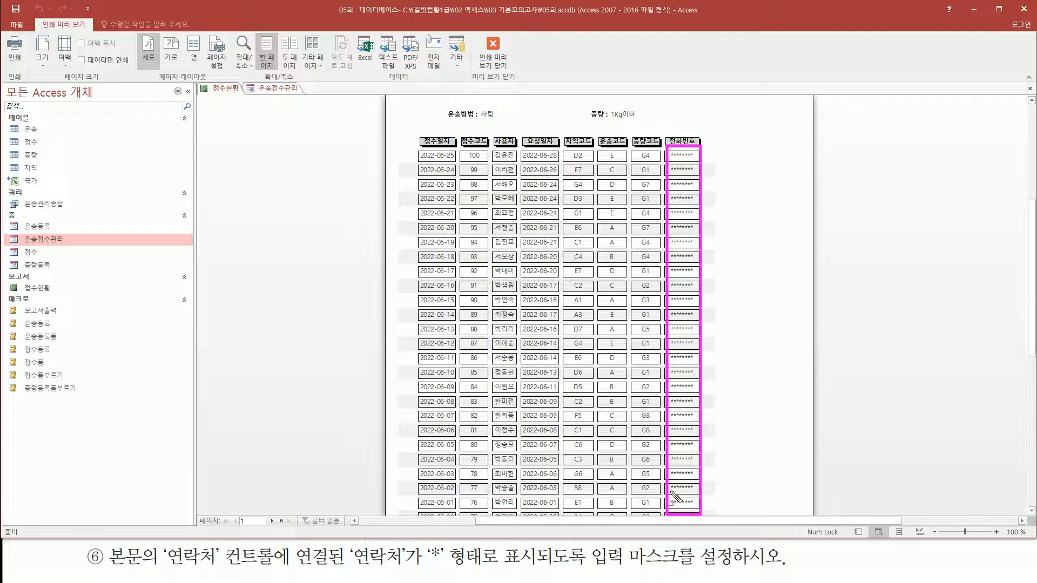
key(Escape)
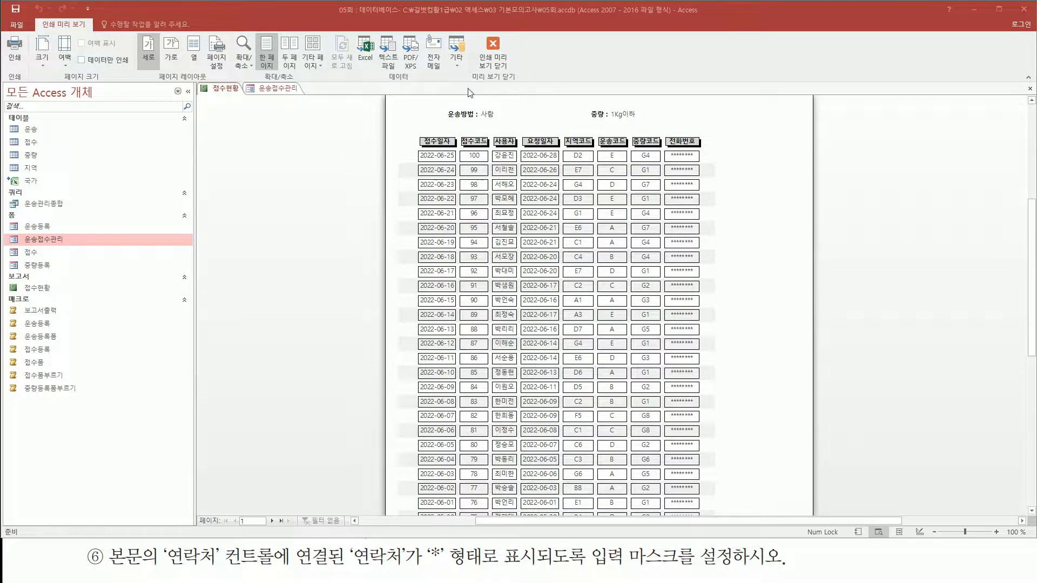
Step: Close the 접수현황 report, saving its design changes, and close the 운송접수관리 form
right_click(306, 162)
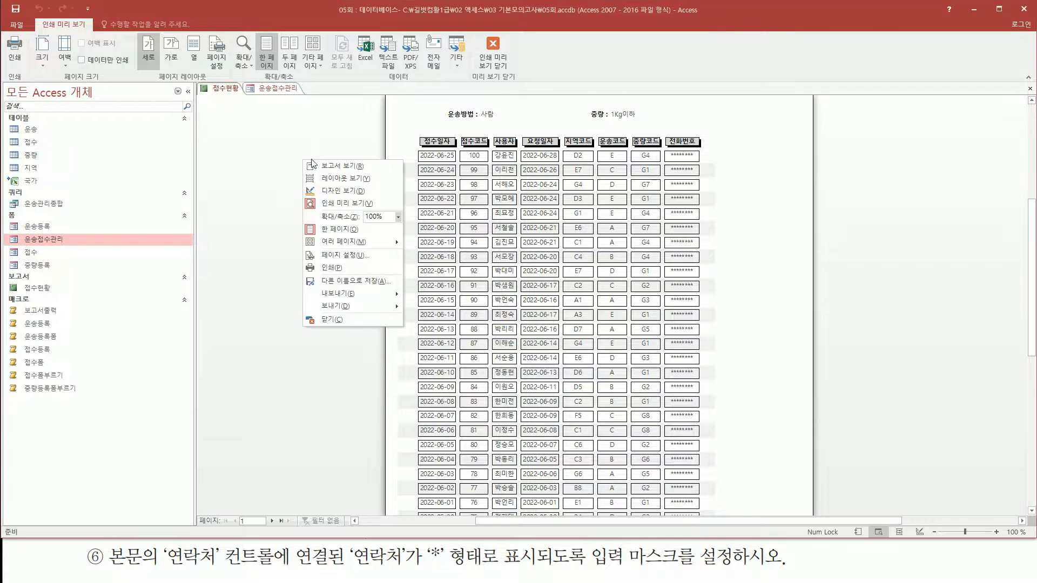
click(358, 318)
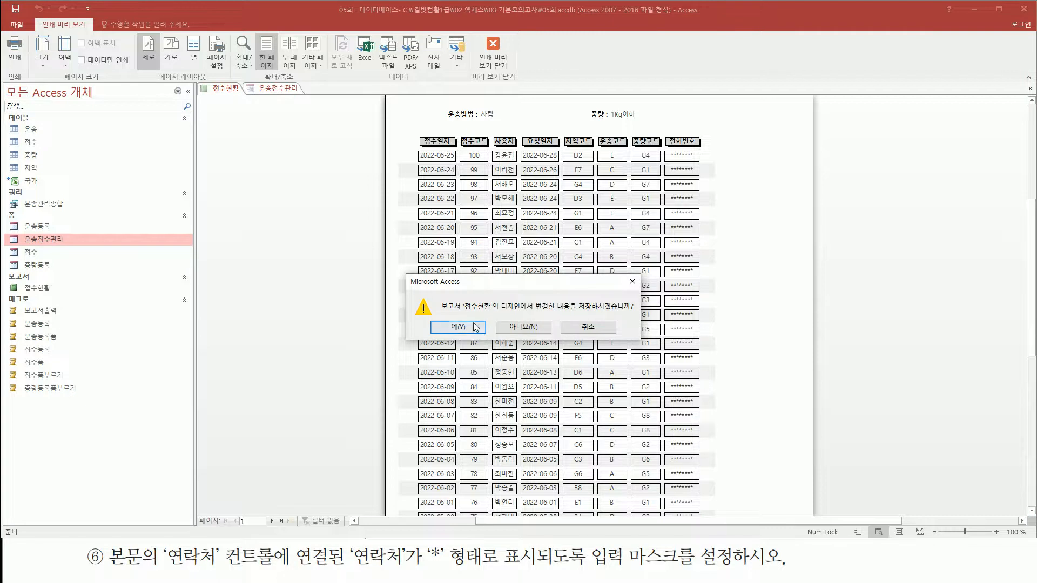
click(458, 328)
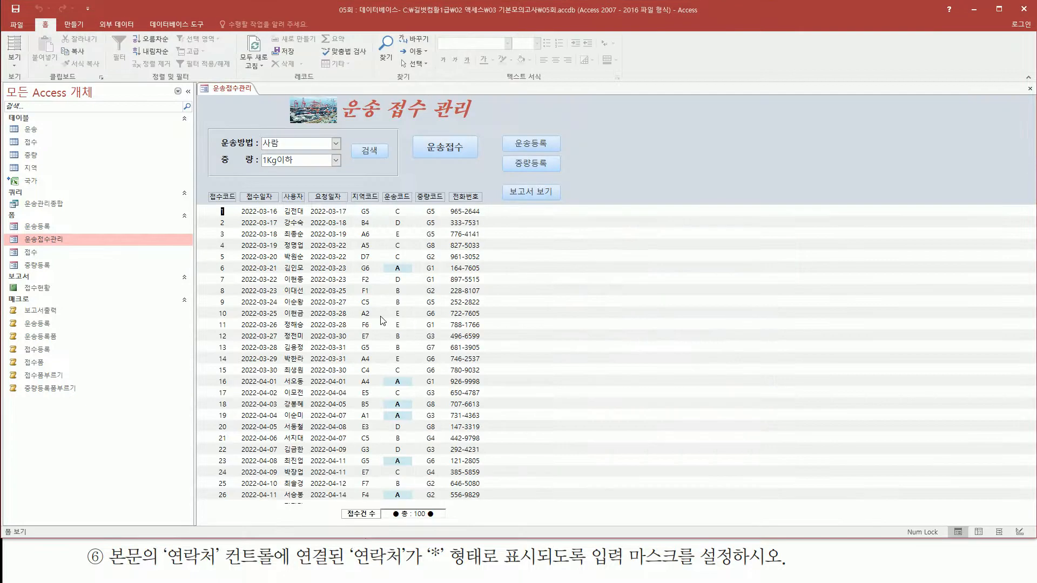
right_click(220, 90)
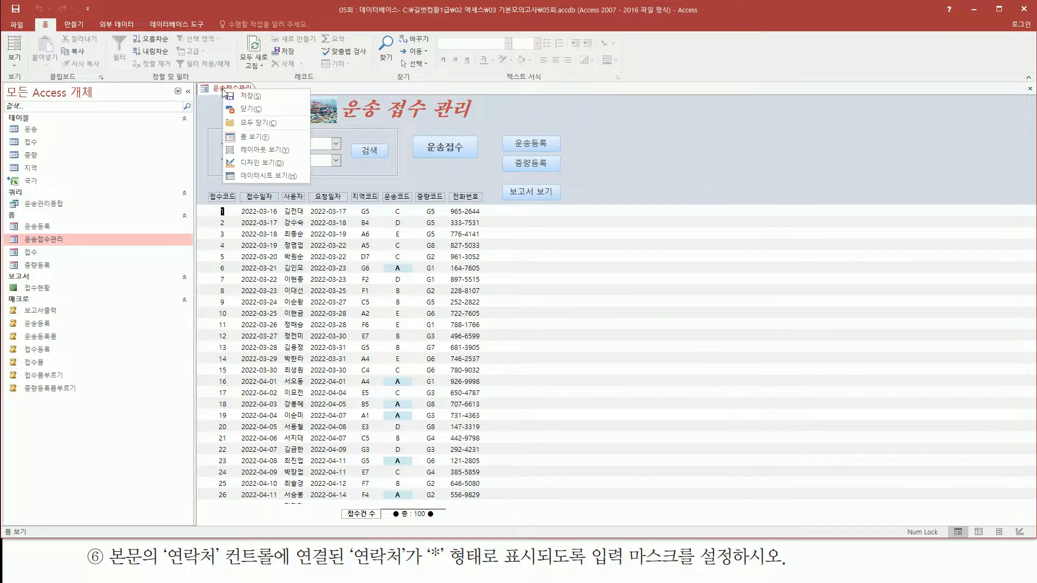
click(249, 108)
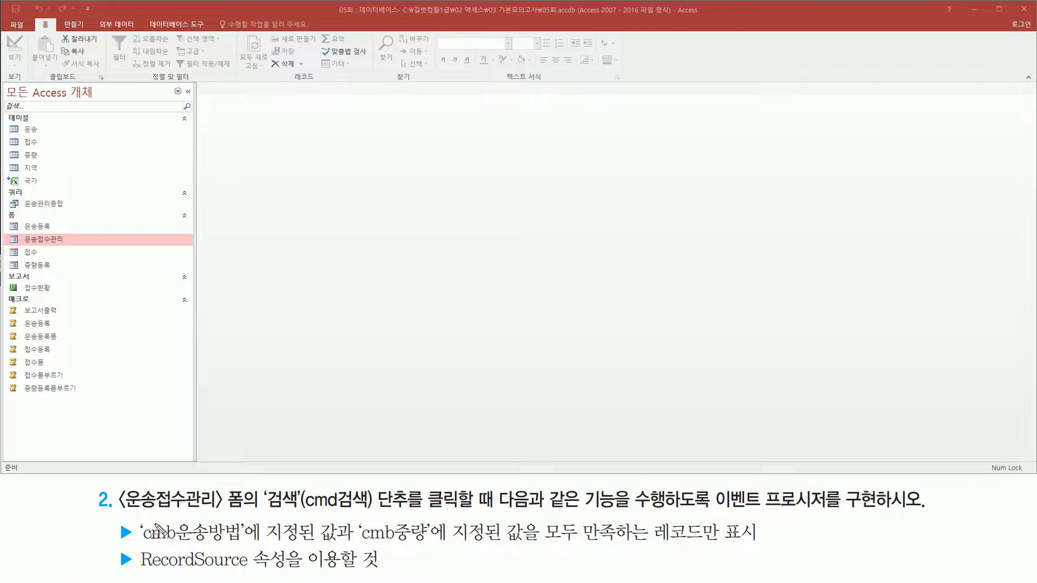
Step: Read which form the cmd검색 event procedure task concerns and open the 운송접수관리 form in form view
drag(119, 510, 256, 512)
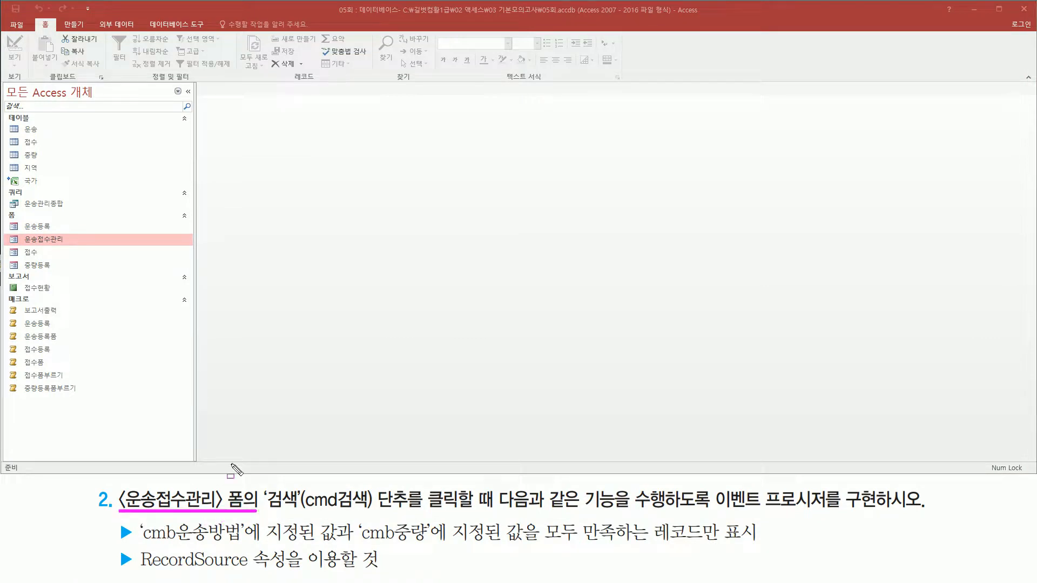
mouse_move(18, 231)
mouse_down()
mouse_move(20, 244)
mouse_move(76, 245)
mouse_up()
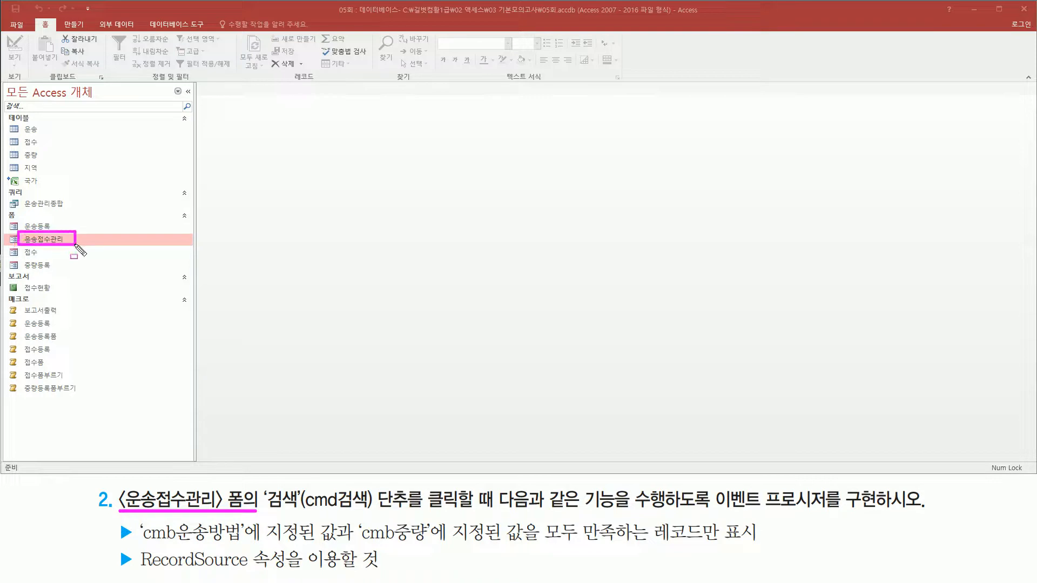
key(Escape)
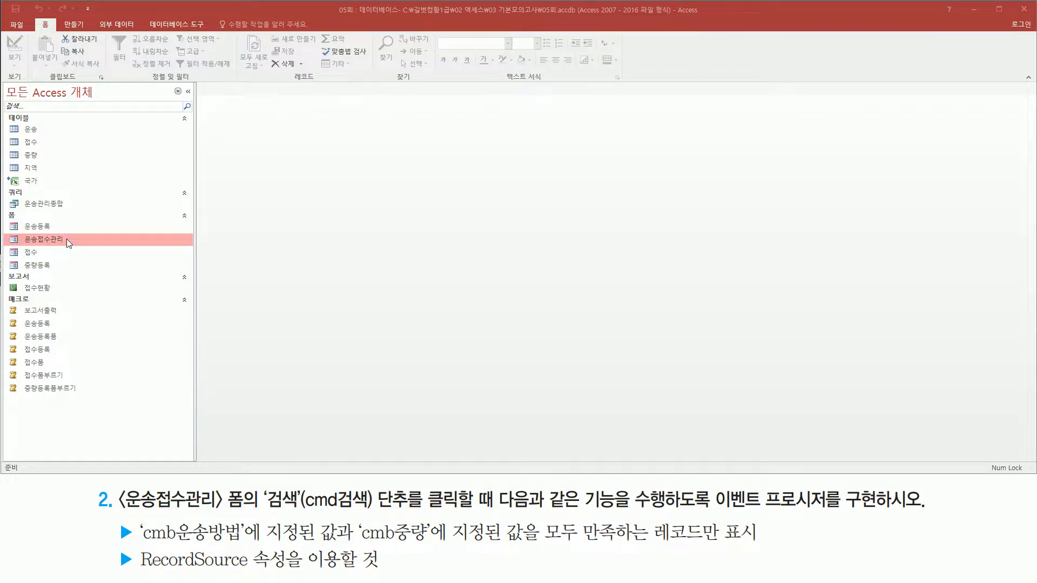
double_click(67, 239)
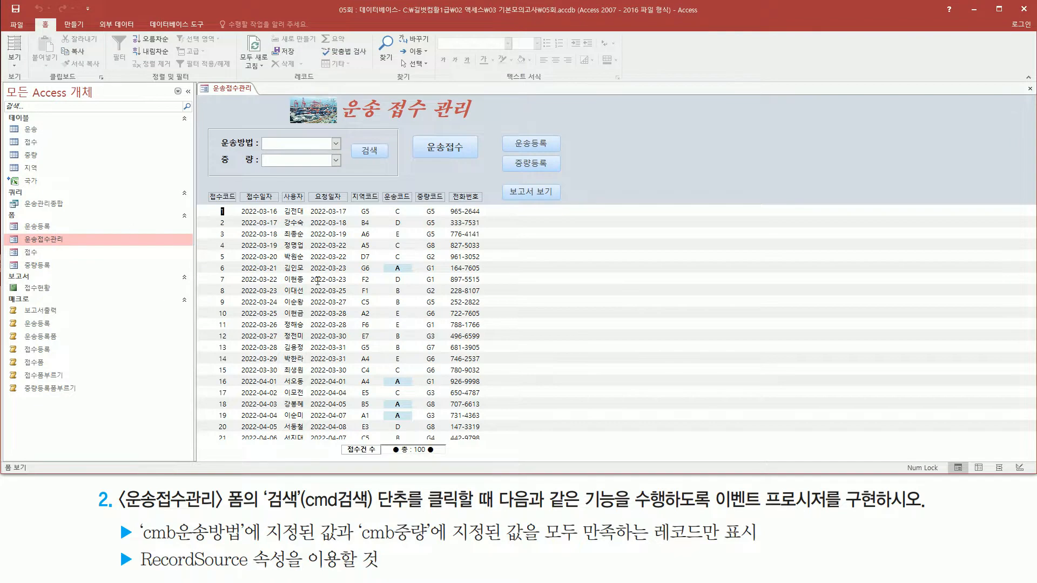
Step: Read the cmd검색 click event requirements and match cmd검색, cmb운송방법 and cmb중량 to the form's controls, noting the RecordSource condition
drag(258, 482, 411, 511)
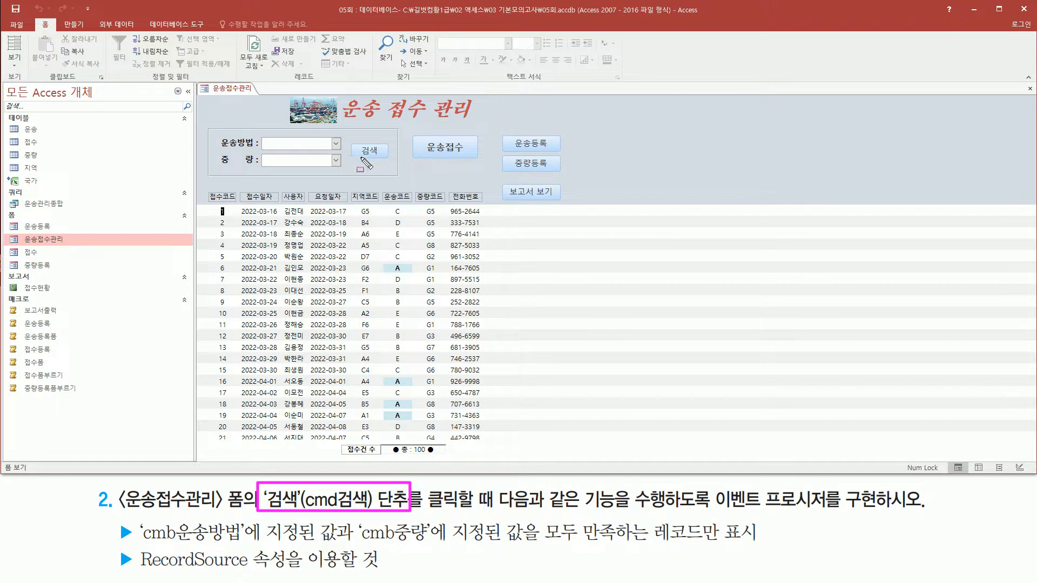
drag(349, 142, 390, 163)
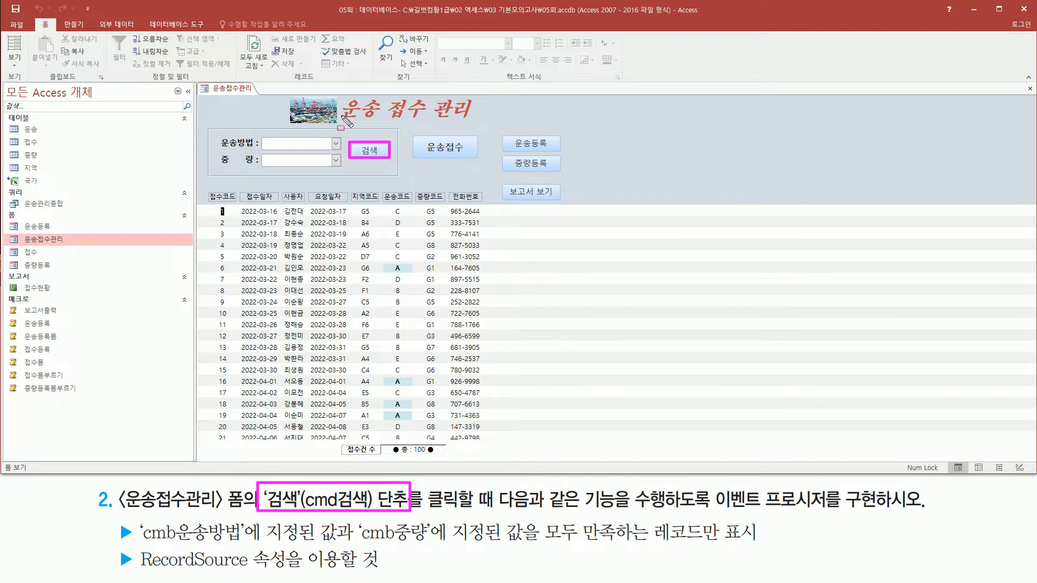
drag(427, 509, 498, 508)
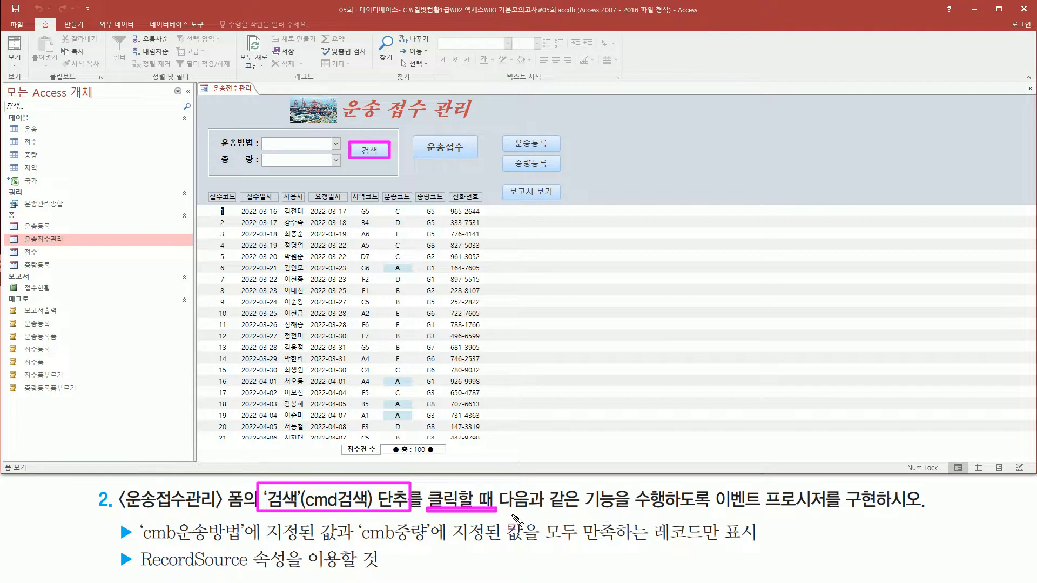
drag(710, 511, 878, 511)
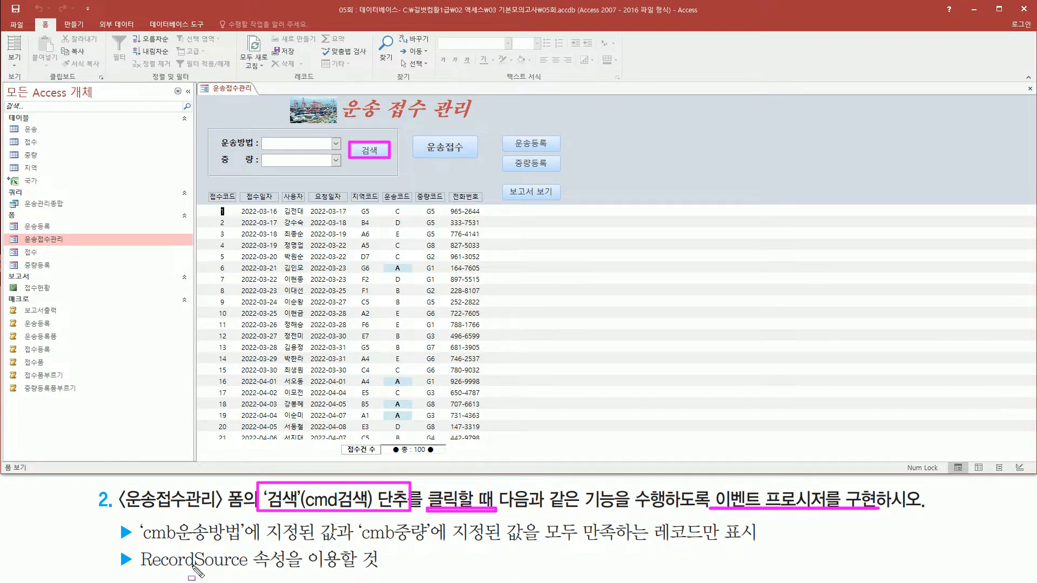
drag(135, 523, 245, 542)
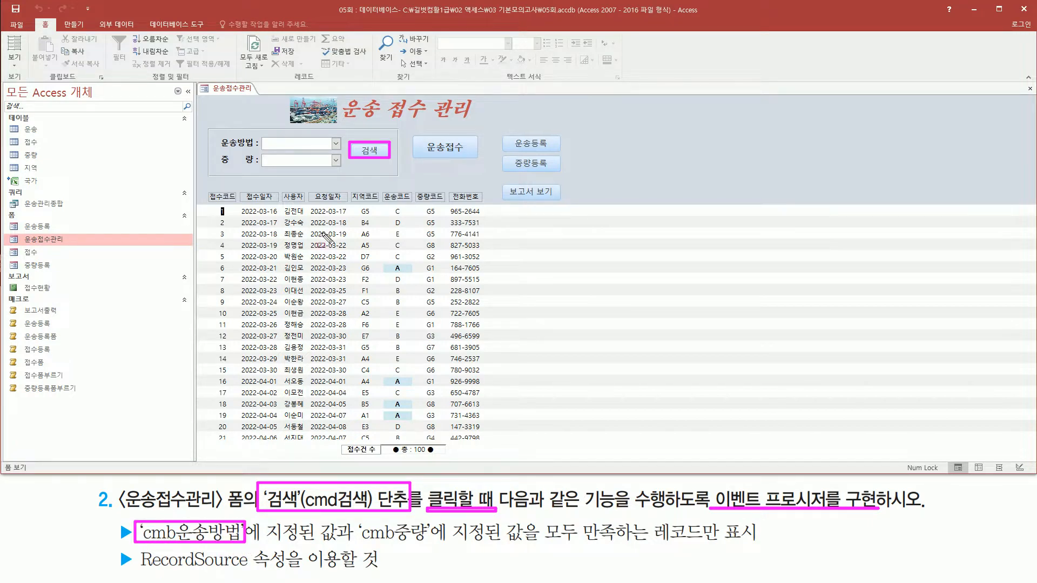
drag(263, 135, 340, 152)
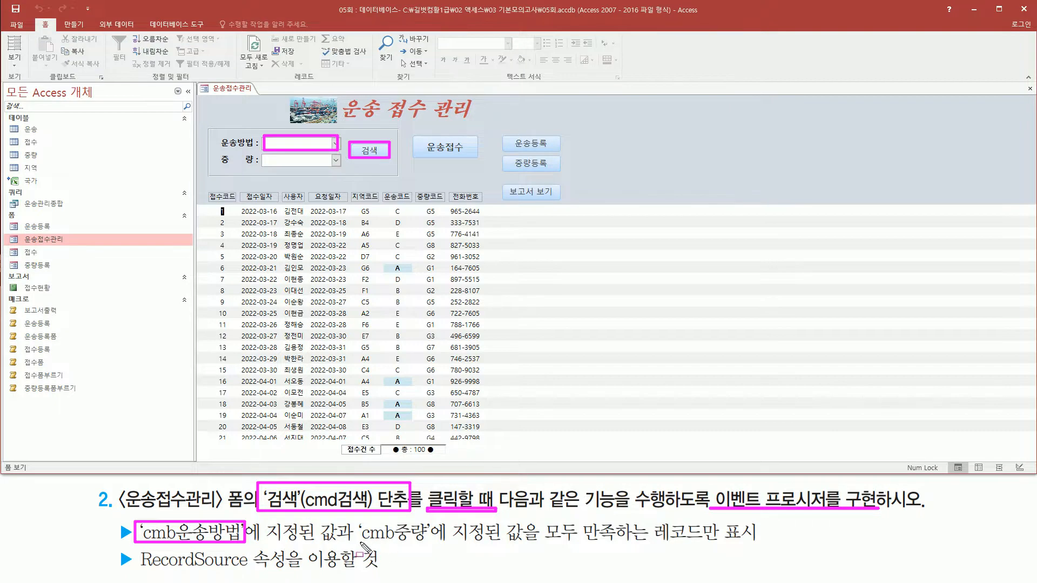
mouse_move(360, 545)
mouse_down()
mouse_move(436, 552)
mouse_move(431, 526)
mouse_up()
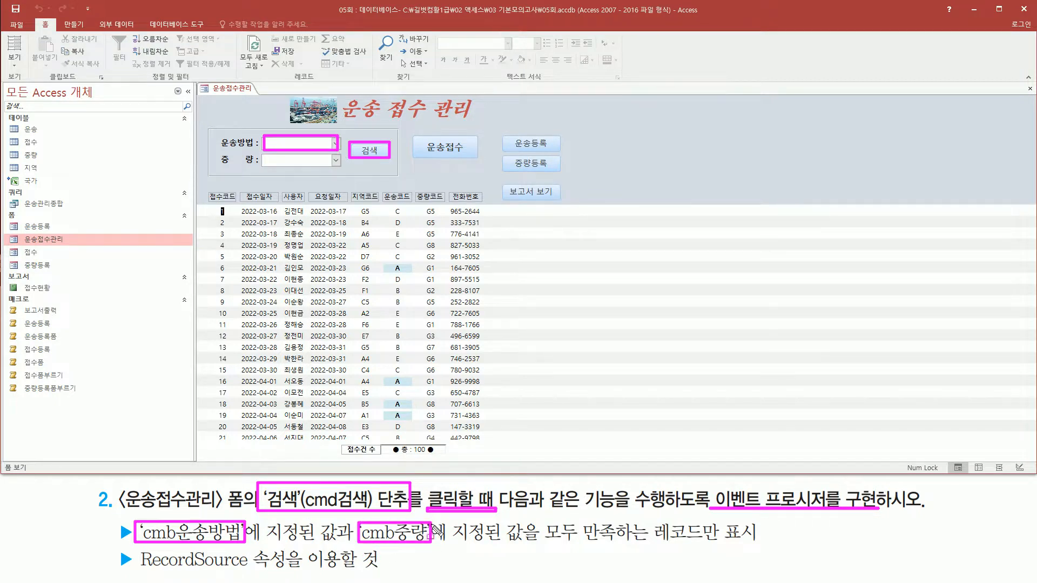
drag(262, 159, 343, 168)
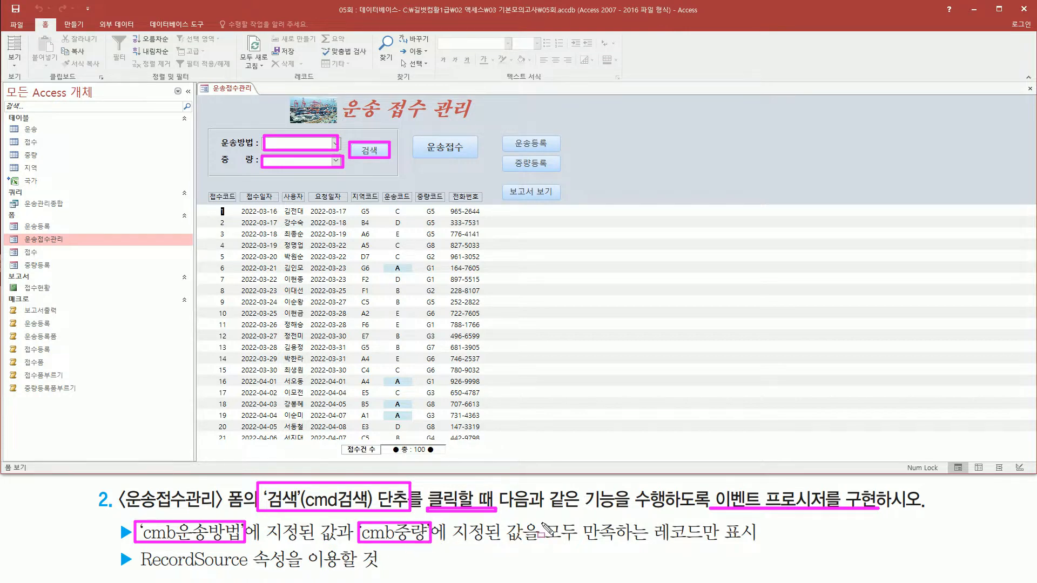
mouse_move(544, 523)
mouse_down()
mouse_move(563, 542)
mouse_move(775, 550)
mouse_up()
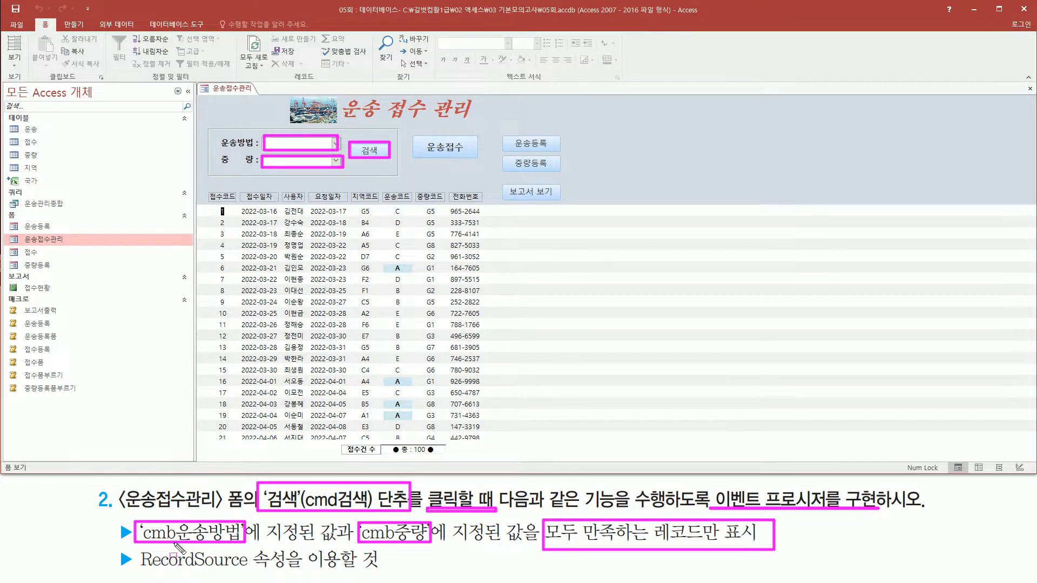
drag(134, 571, 287, 573)
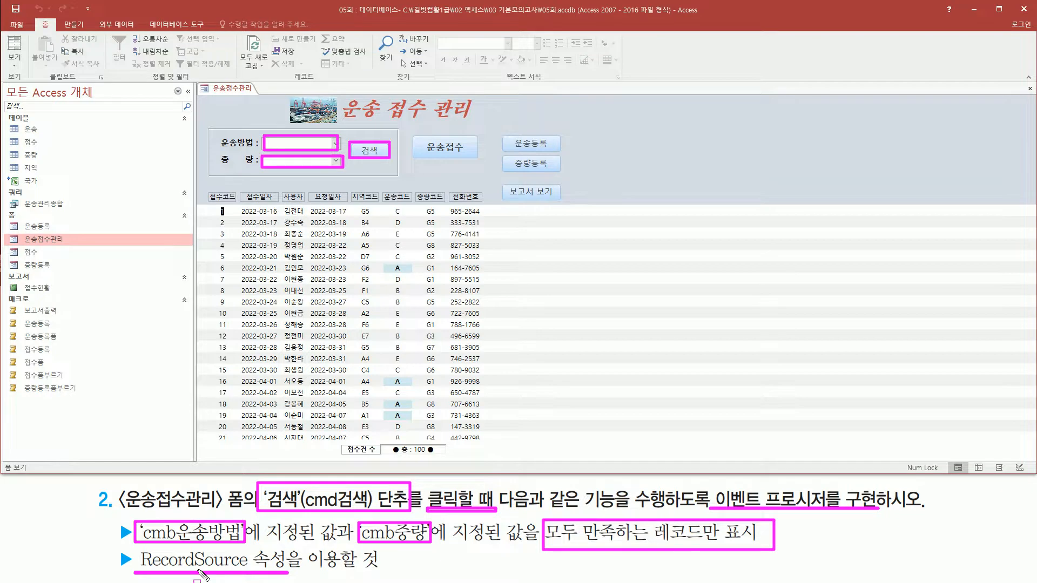
key(Escape)
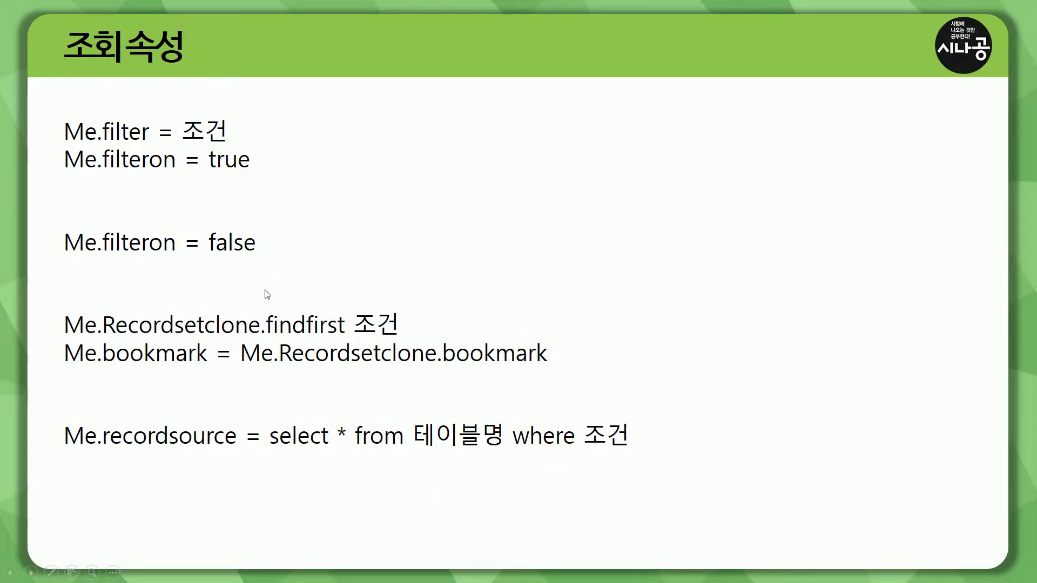
mouse_move(50, 108)
mouse_down()
mouse_move(207, 184)
mouse_move(264, 180)
mouse_up()
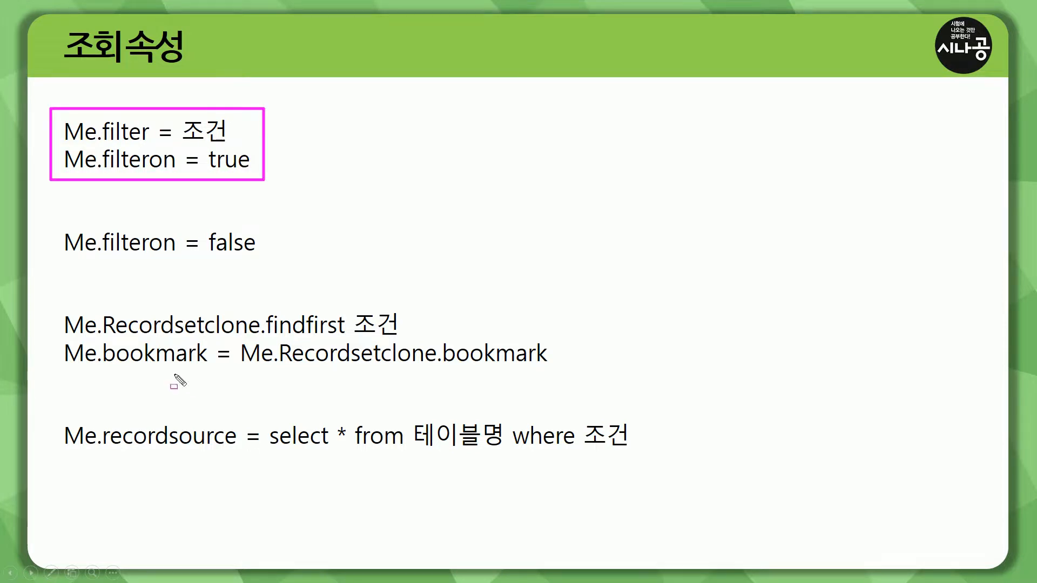